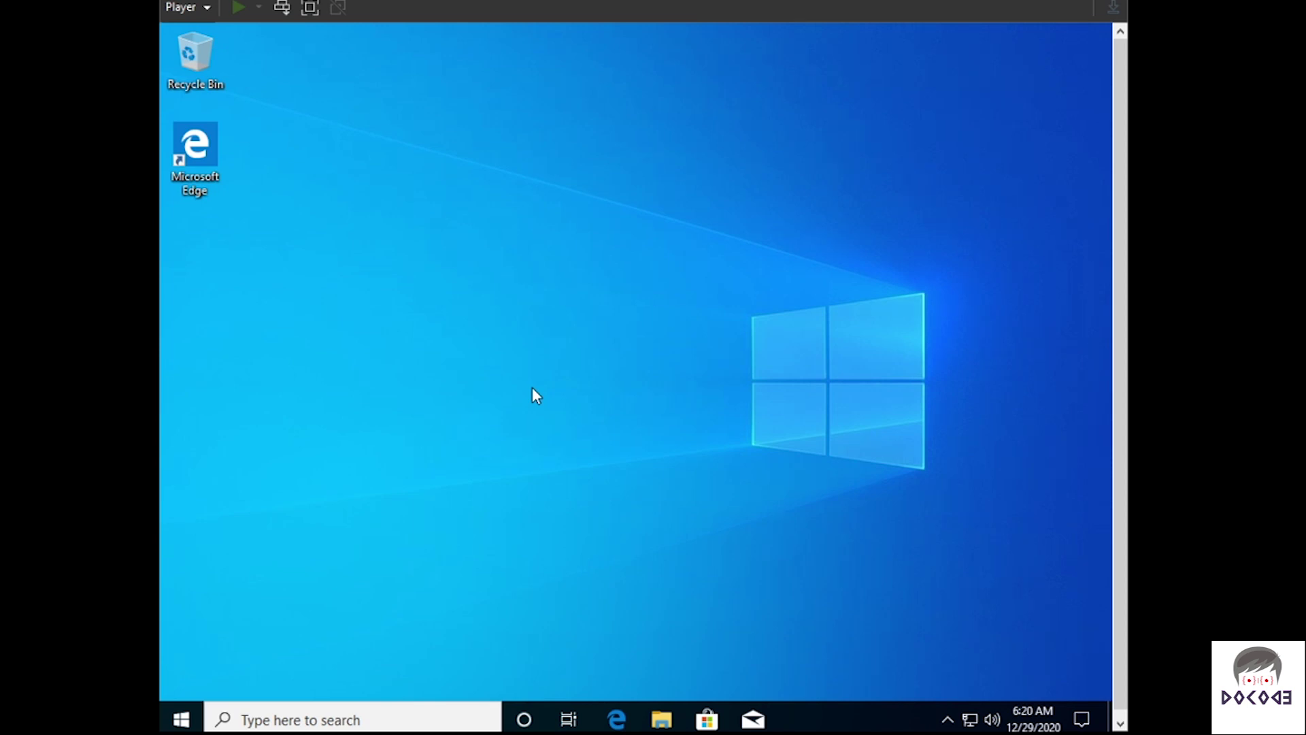
# - Launch Notepad from a Start menu search for 'note'
pyautogui.click(182, 719)
pyautogui.write('note')
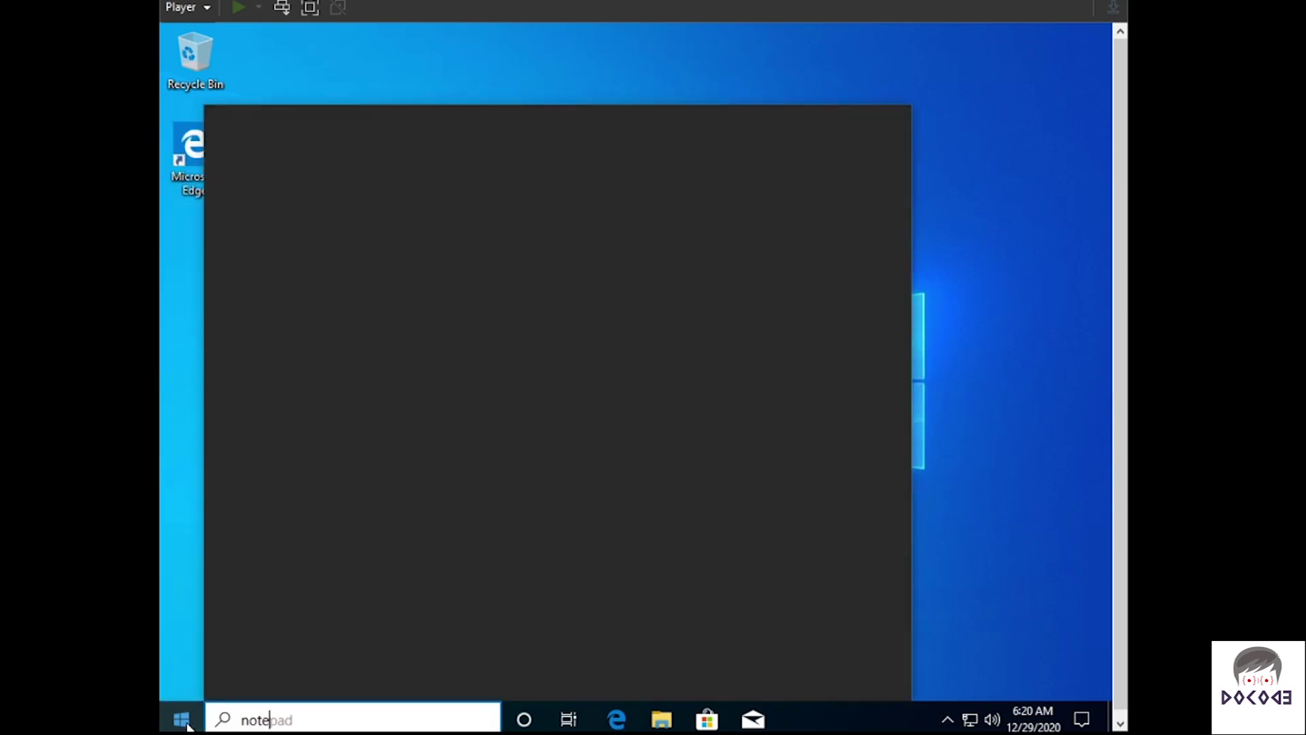
pyautogui.press('Return')
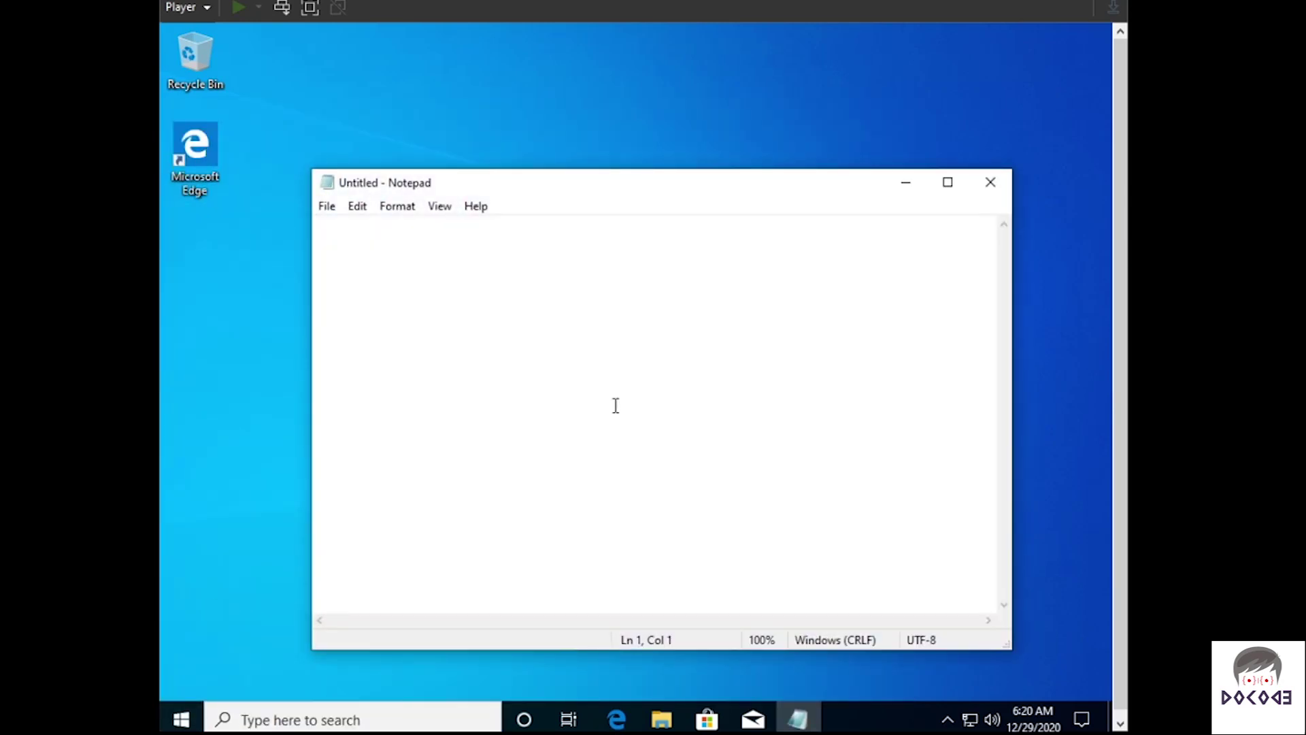
# - Type the first login entry, a username and phone number, on the first line
pyautogui.write('malin')
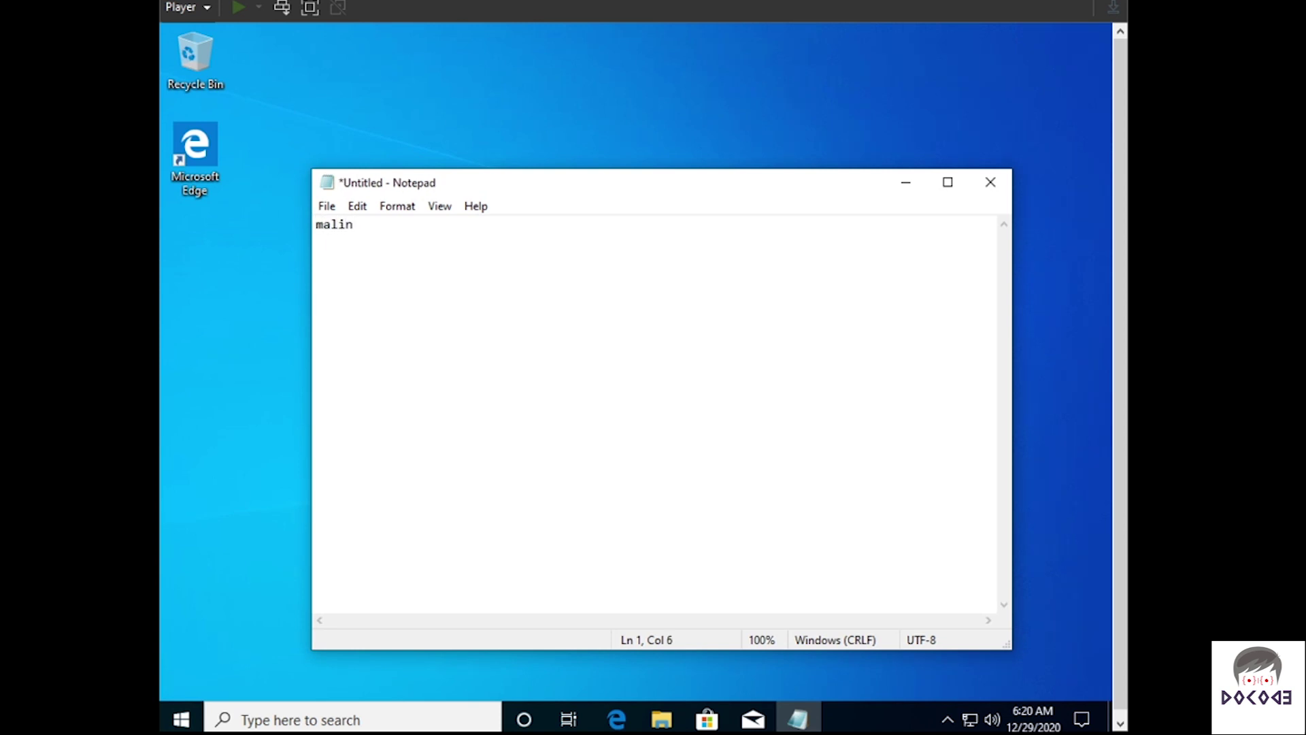
pyautogui.write('123')
pyautogui.write('344')
pyautogui.press('BackSpace')
pyautogui.press('BackSpace')
pyautogui.press('BackSpace')
pyautogui.press('BackSpace')
pyautogui.press('BackSpace')
pyautogui.press('BackSpace')
pyautogui.moveTo(354, 231); pyautogui.dragTo(314, 229)
pyautogui.press('End')
pyautogui.press('Return')
pyautogui.press('Return')
pyautogui.press('Return')
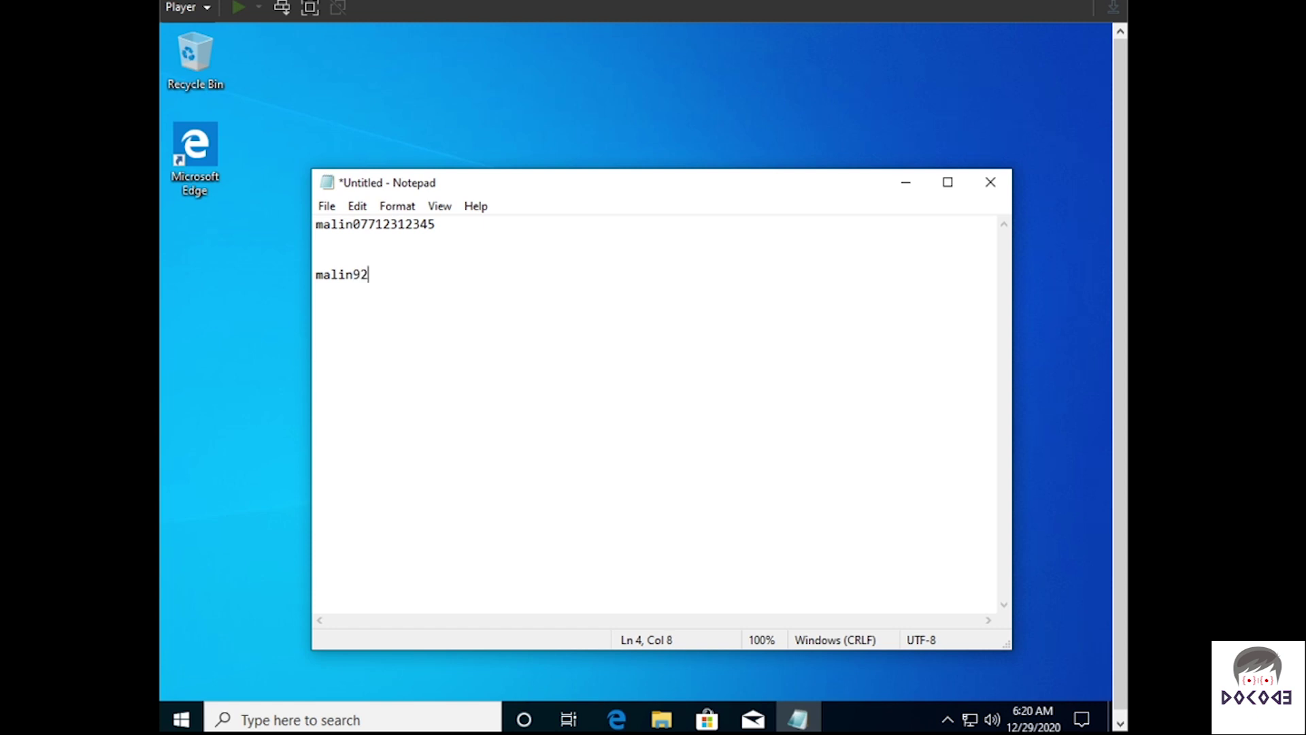
# - Add the second login entry and a new name-based password on the next lines, fixing typos
pyautogui.press('Return')
pyautogui.press('Return')
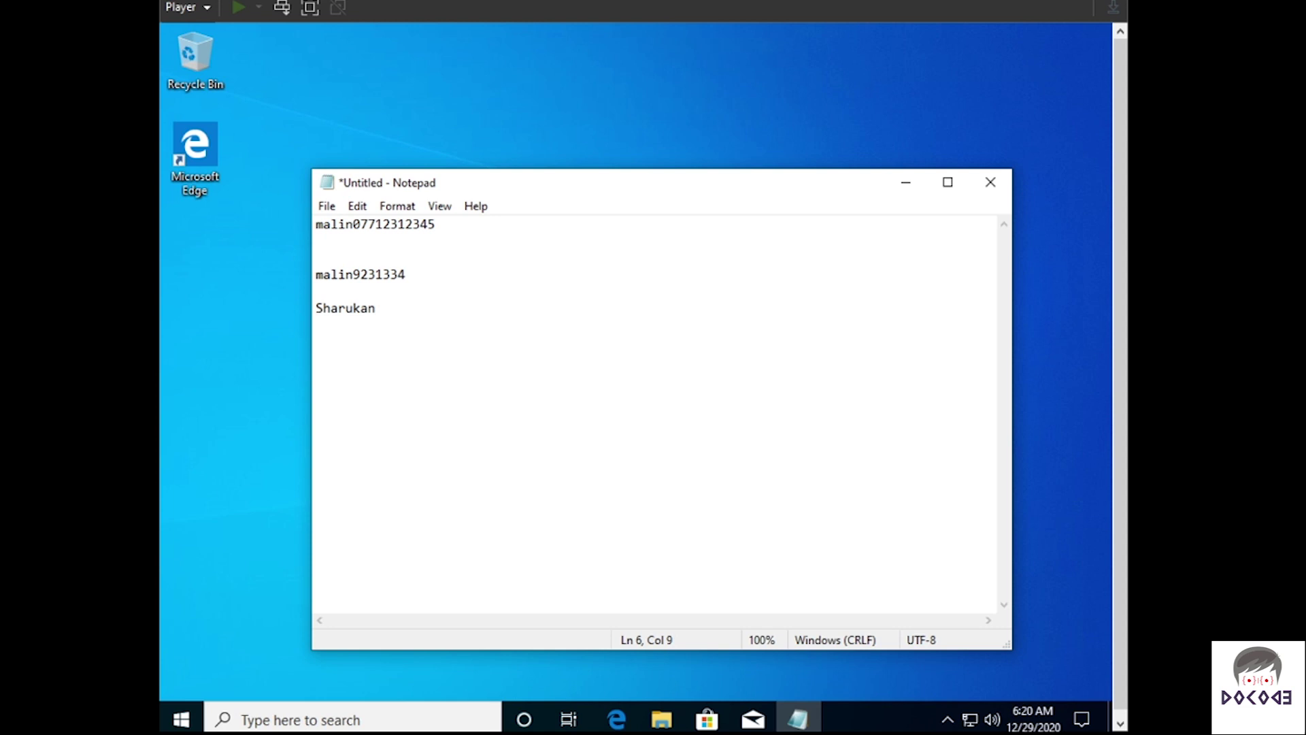
pyautogui.moveTo(557, 326); pyautogui.dragTo(164, 203)
pyautogui.click(378, 274)
pyautogui.moveTo(458, 333); pyautogui.dragTo(217, 227)
pyautogui.click(452, 313)
pyautogui.moveTo(461, 312); pyautogui.dragTo(316, 224)
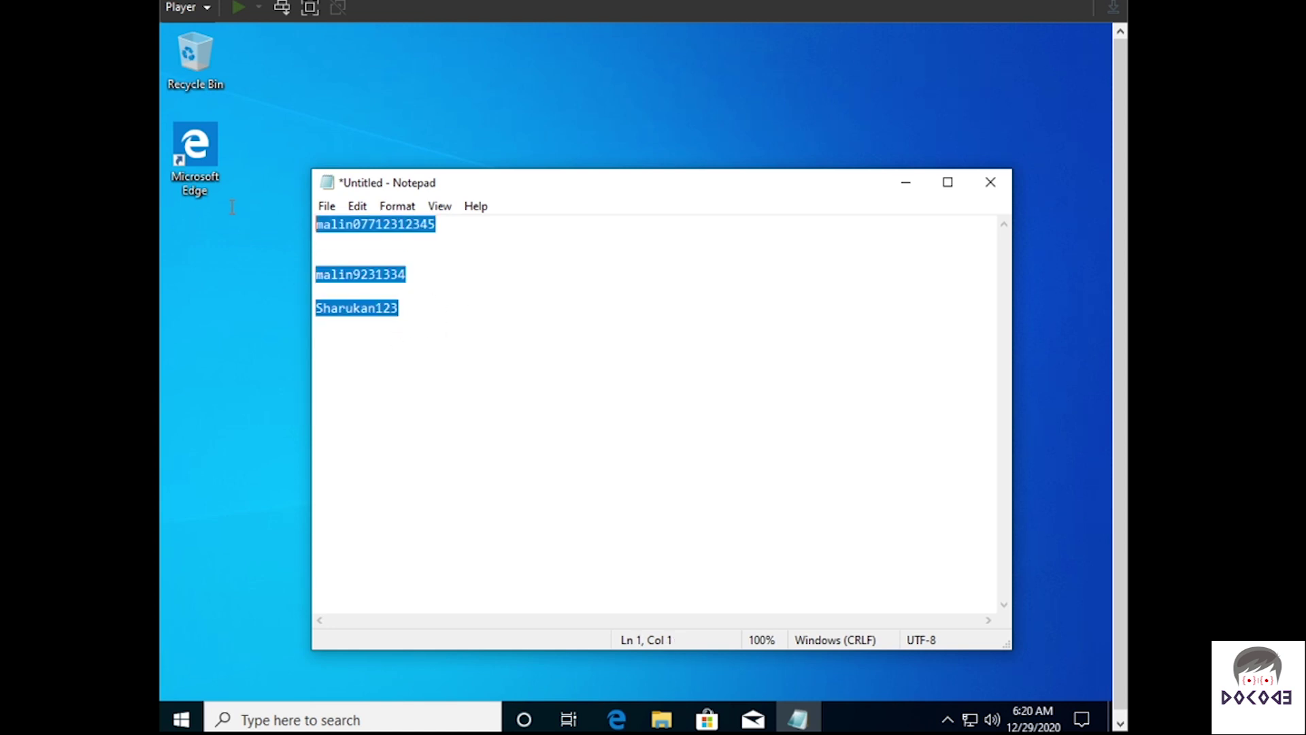
pyautogui.click(466, 361)
pyautogui.moveTo(418, 306); pyautogui.dragTo(316, 303)
pyautogui.click(498, 372)
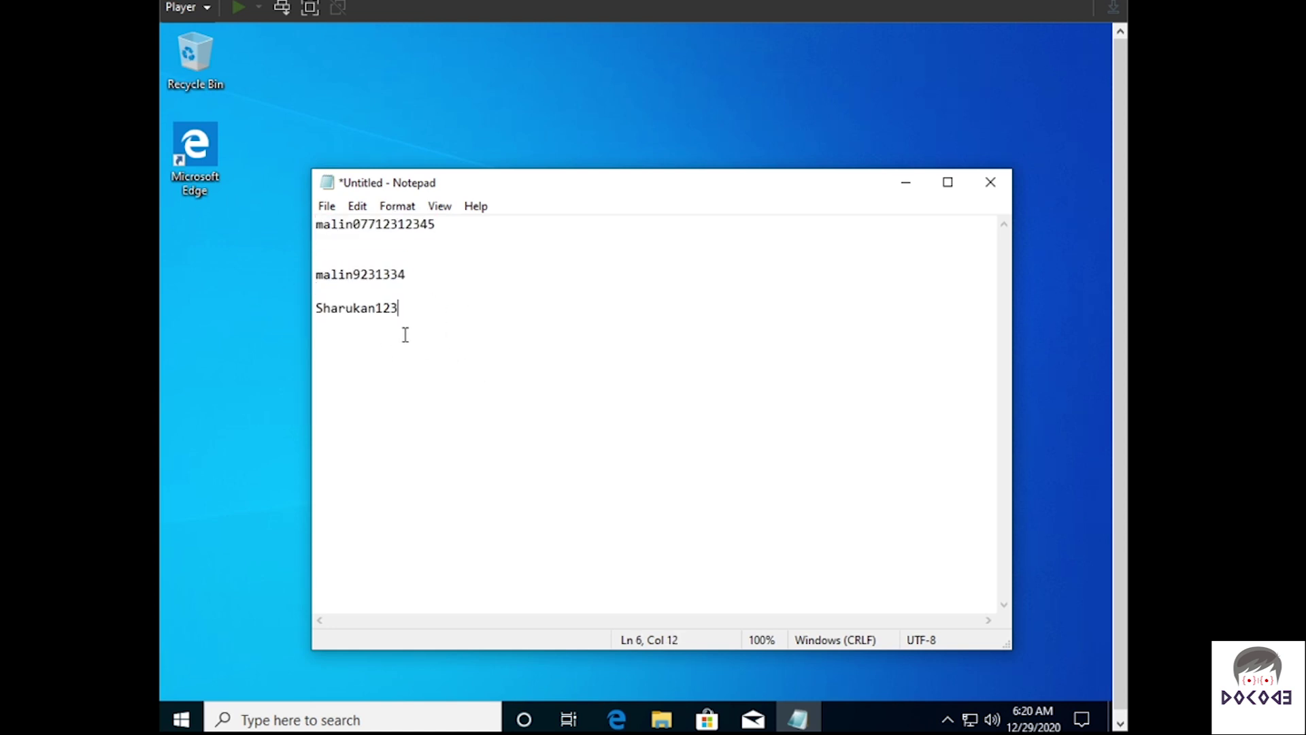
pyautogui.moveTo(353, 275); pyautogui.dragTo(449, 276)
pyautogui.click(479, 287)
pyautogui.moveTo(354, 274); pyautogui.dragTo(446, 277)
pyautogui.click(343, 275)
pyautogui.click(471, 283)
pyautogui.hotkey('ctrl', 'a')
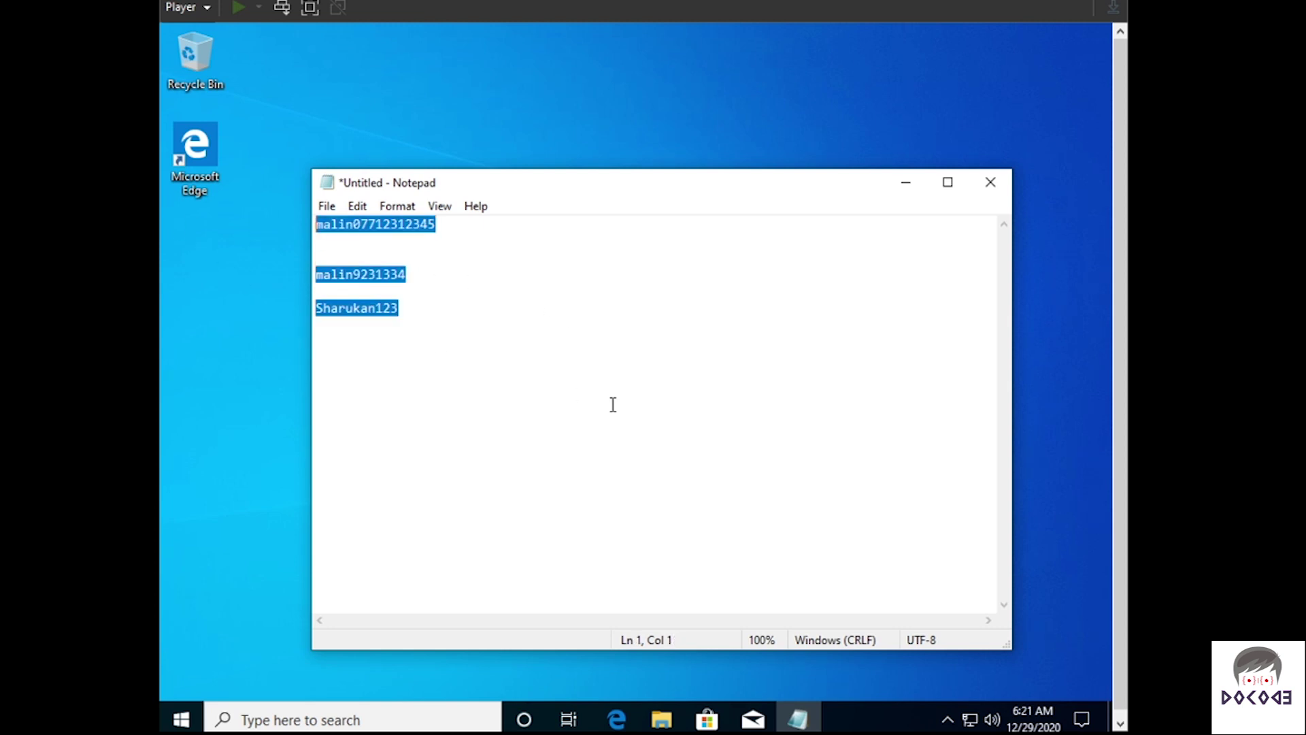
pyautogui.click(596, 403)
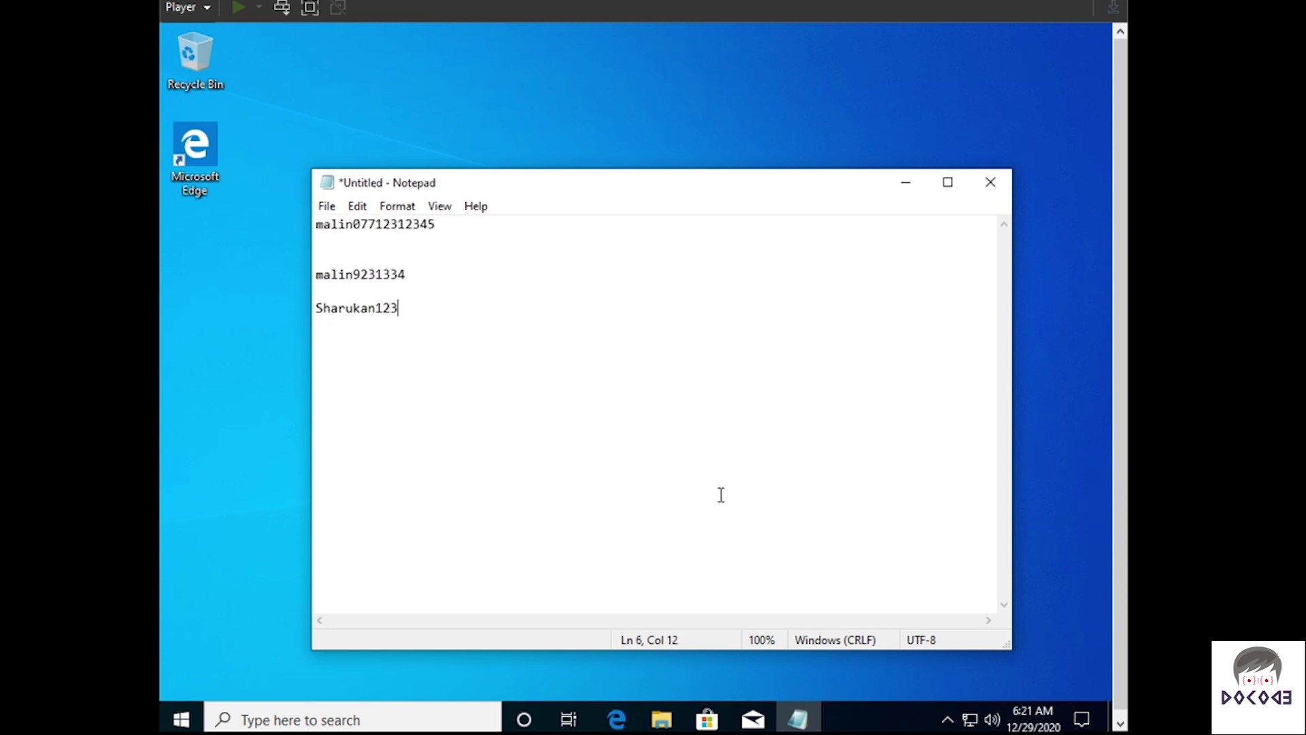
pyautogui.hotkey('shift', 'Home')
pyautogui.hotkey('ctrl', 'a')
pyautogui.click(520, 343)
pyautogui.hotkey('ctrl', 'a')
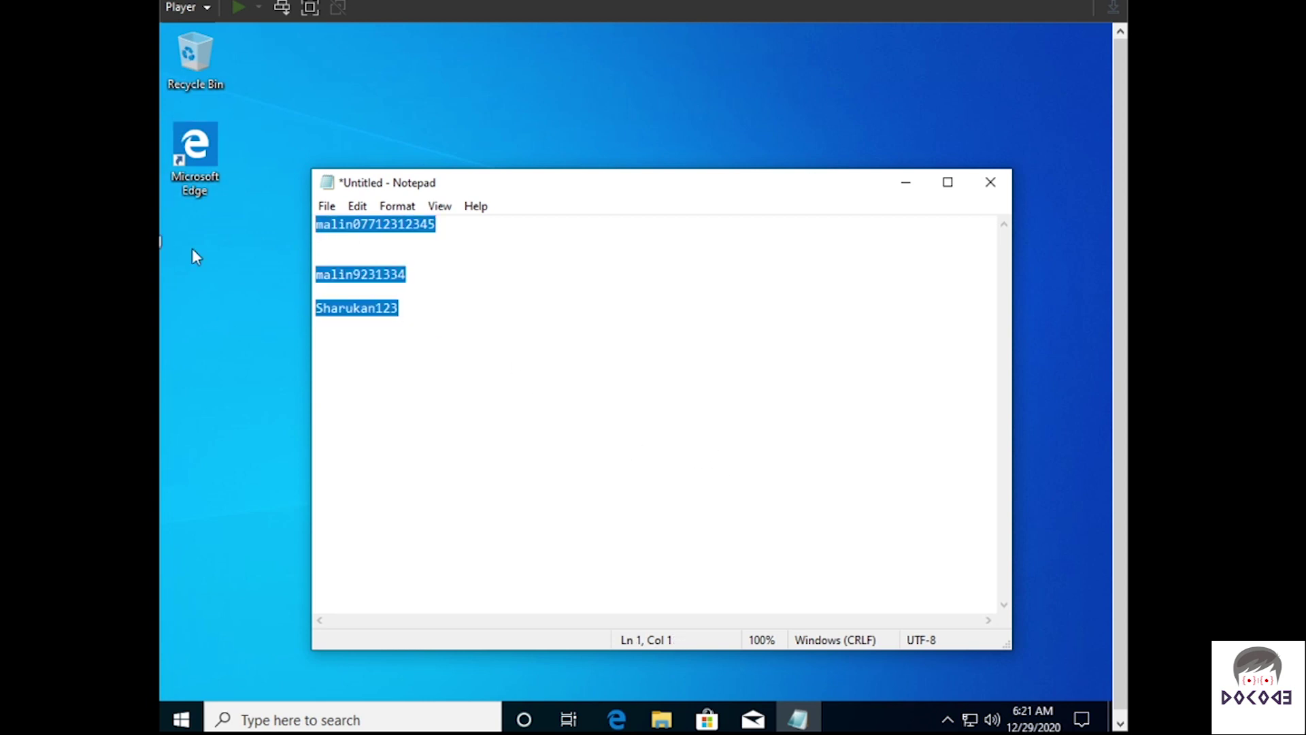
# - Open Microsoft Edge and run a web search for 'Lastpass'
pyautogui.doubleClick(224, 147)
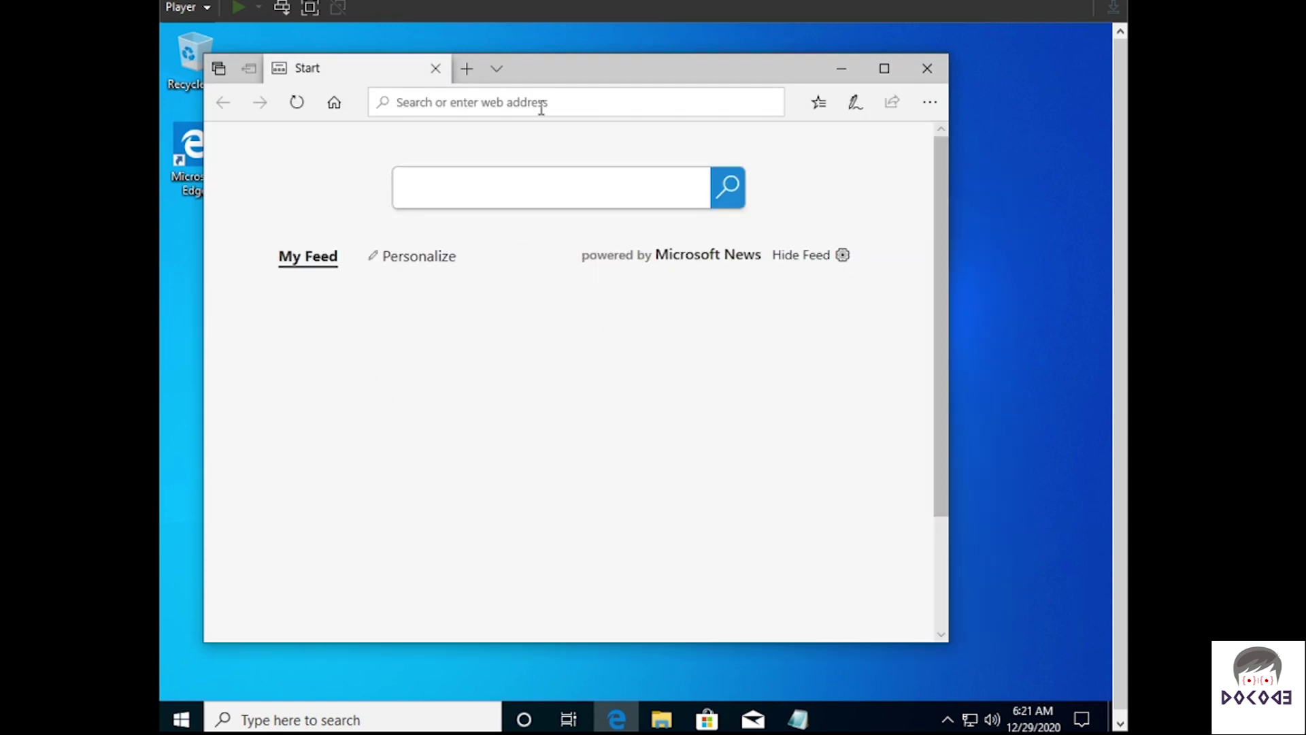
pyautogui.write('Lastpass')
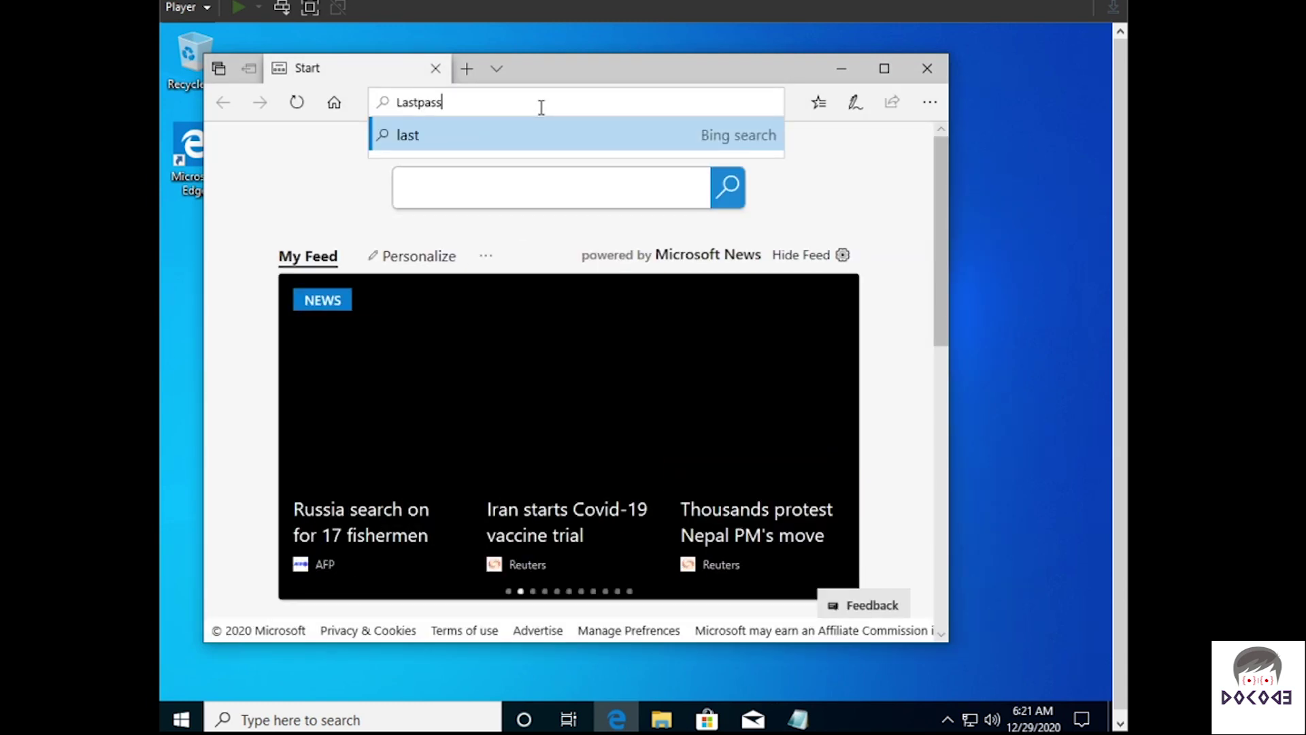
pyautogui.press('Return')
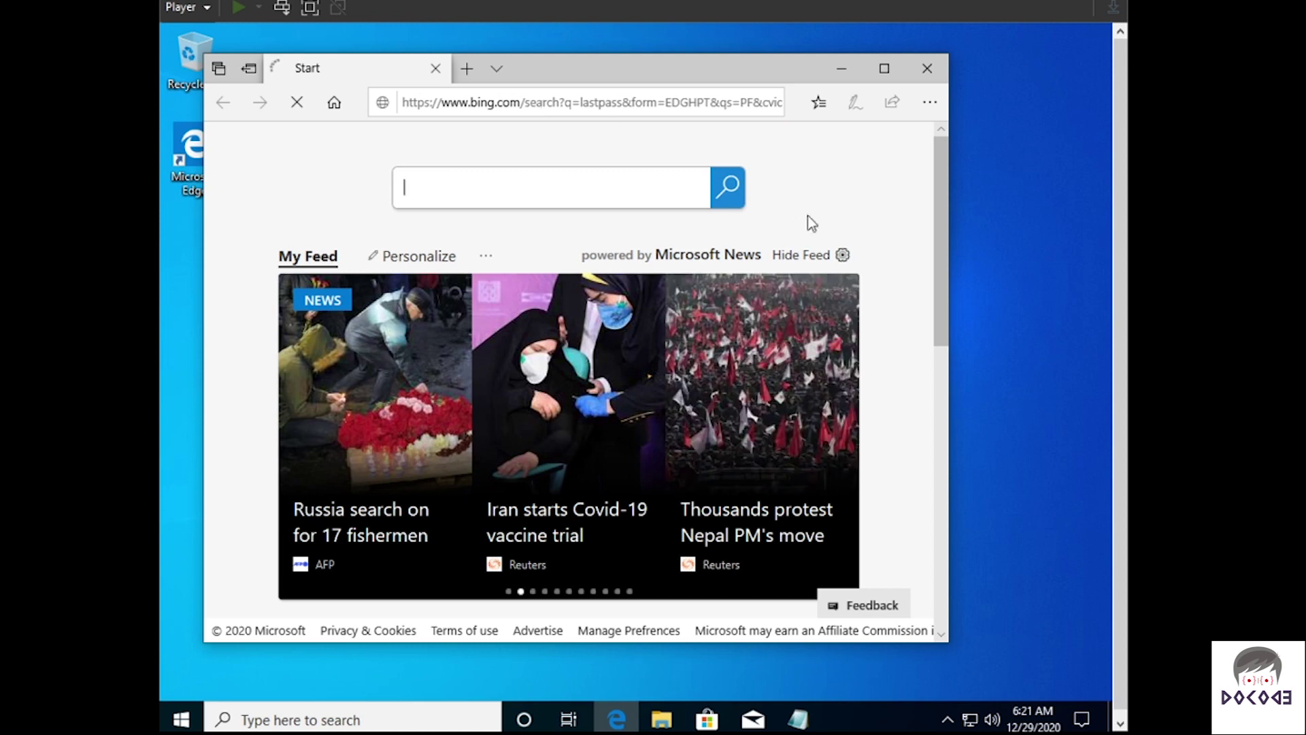
# - Widen the Edge window and bring the Notepad note back to the front
pyautogui.click(929, 103)
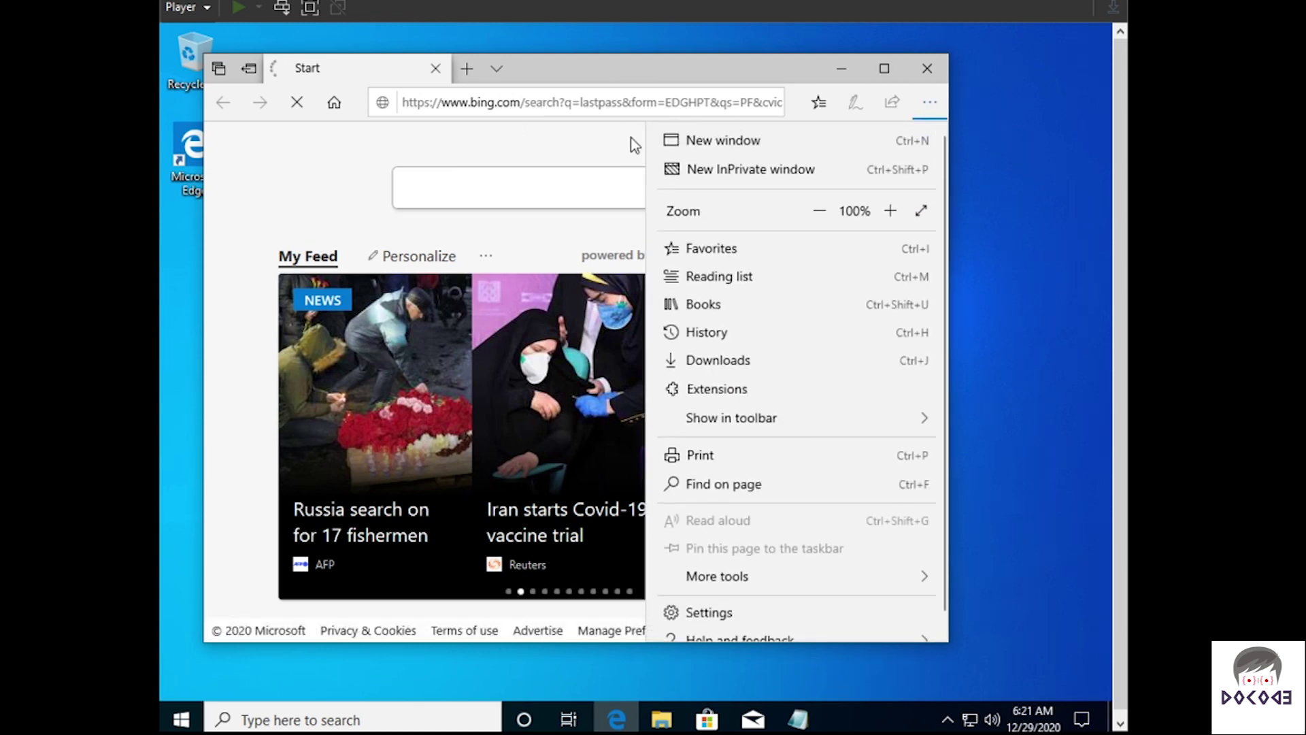
pyautogui.click(616, 63)
pyautogui.moveTo(949, 474); pyautogui.dragTo(1102, 496)
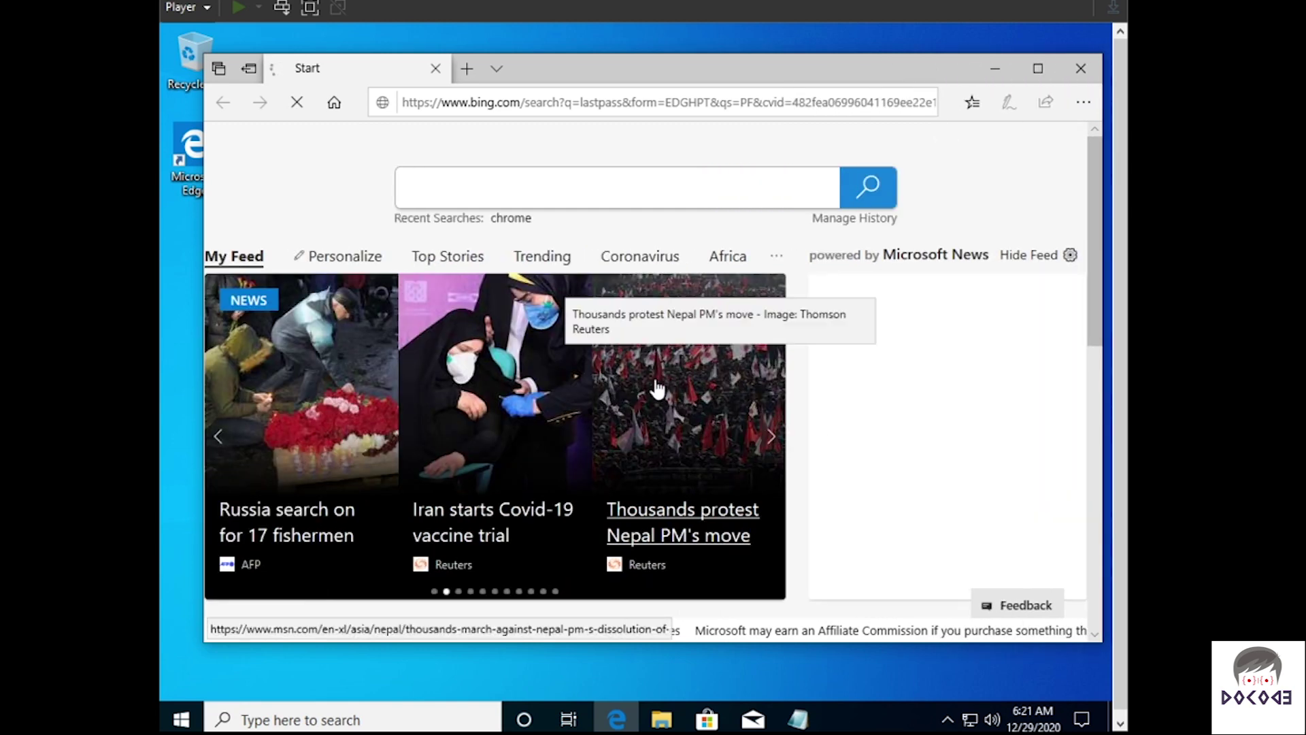
pyautogui.click(808, 719)
# - Add blank lines below the entries and select the note's text up to the top
pyautogui.click(810, 439)
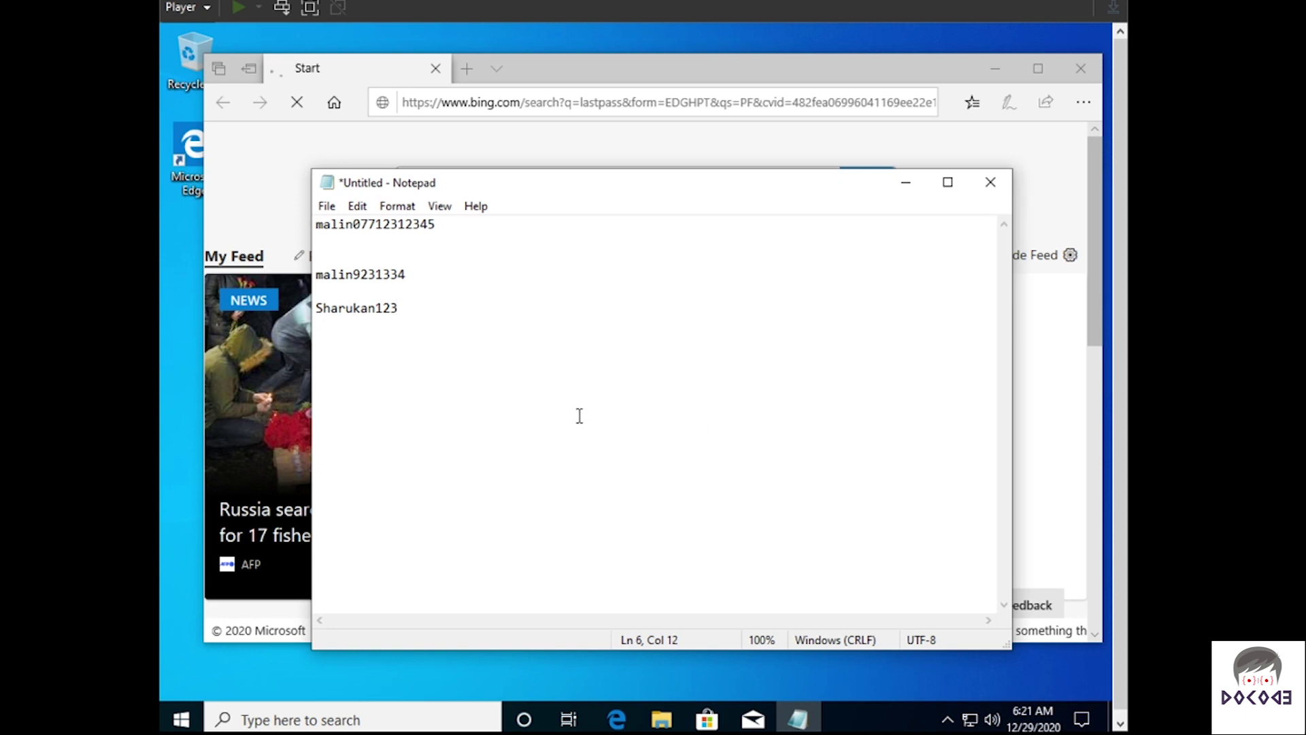
pyautogui.press('Return')
pyautogui.press('Return')
pyautogui.press('Return')
pyautogui.press('Return')
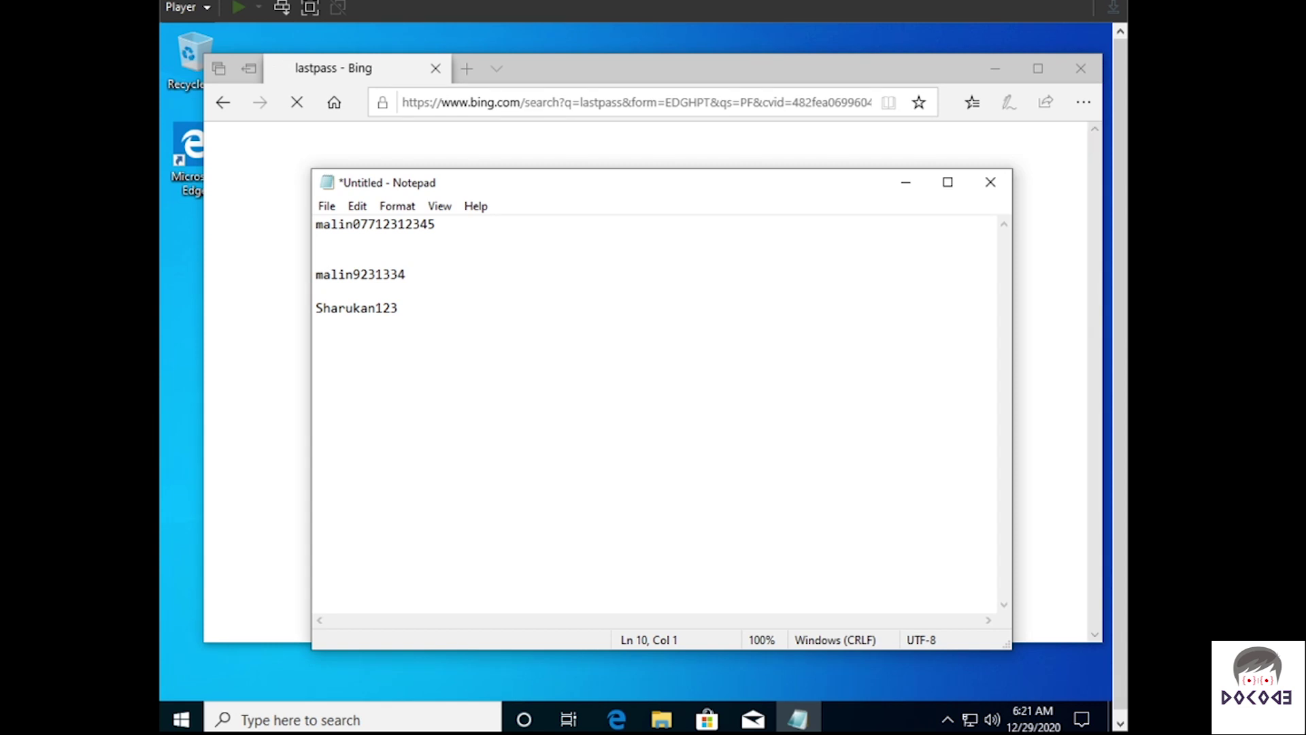
pyautogui.click(437, 348)
pyautogui.hotkey('ctrl', 'shift', 'Home')
pyautogui.click(505, 343)
pyautogui.hotkey('ctrl', 'shift', 'Home')
pyautogui.click(527, 303)
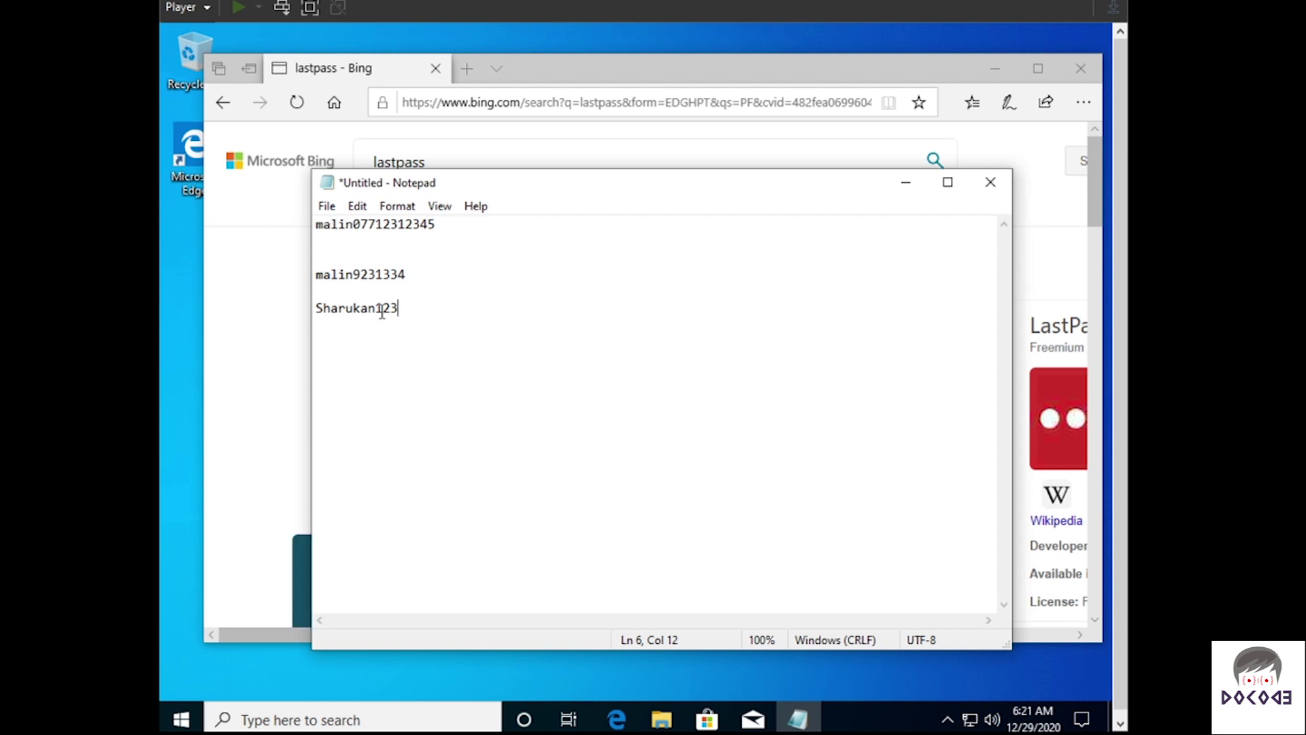
# - Practise selecting parts of the first and second entries
pyautogui.moveTo(357, 224); pyautogui.dragTo(460, 222)
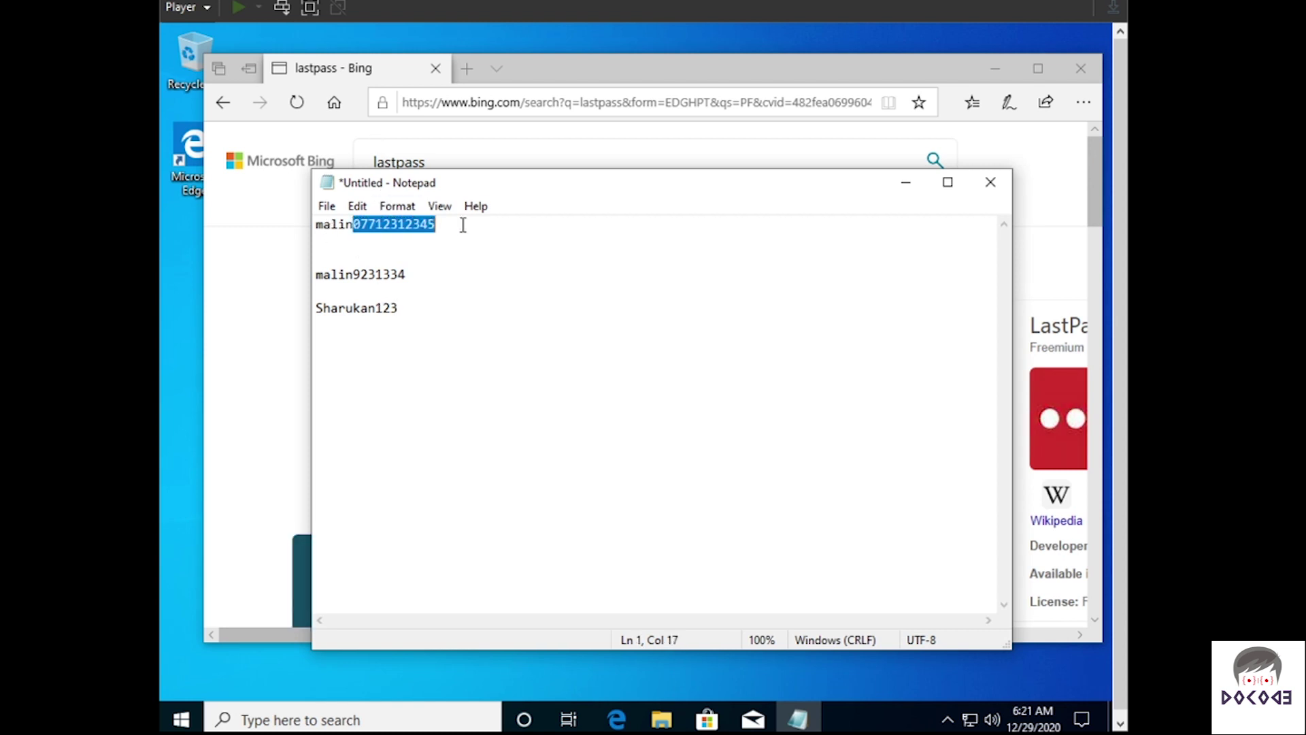
pyautogui.click(510, 271)
pyautogui.click(355, 225)
pyautogui.hotkey('shift', 'End')
pyautogui.click(353, 224)
pyautogui.moveTo(366, 225); pyautogui.dragTo(438, 225)
pyautogui.click(499, 319)
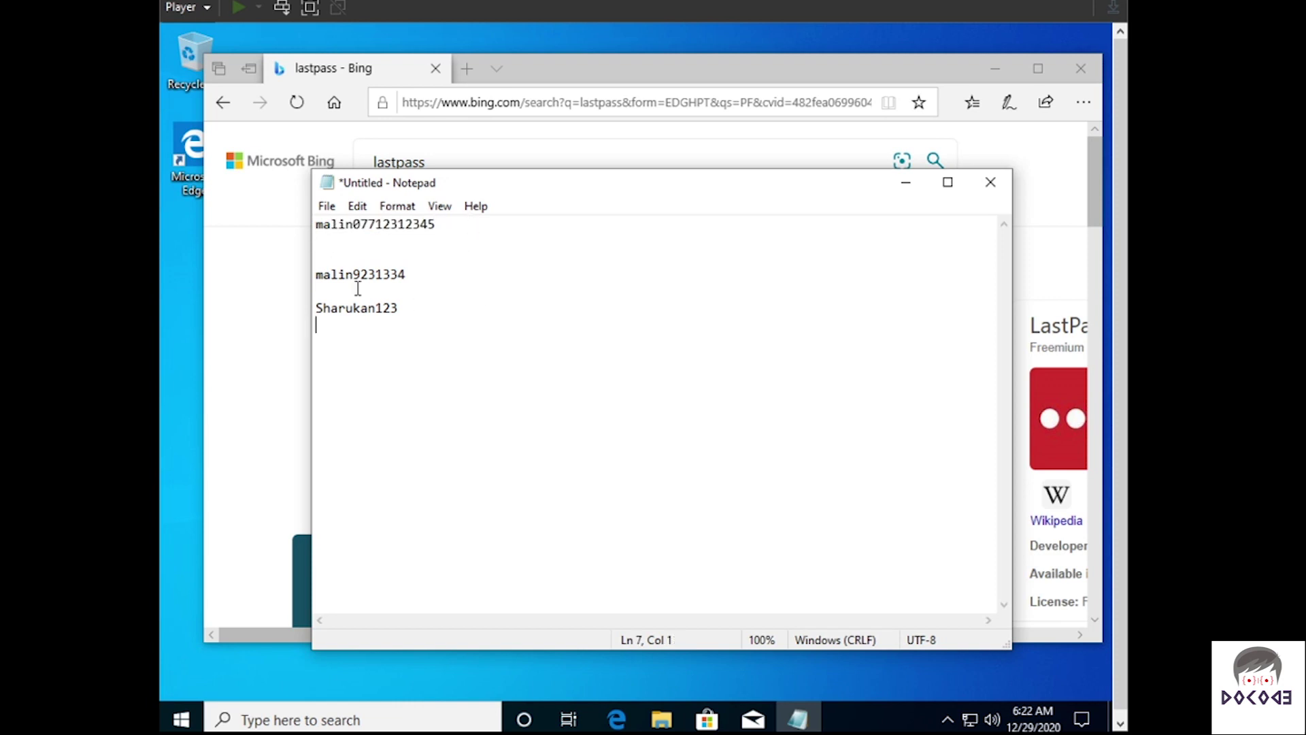
pyautogui.click(357, 278)
pyautogui.moveTo(357, 279); pyautogui.dragTo(289, 275)
pyautogui.moveTo(442, 336); pyautogui.dragTo(228, 238)
pyautogui.click(396, 294)
# - Select all the entries by dragging and with Ctrl+A, then drag the note lower
pyautogui.moveTo(408, 310); pyautogui.dragTo(188, 185)
pyautogui.click(337, 238)
pyautogui.moveTo(402, 271); pyautogui.dragTo(292, 227)
pyautogui.click(381, 314)
pyautogui.moveTo(401, 309); pyautogui.dragTo(256, 213)
pyautogui.click(501, 461)
pyautogui.moveTo(510, 466); pyautogui.dragTo(292, 218)
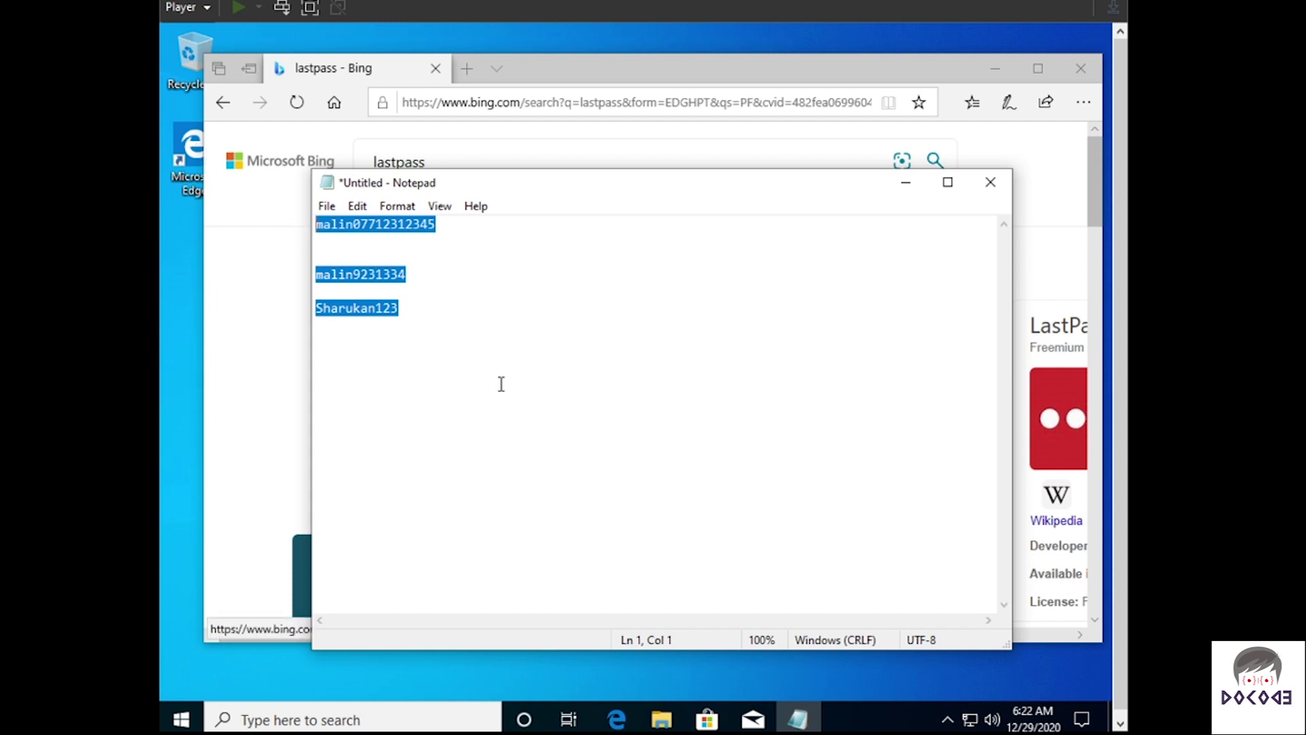
pyautogui.click(516, 402)
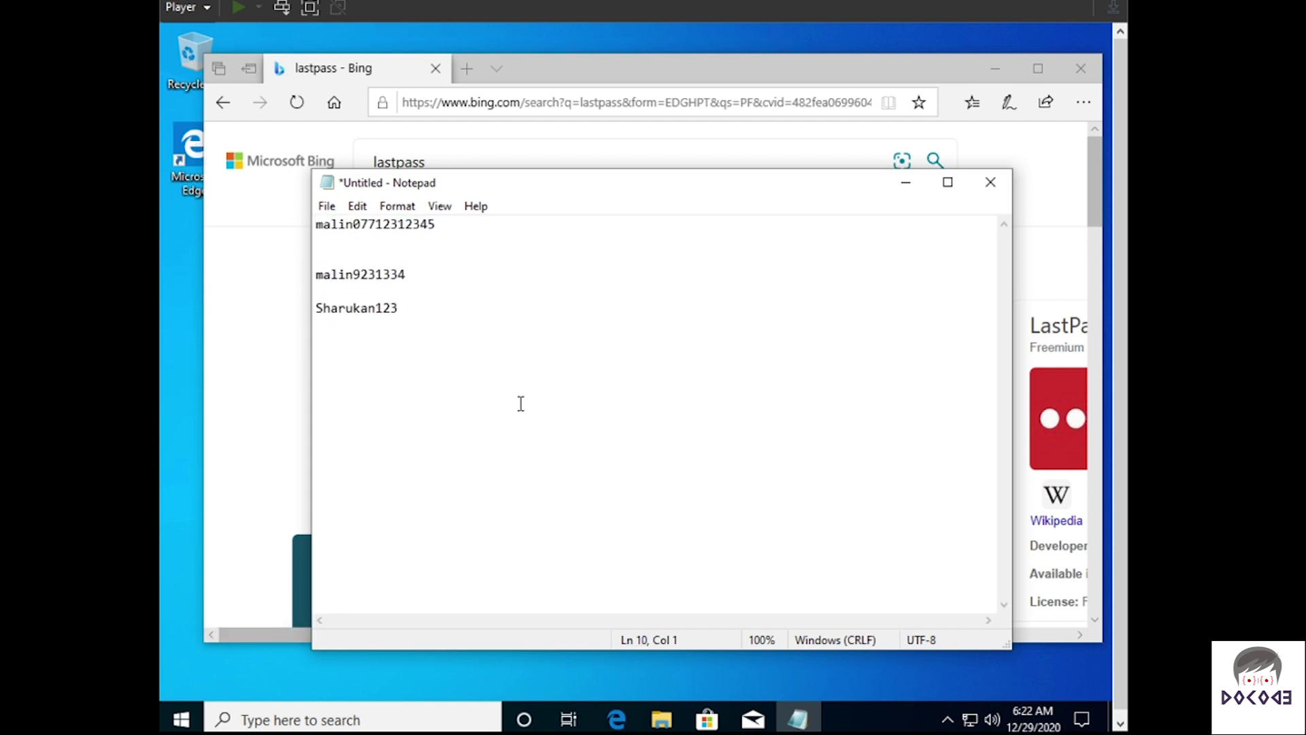
pyautogui.moveTo(476, 344); pyautogui.dragTo(265, 218)
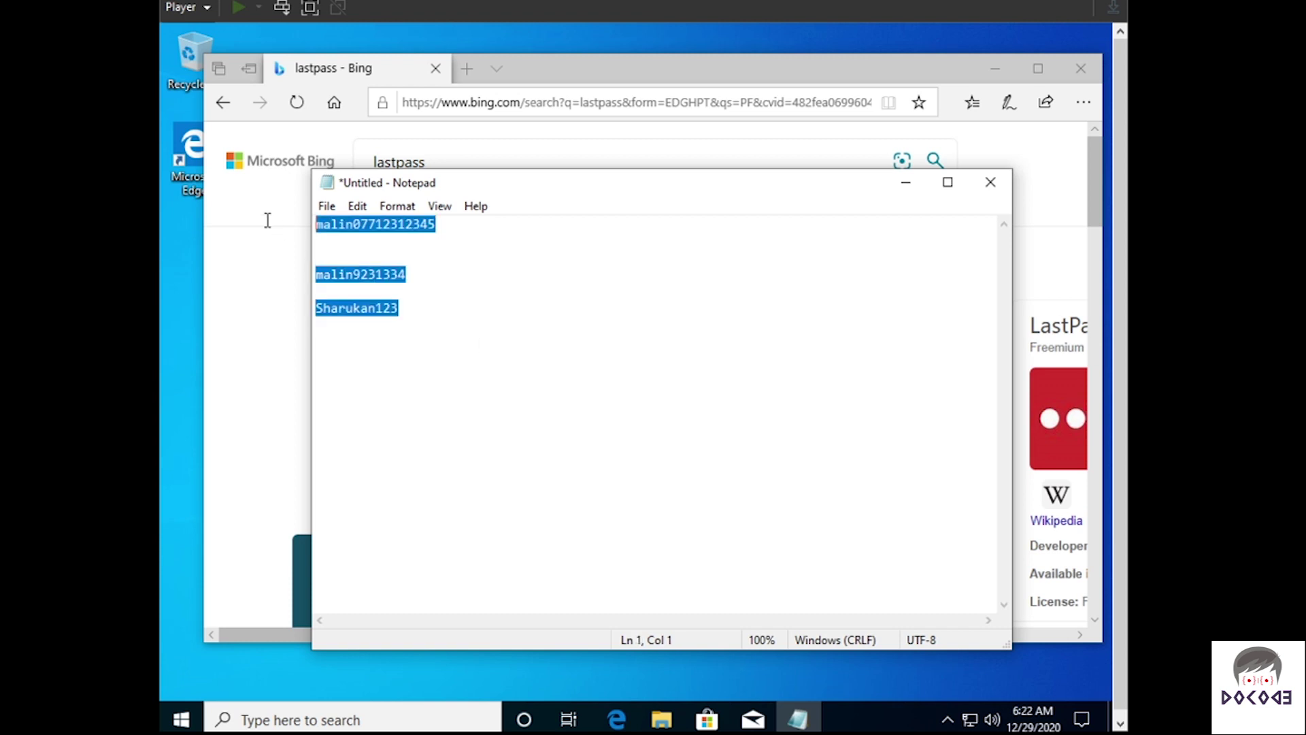
pyautogui.click(476, 345)
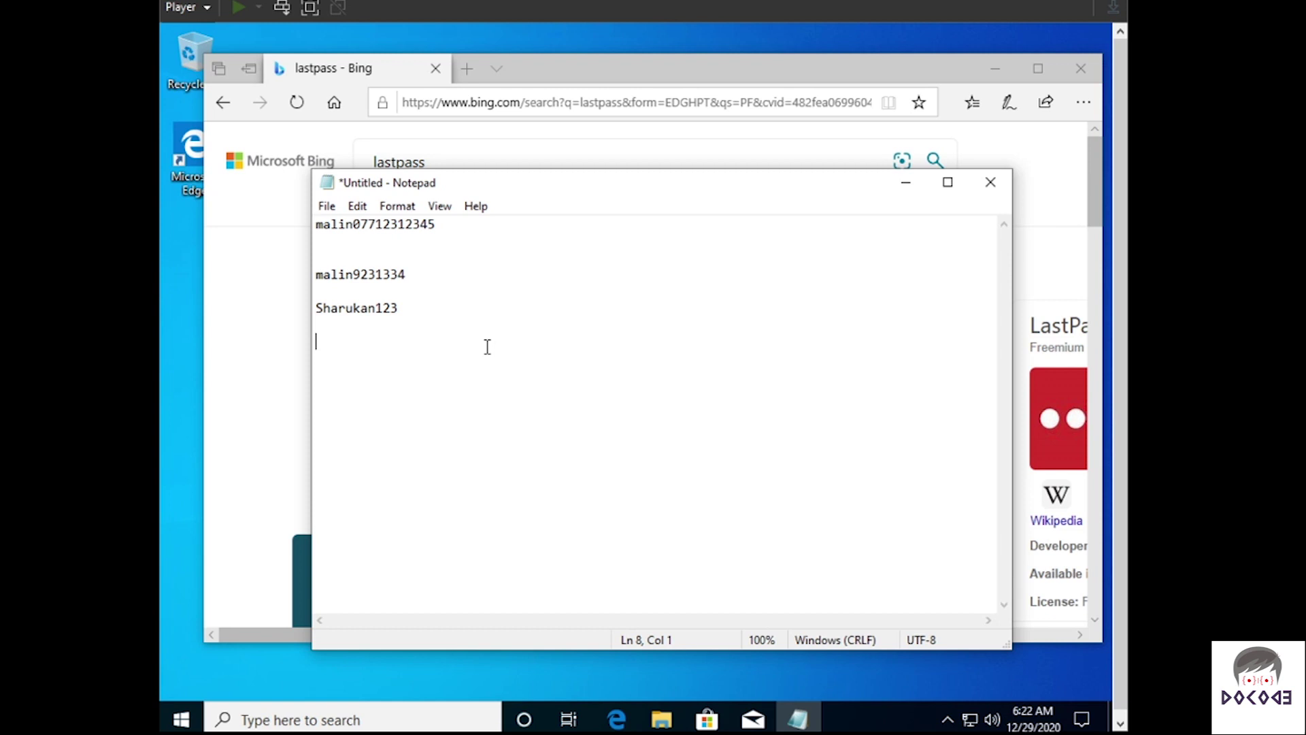
pyautogui.hotkey('ctrl', 'a')
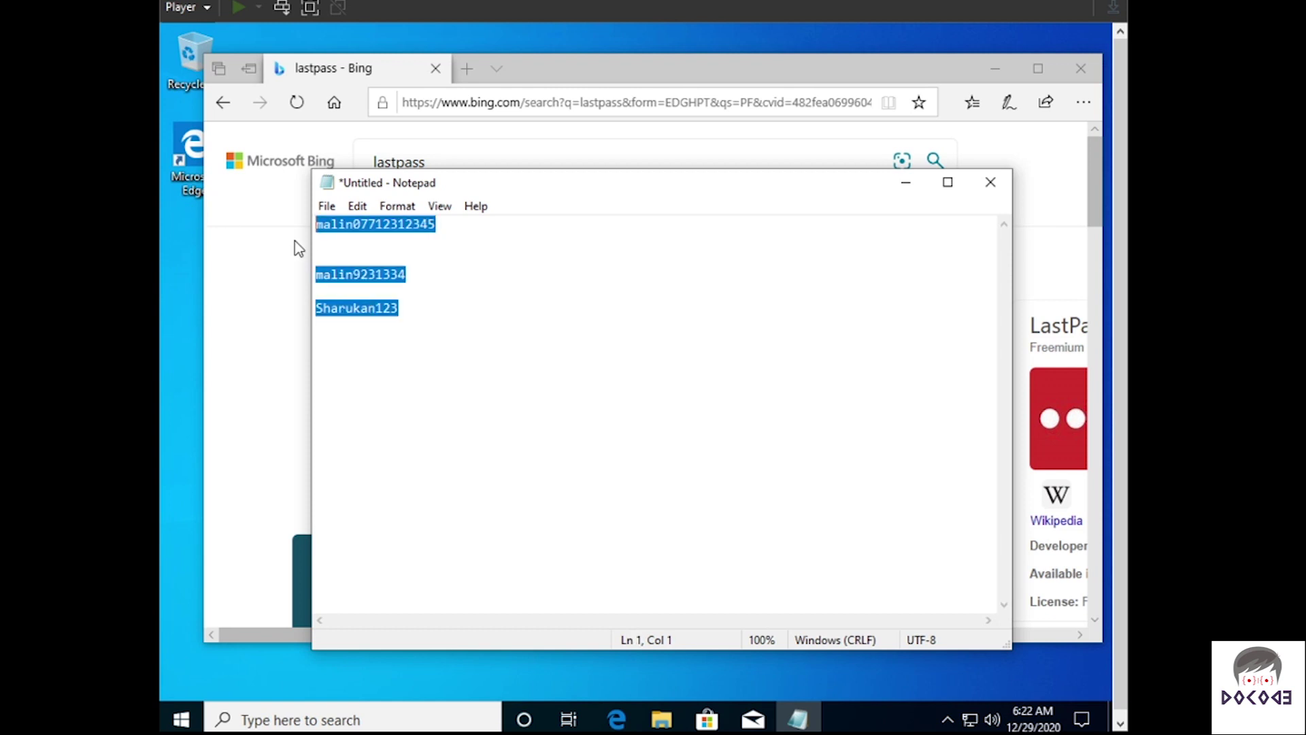
pyautogui.click(497, 325)
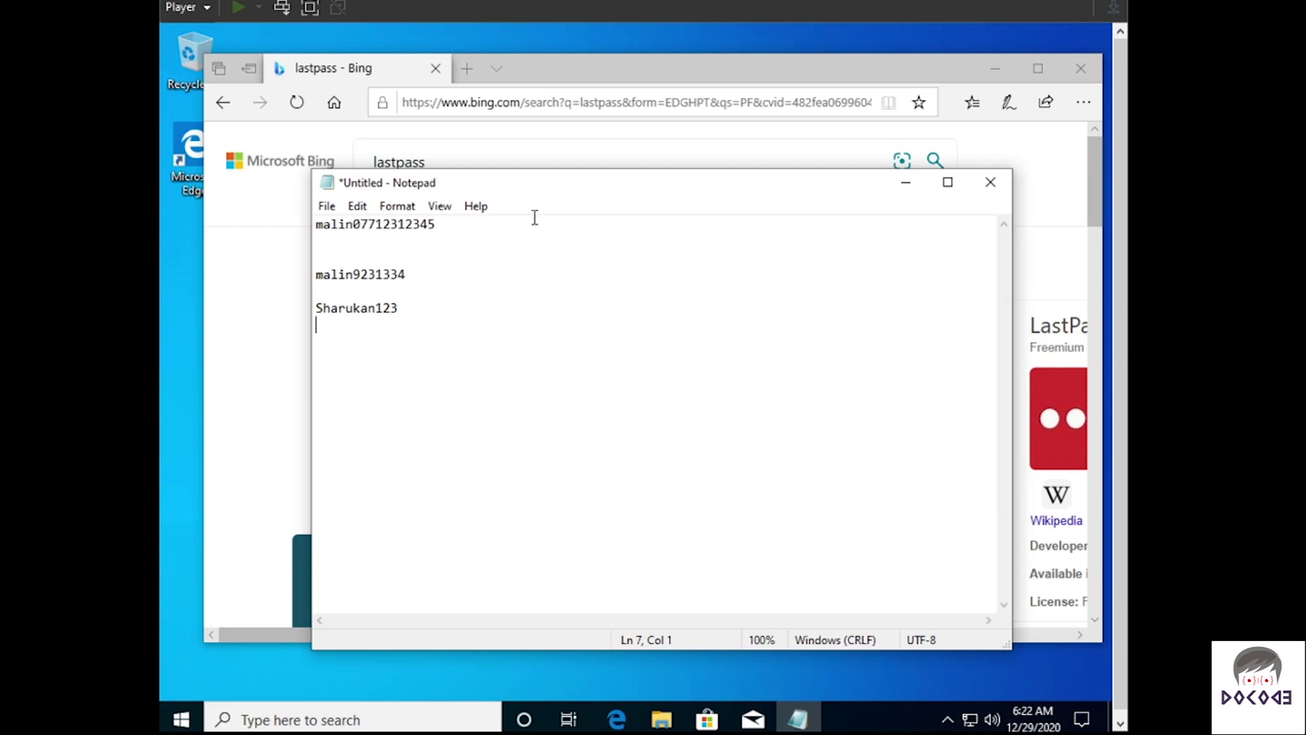
pyautogui.moveTo(554, 187); pyautogui.dragTo(577, 223)
# - Select and clear the note's text, then drag Notepad down to uncover the Bing results
pyautogui.press('BackSpace')
pyautogui.hotkey('ctrl', 'a')
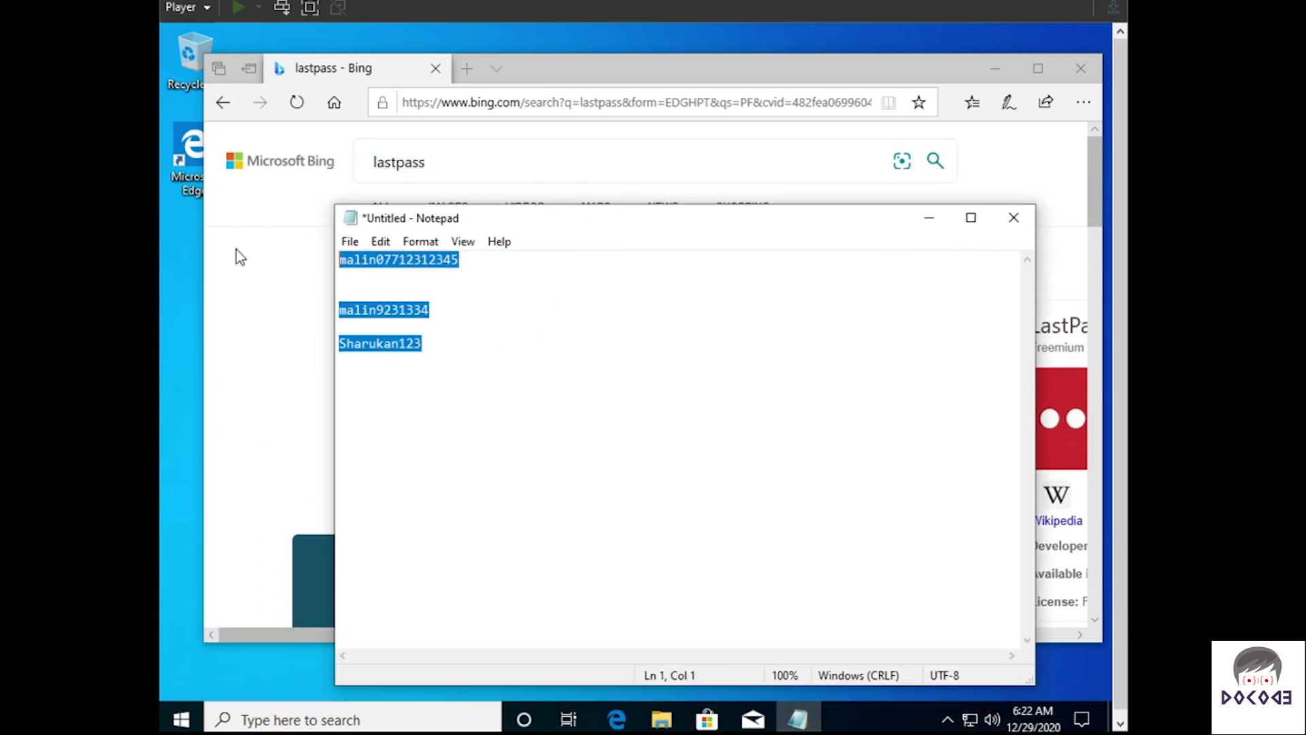
pyautogui.click(585, 384)
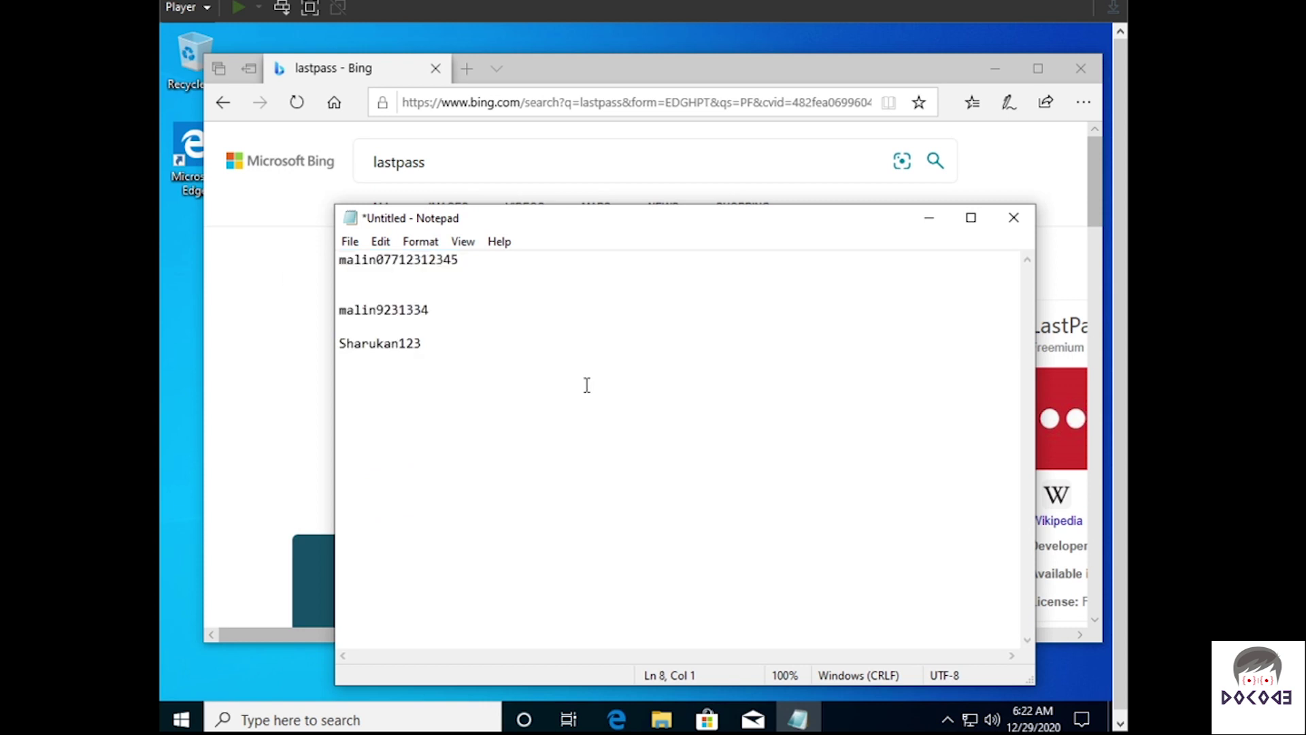
pyautogui.moveTo(586, 385); pyautogui.dragTo(181, 279)
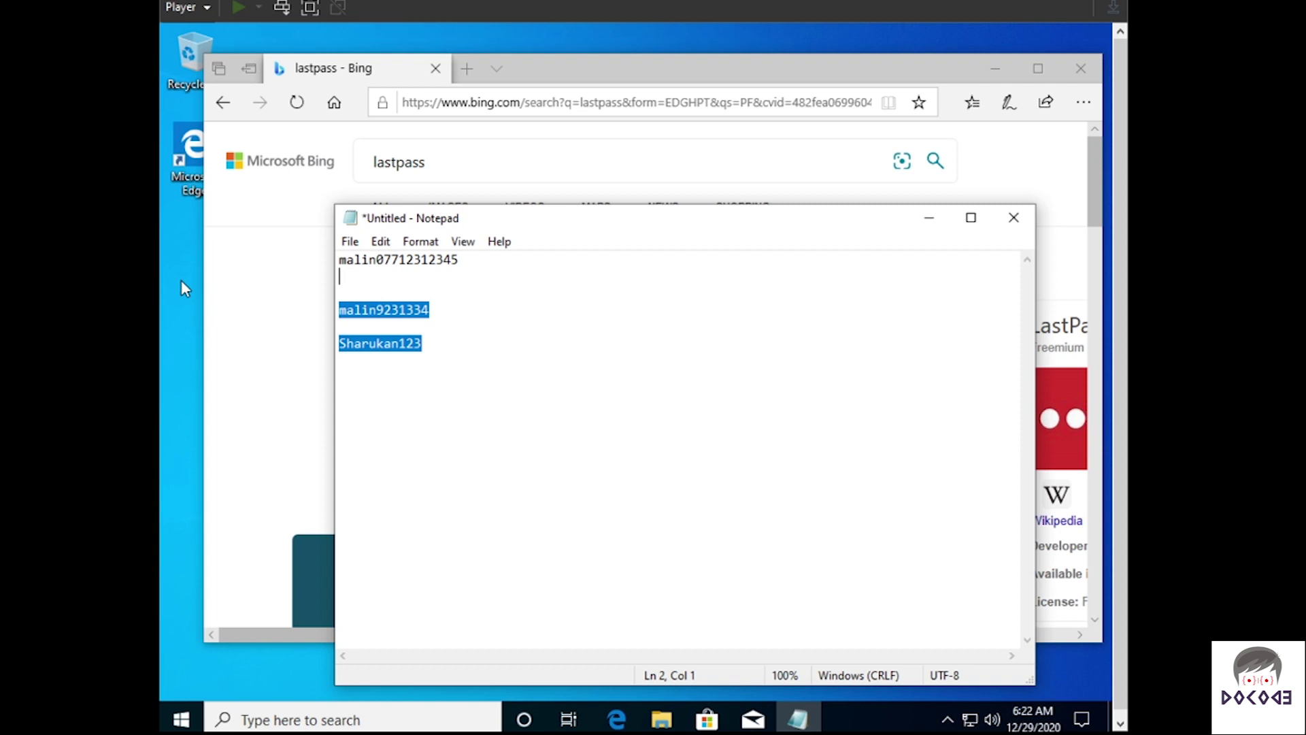
pyautogui.moveTo(181, 279); pyautogui.dragTo(160, 228)
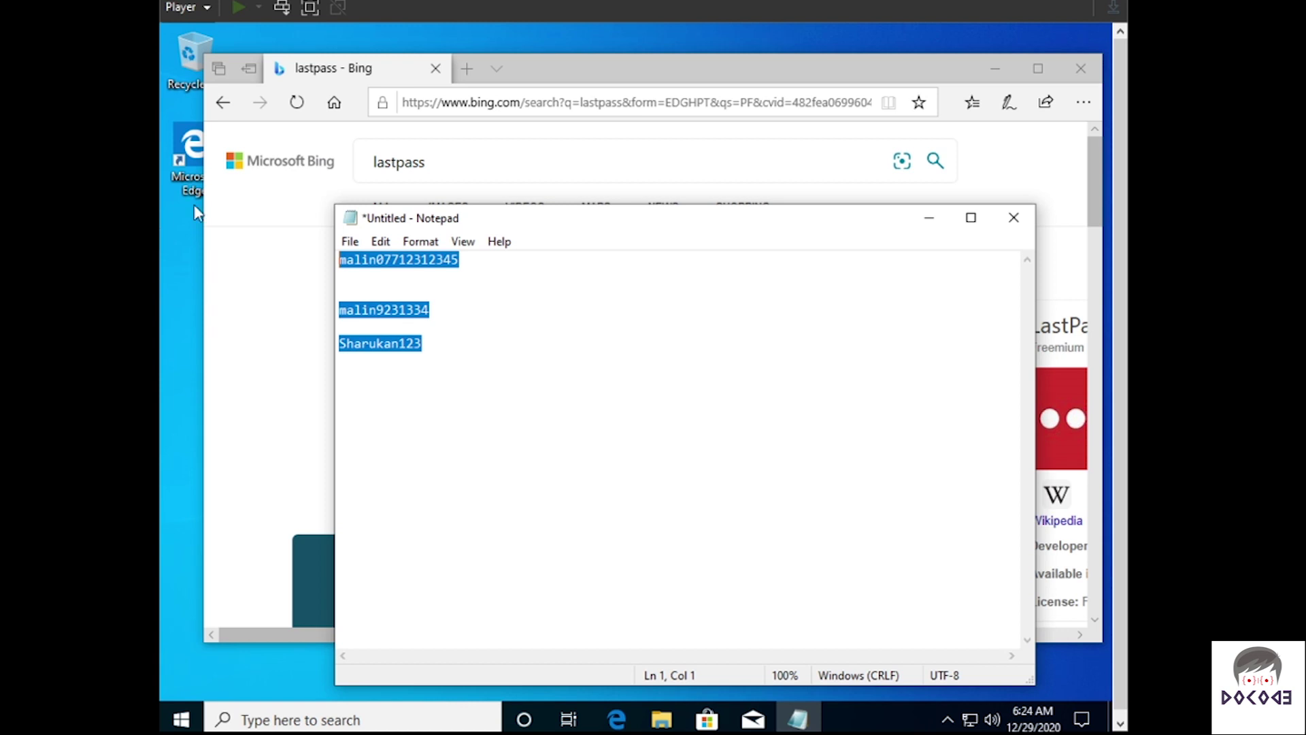
pyautogui.click(593, 453)
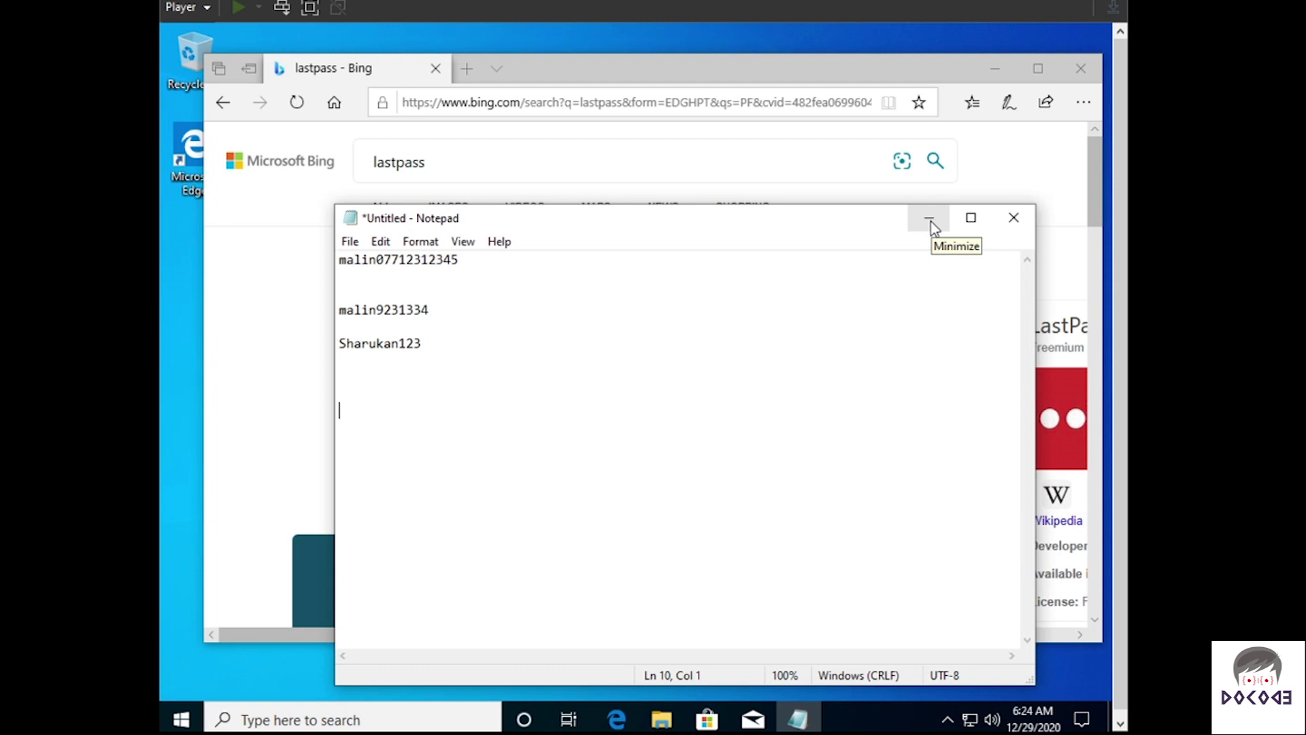
pyautogui.moveTo(731, 230); pyautogui.dragTo(711, 395)
# - Open the LastPass Bing result in a second tab, then refresh that tab
pyautogui.click(738, 340)
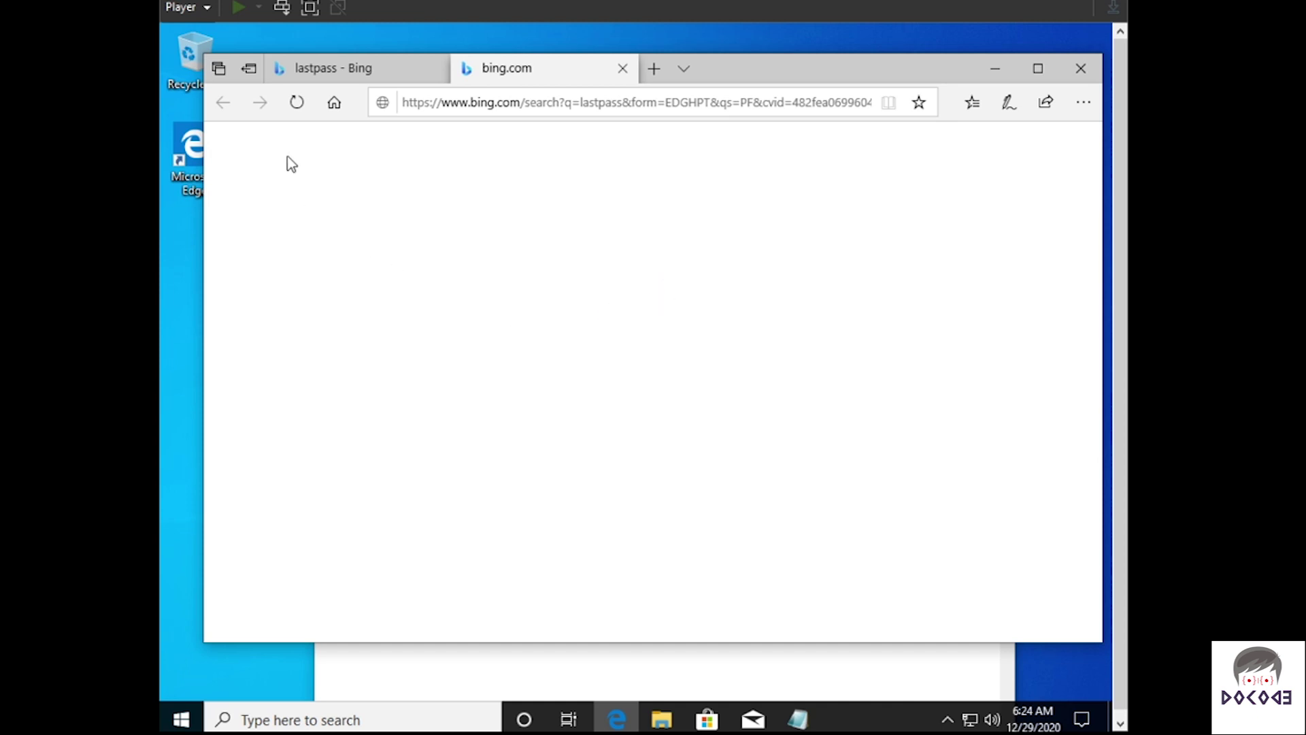
pyautogui.click(307, 109)
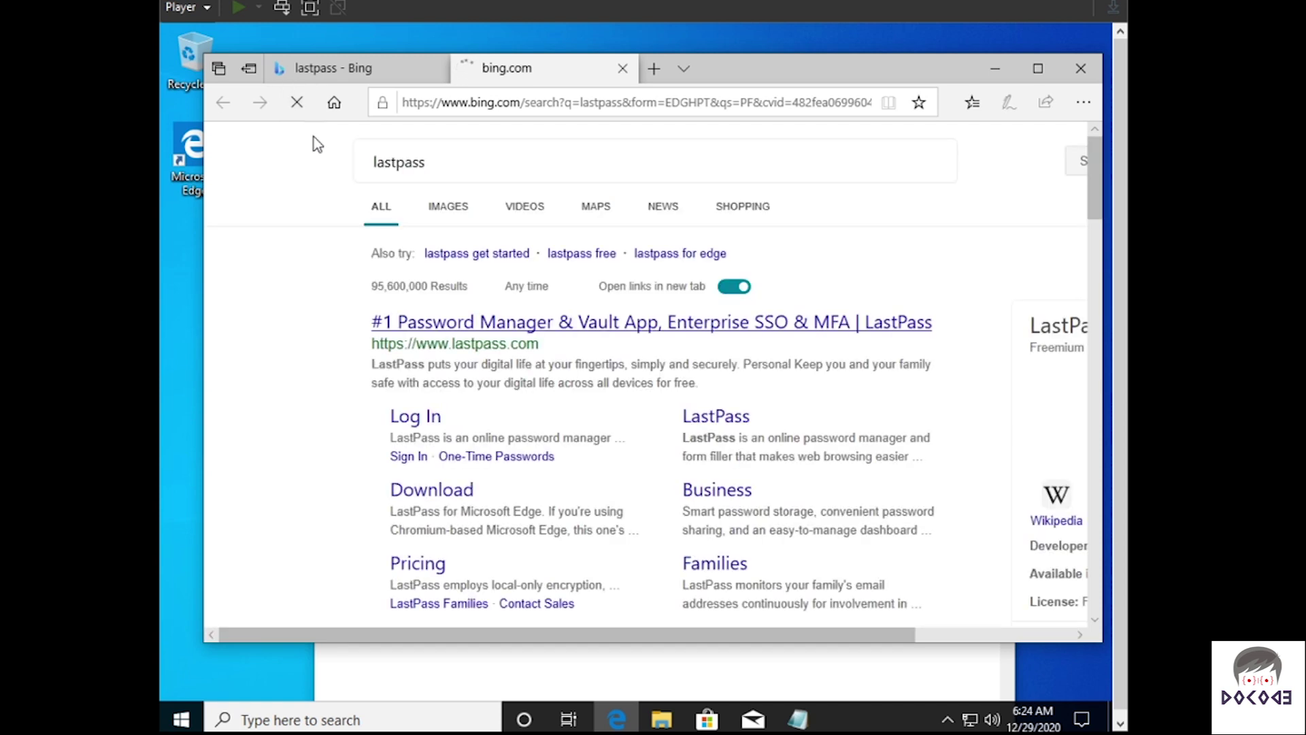
# - Open the '#1 Password Manager' result again and switch to the tab loading lastpass.com
pyautogui.click(544, 322)
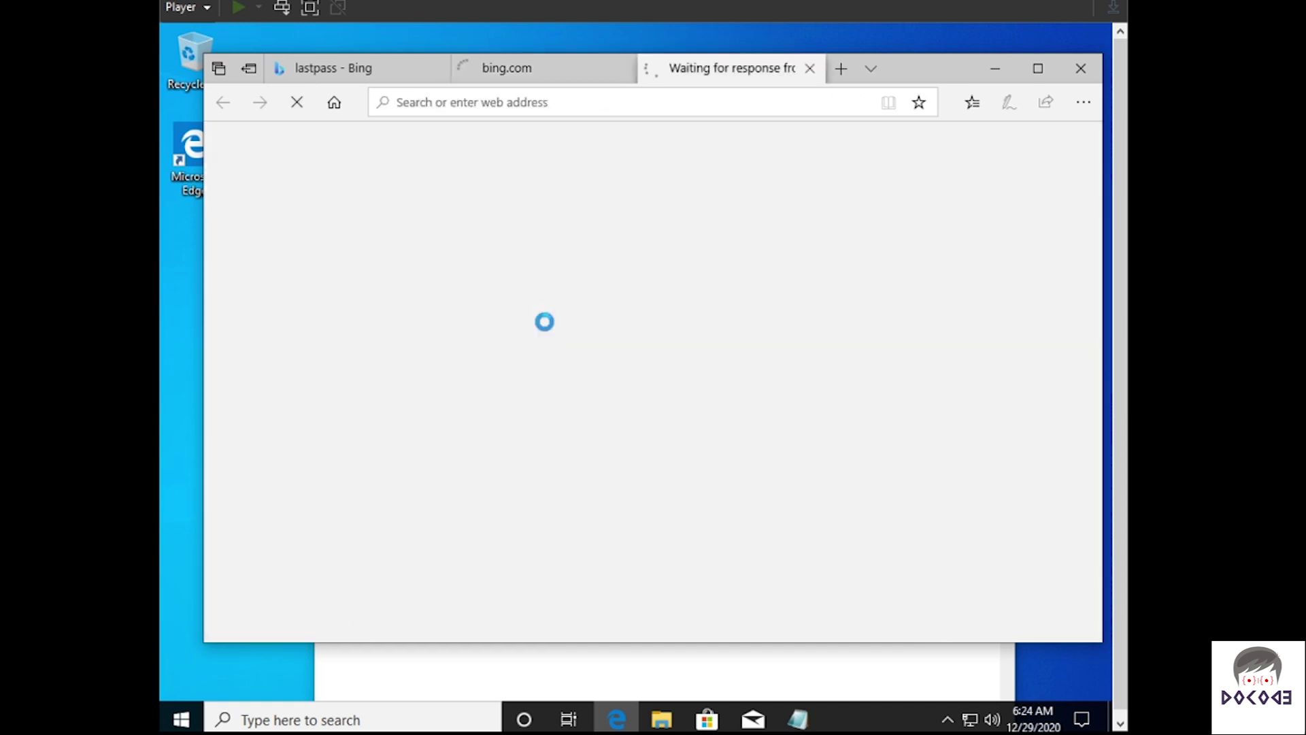
pyautogui.click(510, 63)
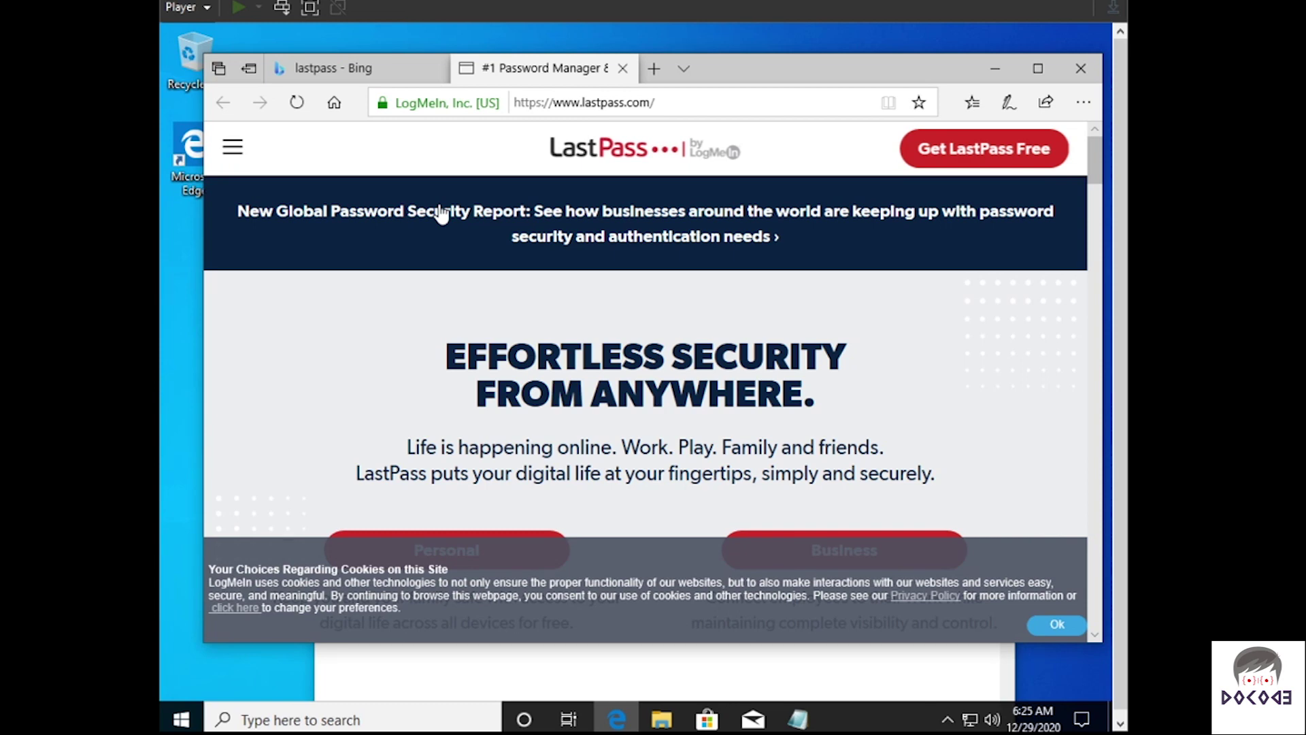
# - Accept the LastPass cookie banner with Ok, scroll the homepage, then bring Notepad forward
pyautogui.click(1045, 632)
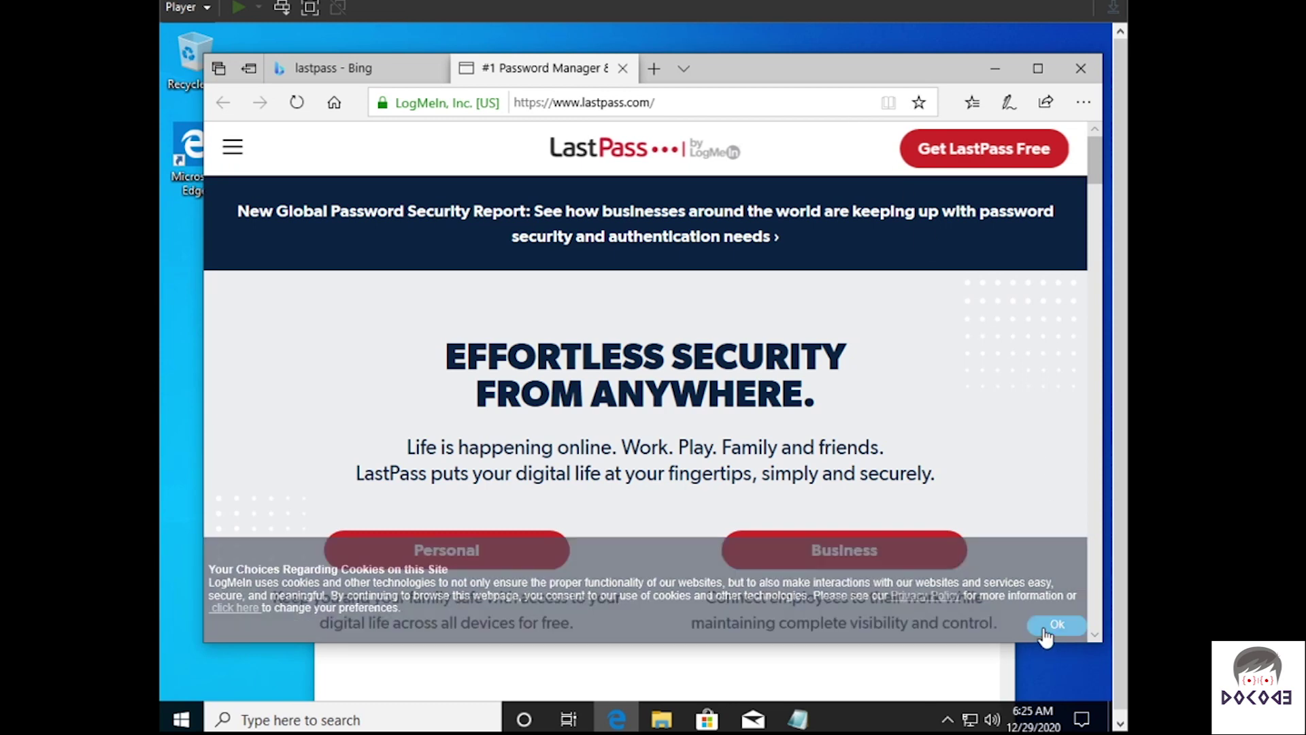
pyautogui.scroll(-6, 555, 388)
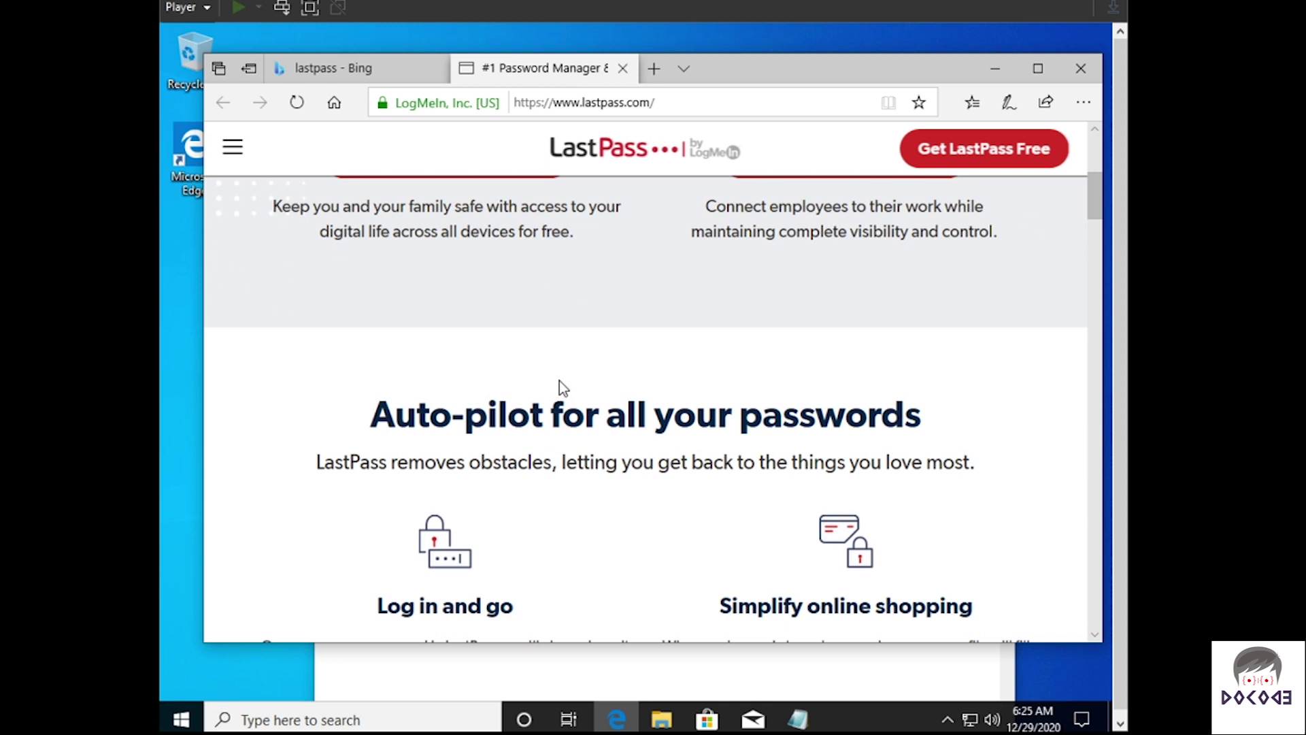
pyautogui.scroll(2, 560, 380)
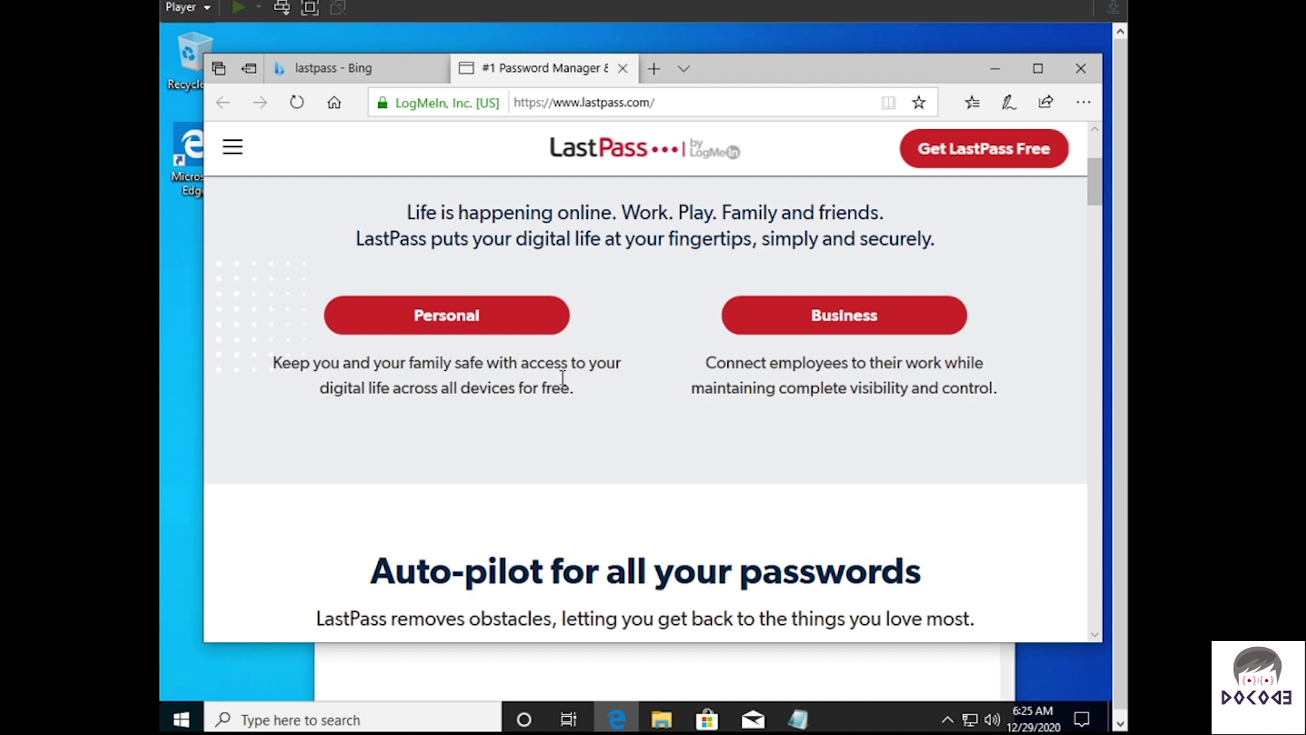
pyautogui.scroll(-3, 562, 382)
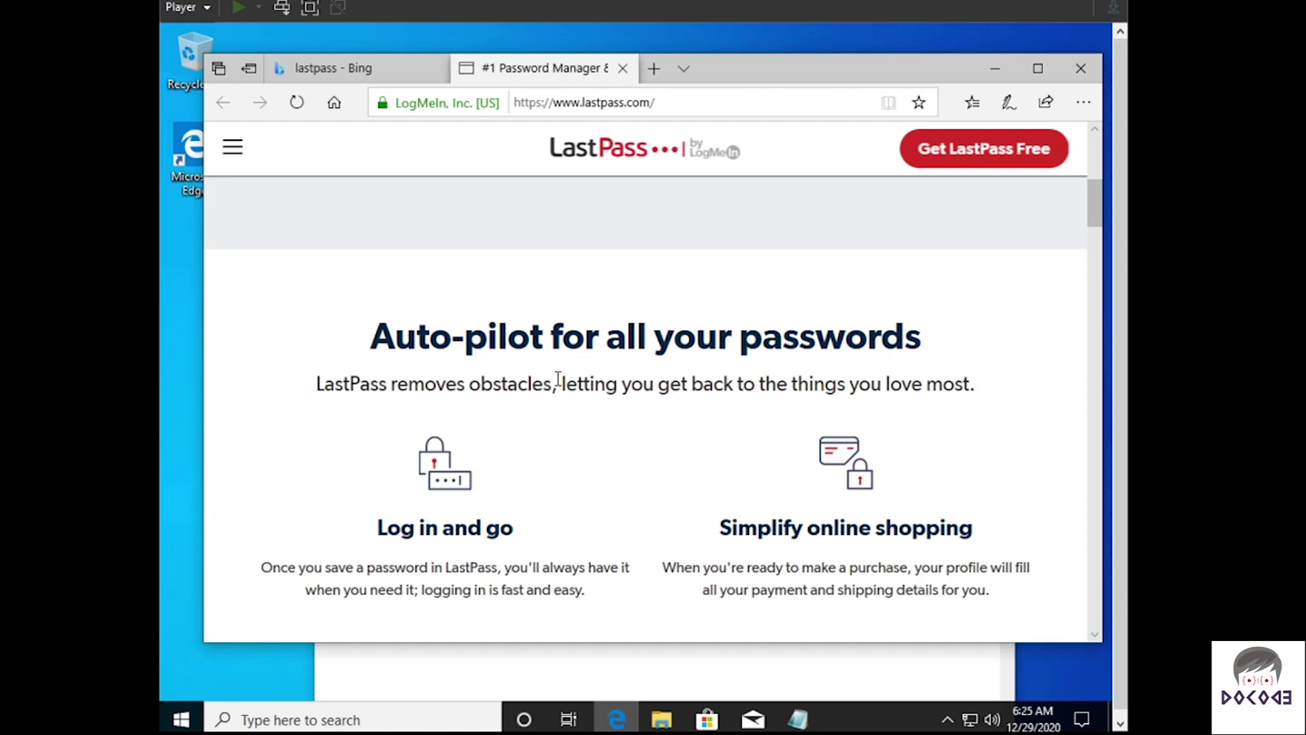
pyautogui.scroll(5, 557, 379)
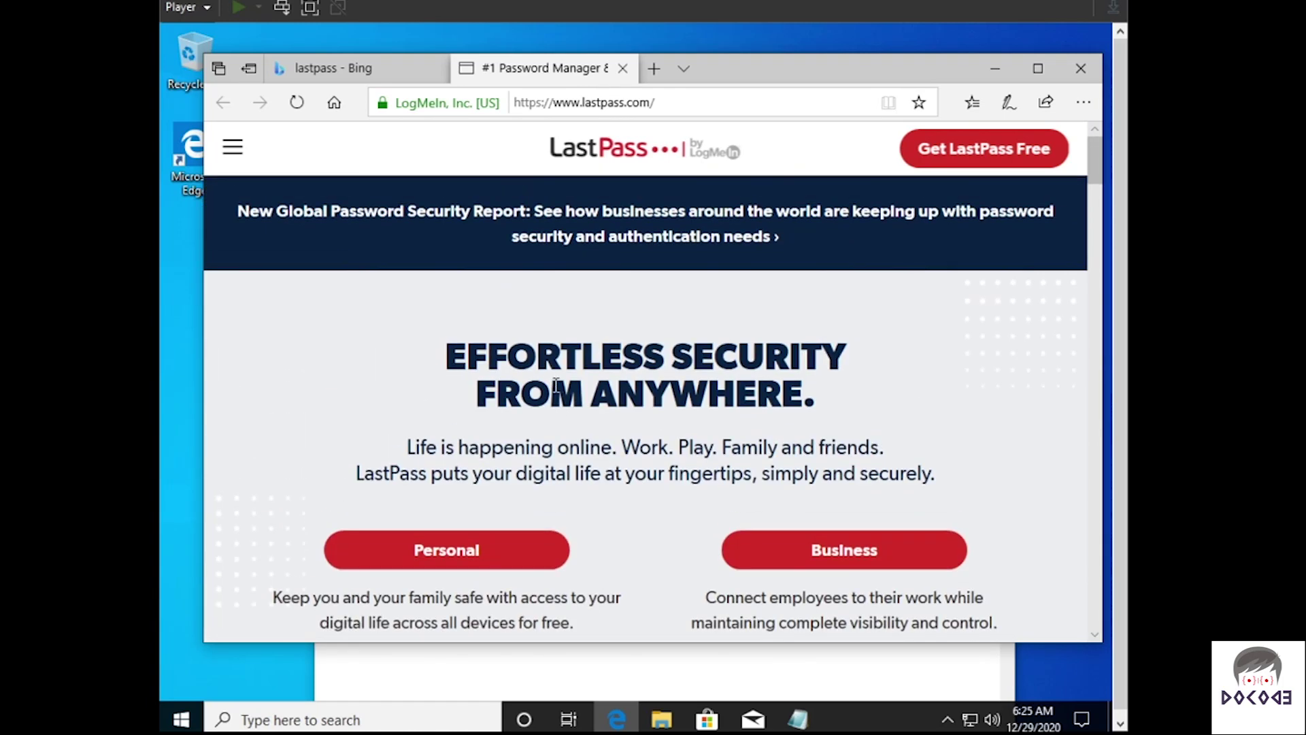
pyautogui.click(508, 673)
# - Type the new password as a fourth line below the saved entries, correcting typos
pyautogui.moveTo(444, 530); pyautogui.dragTo(162, 415)
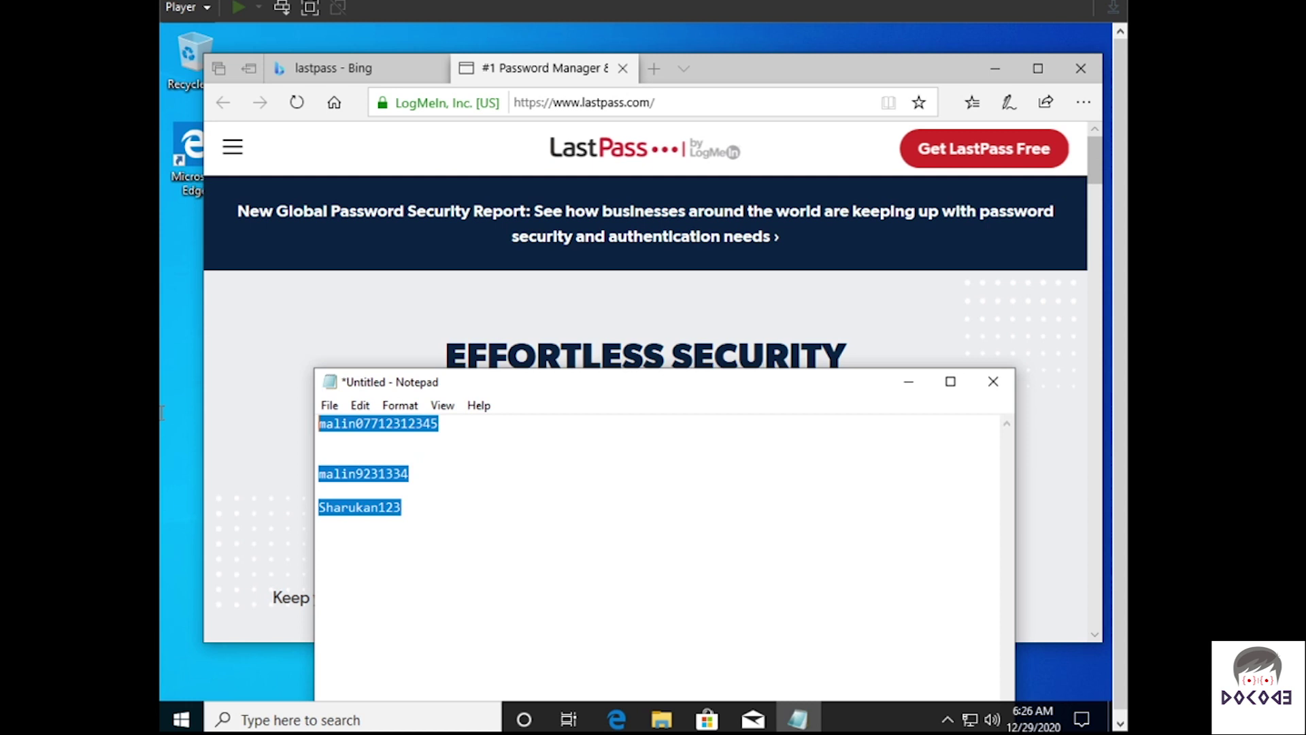
pyautogui.click(439, 508)
pyautogui.press('Return')
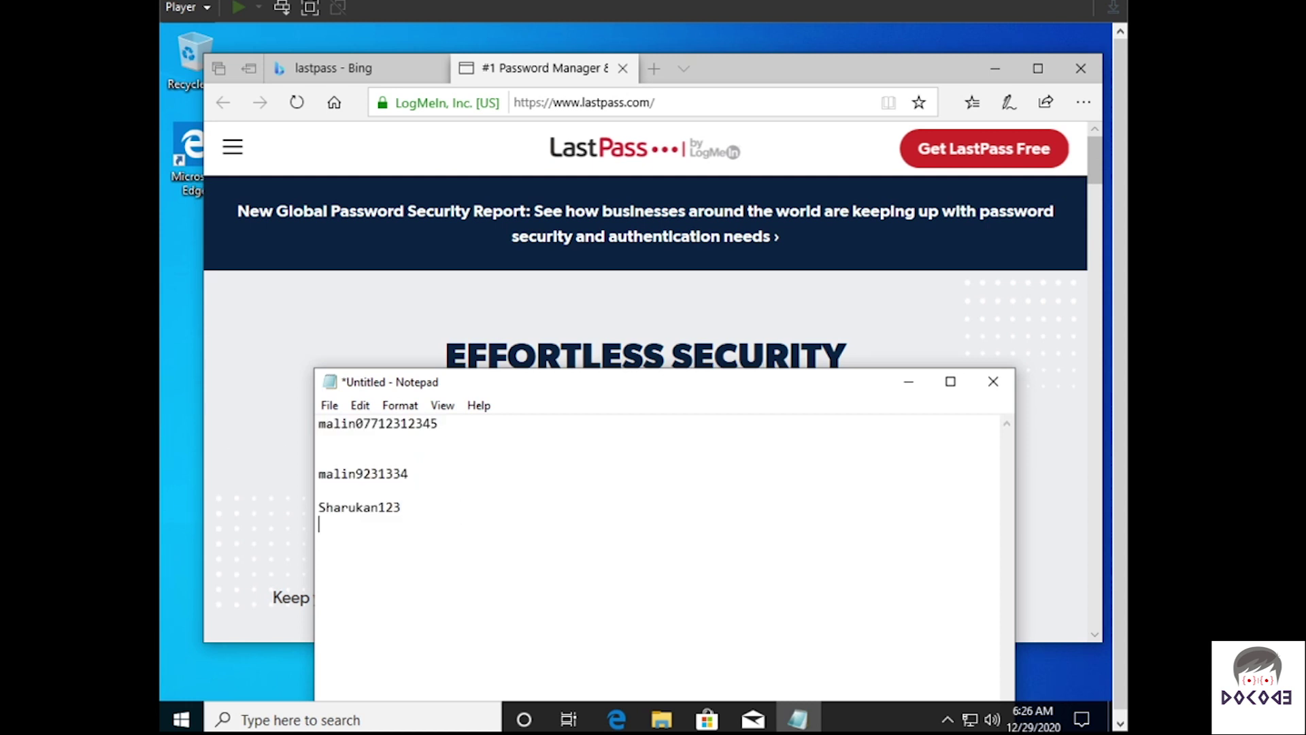
pyautogui.press('Return')
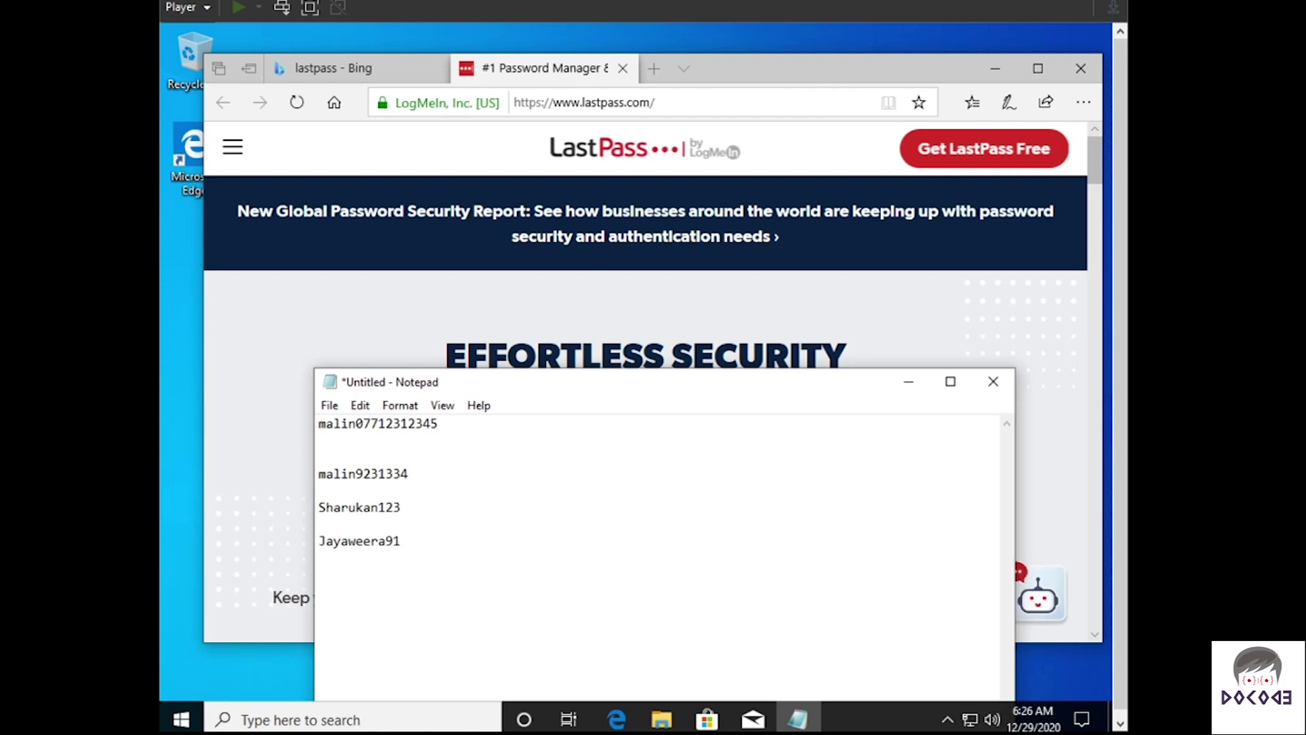
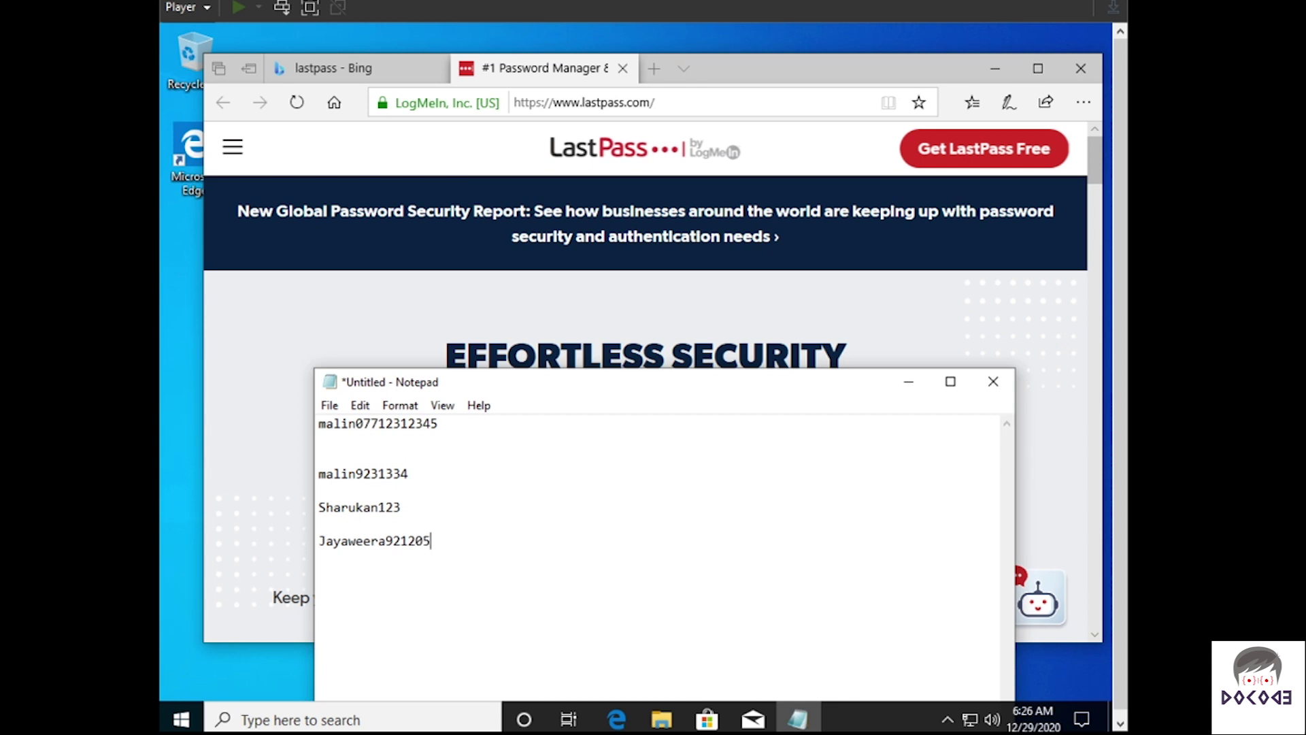
# - Select the note's text to review it, then return to the LastPass page
pyautogui.moveTo(573, 566); pyautogui.dragTo(161, 401)
pyautogui.click(517, 555)
pyautogui.hotkey('ctrl', 'a')
pyautogui.click(551, 558)
pyautogui.moveTo(552, 557); pyautogui.dragTo(162, 355)
pyautogui.click(311, 300)
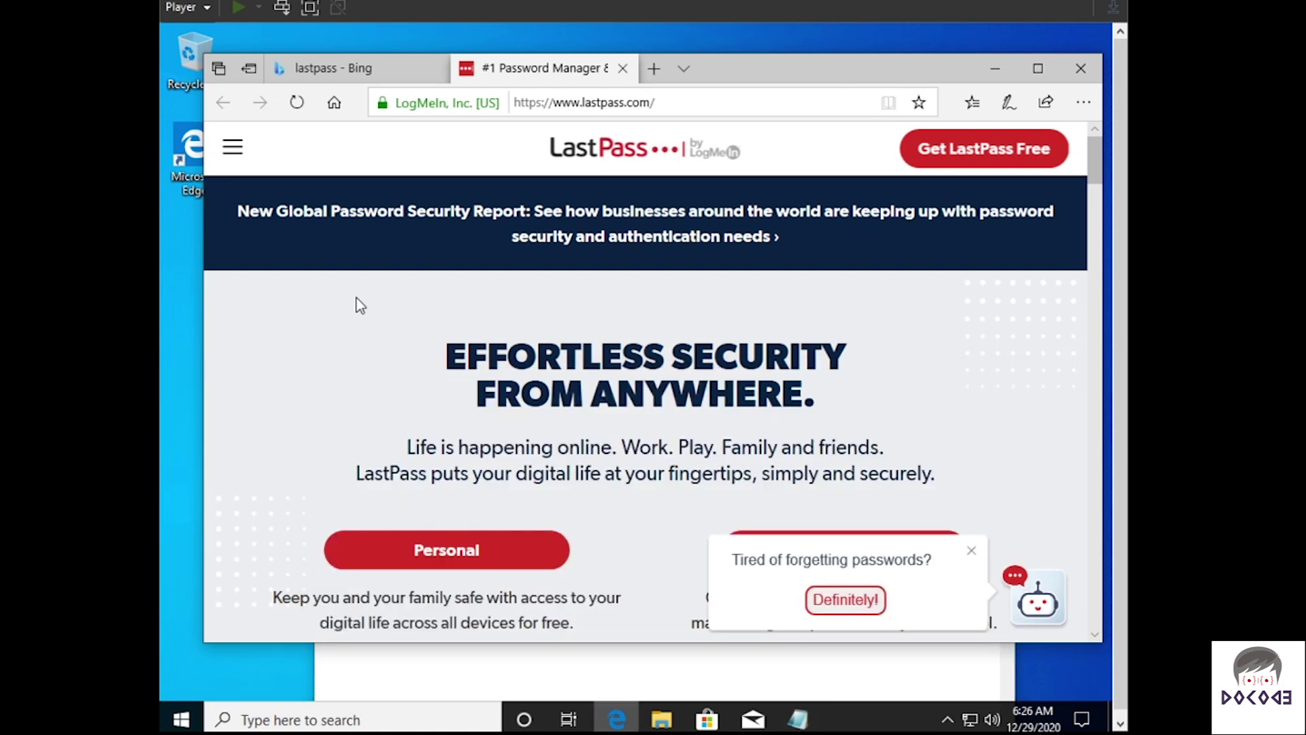
# - Close the LastPass chat popup and the Bing tab, then raise the Notepad note above Edge
pyautogui.click(972, 551)
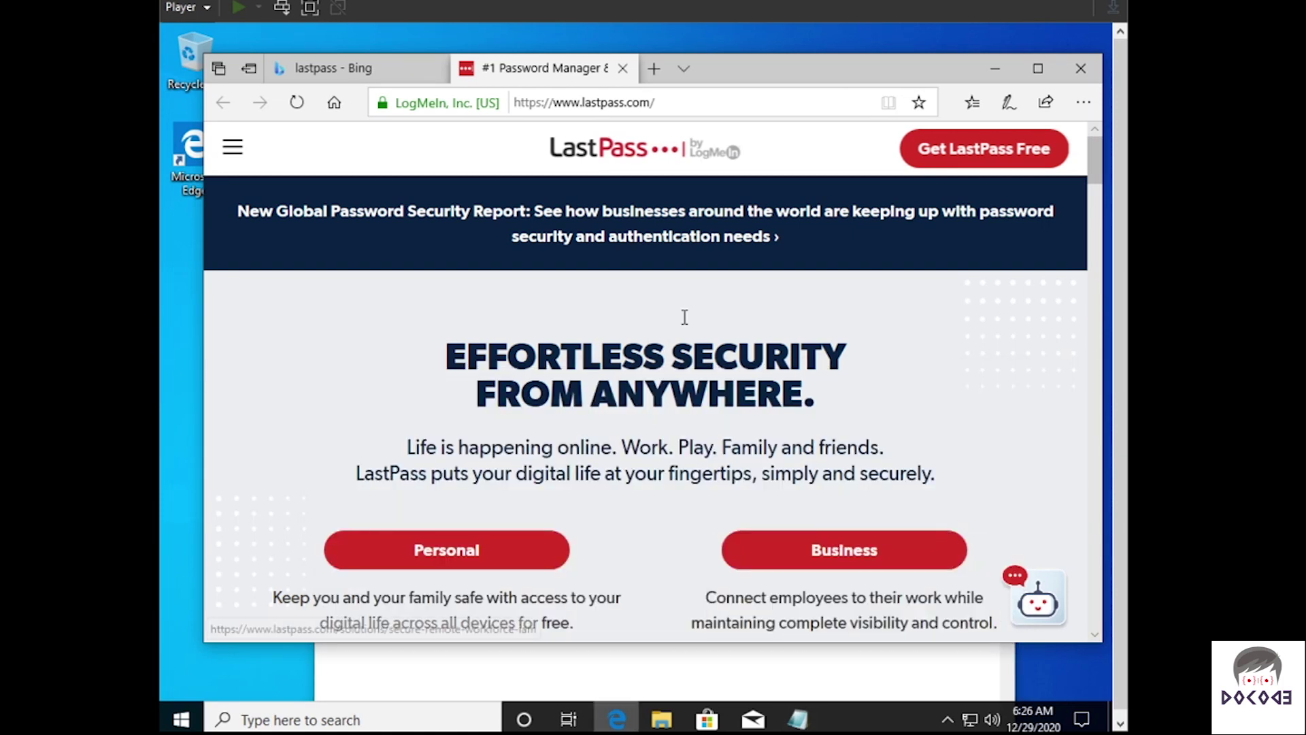
pyautogui.scroll(-1, 690, 371)
pyautogui.scroll(-3, 690, 371)
pyautogui.scroll(4, 690, 370)
pyautogui.click(715, 108)
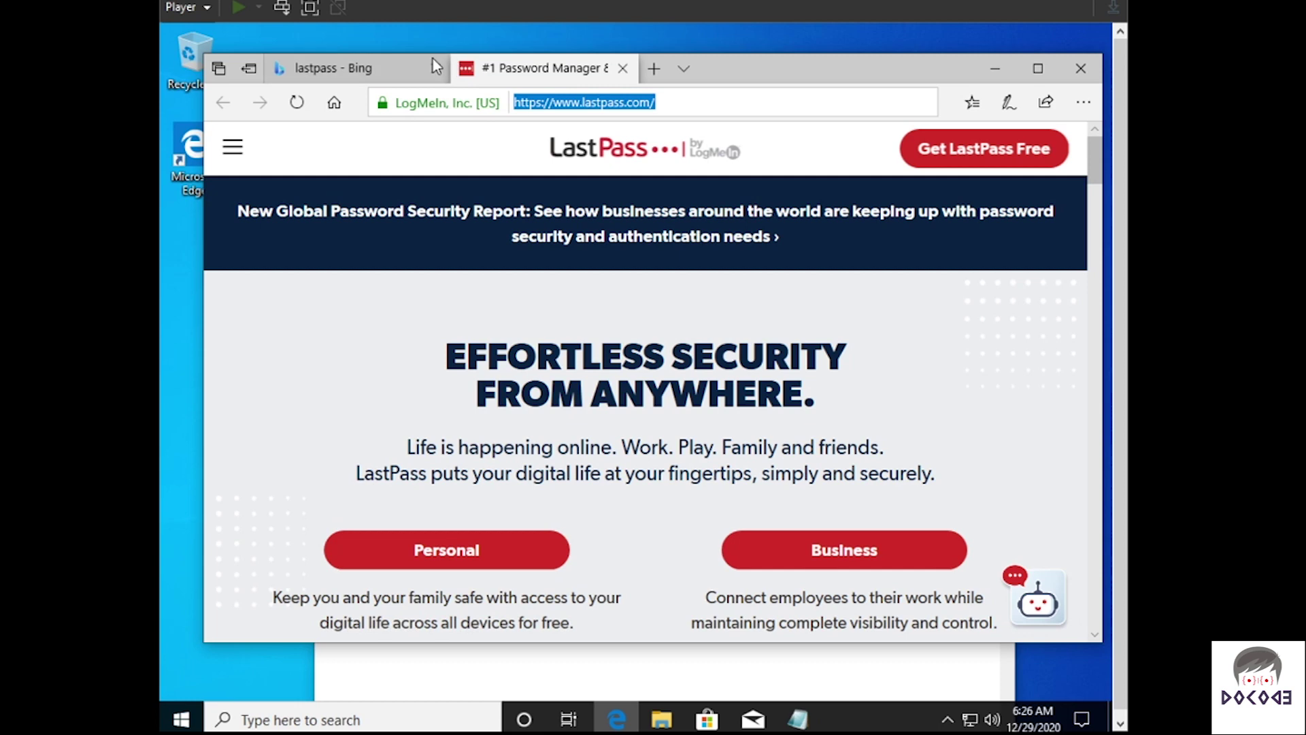
pyautogui.click(432, 61)
pyautogui.click(435, 68)
pyautogui.click(398, 102)
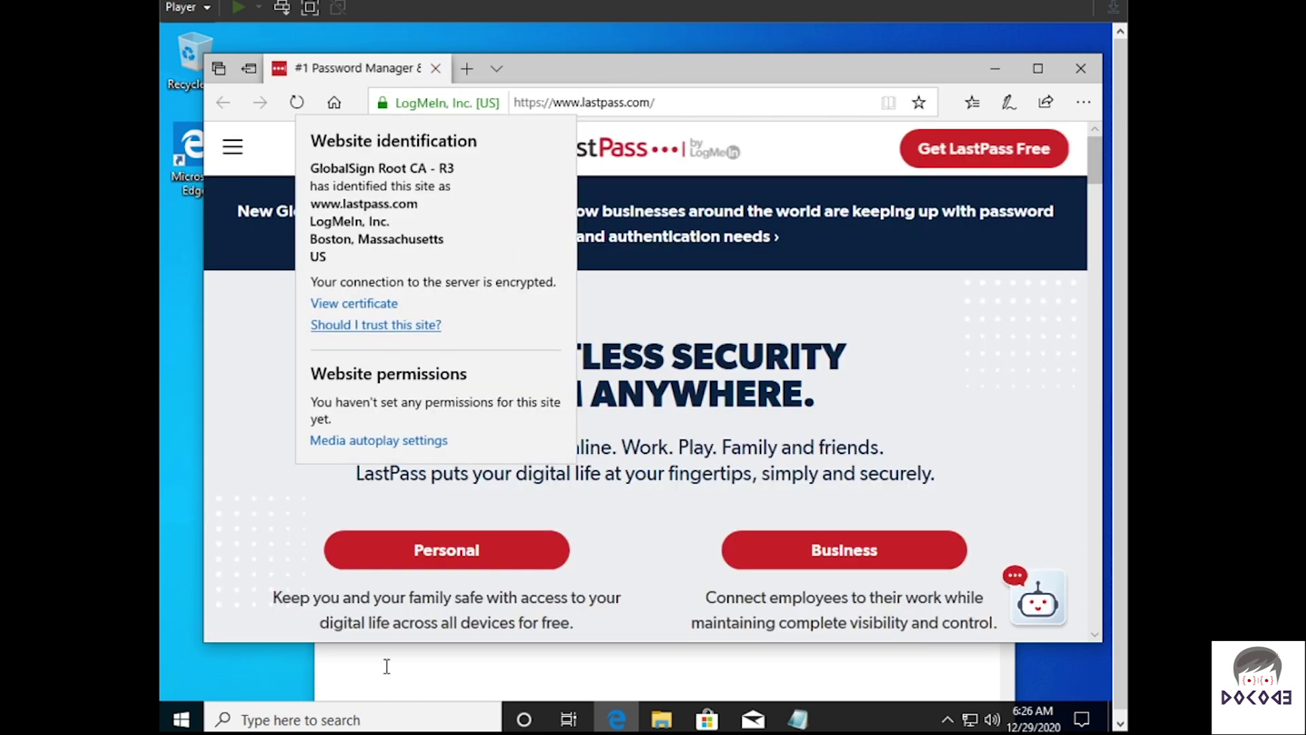
pyautogui.click(433, 677)
pyautogui.moveTo(610, 363); pyautogui.dragTo(614, 321)
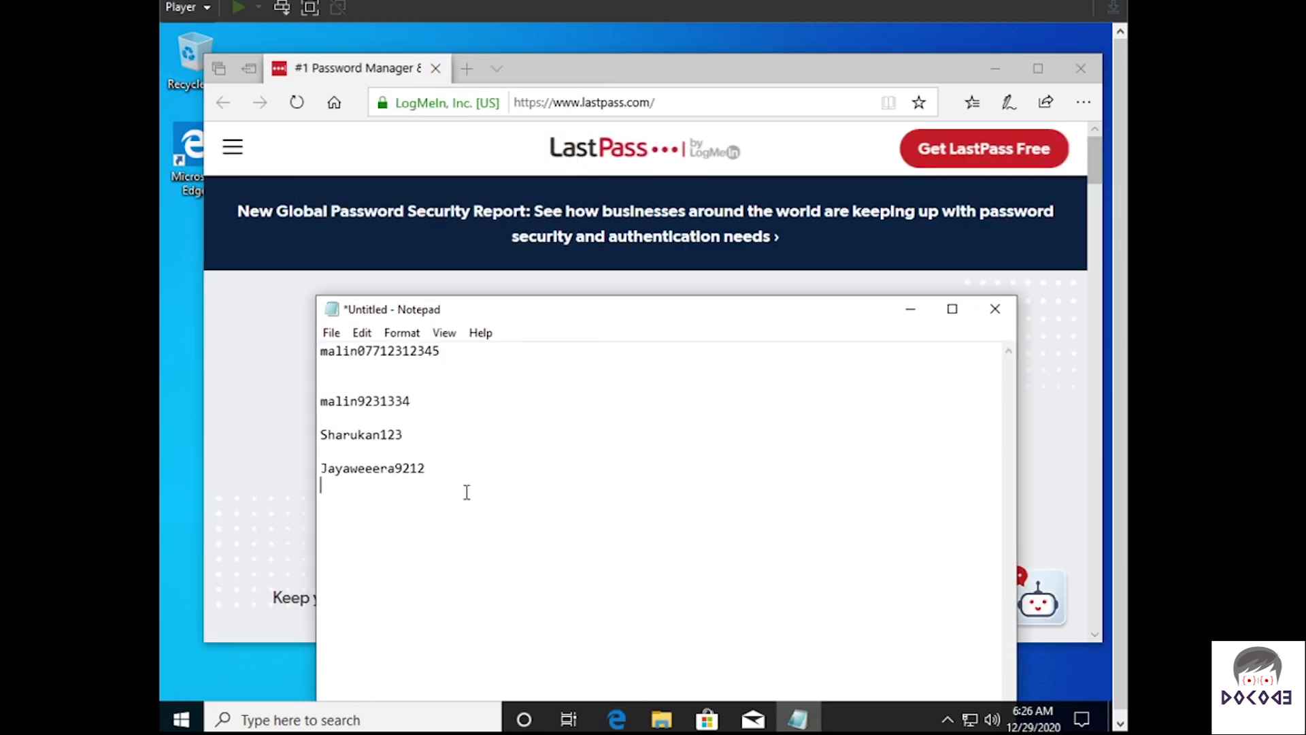
pyautogui.hotkey('ctrl', 'a')
pyautogui.press('Delete')
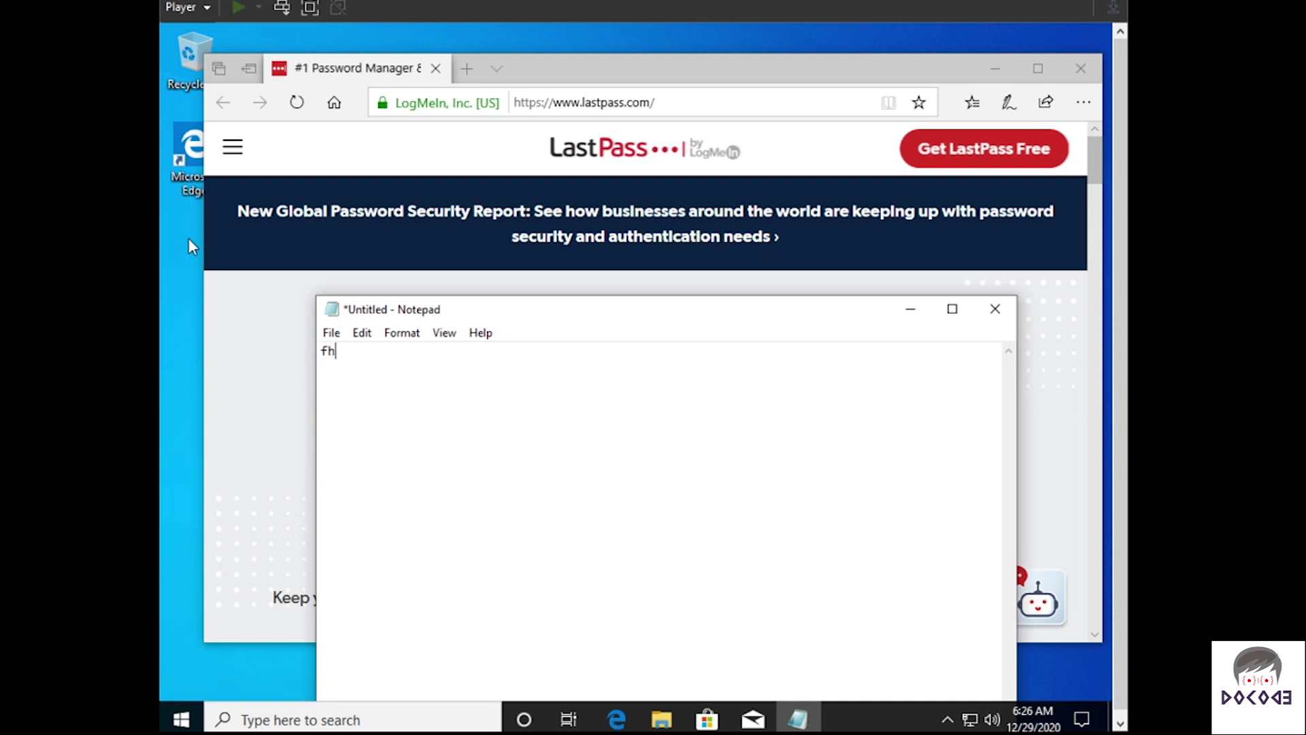
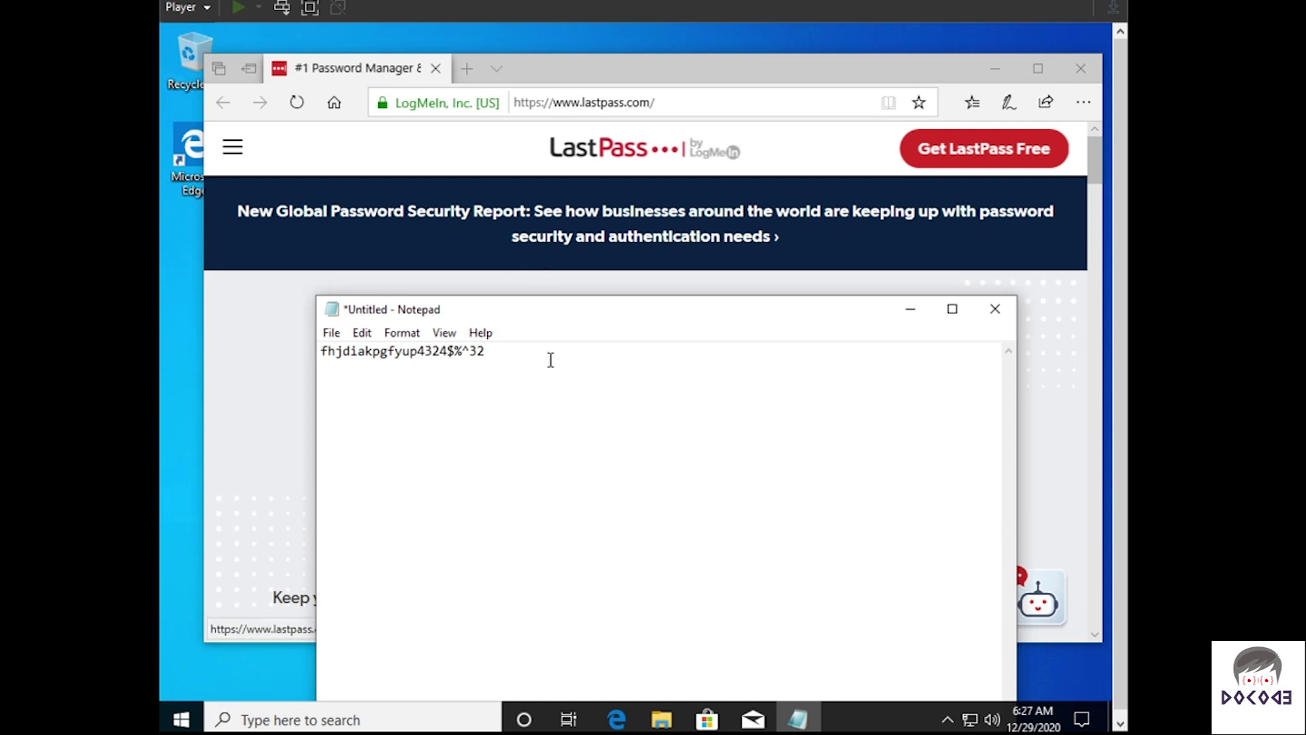
pyautogui.moveTo(549, 358); pyautogui.dragTo(164, 306)
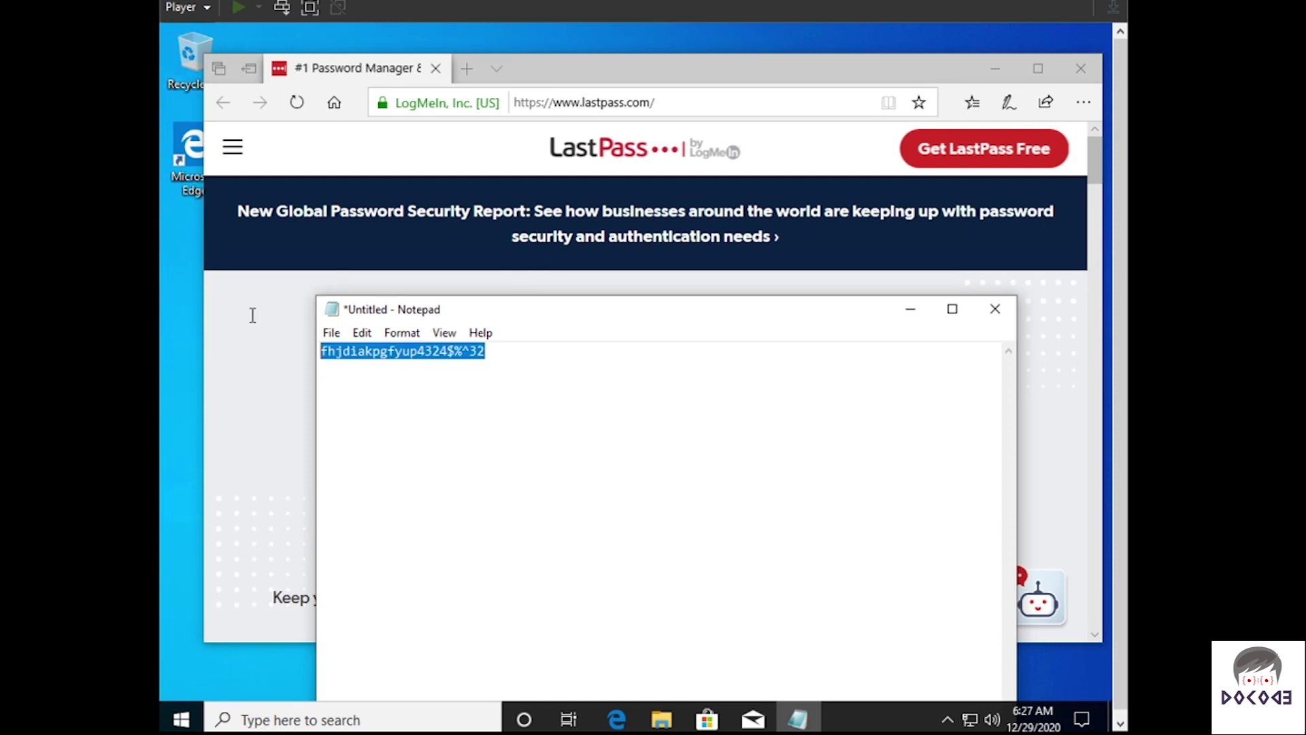
pyautogui.click(469, 385)
pyautogui.moveTo(513, 374); pyautogui.dragTo(164, 333)
pyautogui.moveTo(508, 379); pyautogui.dragTo(195, 348)
pyautogui.moveTo(492, 364); pyautogui.dragTo(162, 331)
pyautogui.moveTo(558, 385); pyautogui.dragTo(160, 310)
pyautogui.click(522, 352)
pyautogui.moveTo(522, 353); pyautogui.dragTo(162, 314)
pyautogui.click(551, 399)
pyautogui.hotkey('ctrl', 'a')
pyautogui.click(584, 391)
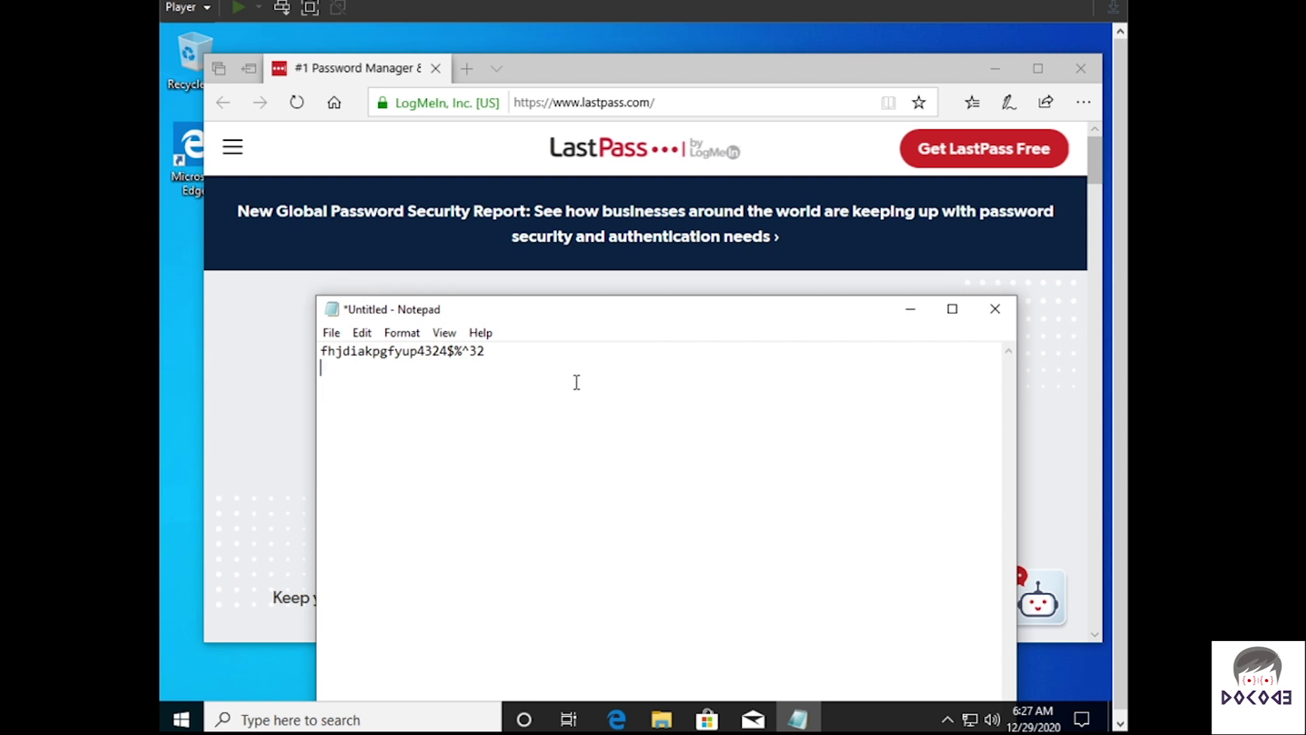
pyautogui.moveTo(504, 343); pyautogui.dragTo(162, 225)
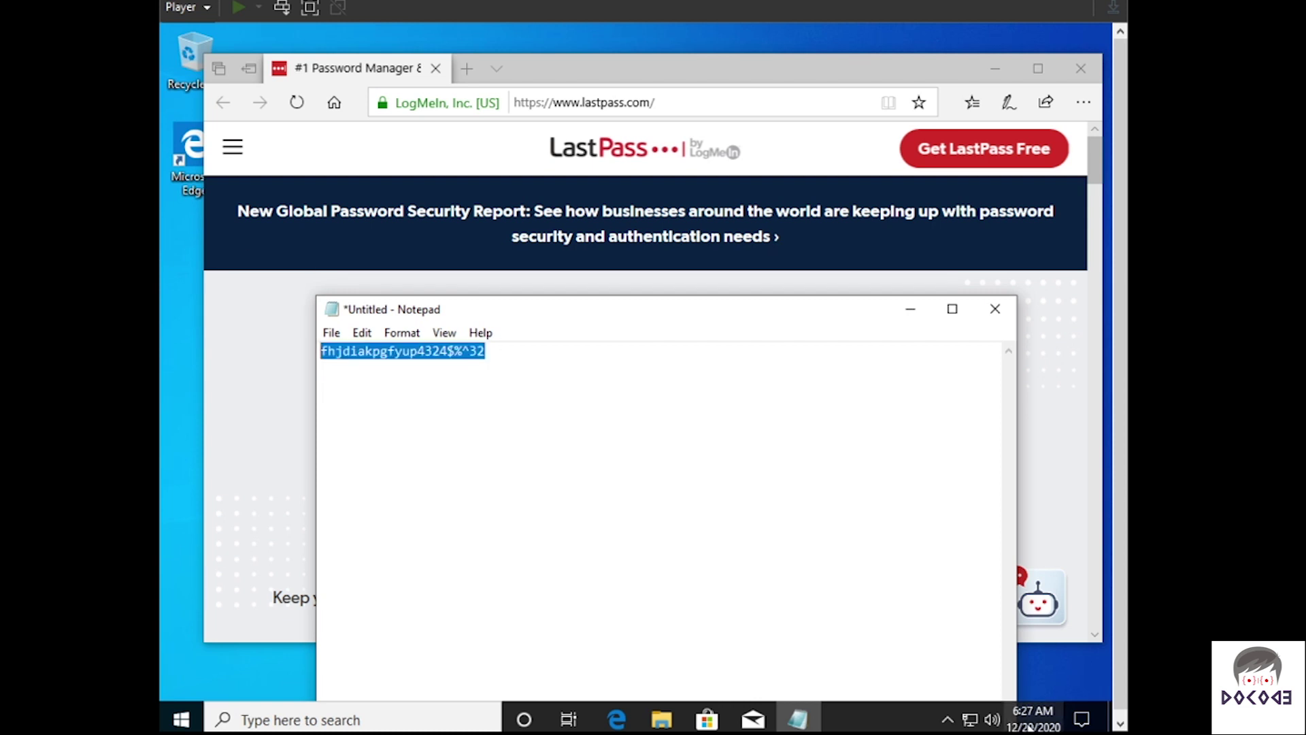
pyautogui.click(566, 429)
pyautogui.moveTo(588, 432); pyautogui.dragTo(162, 269)
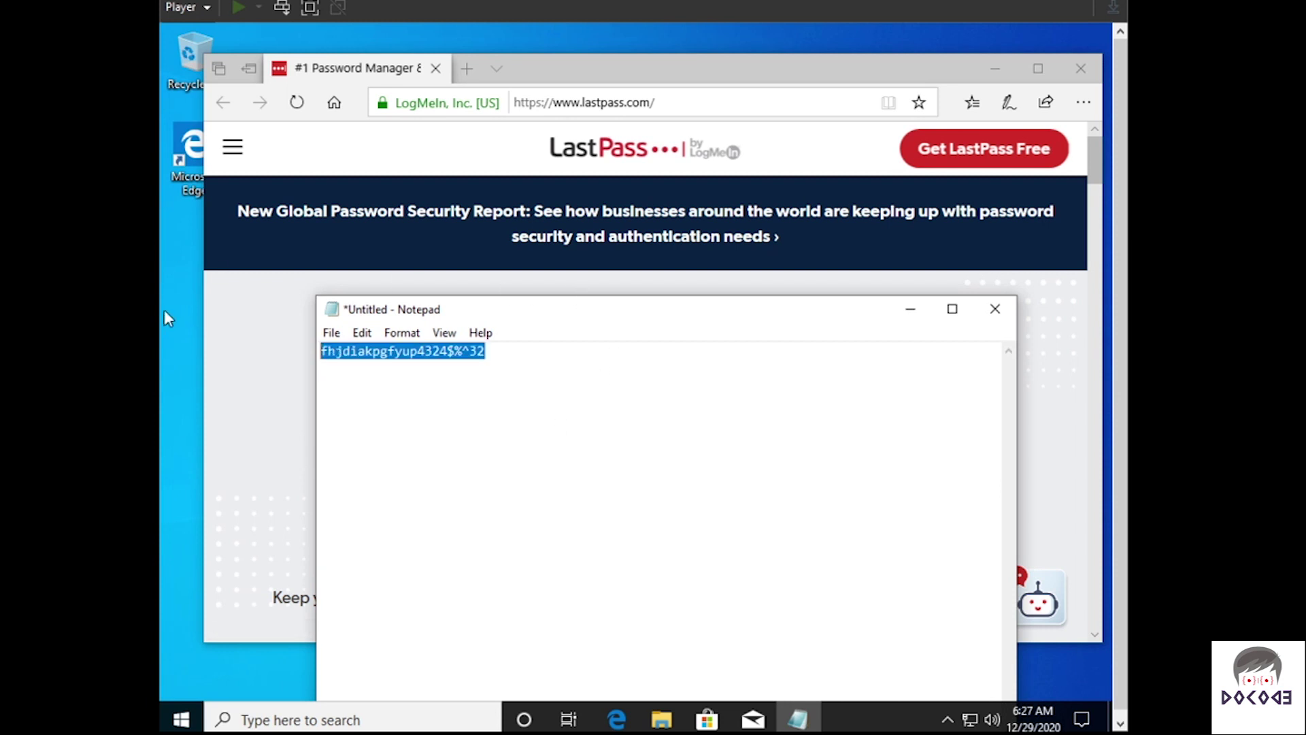
pyautogui.moveTo(693, 367); pyautogui.dragTo(163, 282)
pyautogui.click(621, 408)
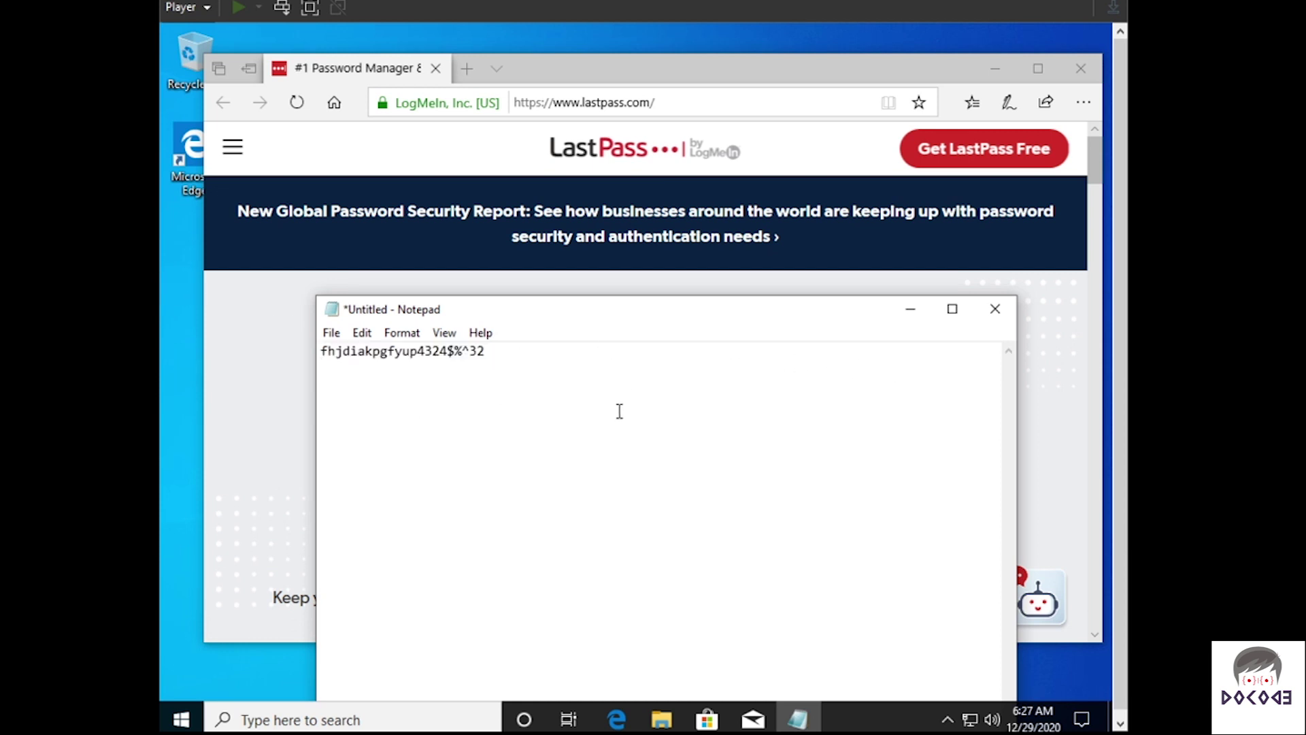
pyautogui.moveTo(586, 416); pyautogui.dragTo(166, 272)
pyautogui.moveTo(534, 361); pyautogui.dragTo(163, 296)
pyautogui.click(583, 393)
pyautogui.moveTo(531, 351); pyautogui.dragTo(161, 319)
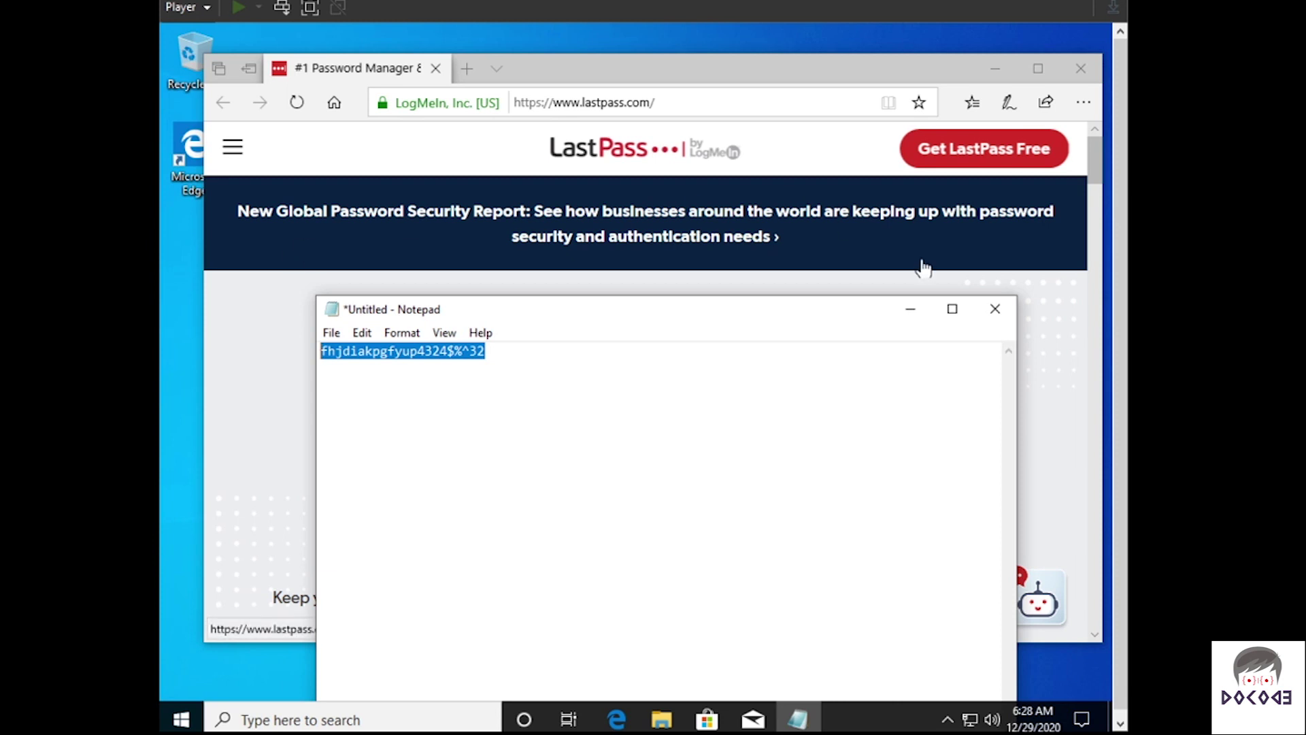
# - Minimize Notepad, scroll the LastPass homepage, and highlight its heading and tagline
pyautogui.click(910, 313)
pyautogui.scroll(-5, 359, 408)
pyautogui.scroll(5, 359, 405)
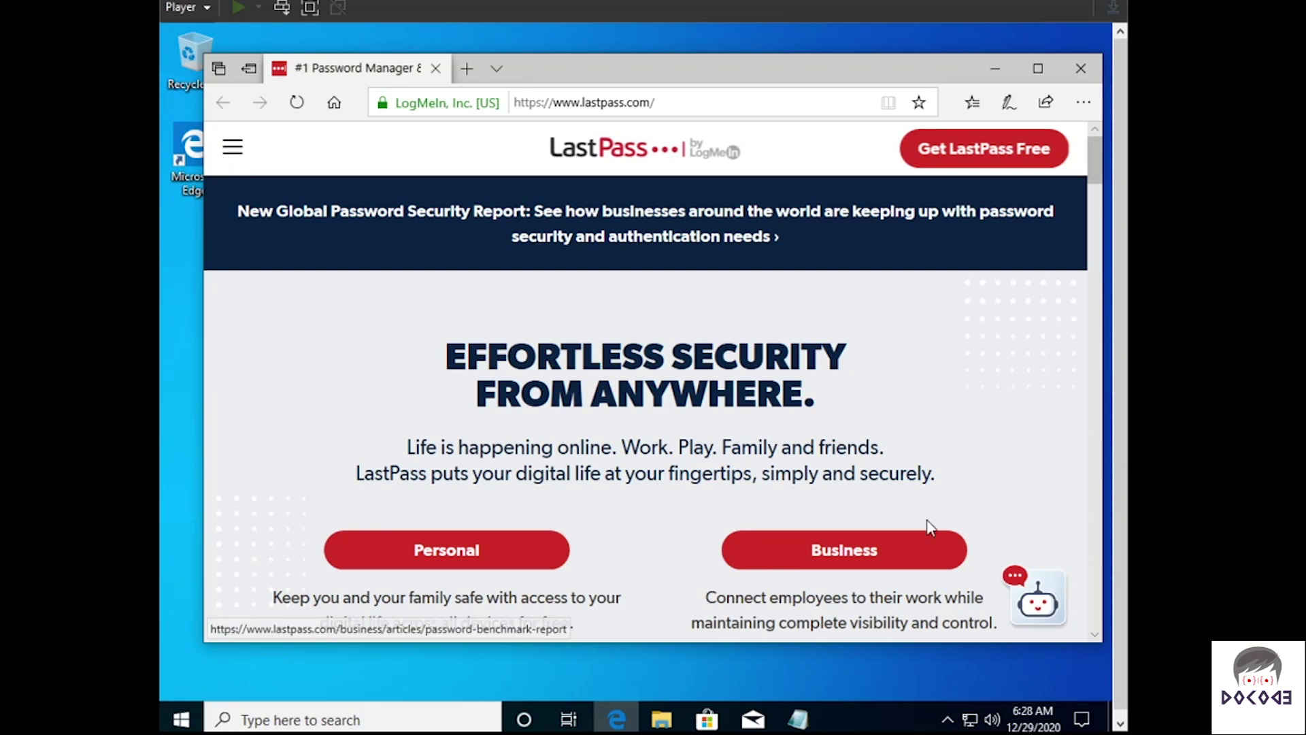
pyautogui.moveTo(937, 489); pyautogui.dragTo(234, 408)
pyautogui.click(545, 396)
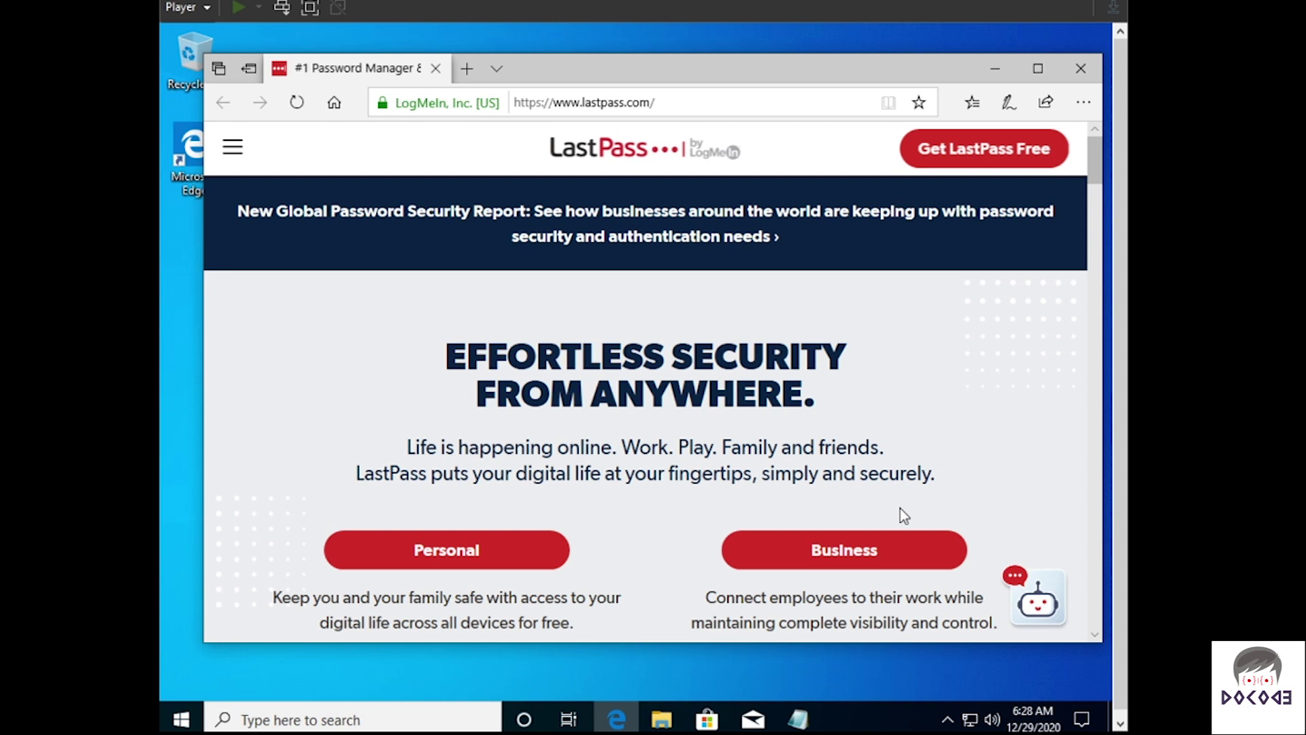
pyautogui.moveTo(911, 491); pyautogui.dragTo(358, 307)
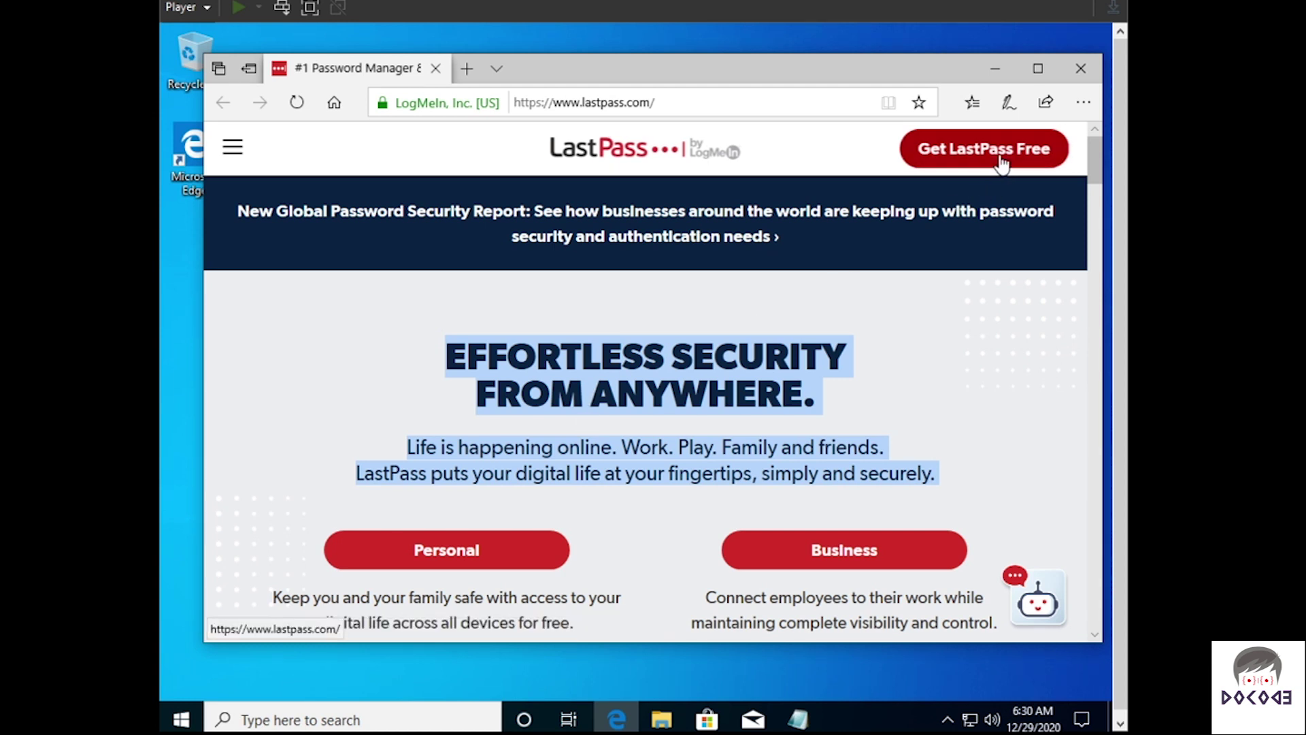
# - Return to the lastpass.com home page and choose Get LastPass Free
pyautogui.hotkey('alt', 'Left')
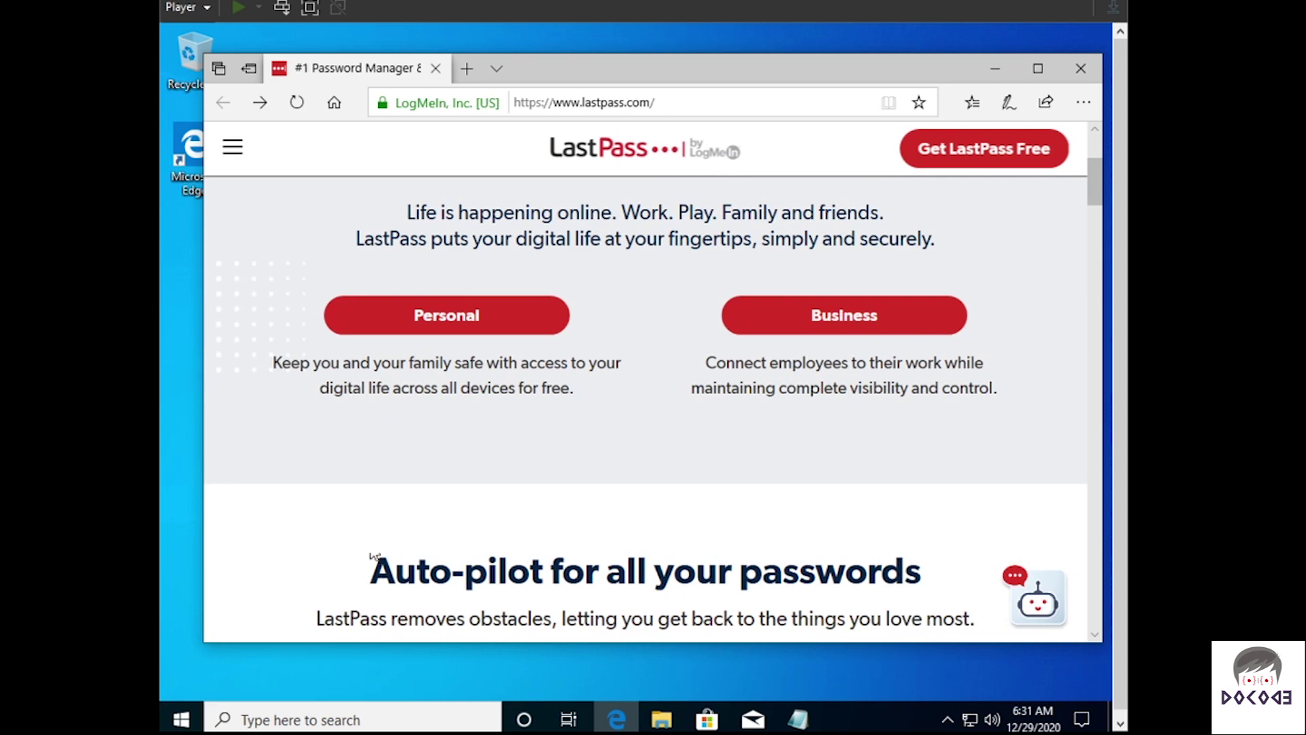
pyautogui.scroll(3, 806, 433)
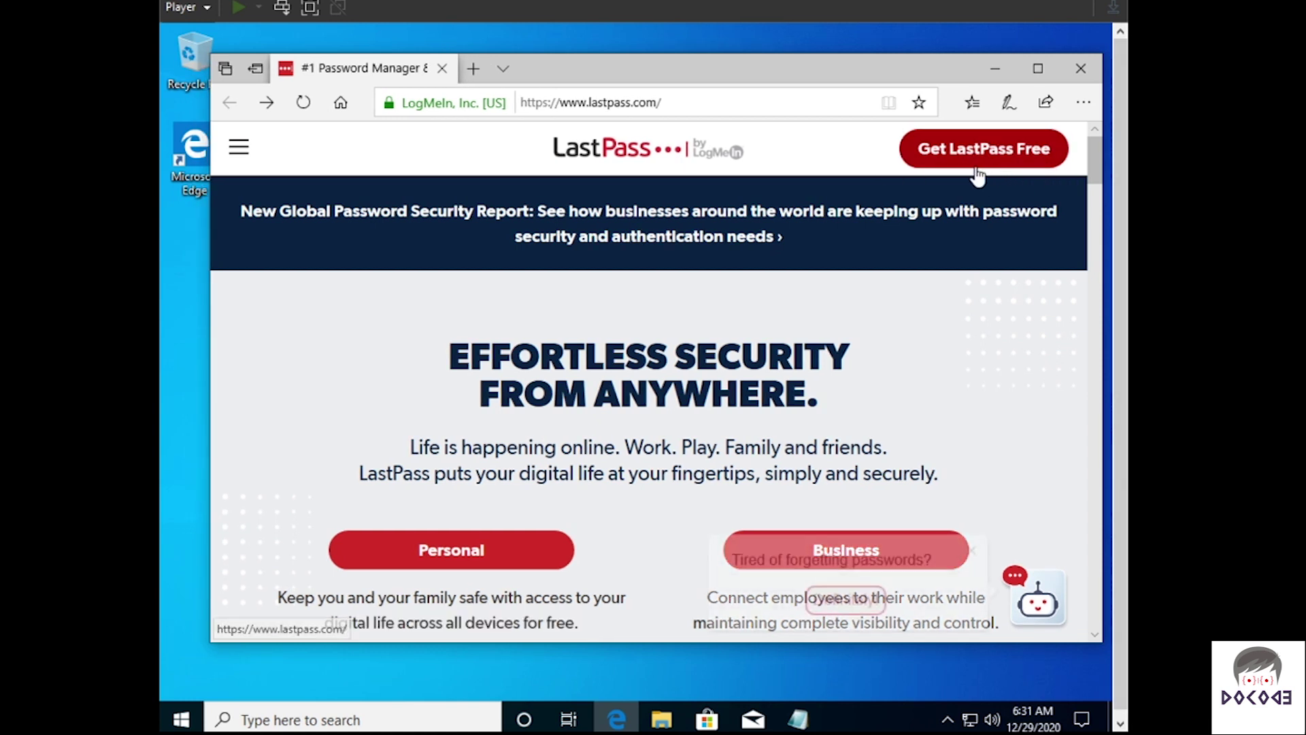
pyautogui.click(1014, 166)
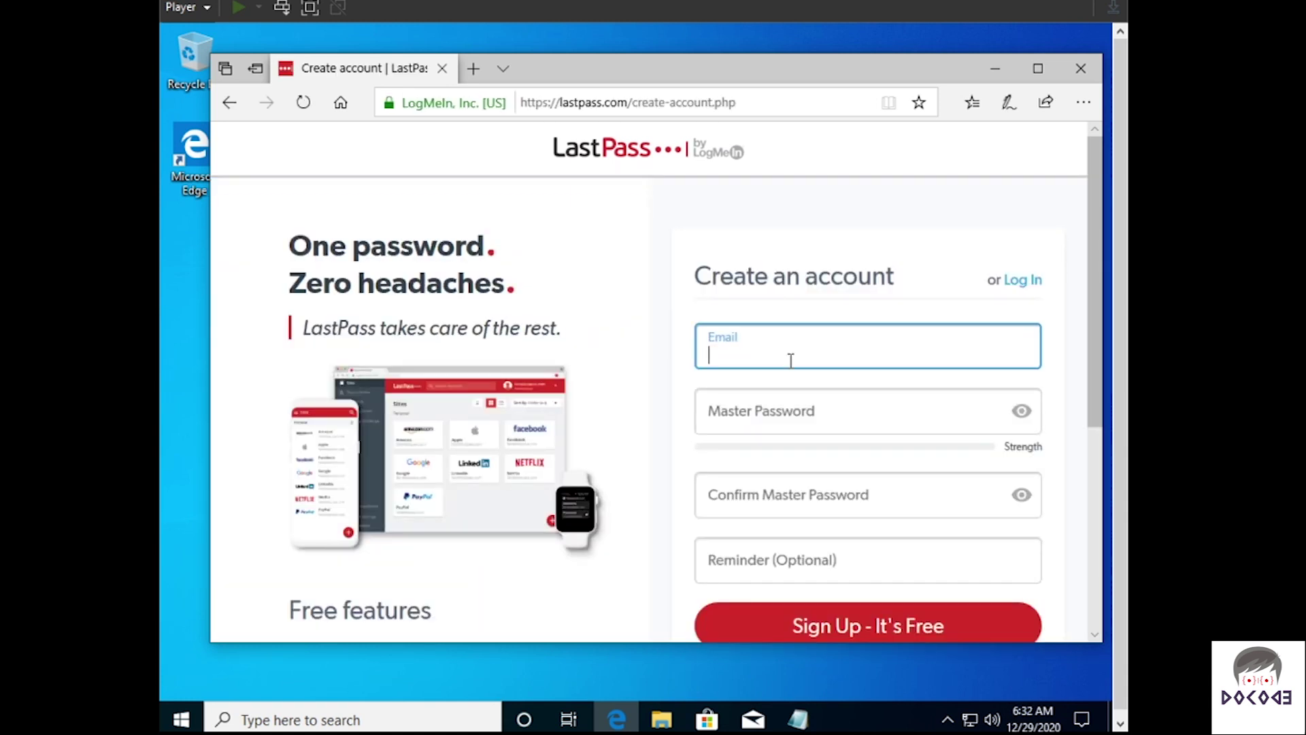
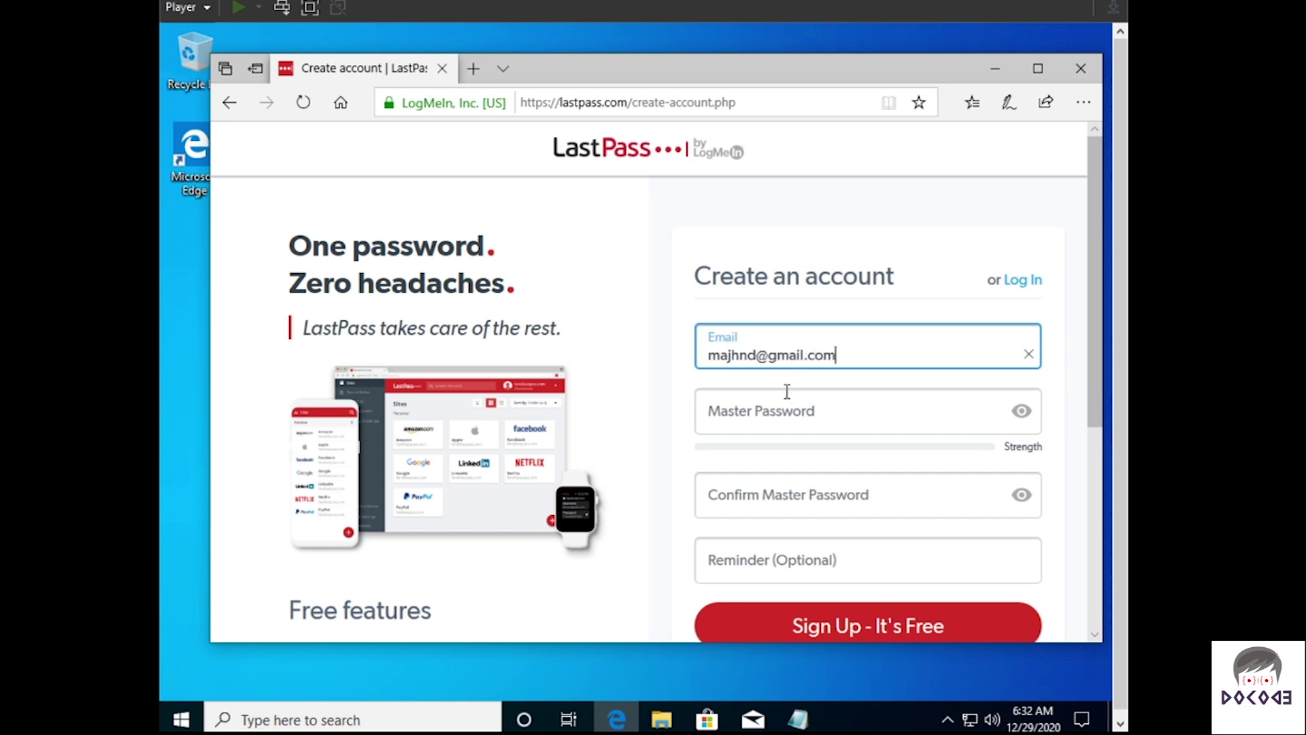
# - Enter the account e-mail address in the Email field, fixing a typo along the way
pyautogui.click(810, 410)
pyautogui.scroll(-2, 725, 310)
pyautogui.click(797, 719)
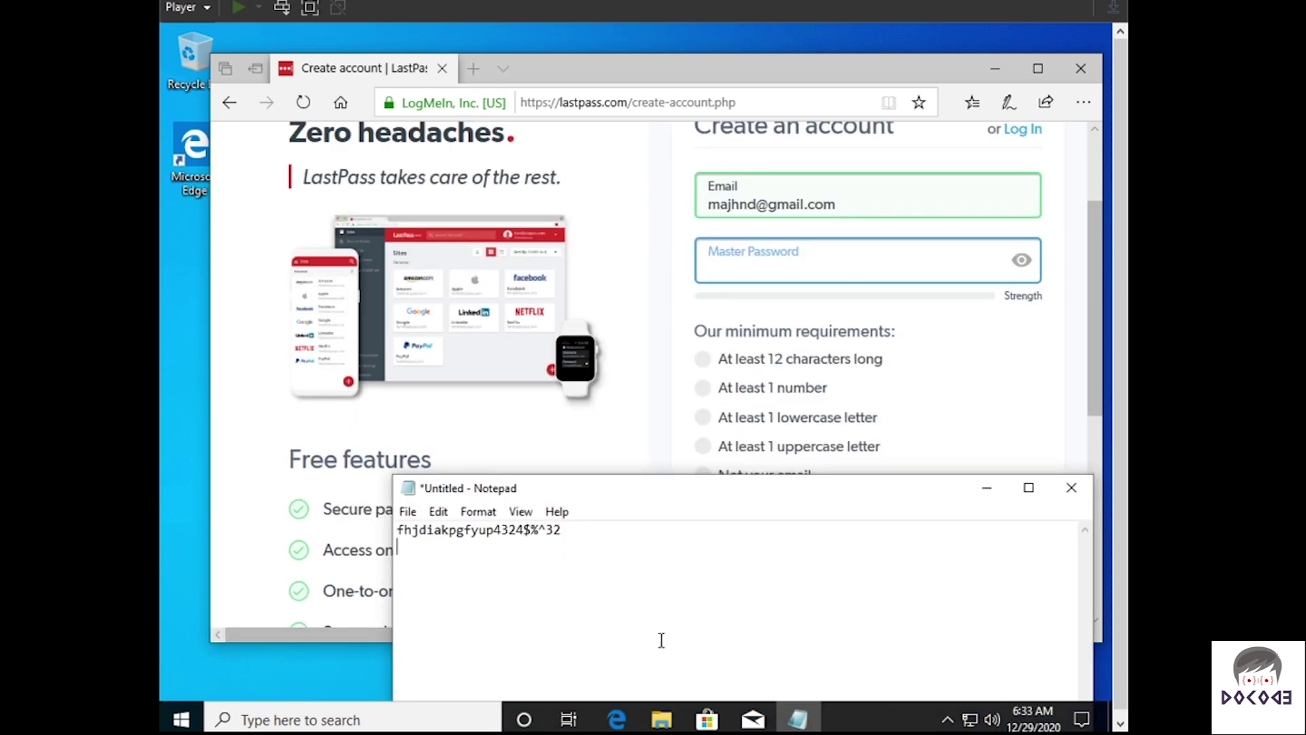
pyautogui.moveTo(632, 530); pyautogui.dragTo(174, 517)
pyautogui.click(809, 266)
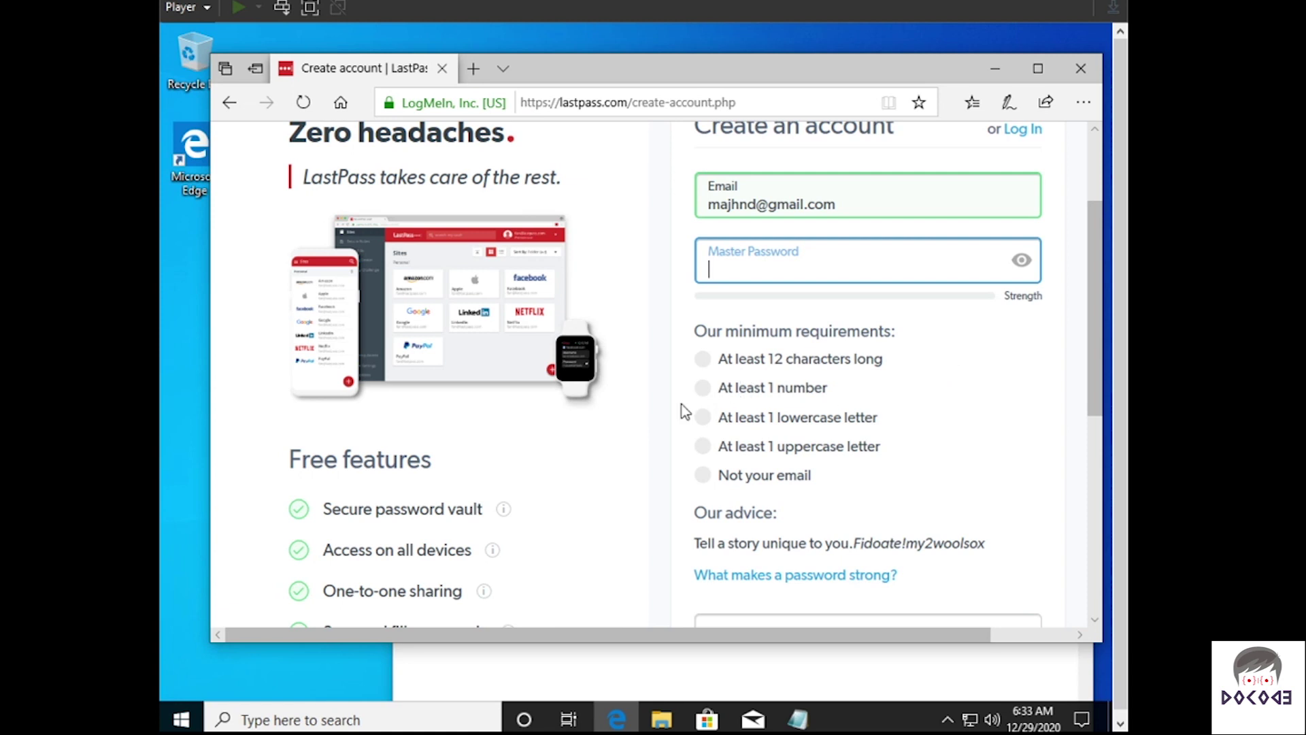
pyautogui.moveTo(706, 330); pyautogui.dragTo(874, 344)
pyautogui.click(732, 334)
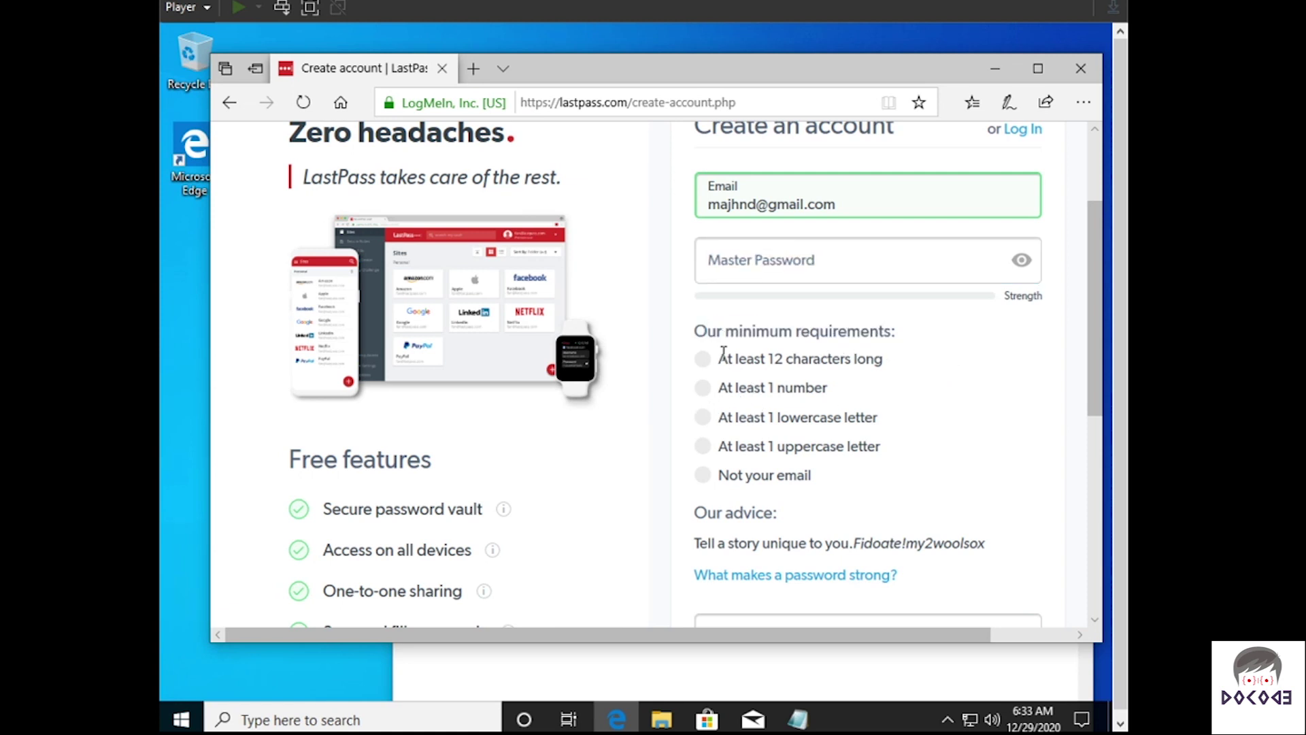
pyautogui.moveTo(735, 361); pyautogui.dragTo(907, 367)
pyautogui.click(793, 408)
pyautogui.scroll(-2, 842, 387)
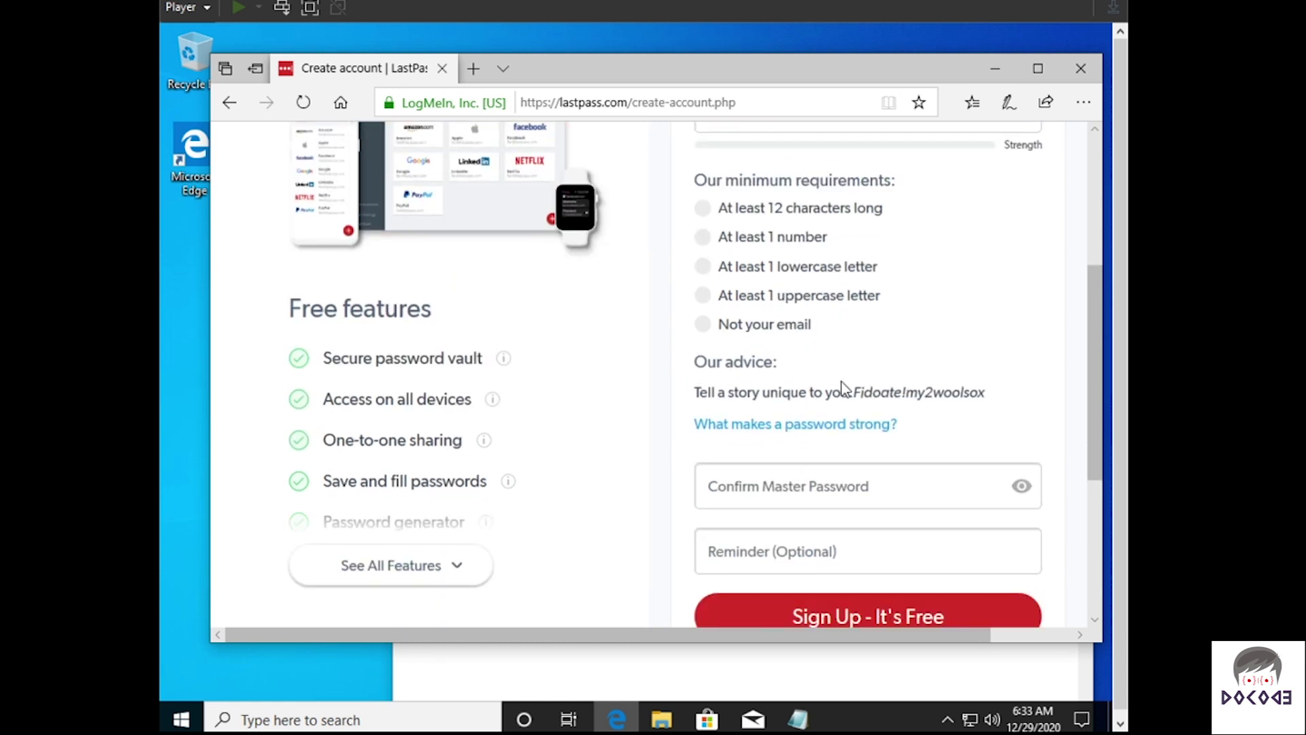
pyautogui.scroll(3, 843, 387)
pyautogui.scroll(-2, 845, 389)
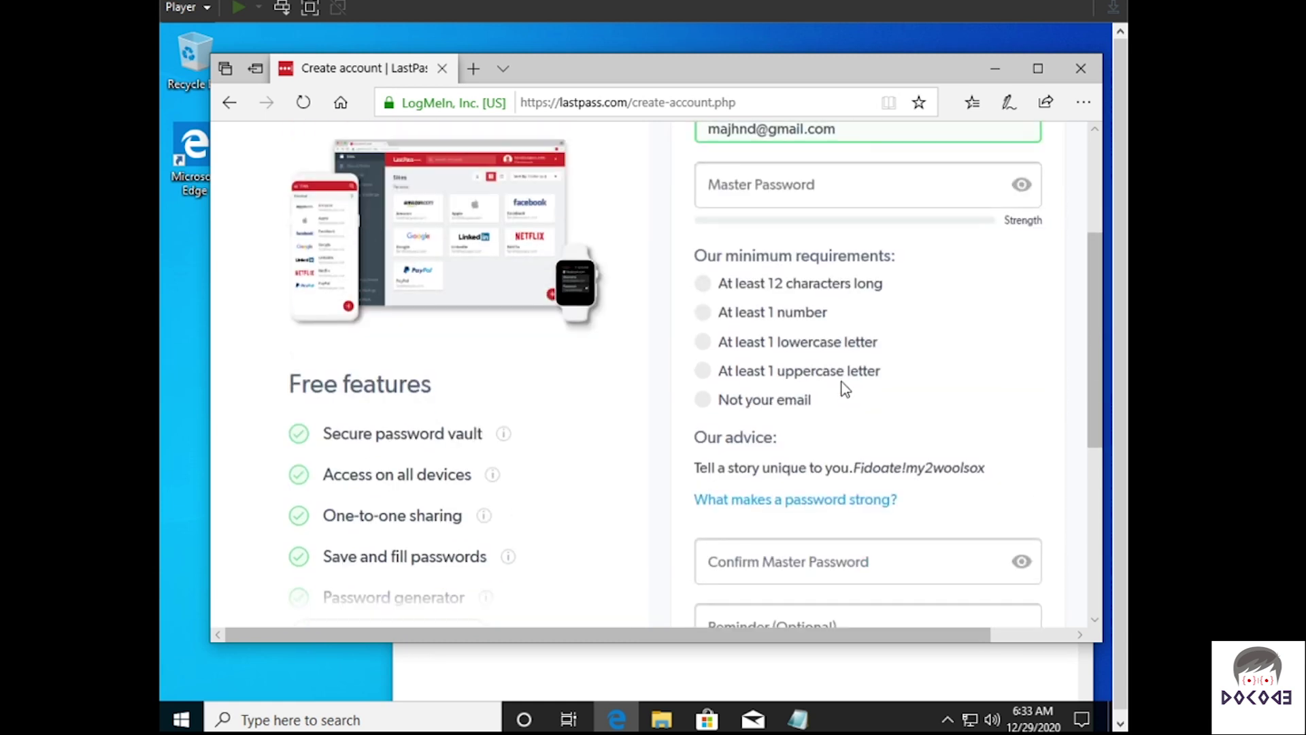
pyautogui.moveTo(815, 400); pyautogui.dragTo(721, 308)
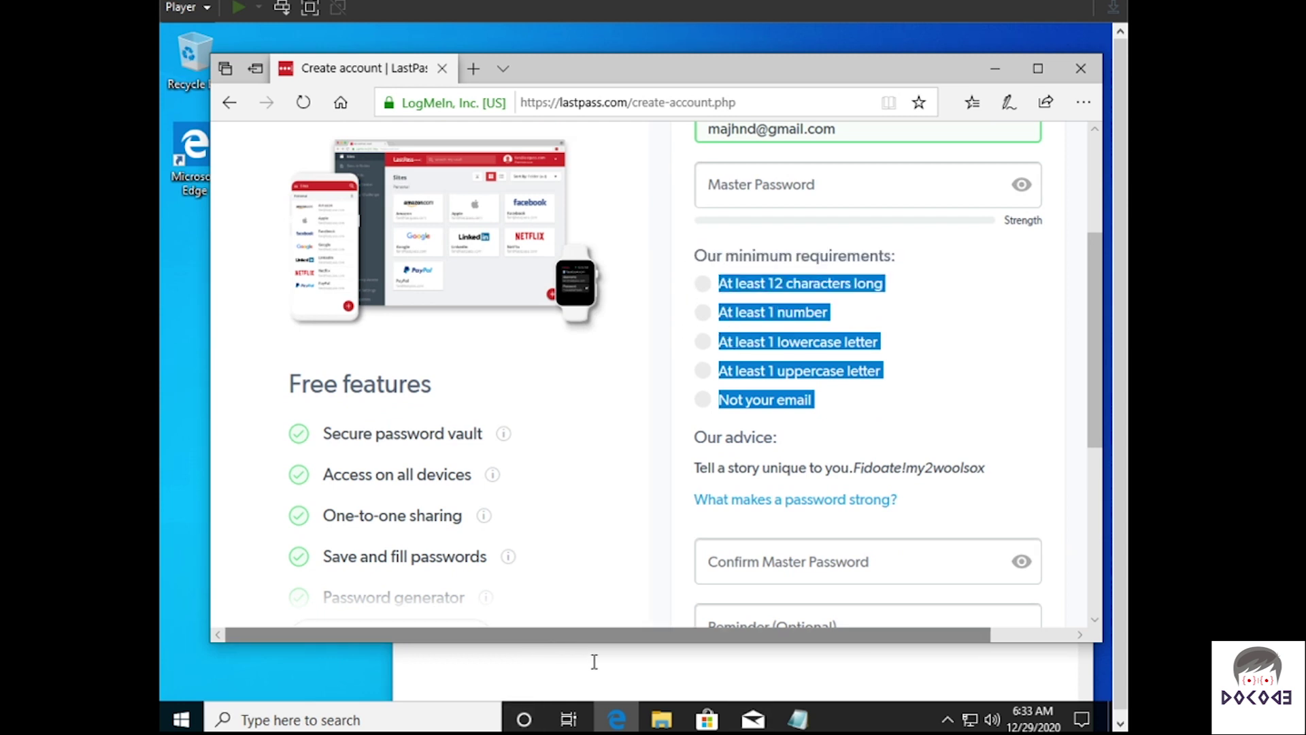
# - Cut the old password line out of the Notepad note
pyautogui.click(623, 664)
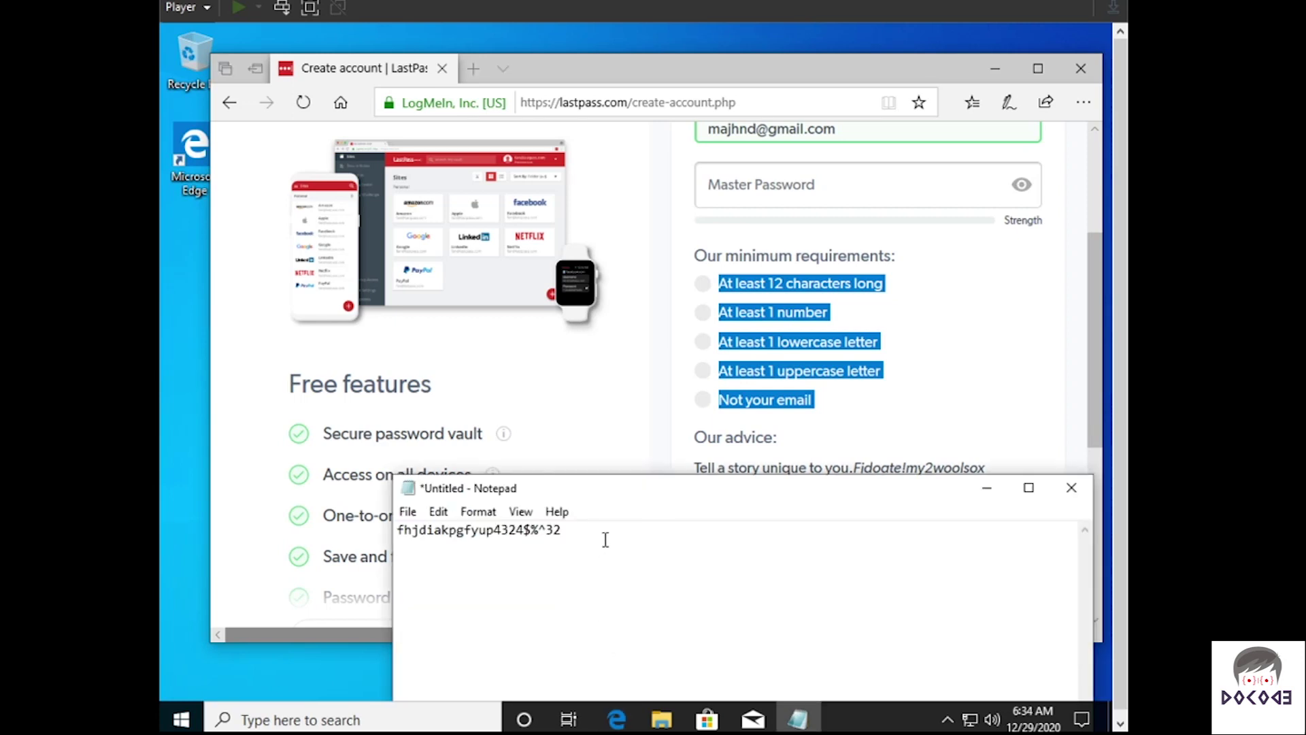
pyautogui.moveTo(606, 534); pyautogui.dragTo(259, 531)
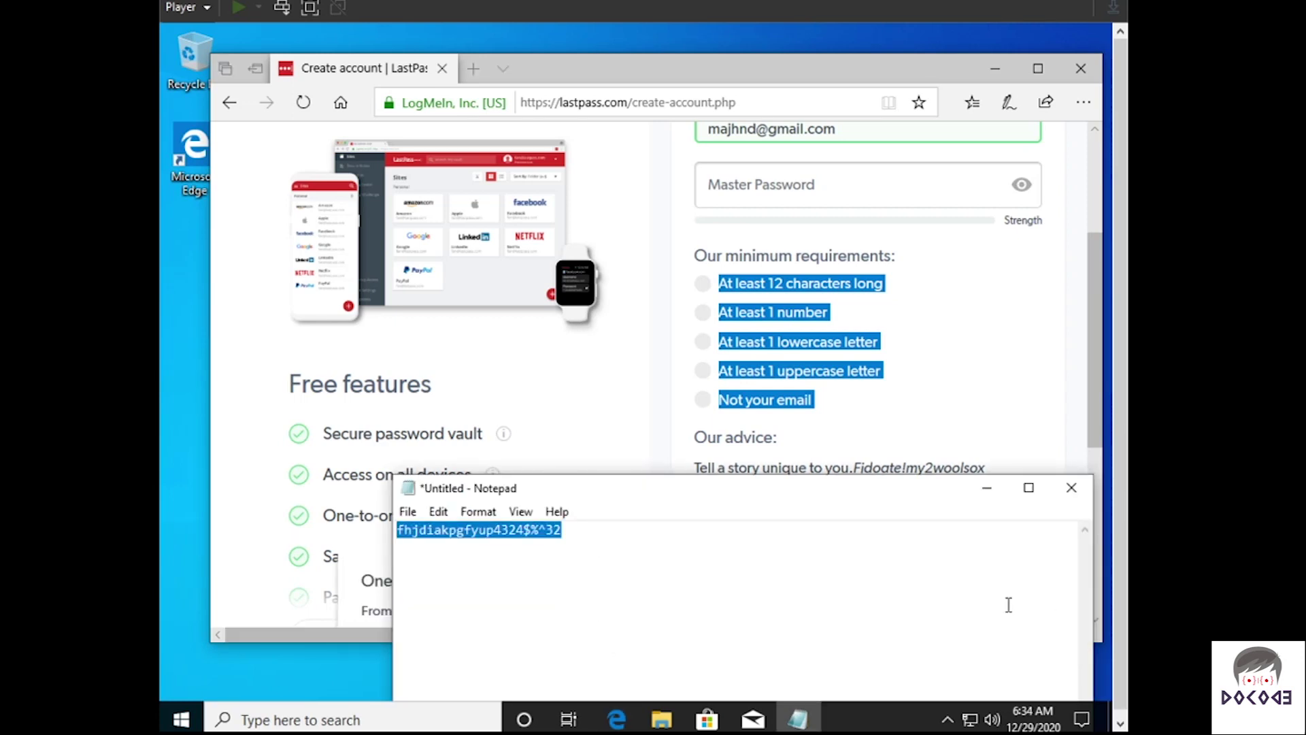
pyautogui.hotkey('ctrl', 'x')
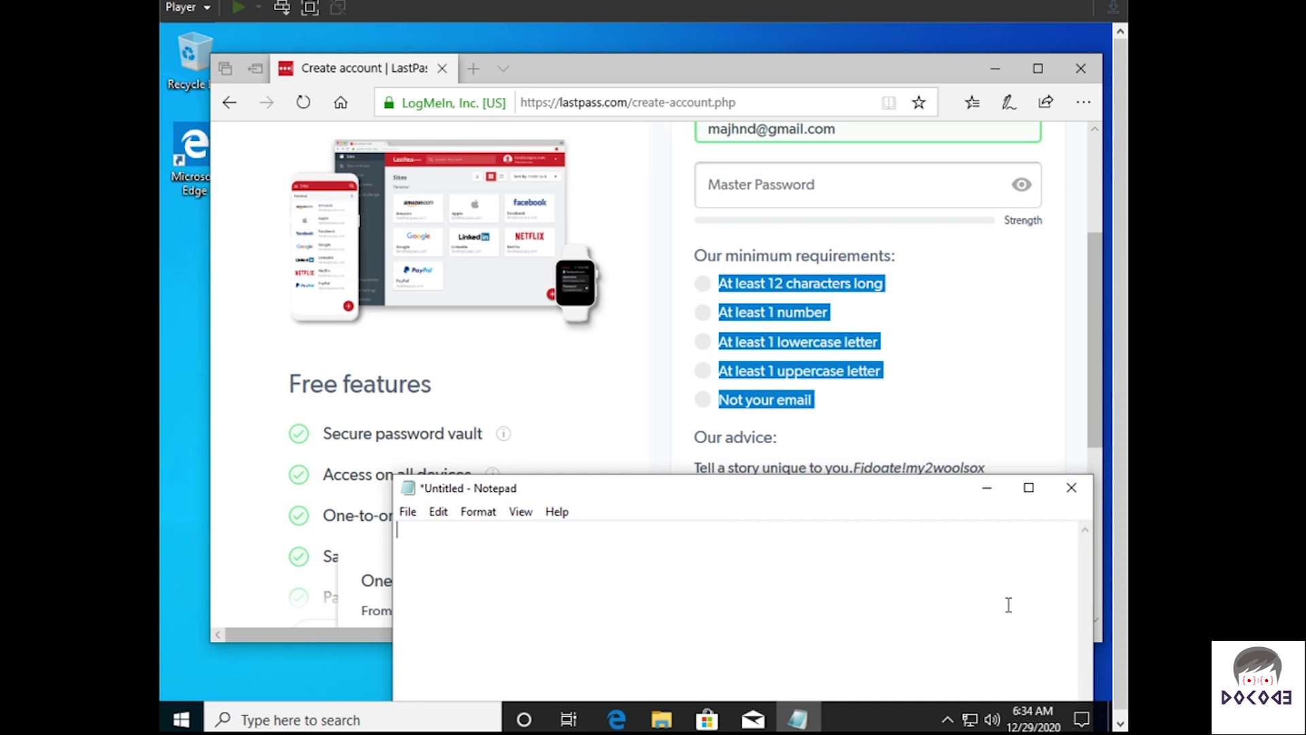
# - Type an 18-character master password in Notepad mixing upper- and lowercase letters, digits and symbols
pyautogui.write('Ba1s')
pyautogui.press('BackSpace')
pyautogui.press('BackSpace')
pyautogui.press('BackSpace')
pyautogui.click(404, 529)
pyautogui.hotkey('shift', 'Right')
pyautogui.press('Left')
pyautogui.press('Left')
pyautogui.press('Left')
pyautogui.click(471, 529)
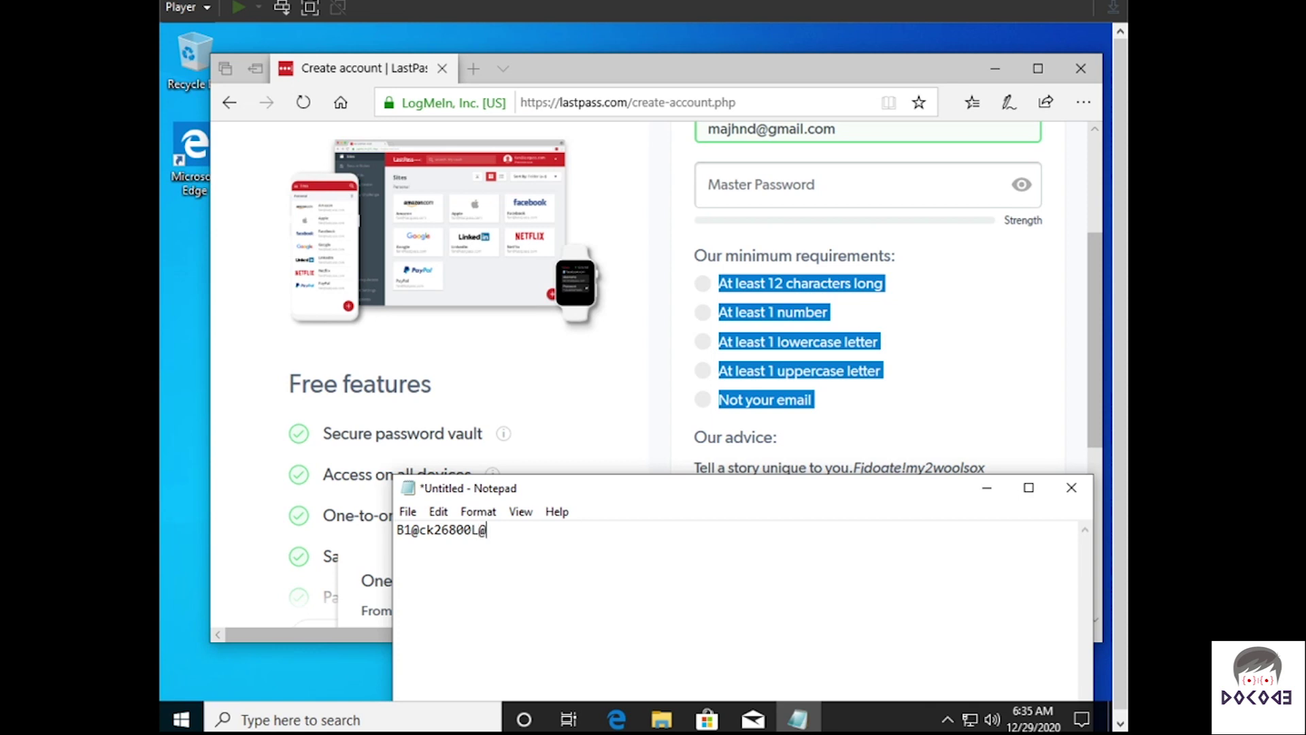
# - Review the password's word, digit and symbol parts, then move Notepad to the upper left
pyautogui.moveTo(435, 531); pyautogui.dragTo(350, 531)
pyautogui.click(420, 530)
pyautogui.moveTo(436, 530); pyautogui.dragTo(391, 533)
pyautogui.click(440, 530)
pyautogui.doubleClick(435, 529)
pyautogui.click(426, 530)
pyautogui.moveTo(434, 530)
pyautogui.mouseDown()
pyautogui.moveTo(480, 531)
pyautogui.moveTo(441, 529)
pyautogui.mouseUp()
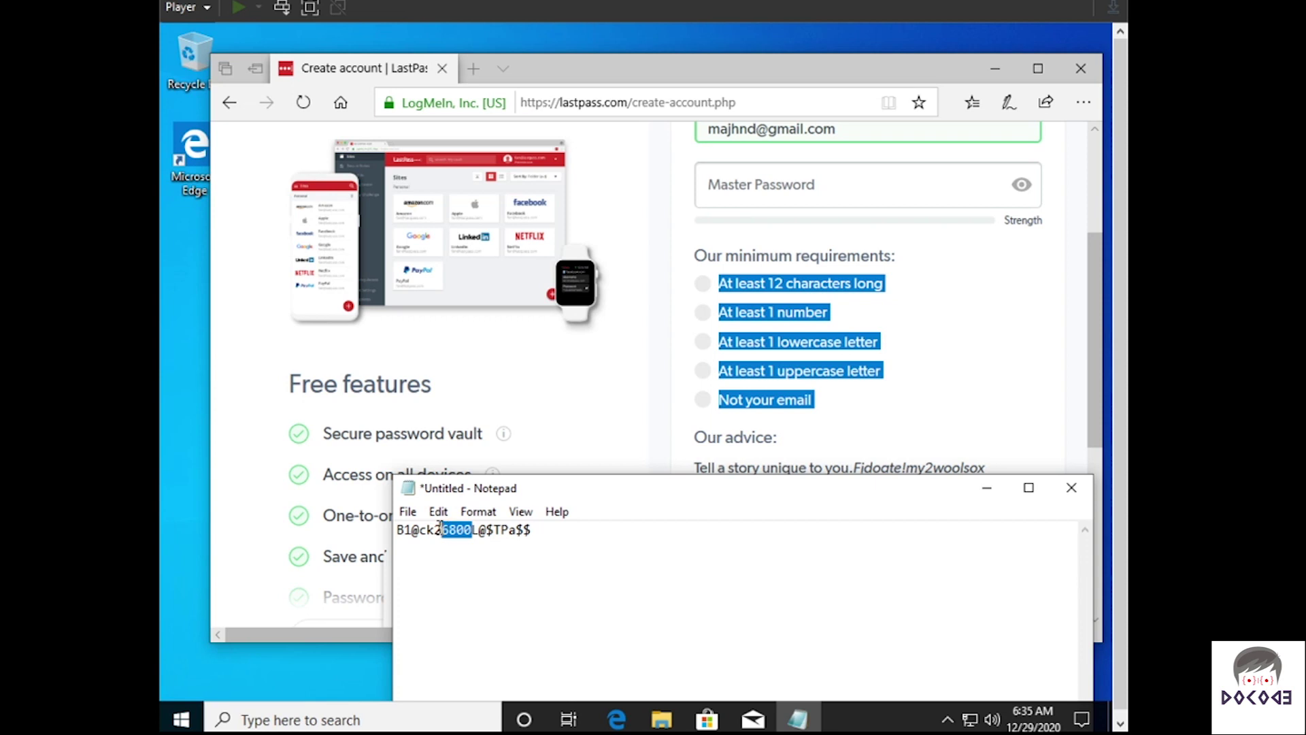
pyautogui.click(441, 529)
pyautogui.moveTo(472, 529); pyautogui.dragTo(329, 542)
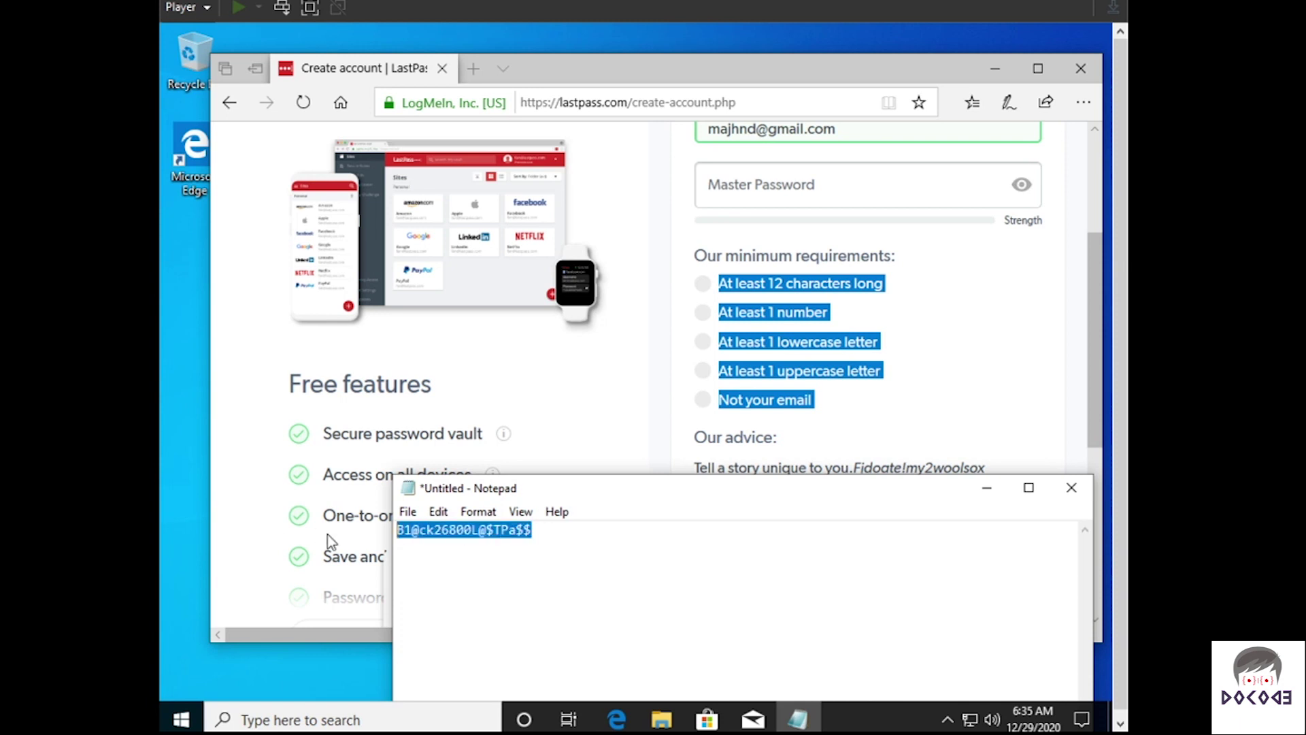
pyautogui.moveTo(602, 500)
pyautogui.mouseDown()
pyautogui.moveTo(541, 367)
pyautogui.moveTo(426, 265)
pyautogui.moveTo(472, 359)
pyautogui.moveTo(609, 495)
pyautogui.mouseUp()
# - Select the full new password line in Notepad and copy it
pyautogui.click(590, 564)
pyautogui.moveTo(538, 530); pyautogui.dragTo(504, 532)
pyautogui.click(537, 531)
pyautogui.click(501, 530)
pyautogui.click(484, 530)
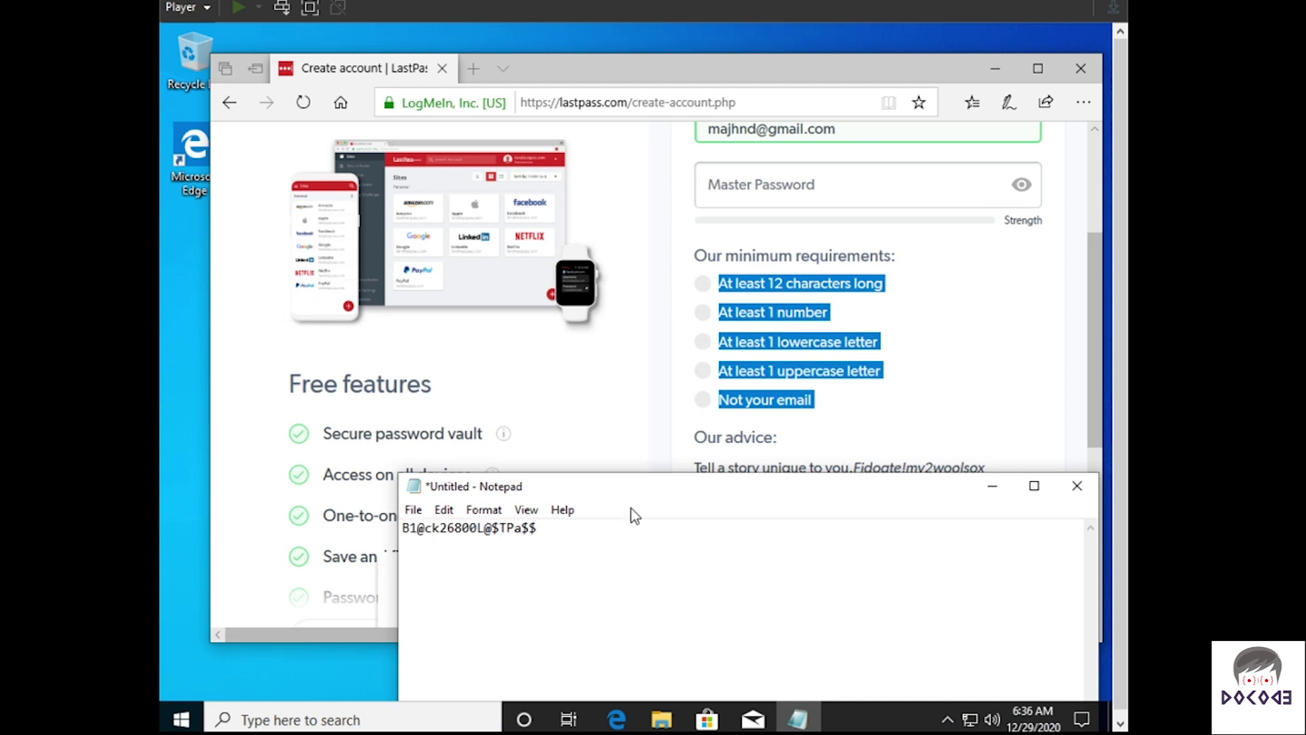
pyautogui.moveTo(540, 530); pyautogui.dragTo(403, 530)
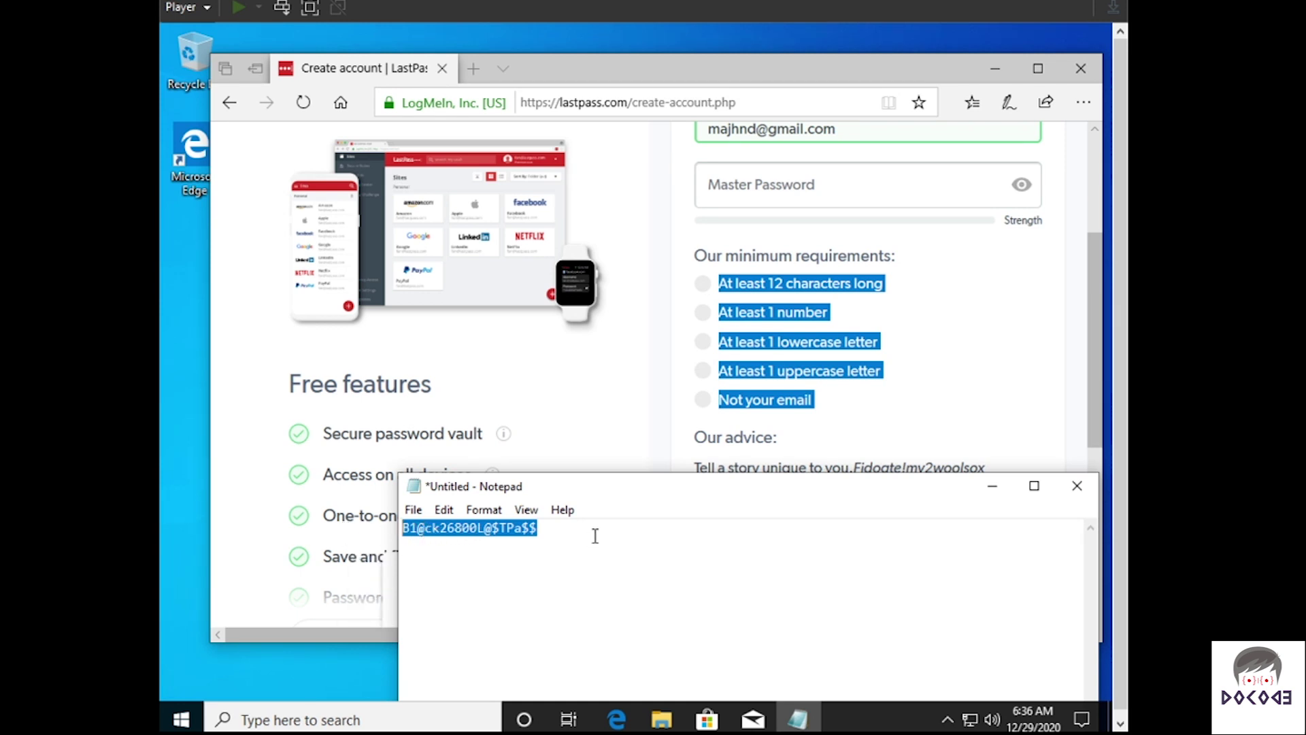
pyautogui.moveTo(595, 535); pyautogui.dragTo(294, 531)
pyautogui.rightClick(432, 529)
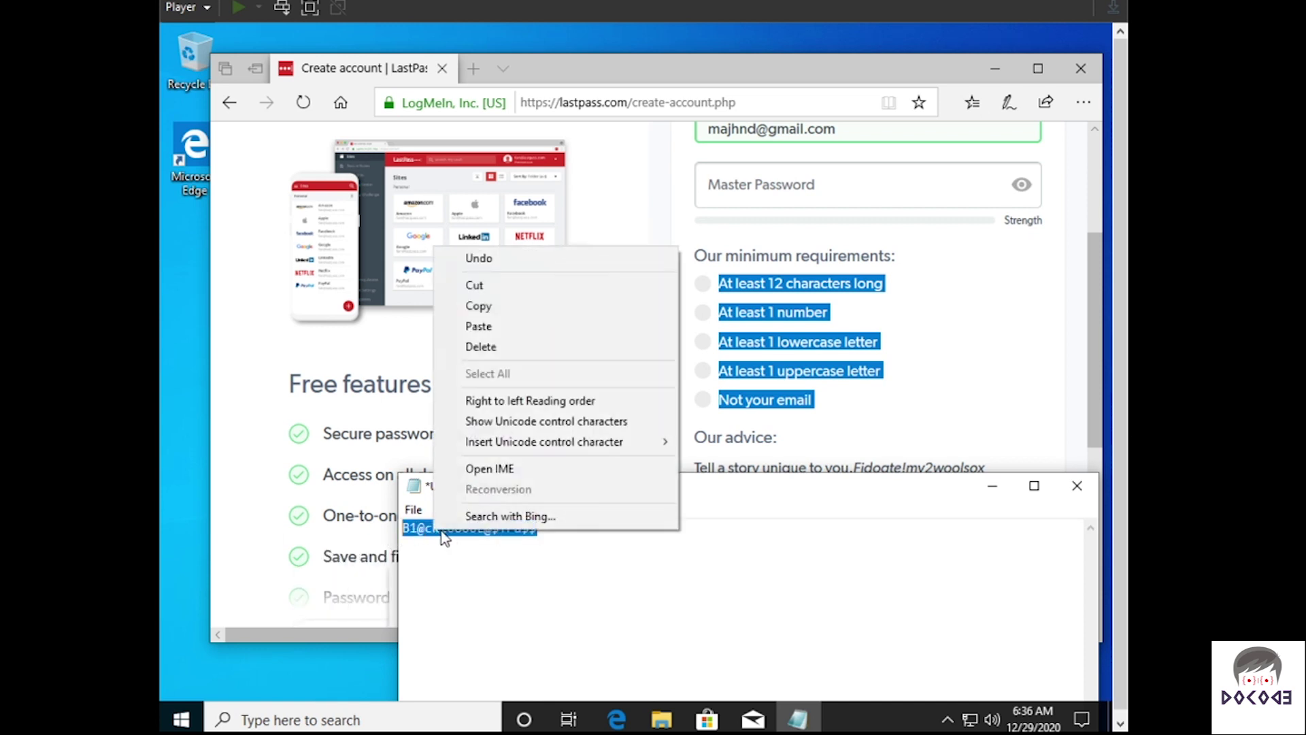
pyautogui.click(527, 304)
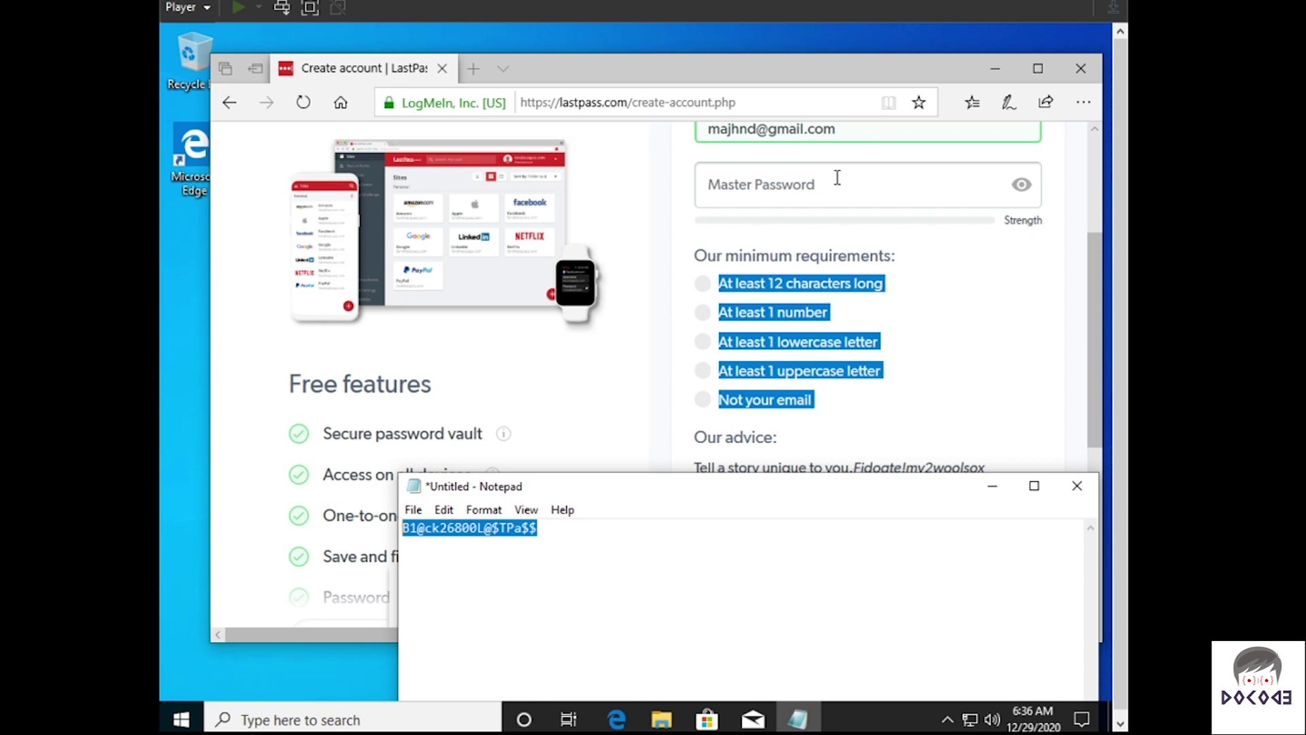
# - Close the accidentally opened File Explorer and copy the password line again
pyautogui.click(843, 279)
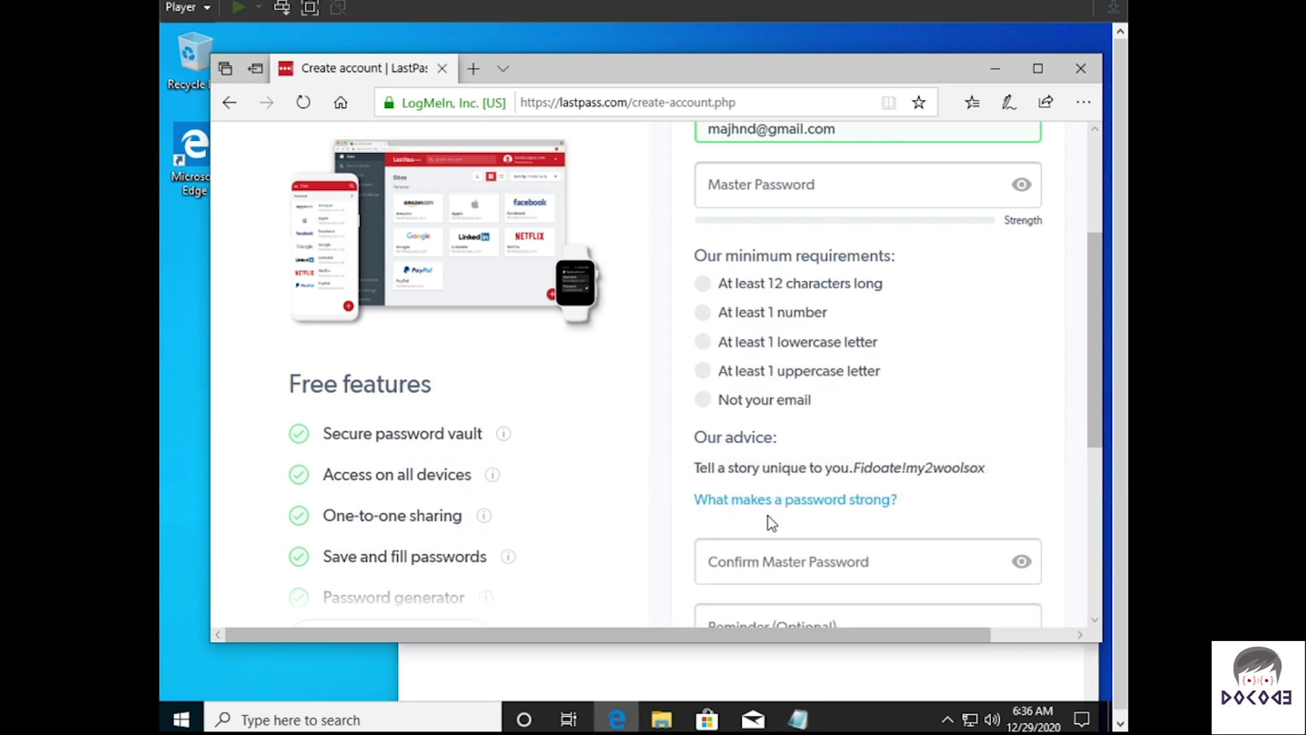
pyautogui.click(671, 671)
pyautogui.press('super+e')
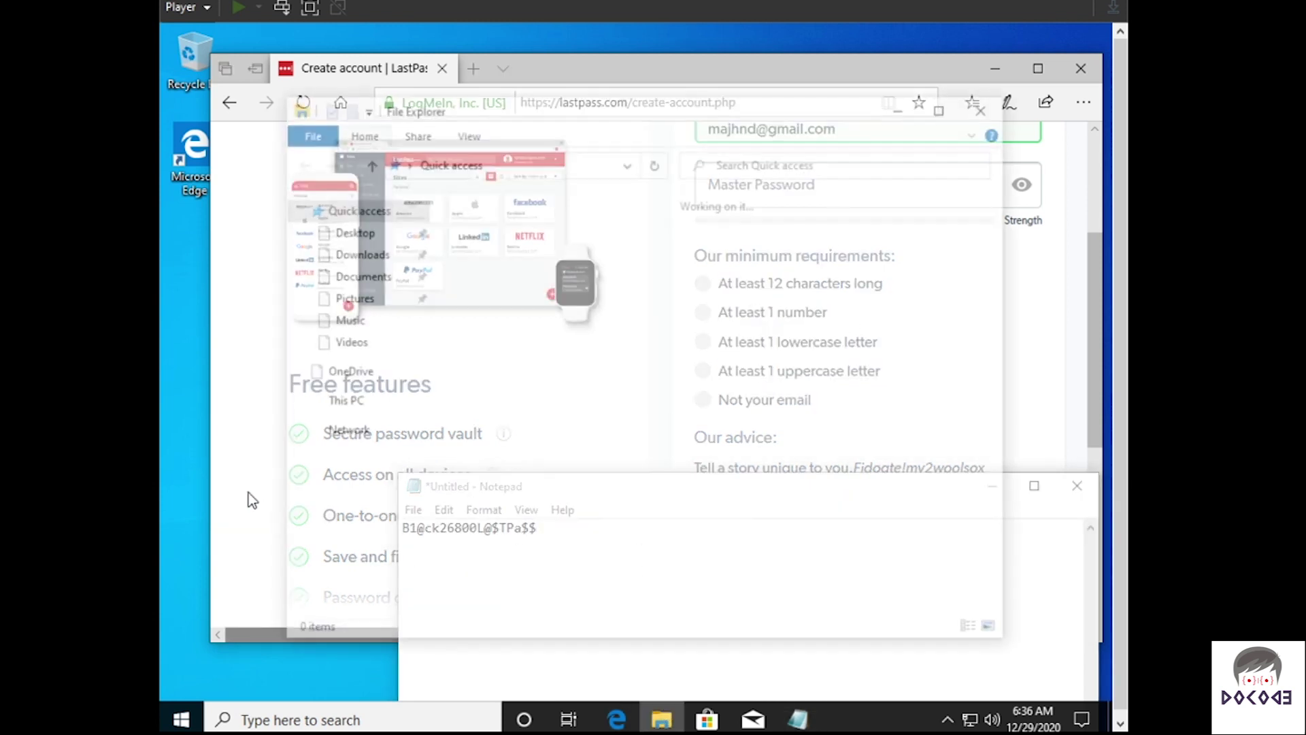
pyautogui.click(987, 106)
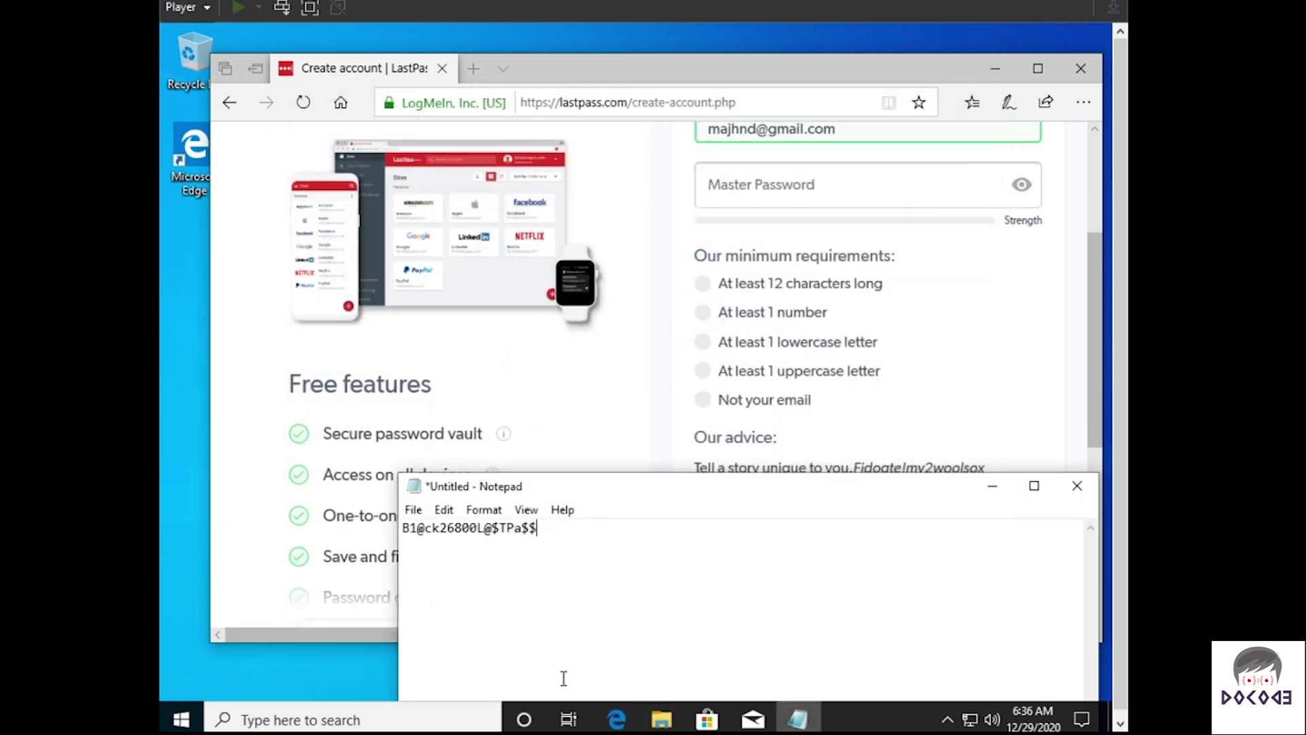
pyautogui.moveTo(539, 528); pyautogui.dragTo(299, 477)
pyautogui.rightClick(508, 532)
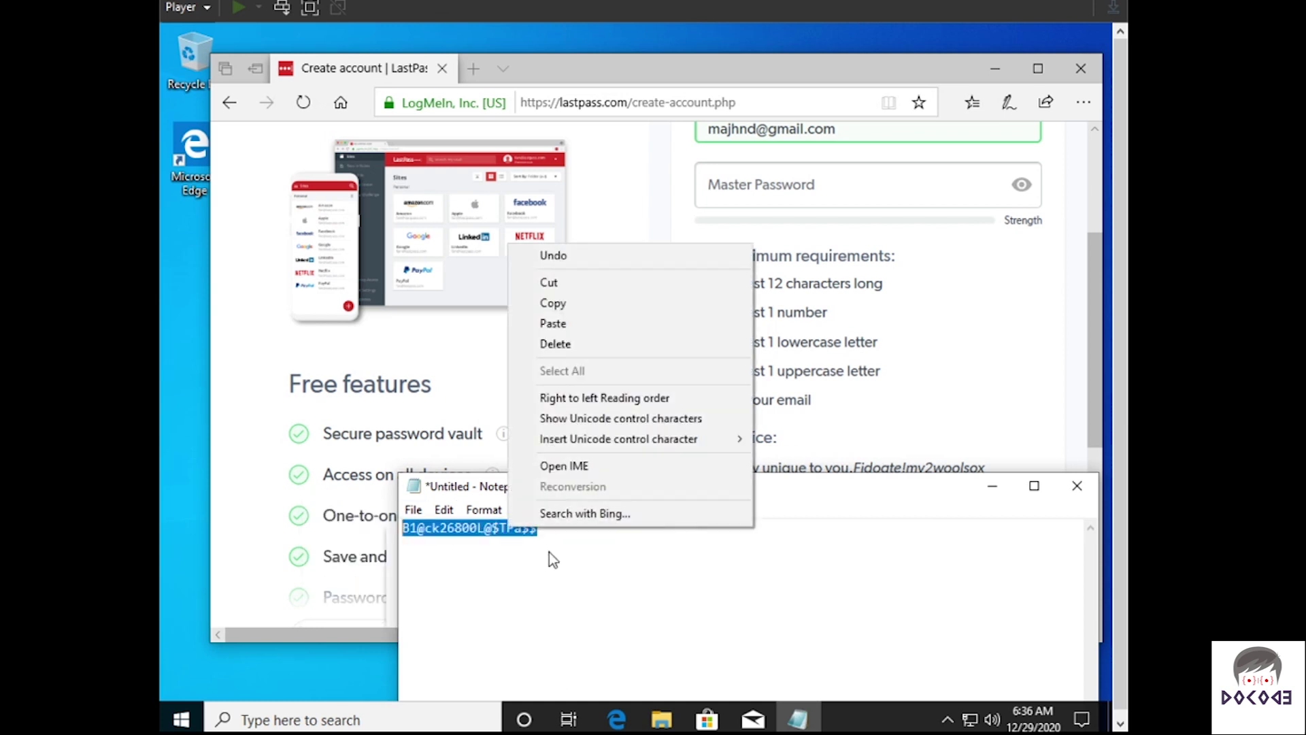
pyautogui.click(611, 304)
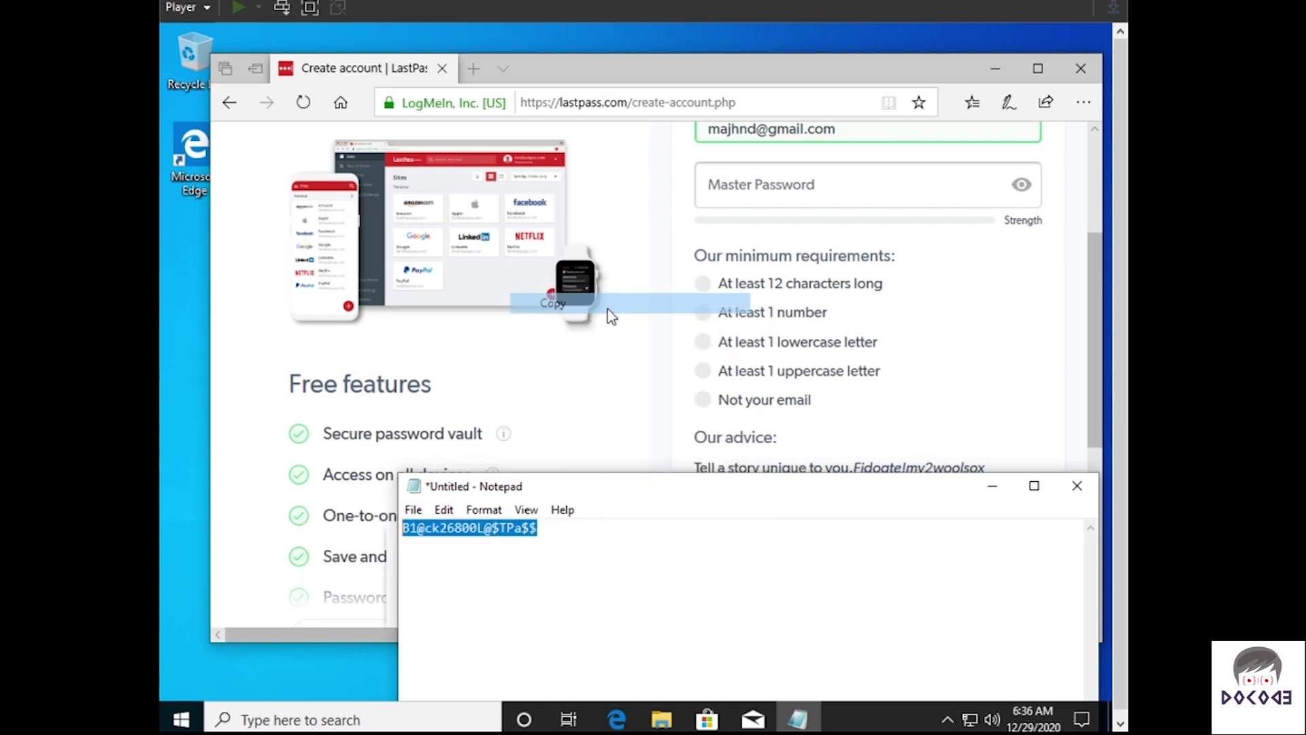
pyautogui.click(847, 170)
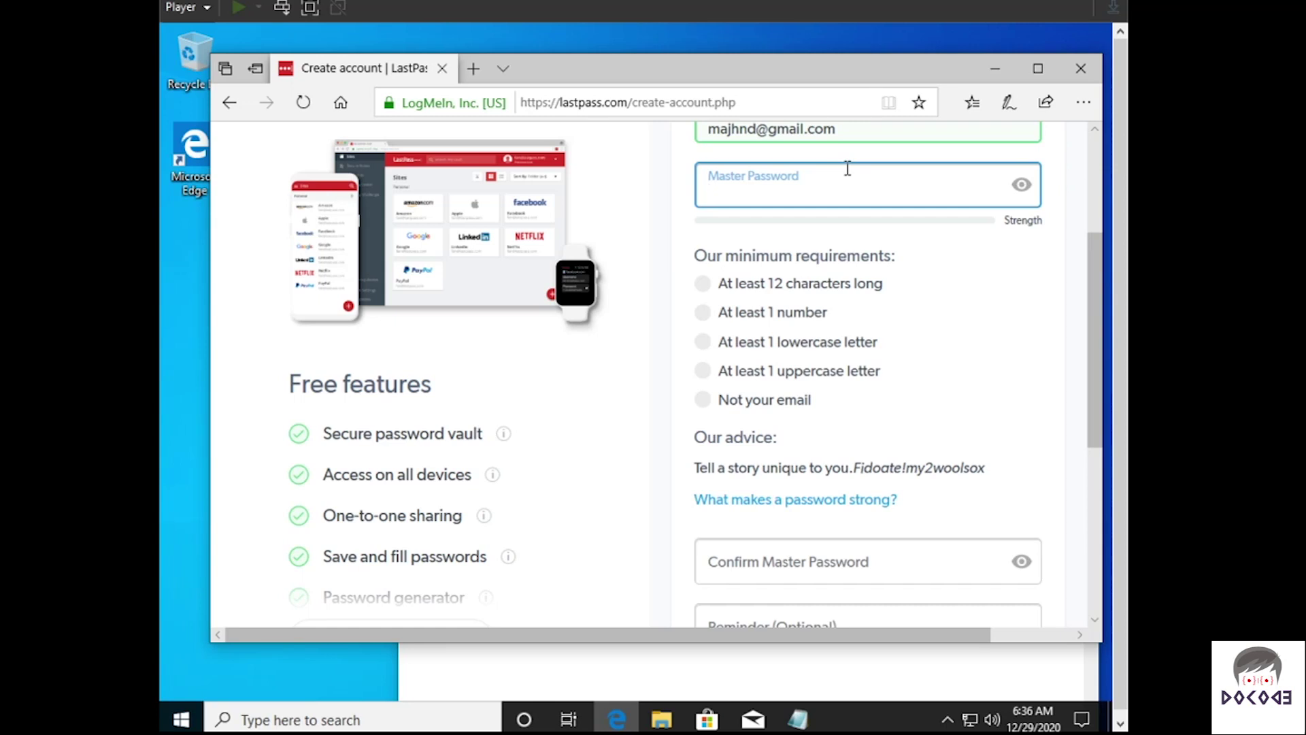
# - Paste the password into Master Password, test a short entry against the 12-character rule, then repaste it
pyautogui.hotkey('ctrl', 'v')
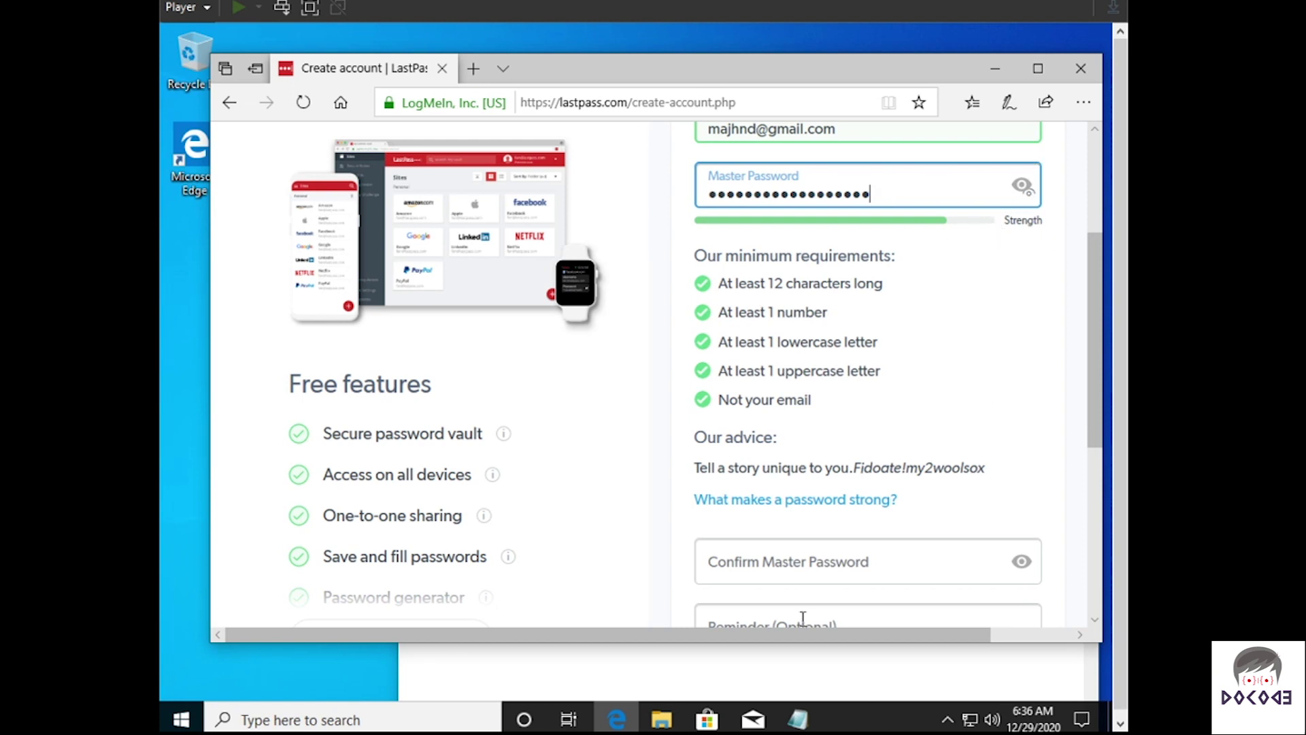
pyautogui.doubleClick(804, 198)
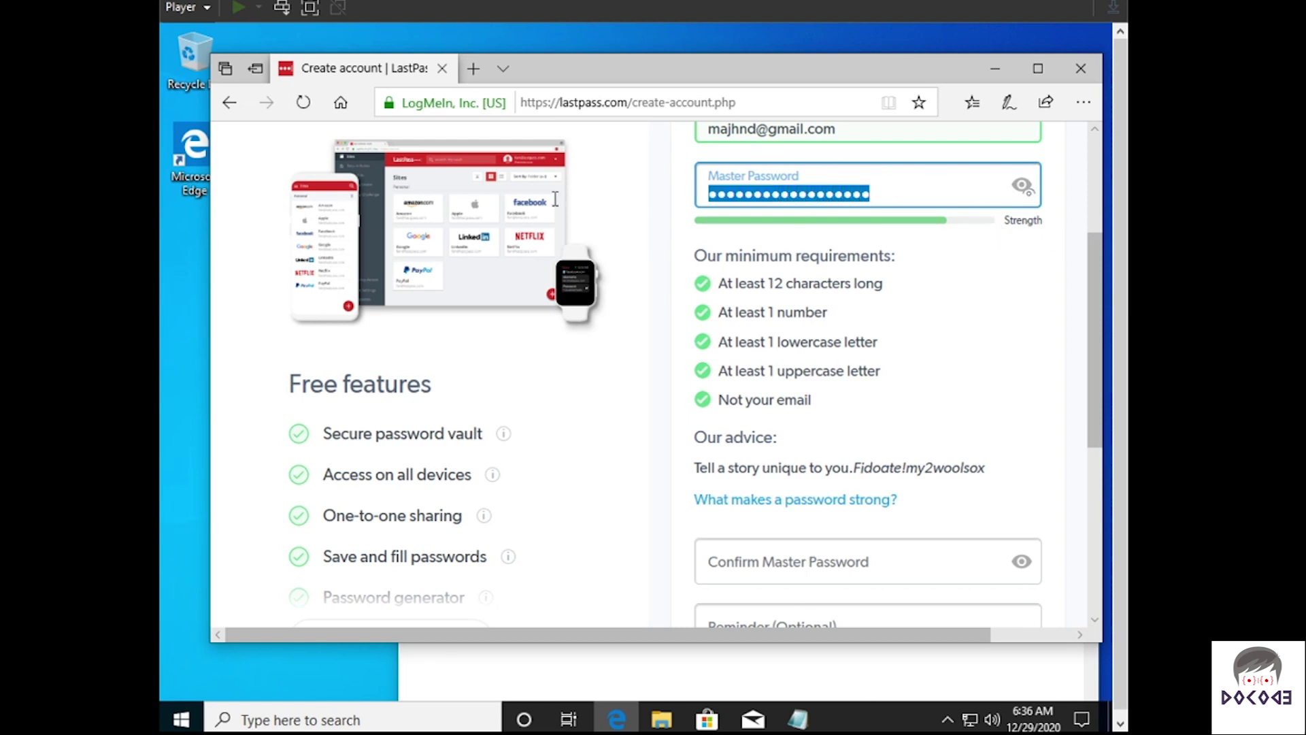
pyautogui.write('********')
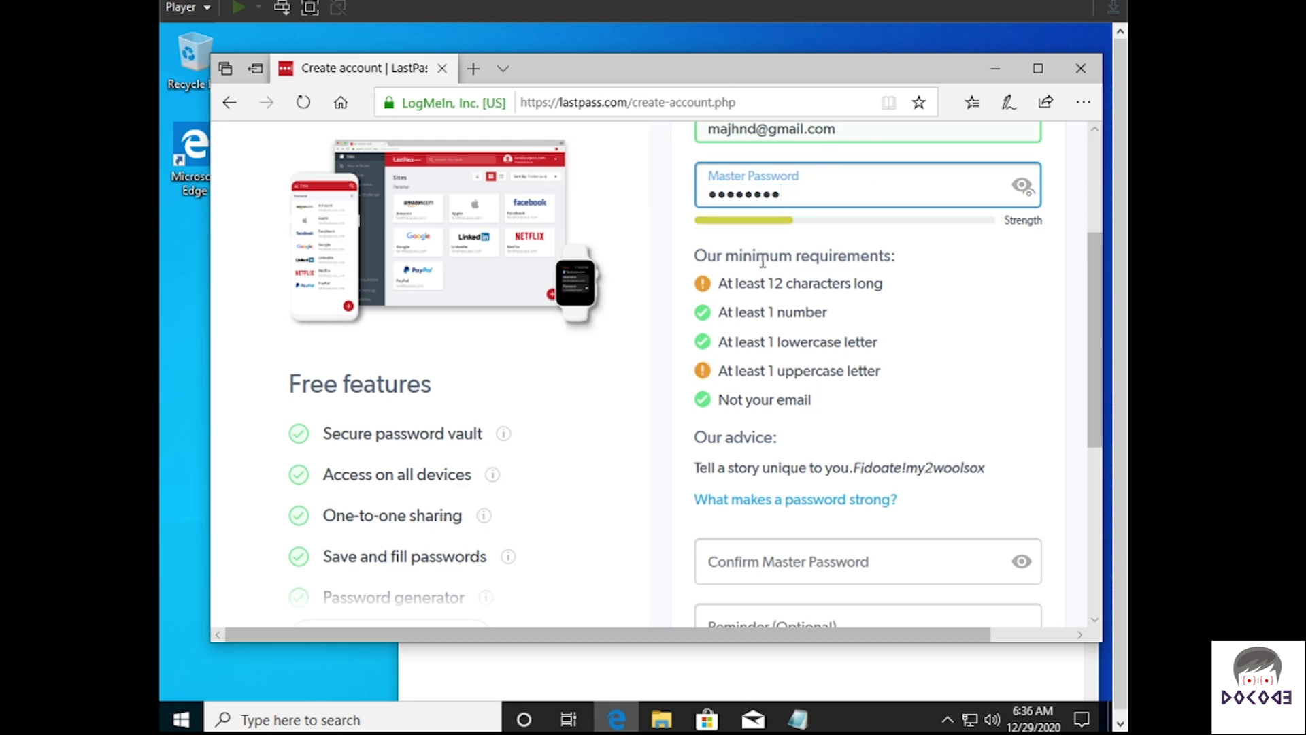
pyautogui.moveTo(768, 283); pyautogui.dragTo(854, 292)
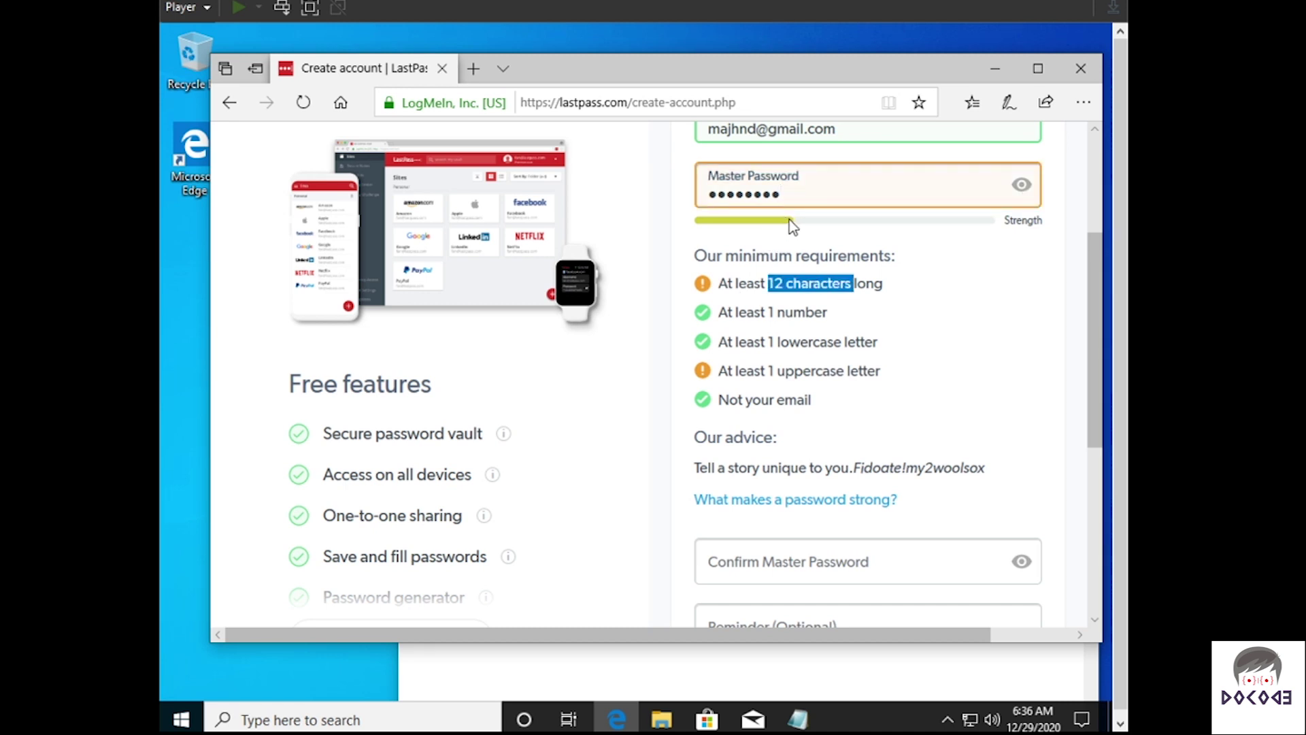
pyautogui.doubleClick(836, 195)
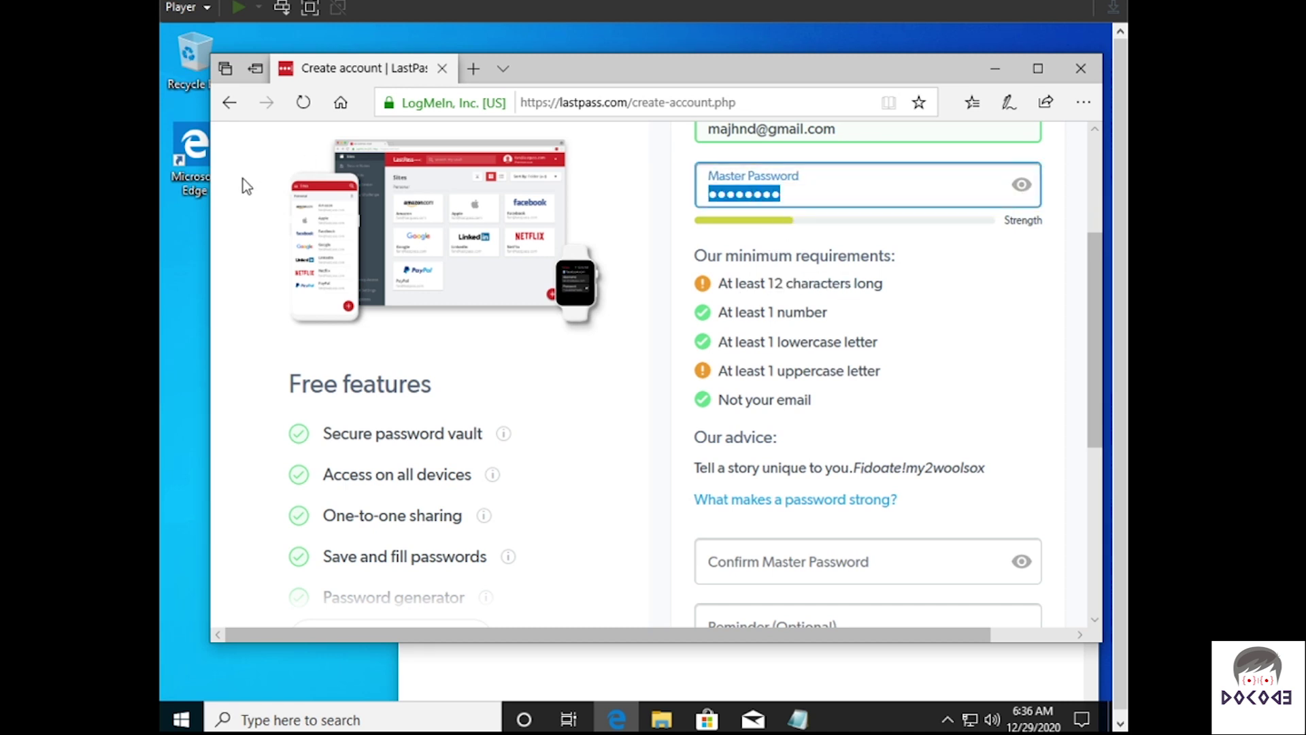
pyautogui.hotkey('ctrl', 'v')
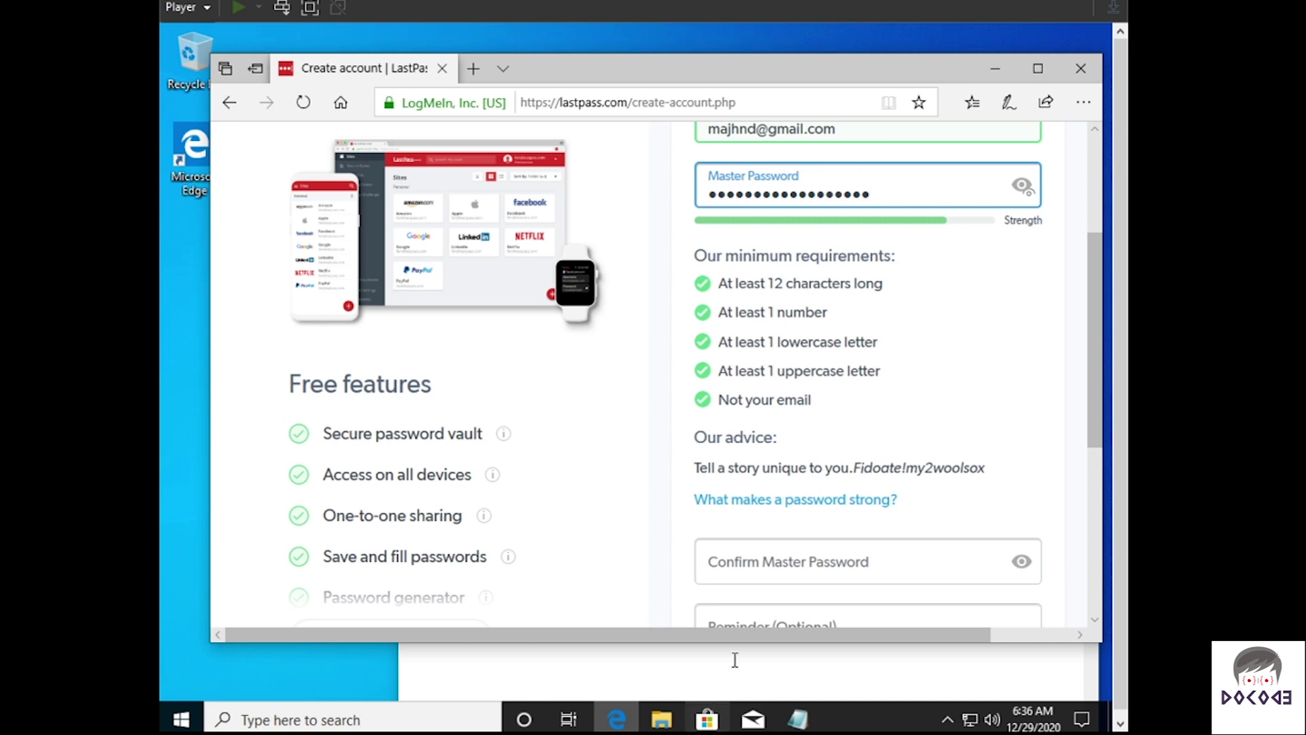
# - Bring Notepad forward and select its whole password line
pyautogui.click(735, 660)
pyautogui.hotkey('ctrl', 'a')
pyautogui.click(700, 589)
pyautogui.hotkey('ctrl', 'a')
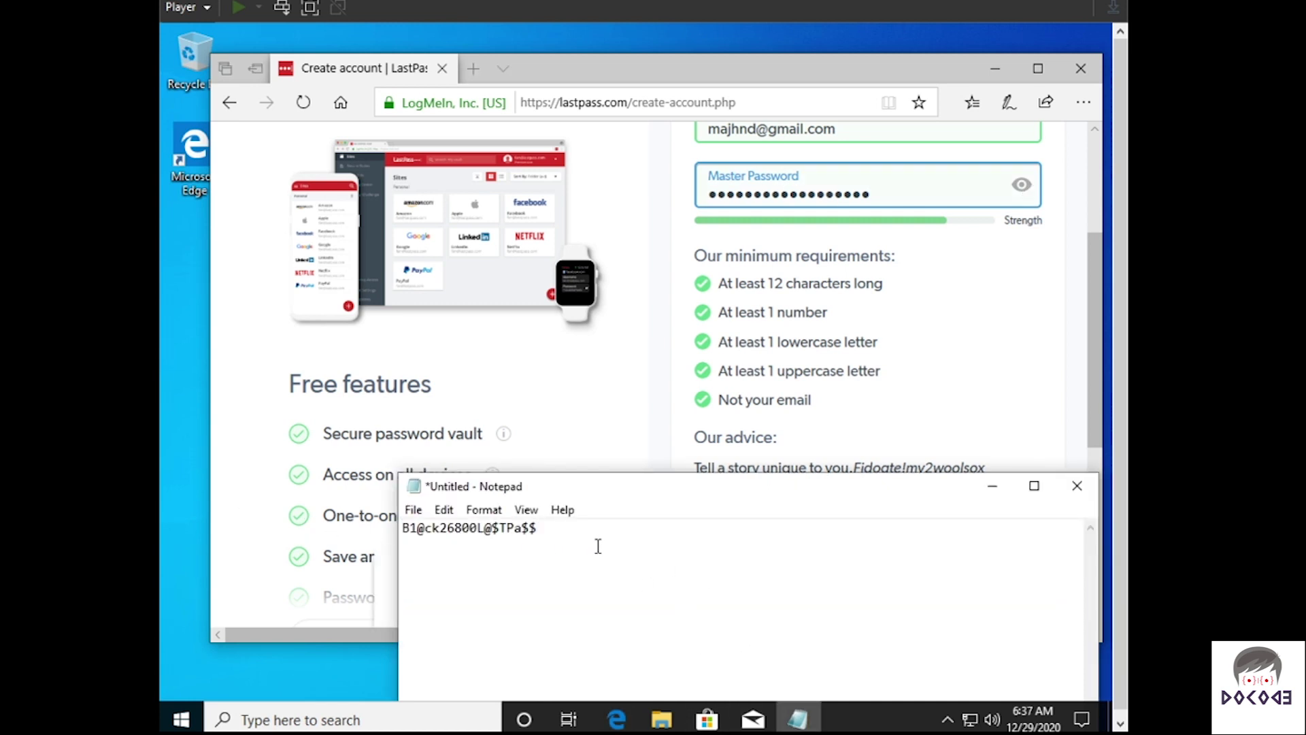
# - Place the cursor in Confirm Master Password, then reselect the password line in Notepad
pyautogui.moveTo(539, 528); pyautogui.dragTo(160, 511)
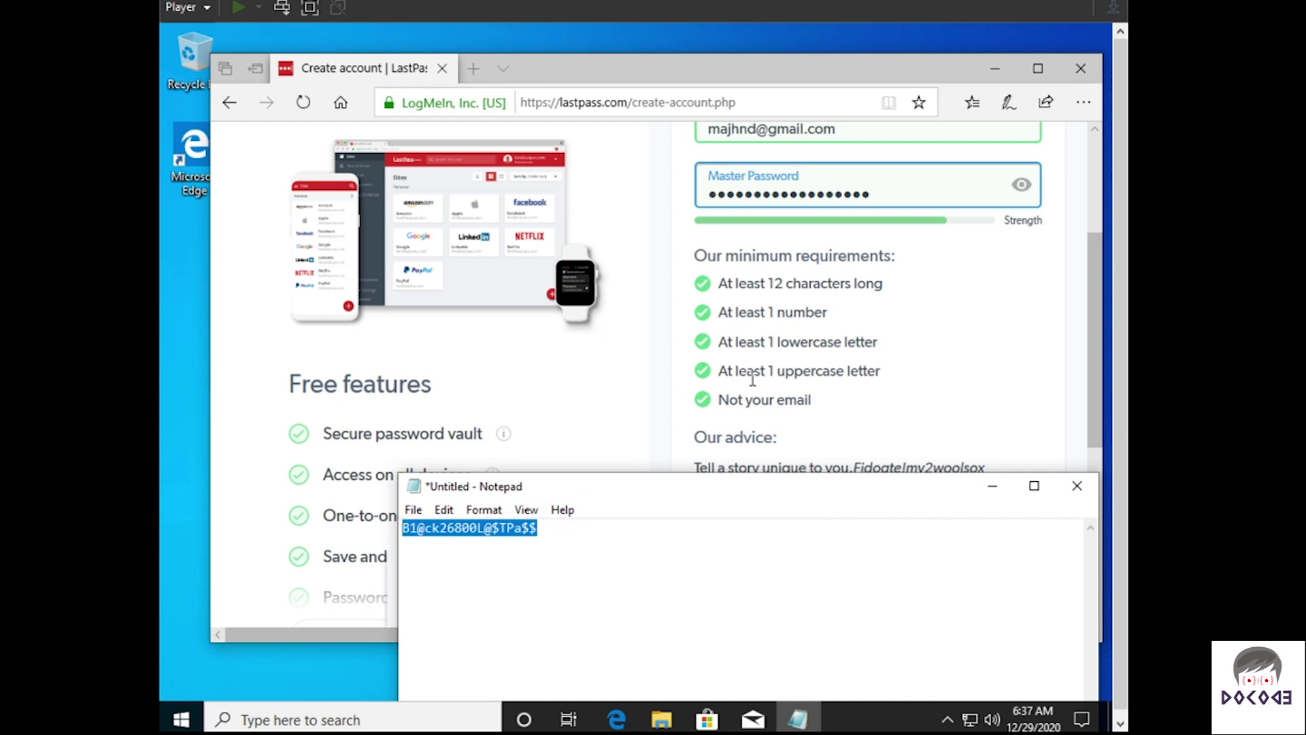
pyautogui.scroll(1, 839, 375)
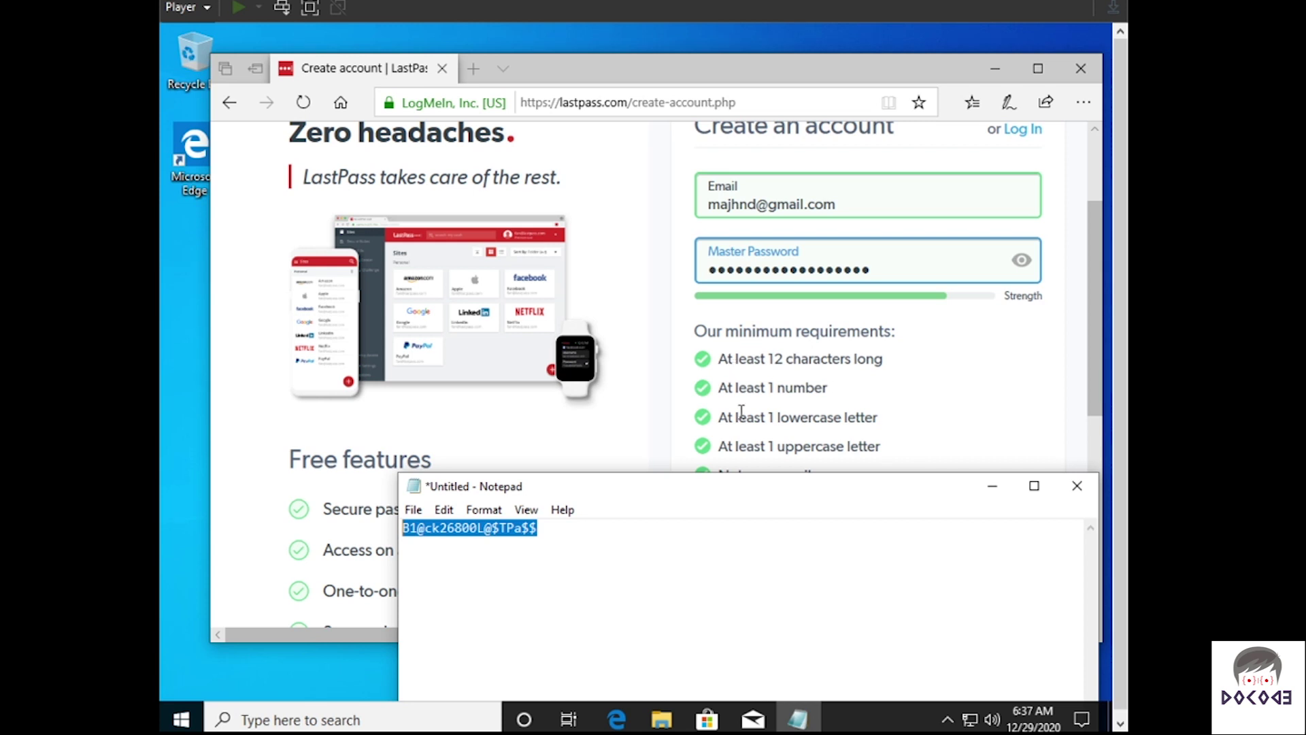
pyautogui.click(883, 393)
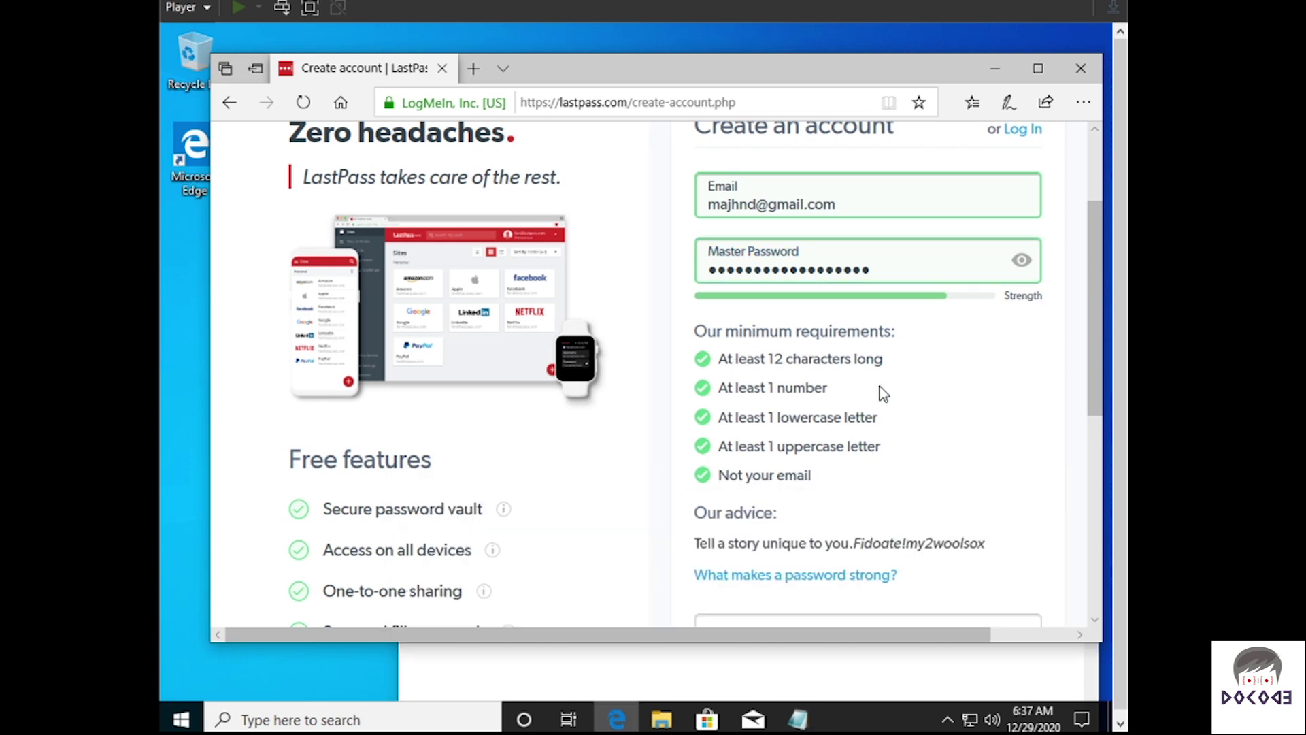
pyautogui.scroll(-5, 883, 393)
pyautogui.scroll(3, 877, 392)
pyautogui.click(890, 499)
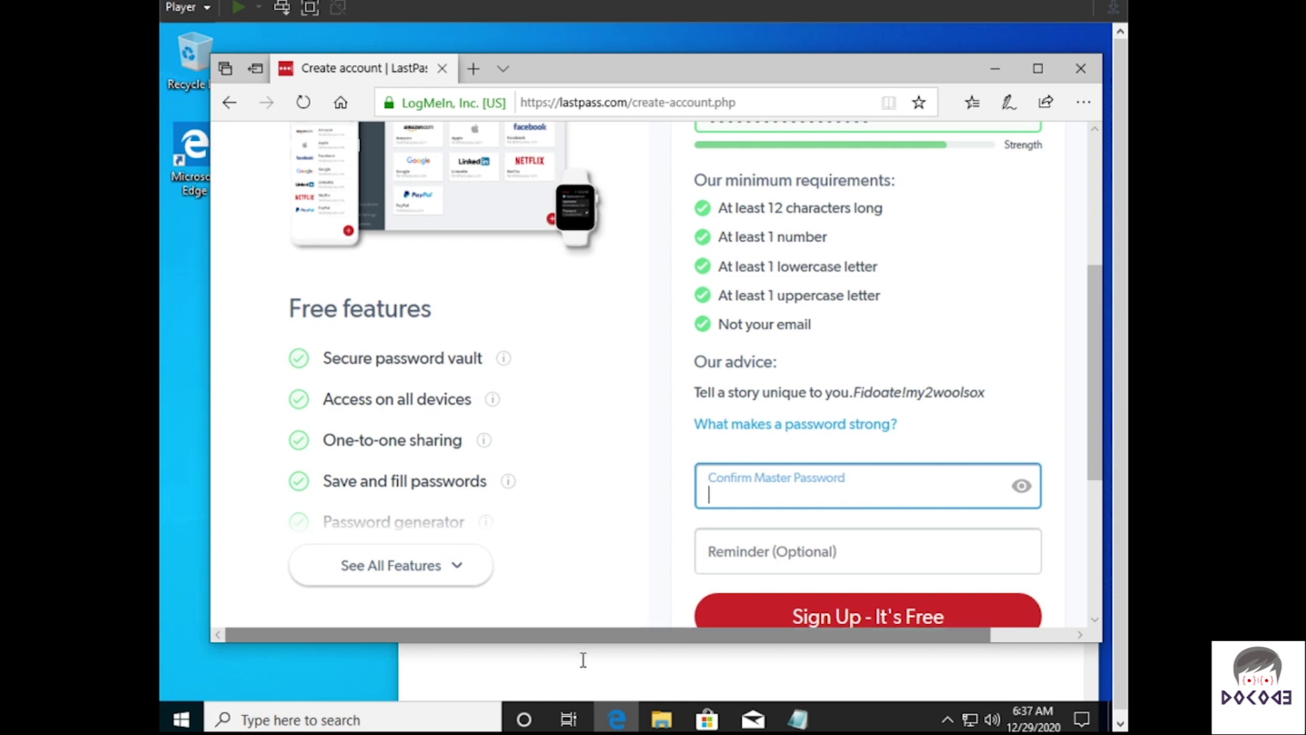
pyautogui.click(797, 719)
pyautogui.moveTo(699, 606); pyautogui.dragTo(273, 494)
# - Paste the copied password into the Confirm Master Password field
pyautogui.click(616, 719)
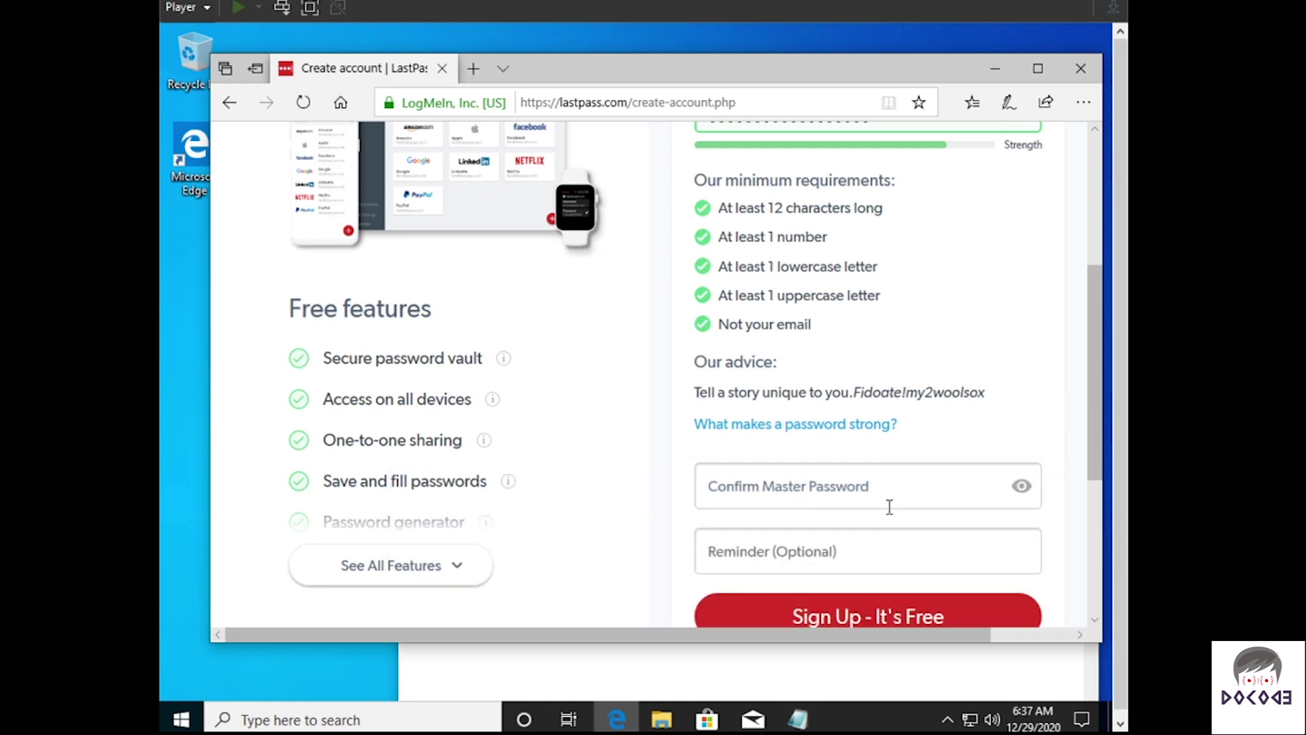
pyautogui.click(544, 659)
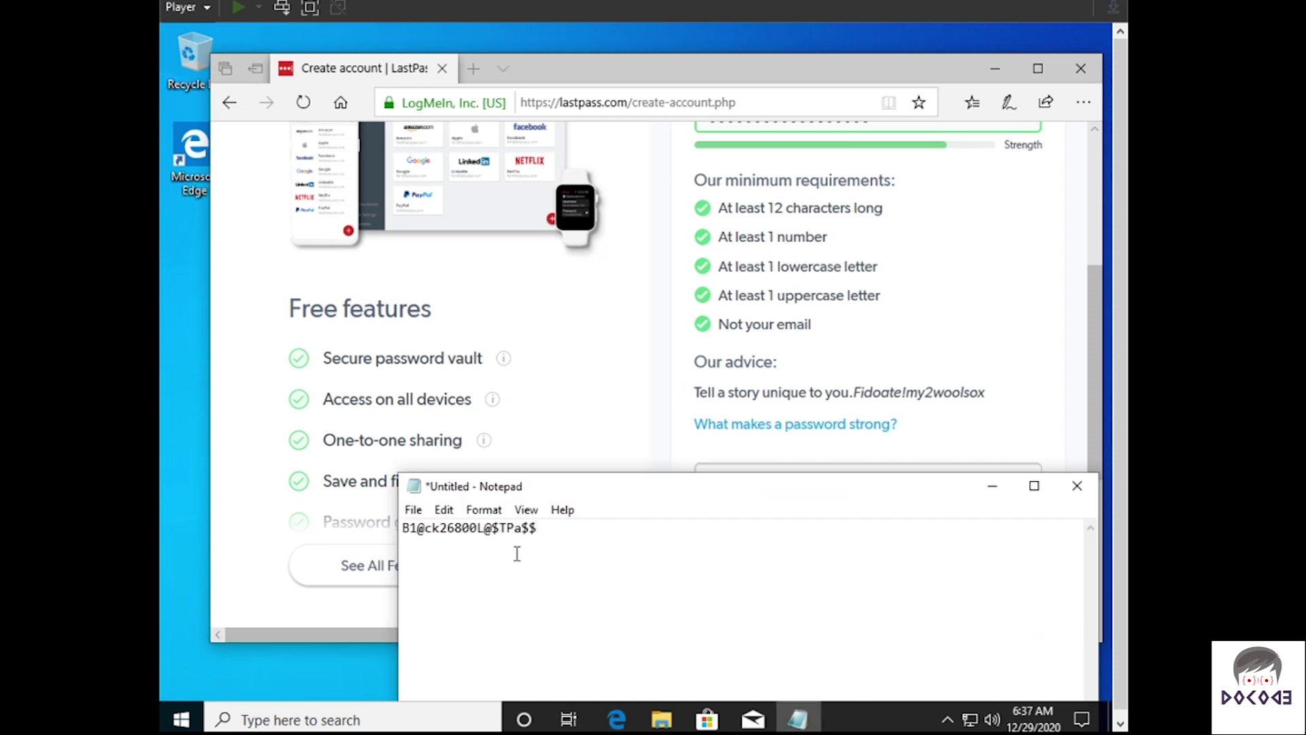
pyautogui.moveTo(517, 552); pyautogui.dragTo(286, 526)
pyautogui.click(1017, 430)
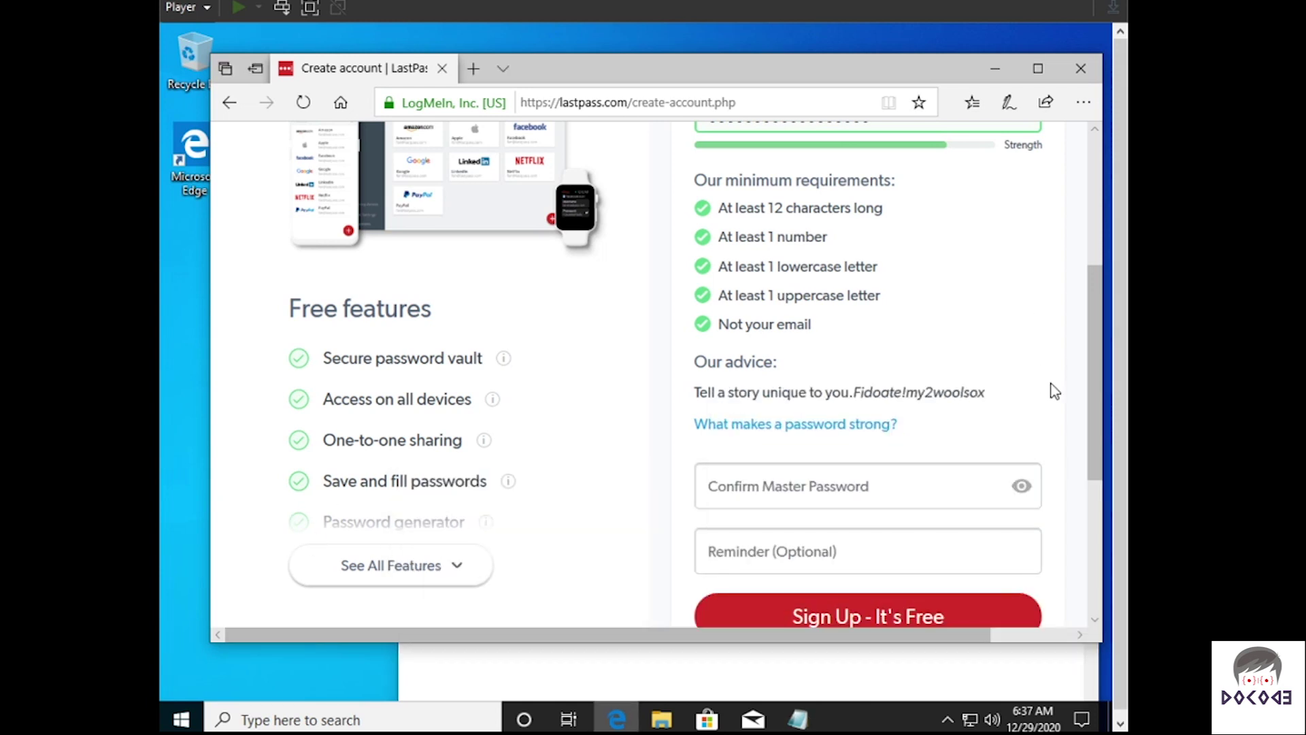
pyautogui.click(973, 487)
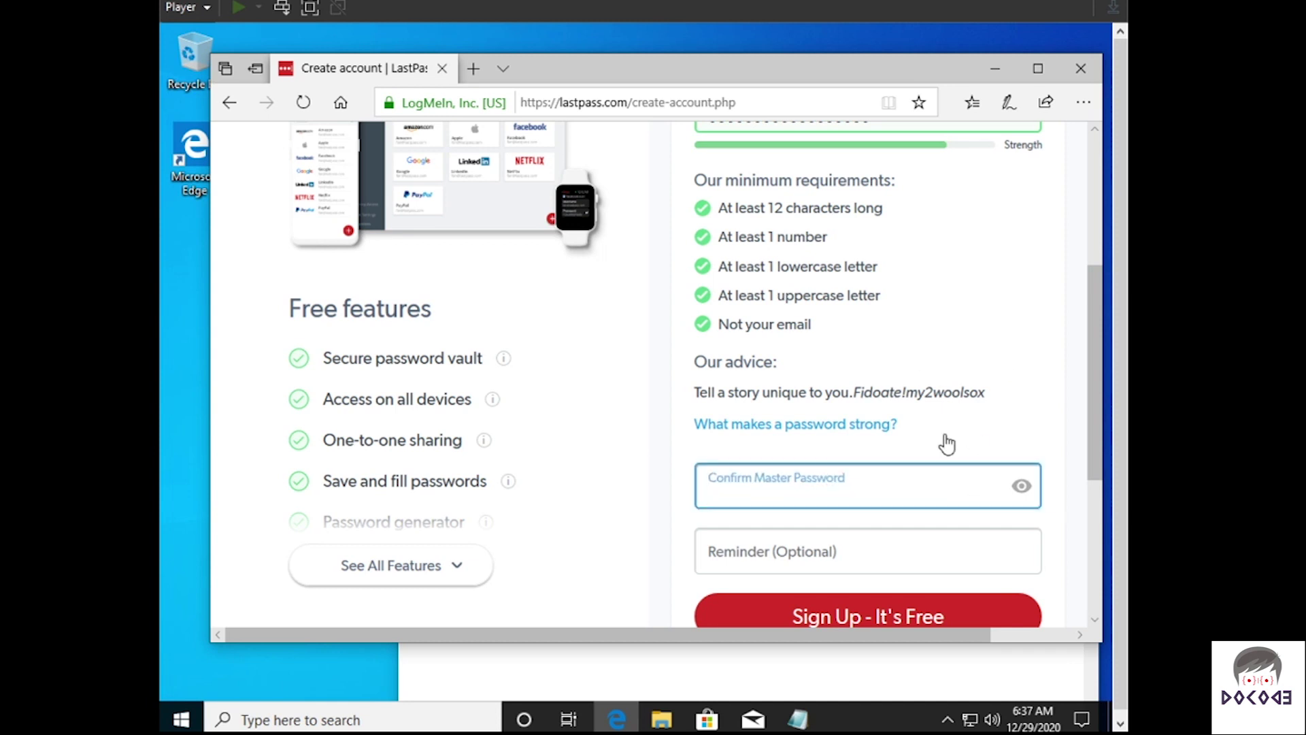
pyautogui.hotkey('ctrl', 'v')
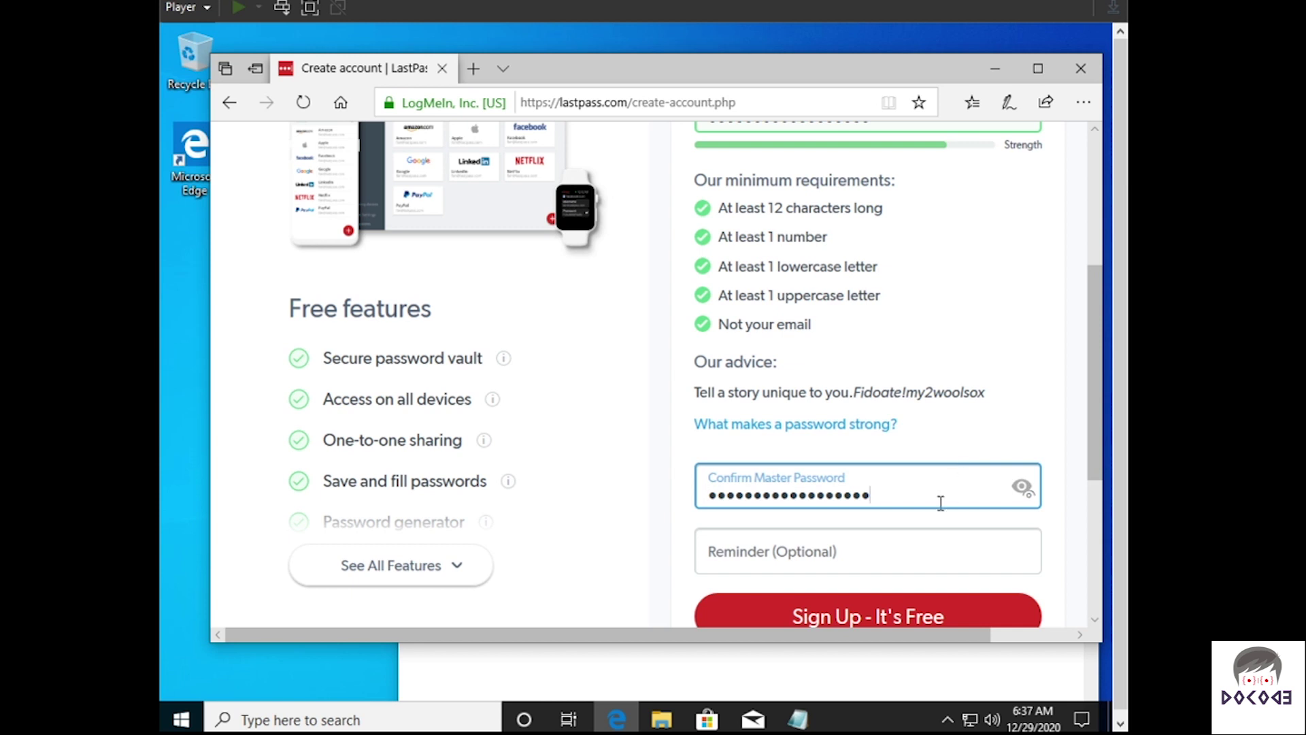
# - Paste the password into Reminder and rewrite its digits and symbols as letters
pyautogui.click(905, 551)
pyautogui.hotkey('ctrl', 'v')
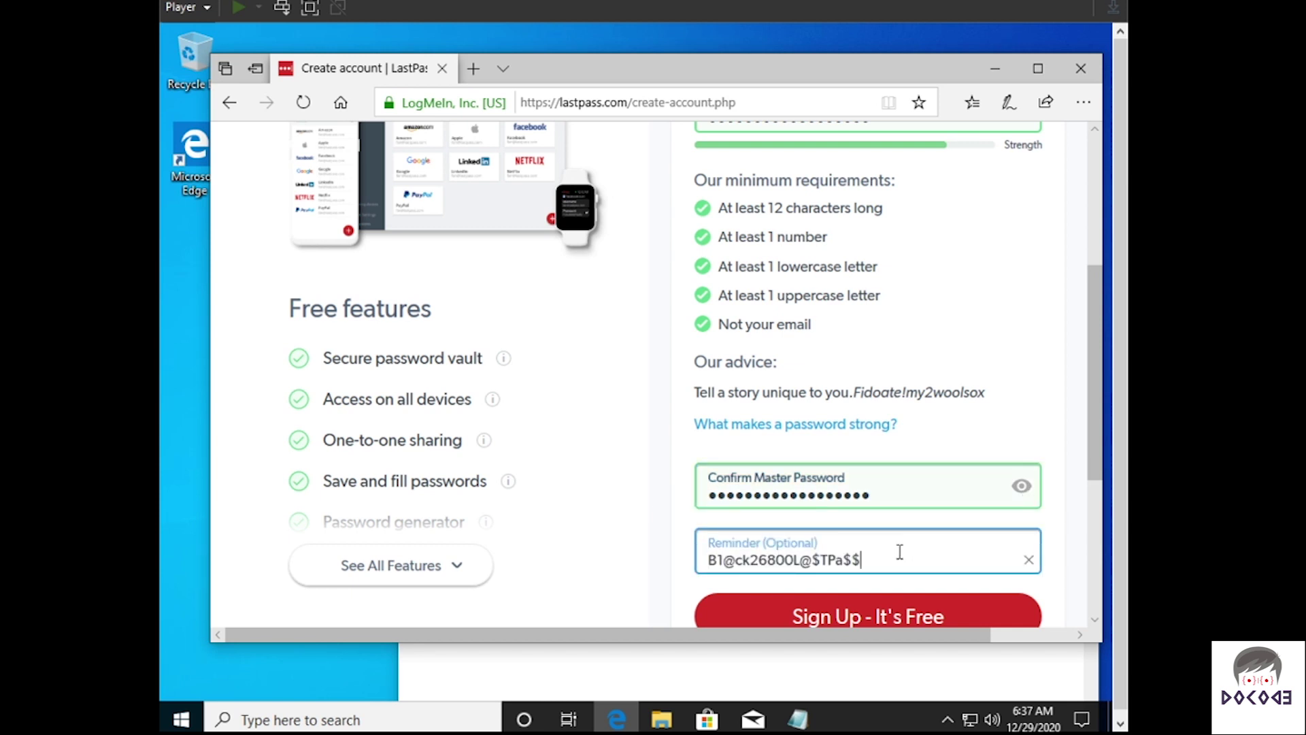
pyautogui.moveTo(880, 555); pyautogui.dragTo(844, 562)
pyautogui.write('SS')
pyautogui.click(825, 559)
pyautogui.press('BackSpace')
pyautogui.press('BackSpace')
pyautogui.write('AS')
pyautogui.moveTo(716, 563); pyautogui.dragTo(737, 564)
pyautogui.press('BackSpace')
pyautogui.write('la')
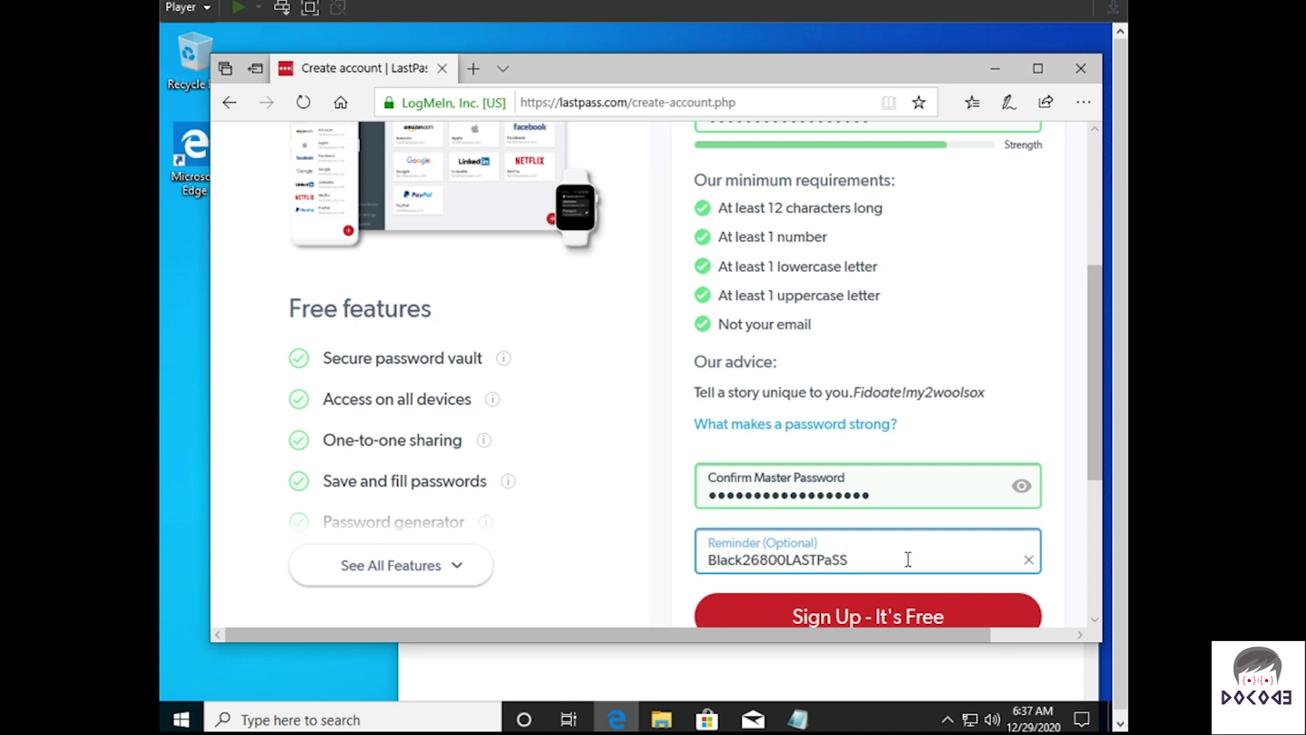
pyautogui.scroll(-2, 909, 556)
pyautogui.scroll(3, 999, 524)
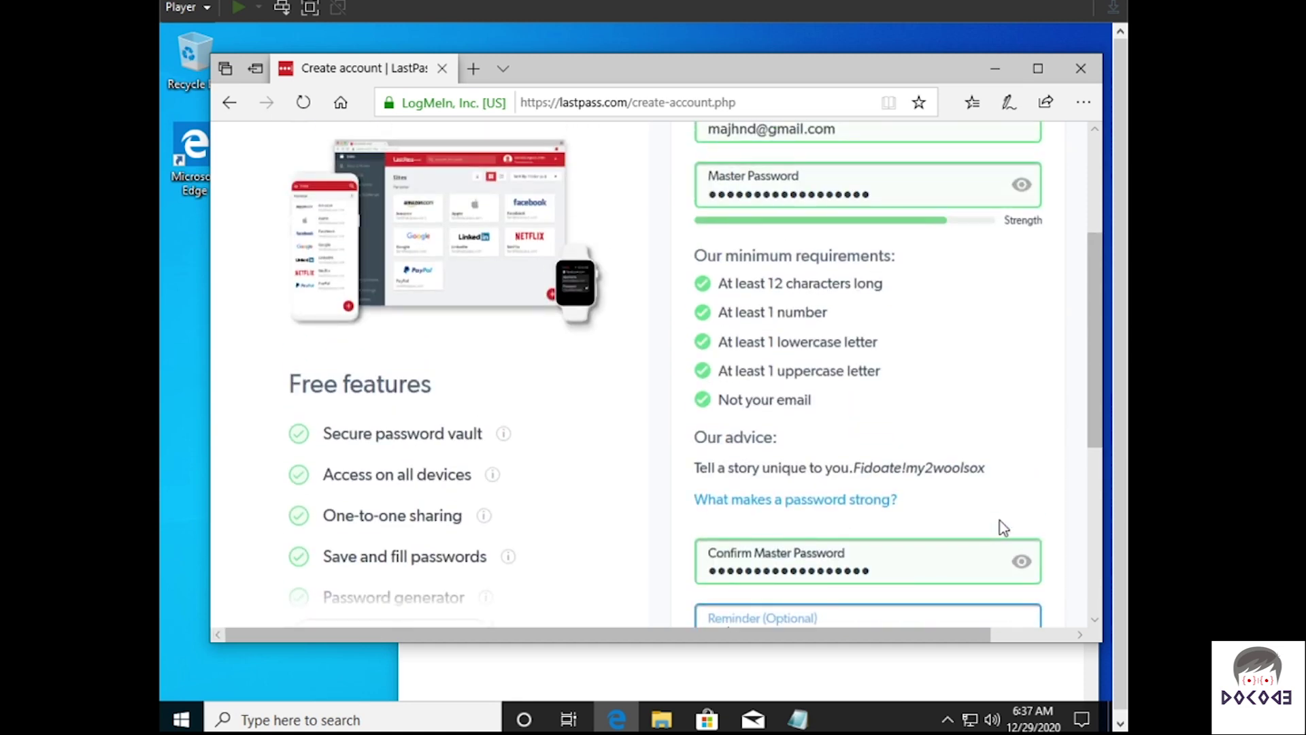
pyautogui.scroll(-5, 997, 520)
# - Submit the form with Sign Up - It's Free and view the account-created page
pyautogui.click(850, 332)
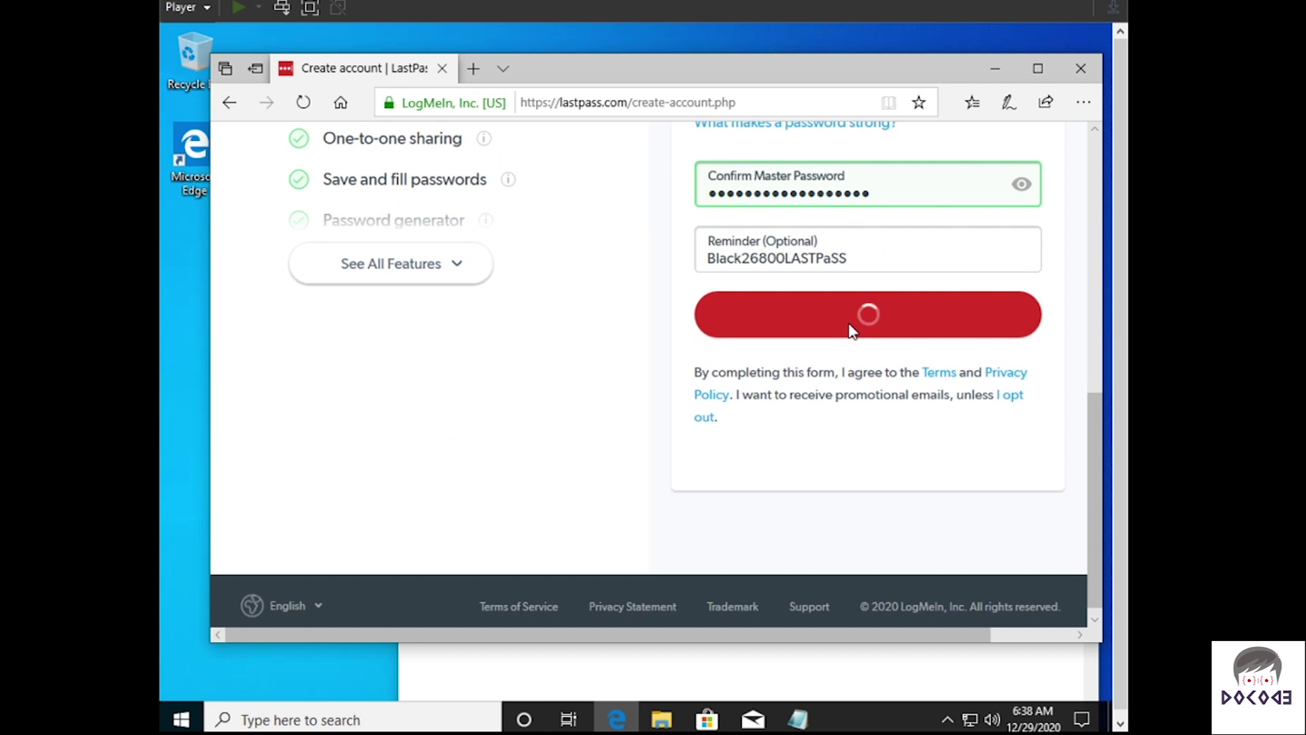
pyautogui.scroll(1, 905, 484)
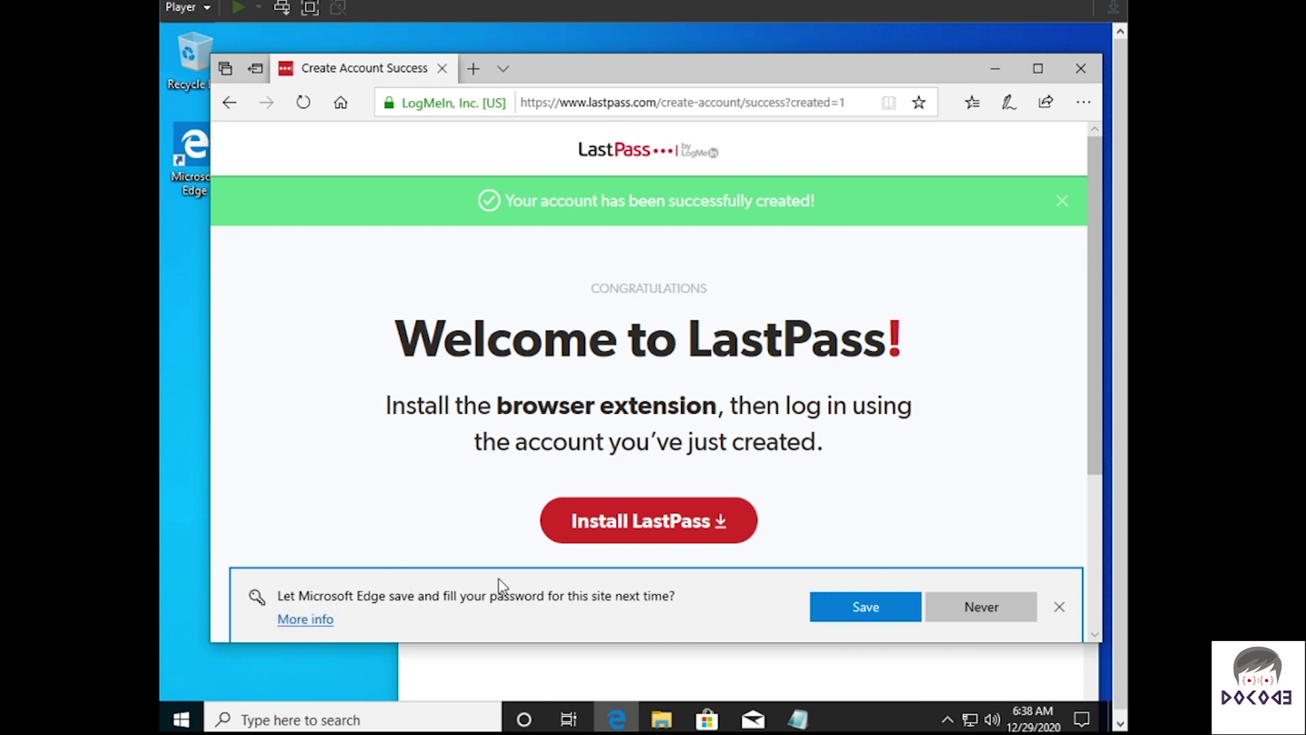
# - Decline Edge's save-password offer with Never and scroll to the Install LastPass step
pyautogui.click(994, 609)
pyautogui.scroll(-3, 660, 279)
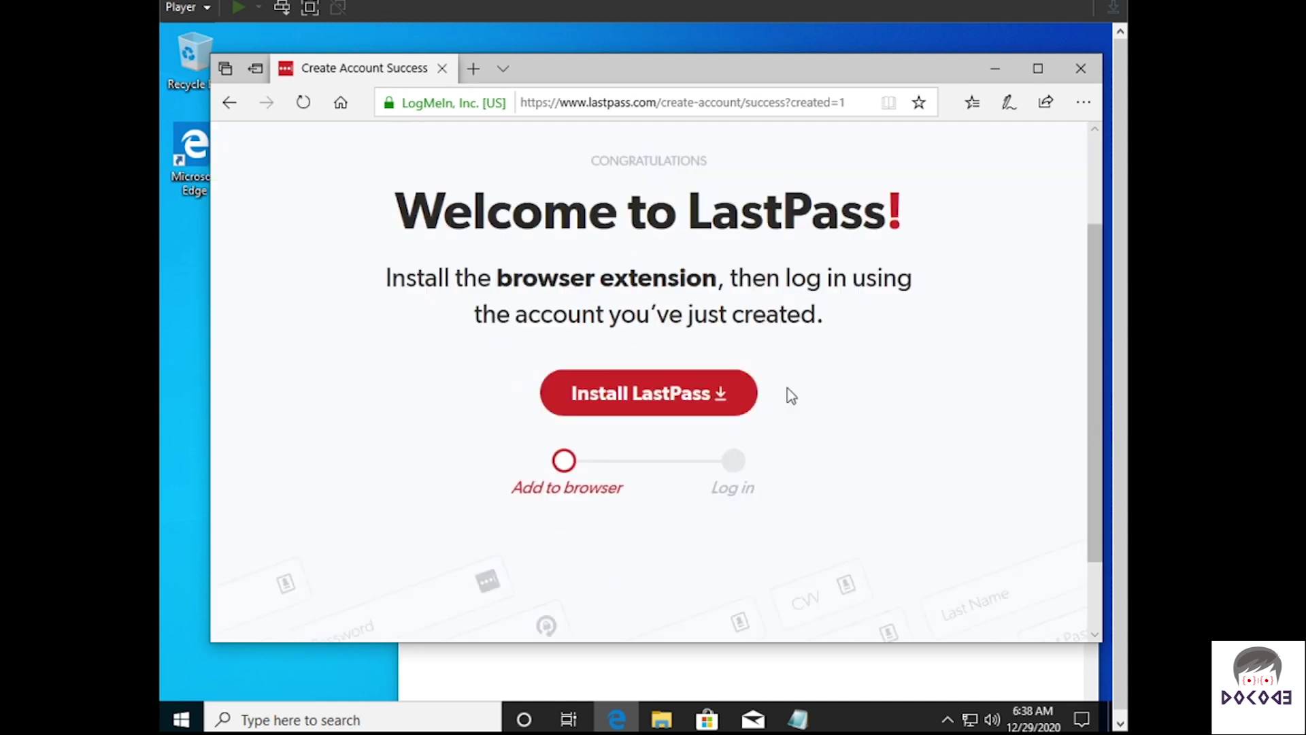
pyautogui.scroll(3, 792, 397)
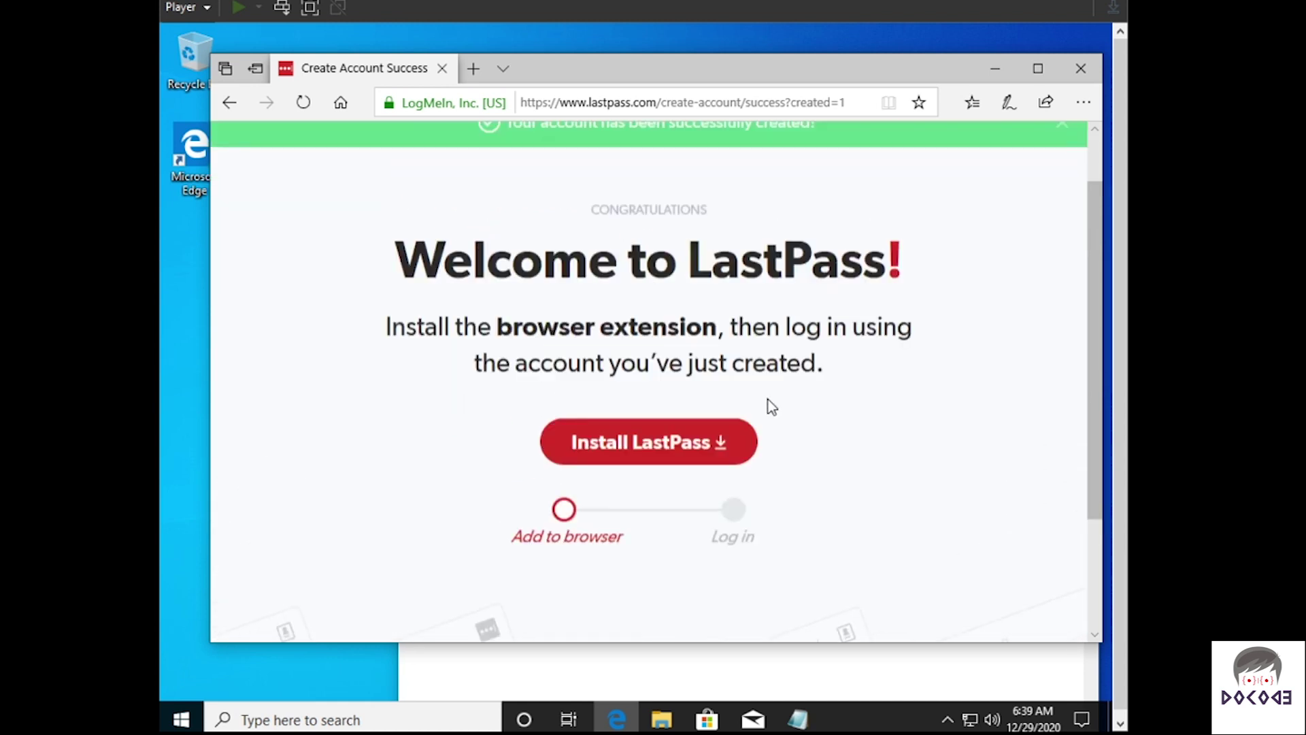
pyautogui.scroll(-1, 760, 402)
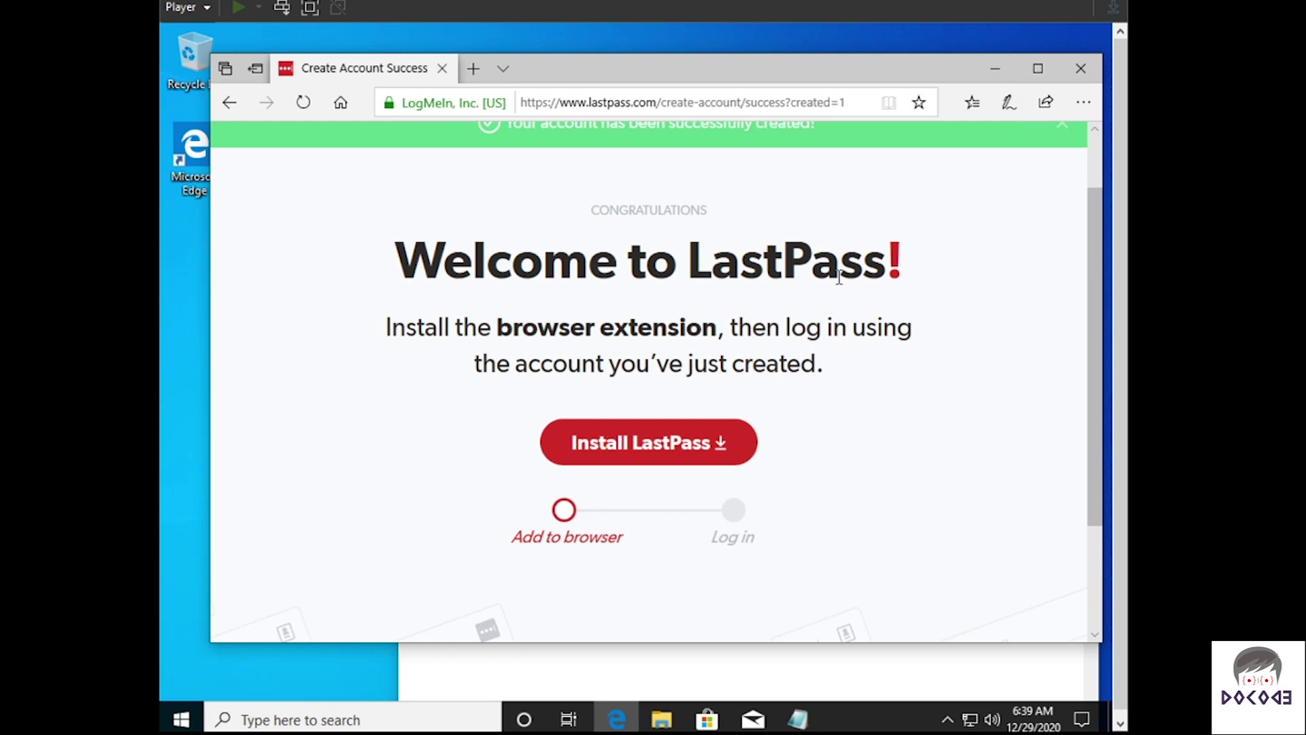
pyautogui.moveTo(539, 81)
pyautogui.mouseDown()
pyautogui.moveTo(491, 83)
pyautogui.moveTo(561, 85)
pyautogui.moveTo(548, 86)
pyautogui.mouseUp()
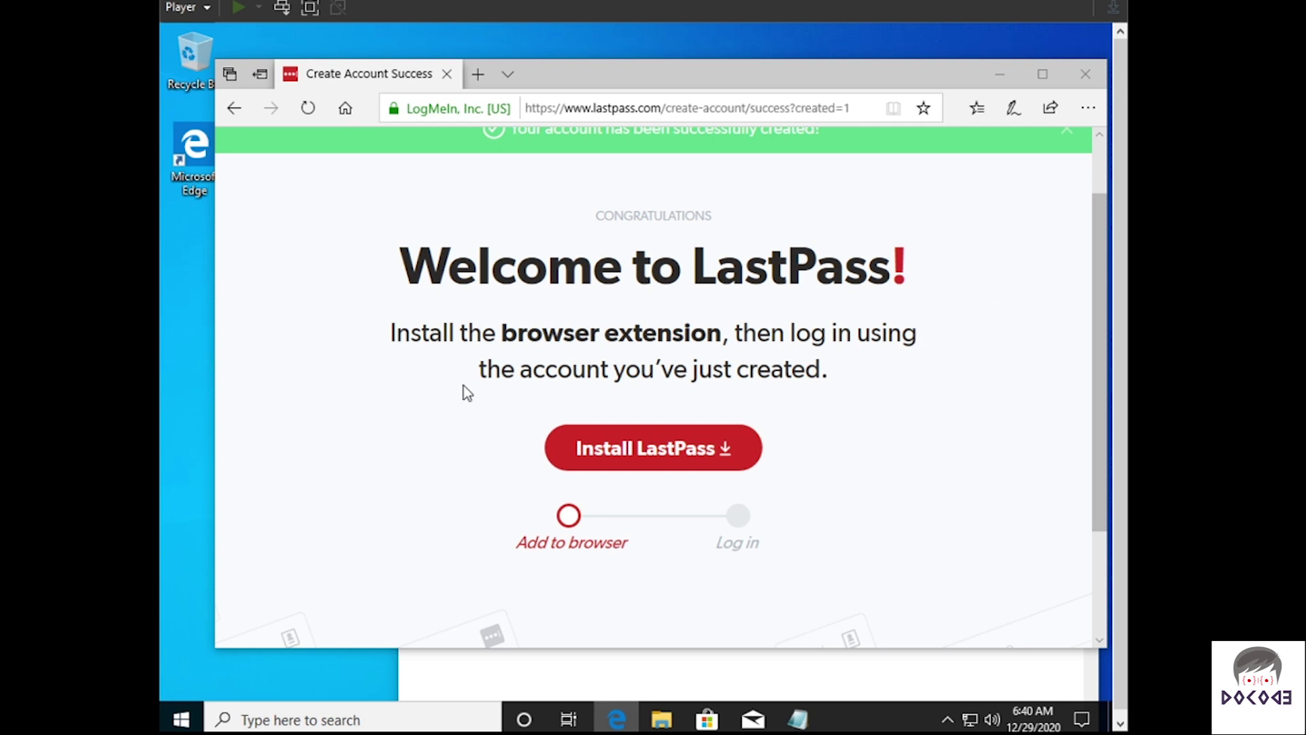
# - Start installing the LastPass browser extension and move to the newly opened tab
pyautogui.click(620, 450)
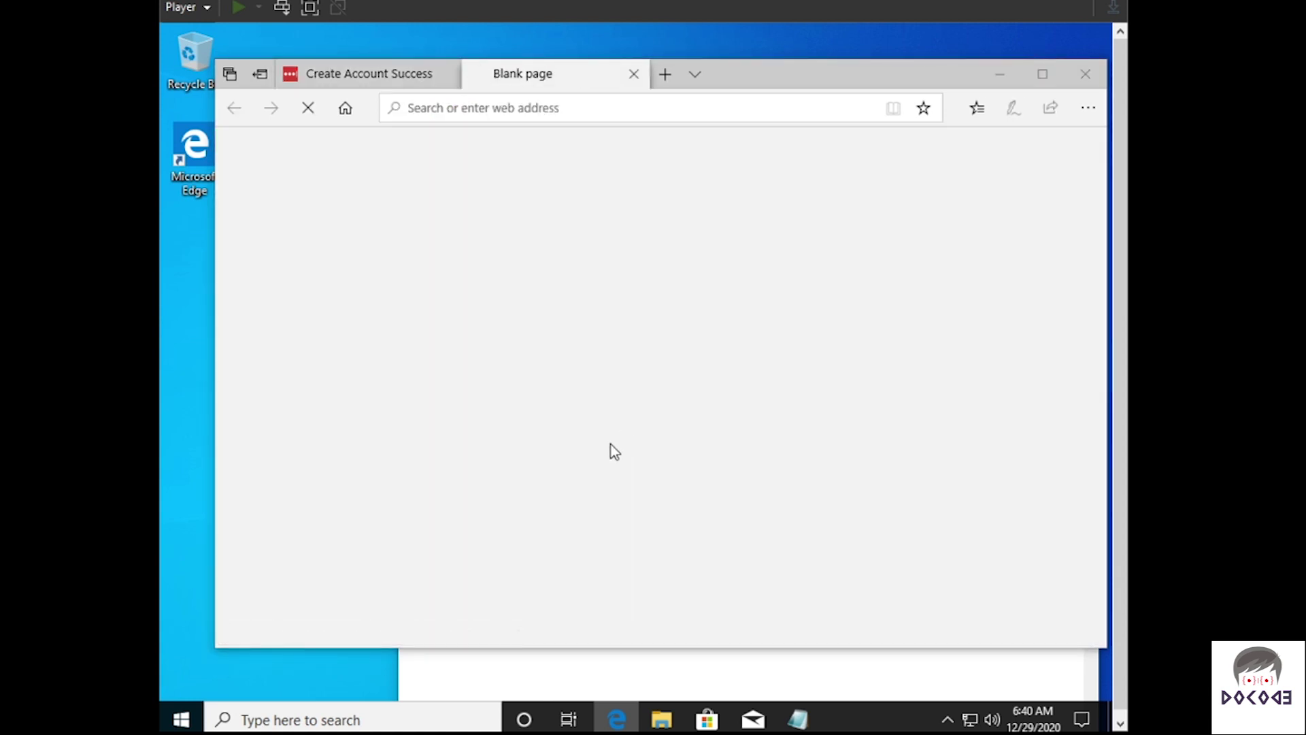
pyautogui.click(369, 75)
pyautogui.click(574, 79)
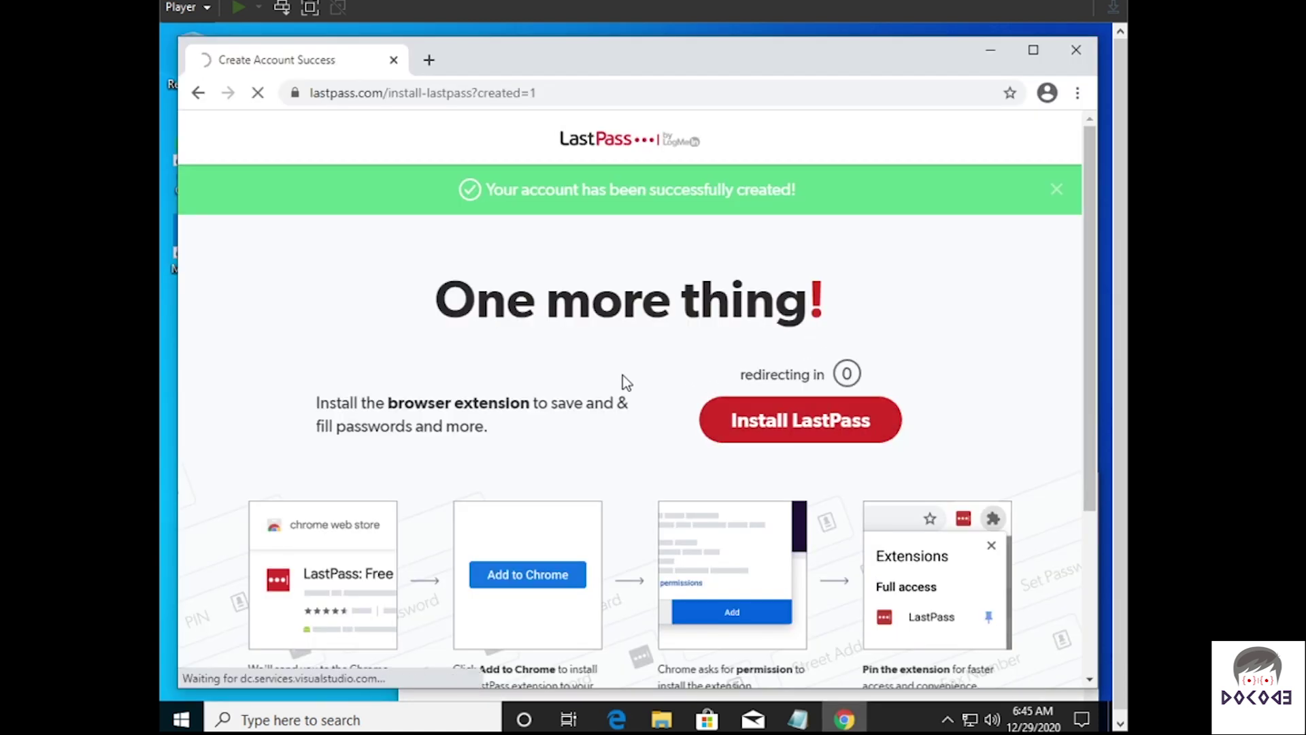
pyautogui.scroll(-3, 619, 381)
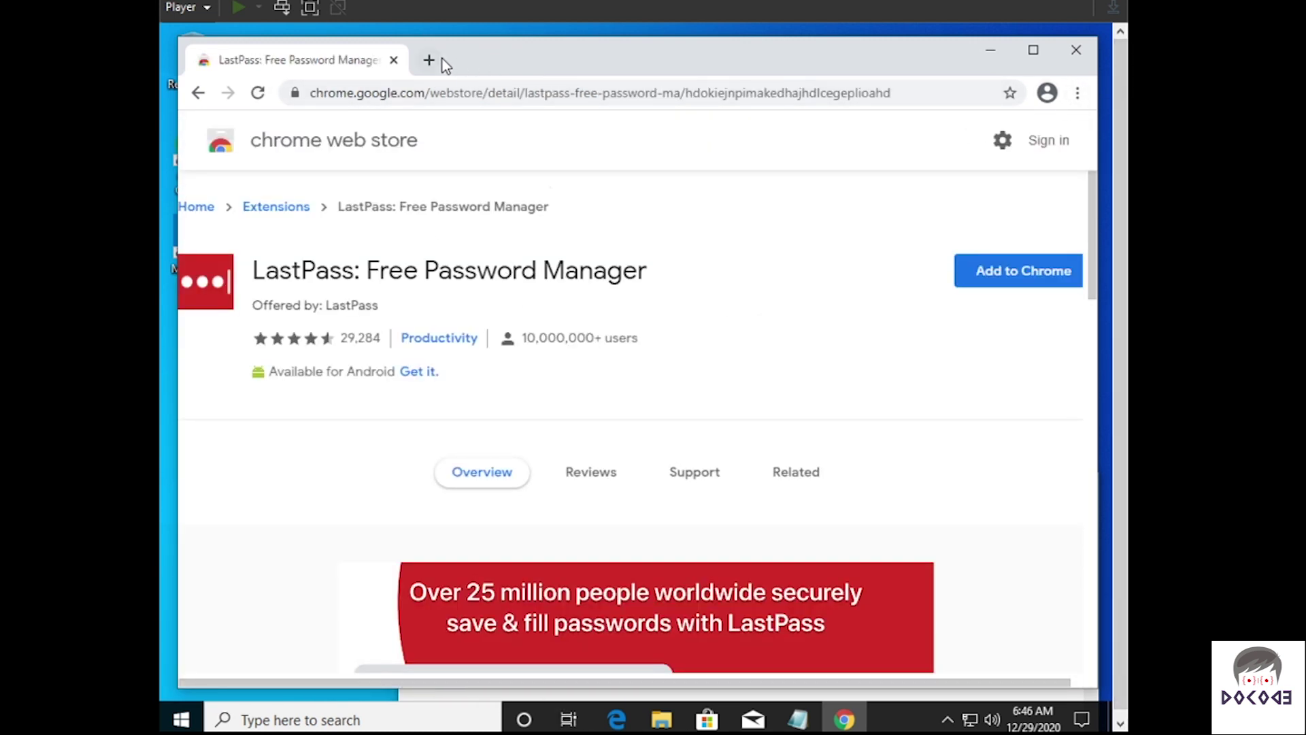
# - In a new tab, open Chrome's Extensions page and launch the Chrome Web Store from its sidebar
pyautogui.click(439, 63)
pyautogui.click(1077, 93)
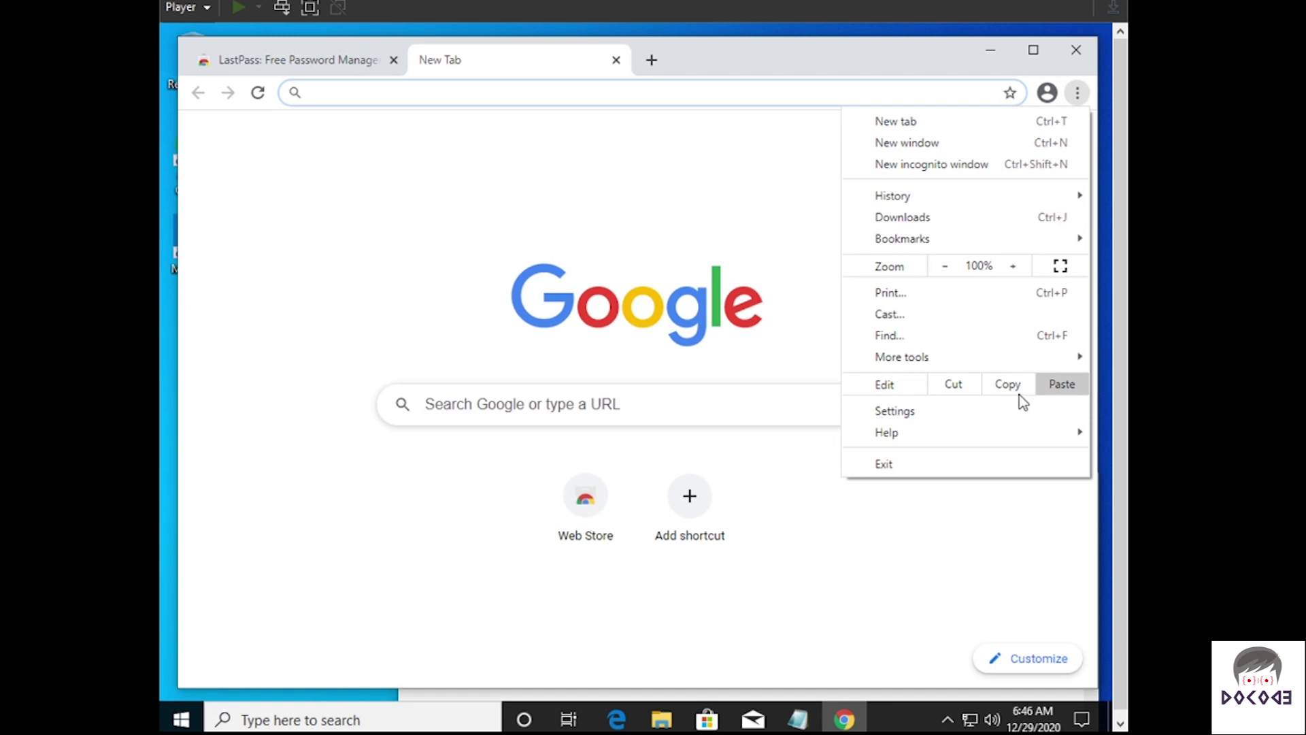
pyautogui.moveTo(942, 358)
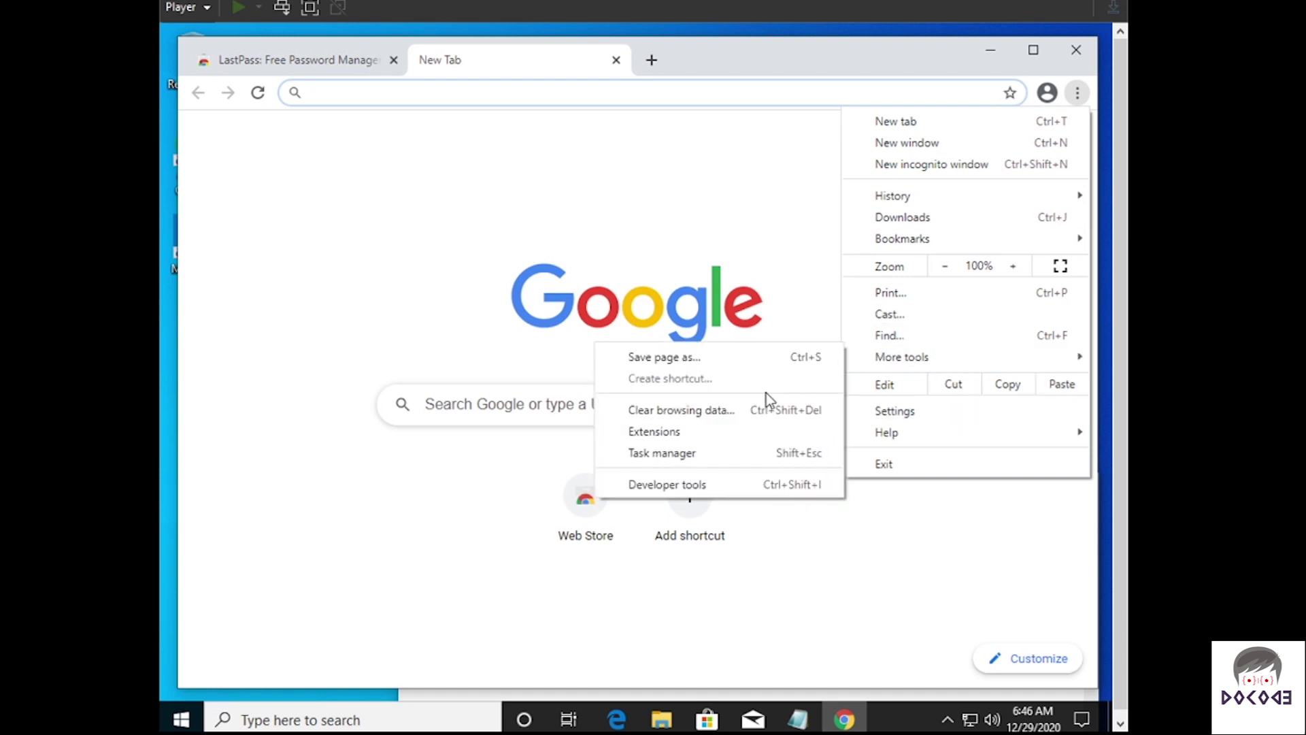
pyautogui.click(745, 432)
pyautogui.scroll(-1, 528, 618)
pyautogui.scroll(1, 651, 616)
pyautogui.scroll(1, 650, 612)
pyautogui.click(209, 137)
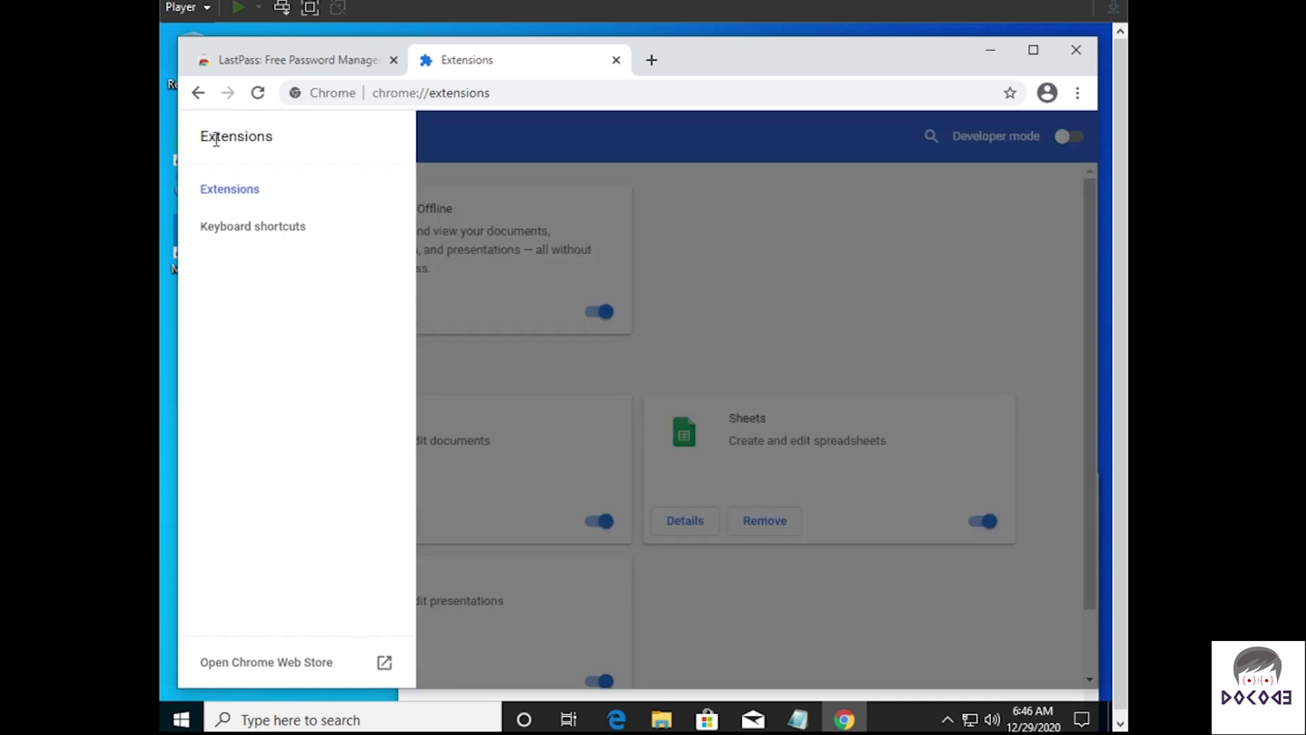
pyautogui.click(245, 662)
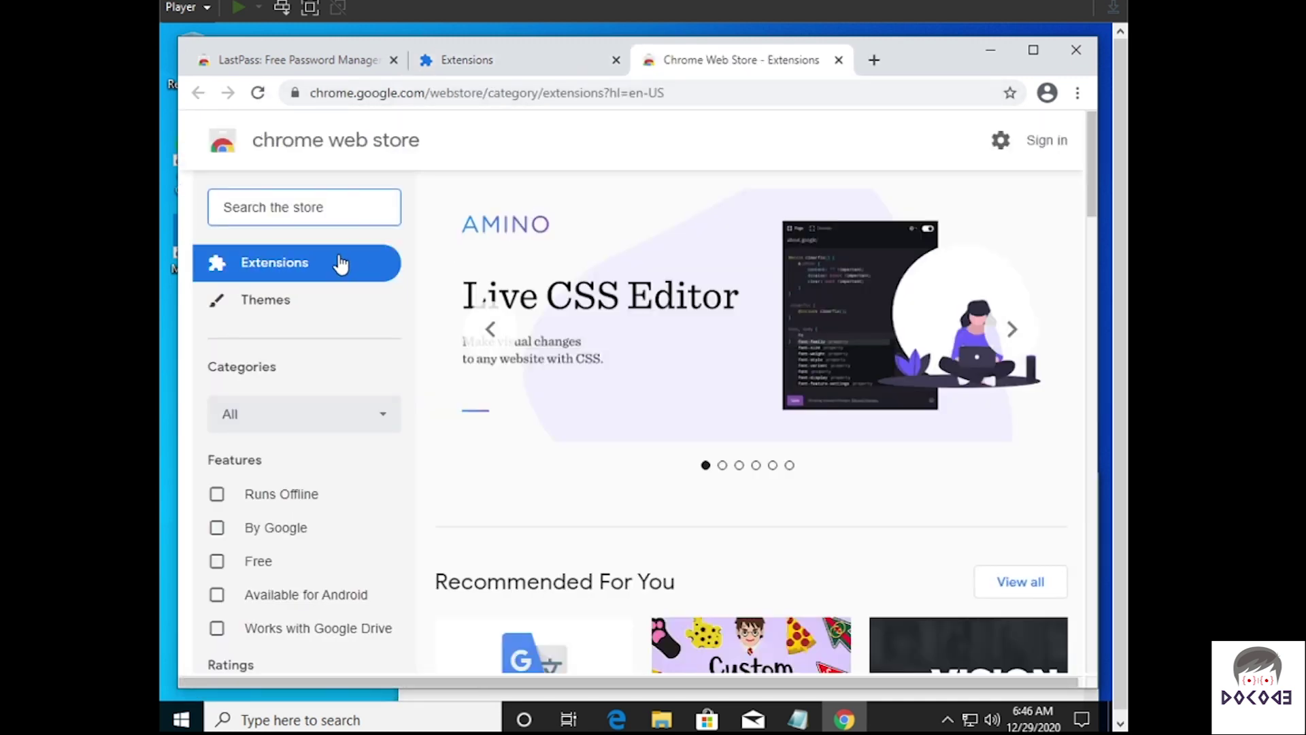
# - Search the Web Store for 'lastpass' and open the LastPass: Free Password Manager listing
pyautogui.write('last')
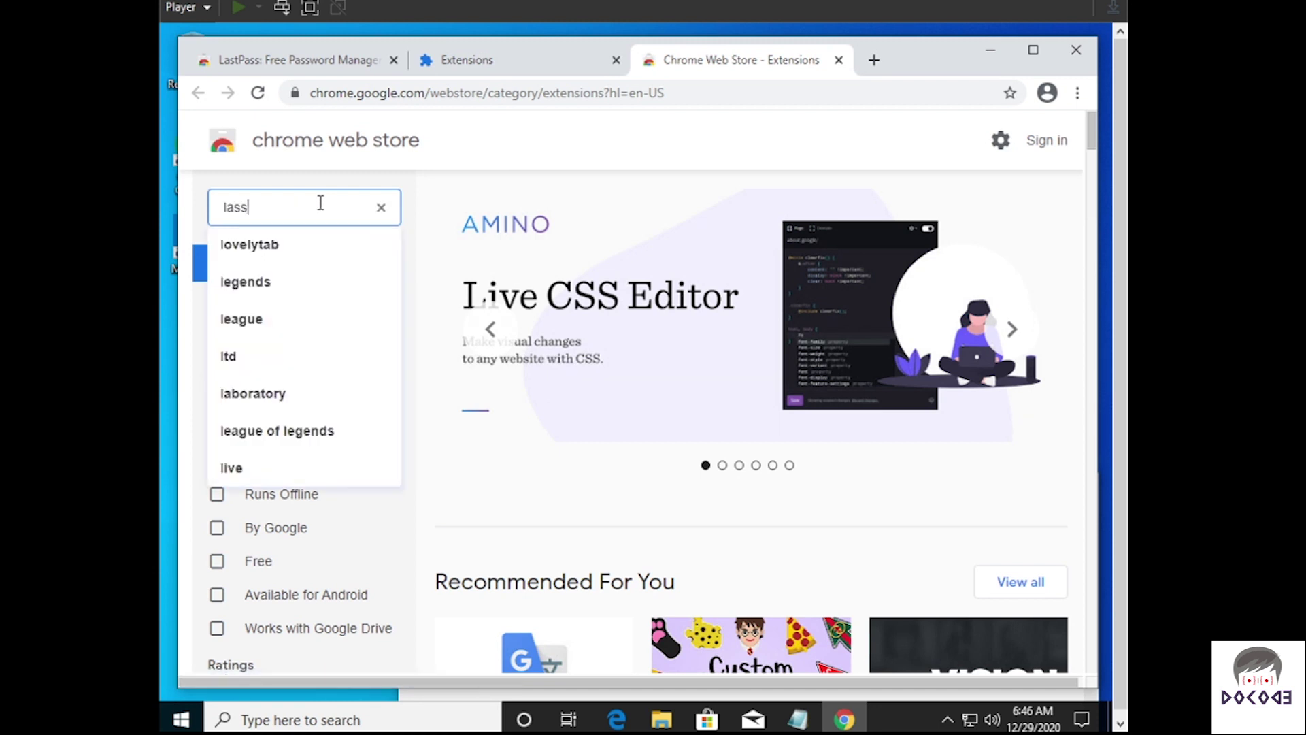
pyautogui.write('pass')
pyautogui.press('Return')
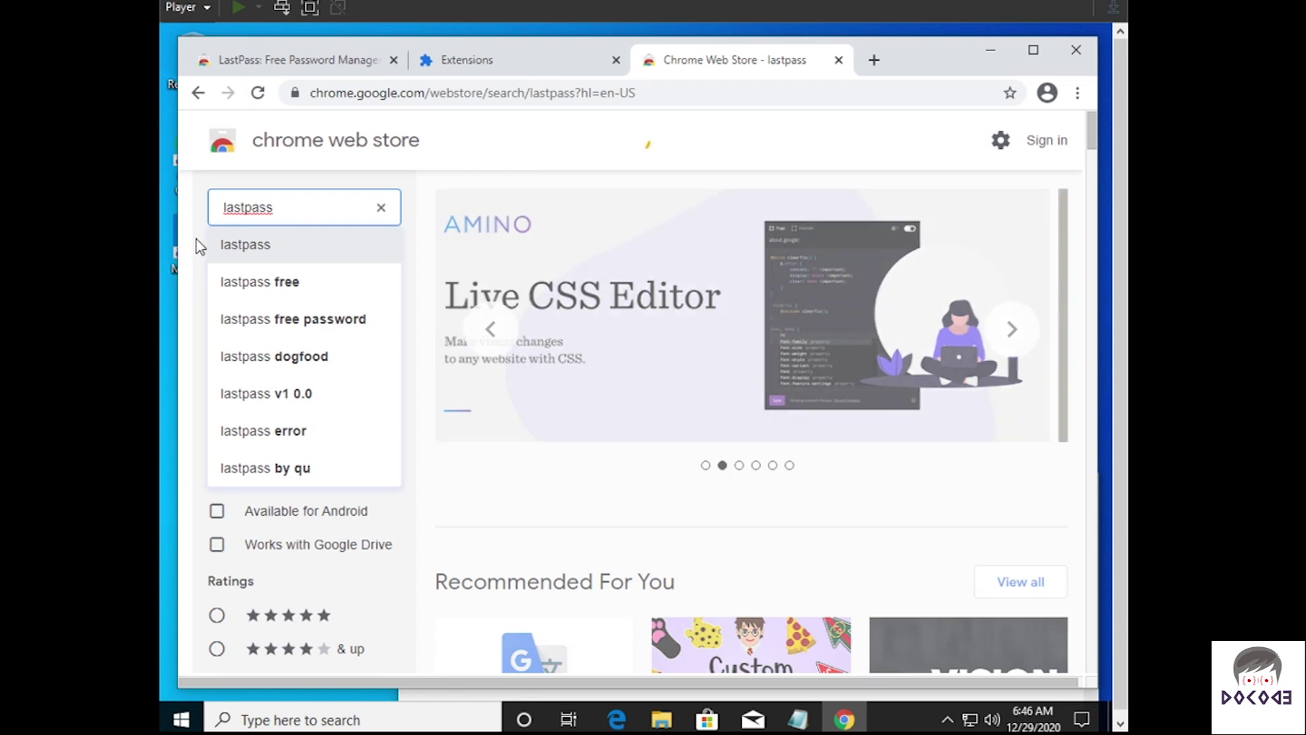
pyautogui.click(789, 285)
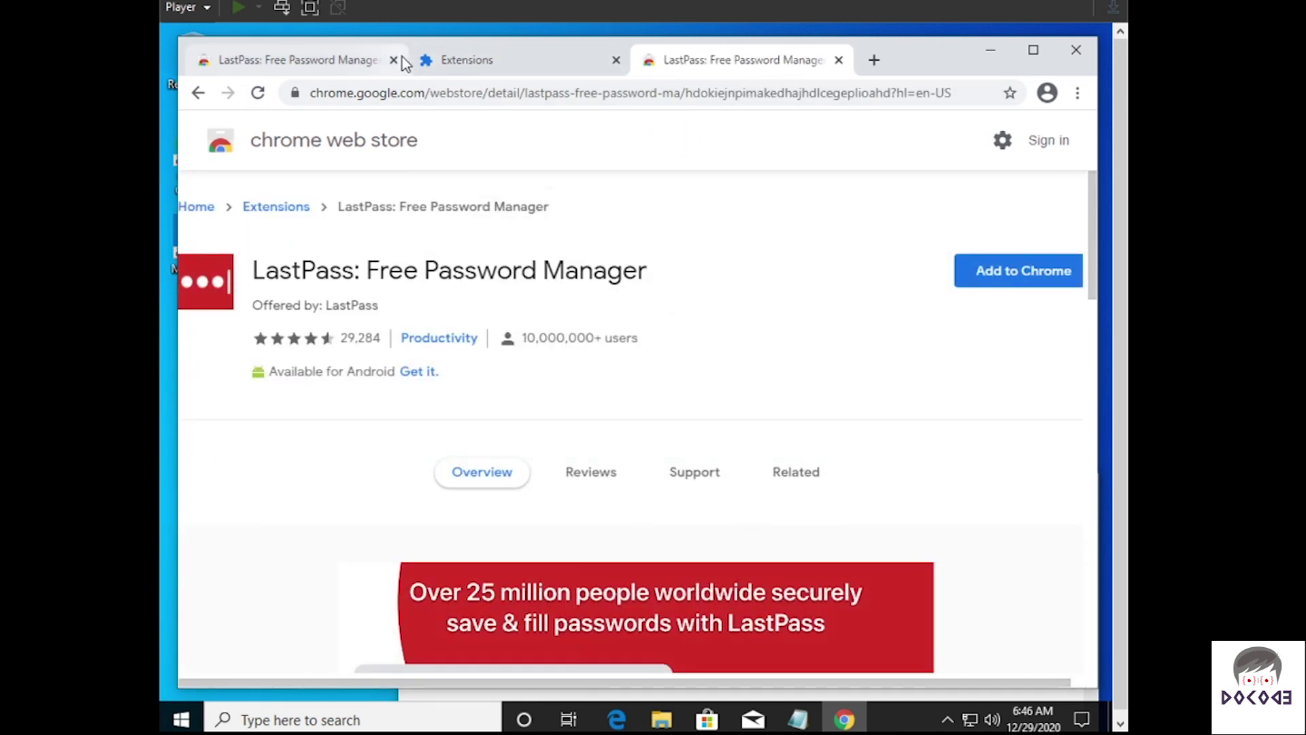
# - Close the older store tab and the Extensions tab, then add the LastPass extension to Chrome
pyautogui.click(394, 60)
pyautogui.click(394, 60)
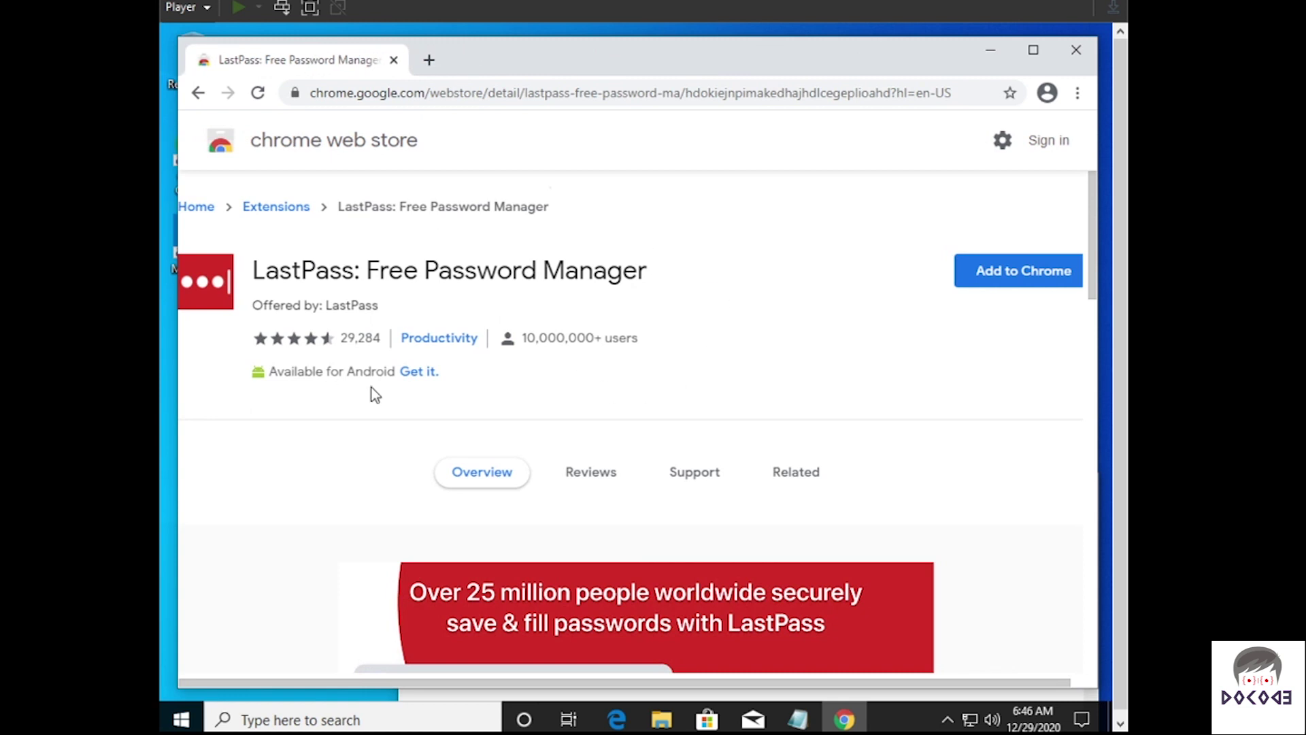
pyautogui.click(1028, 272)
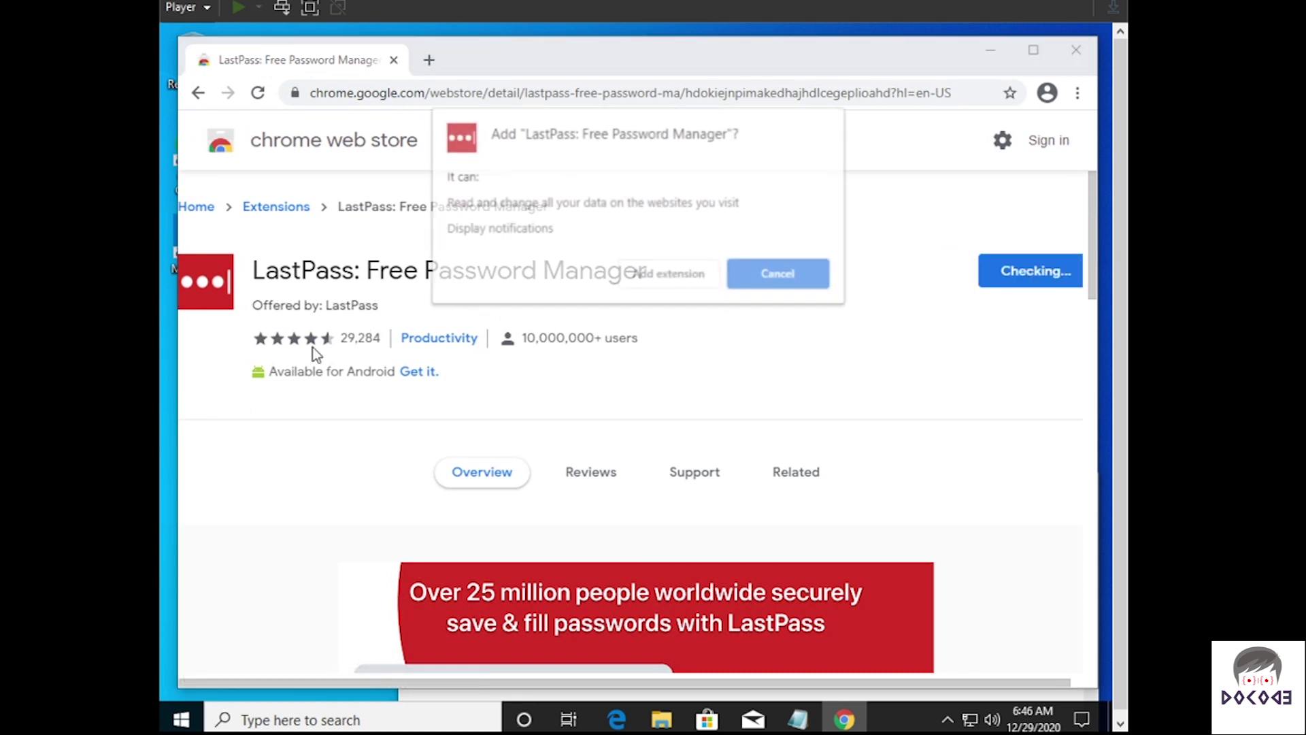
pyautogui.click(689, 285)
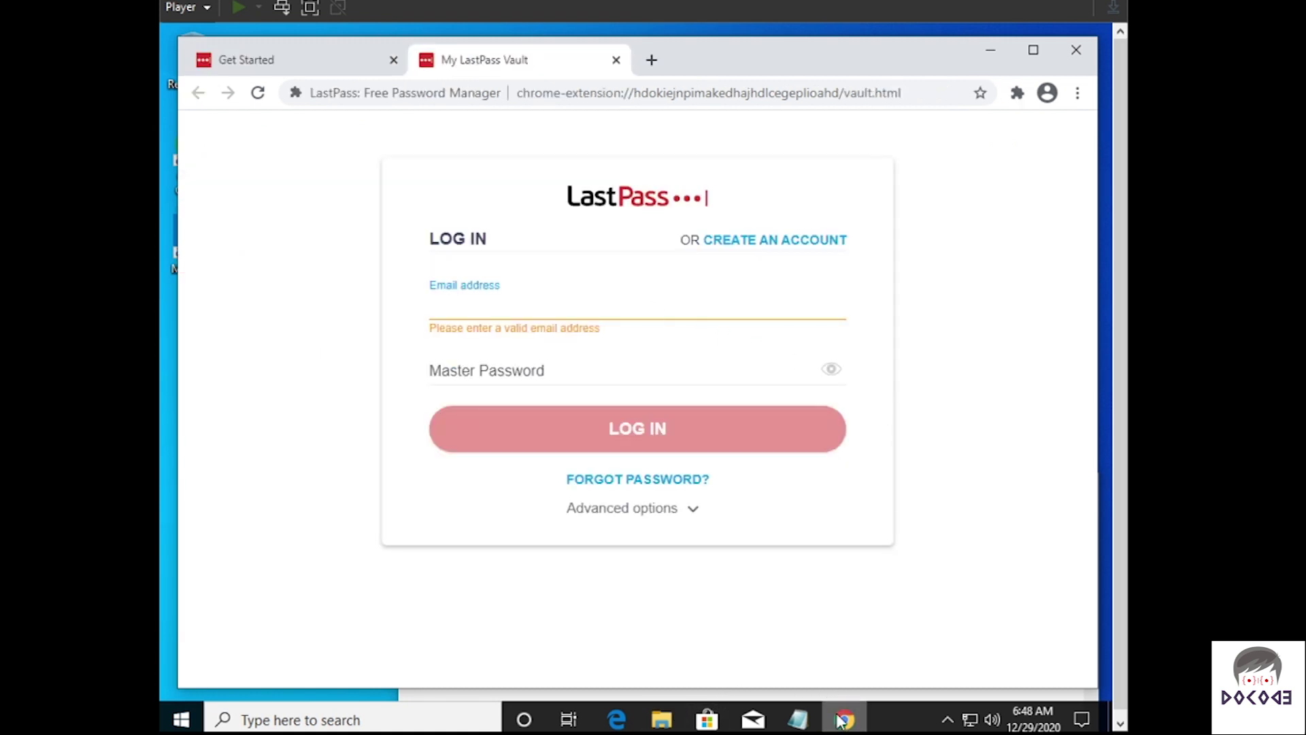
# - Enter the account's Gmail address in the LastPass Email address field, fixing typos
pyautogui.click(797, 719)
pyautogui.click(580, 310)
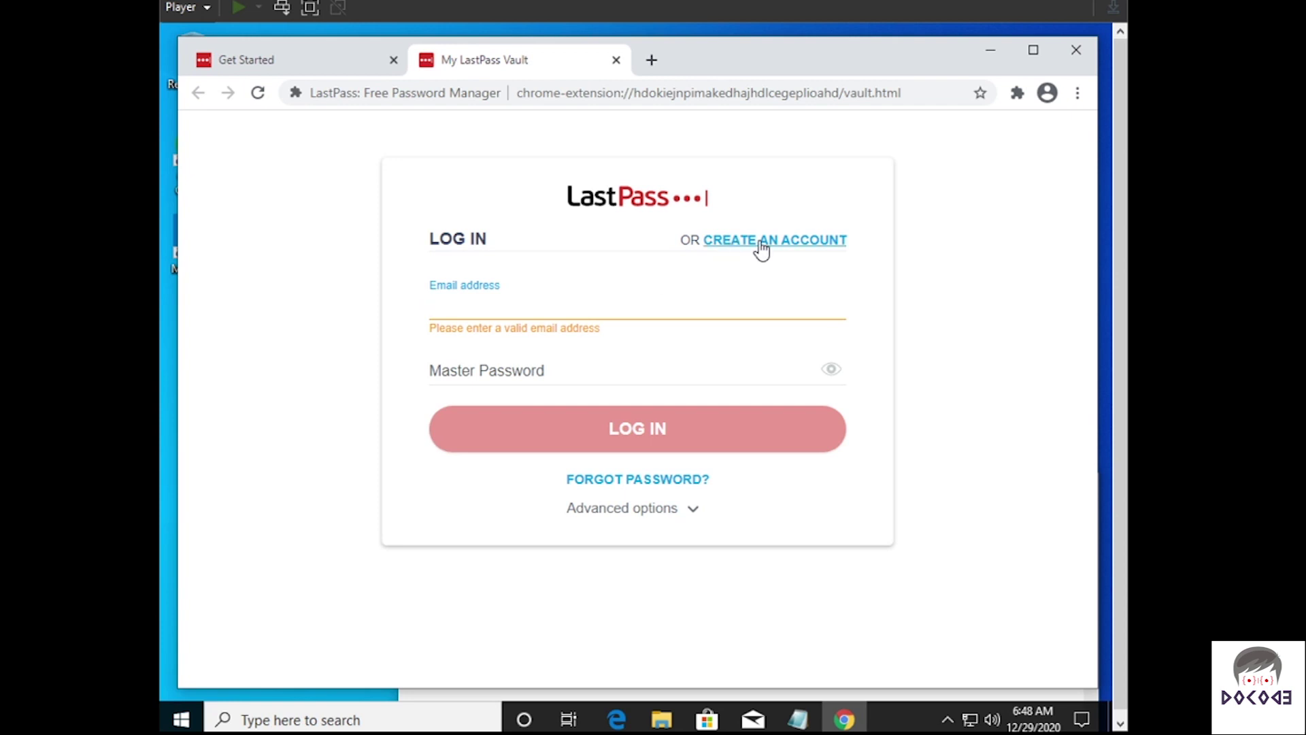
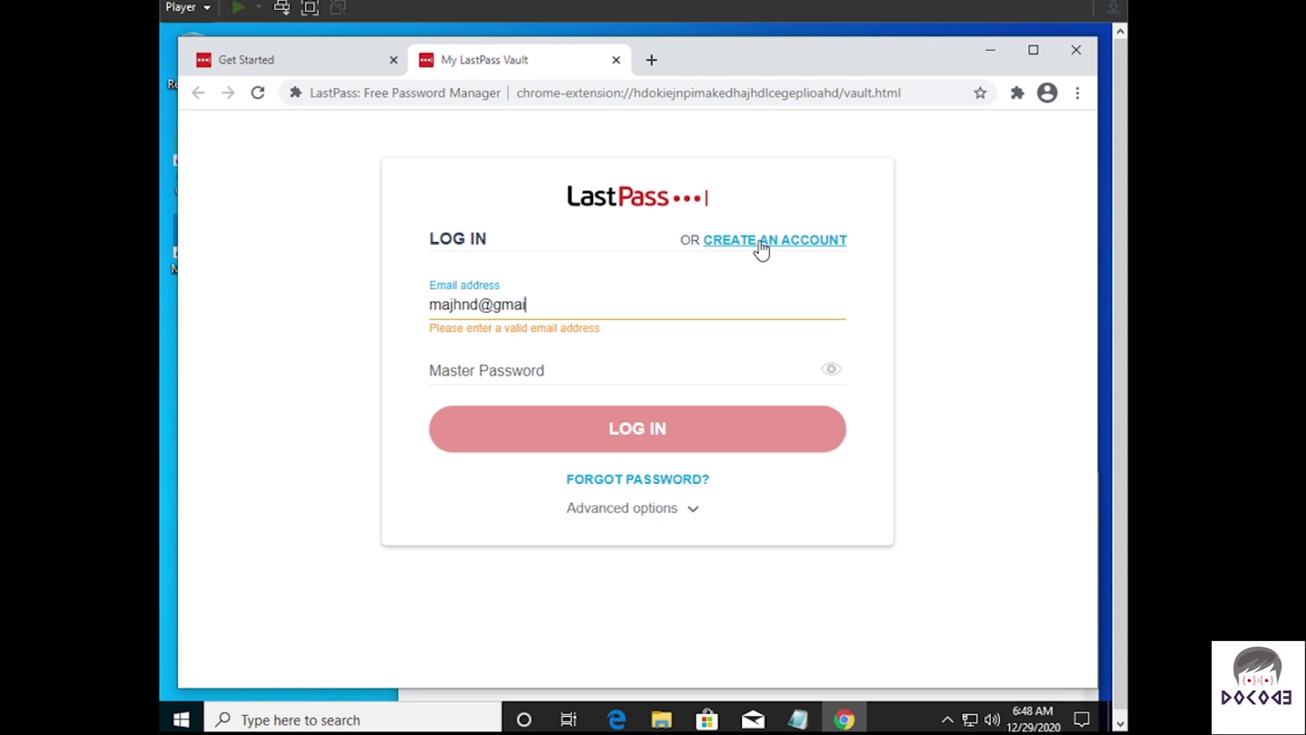
pyautogui.press('Tab')
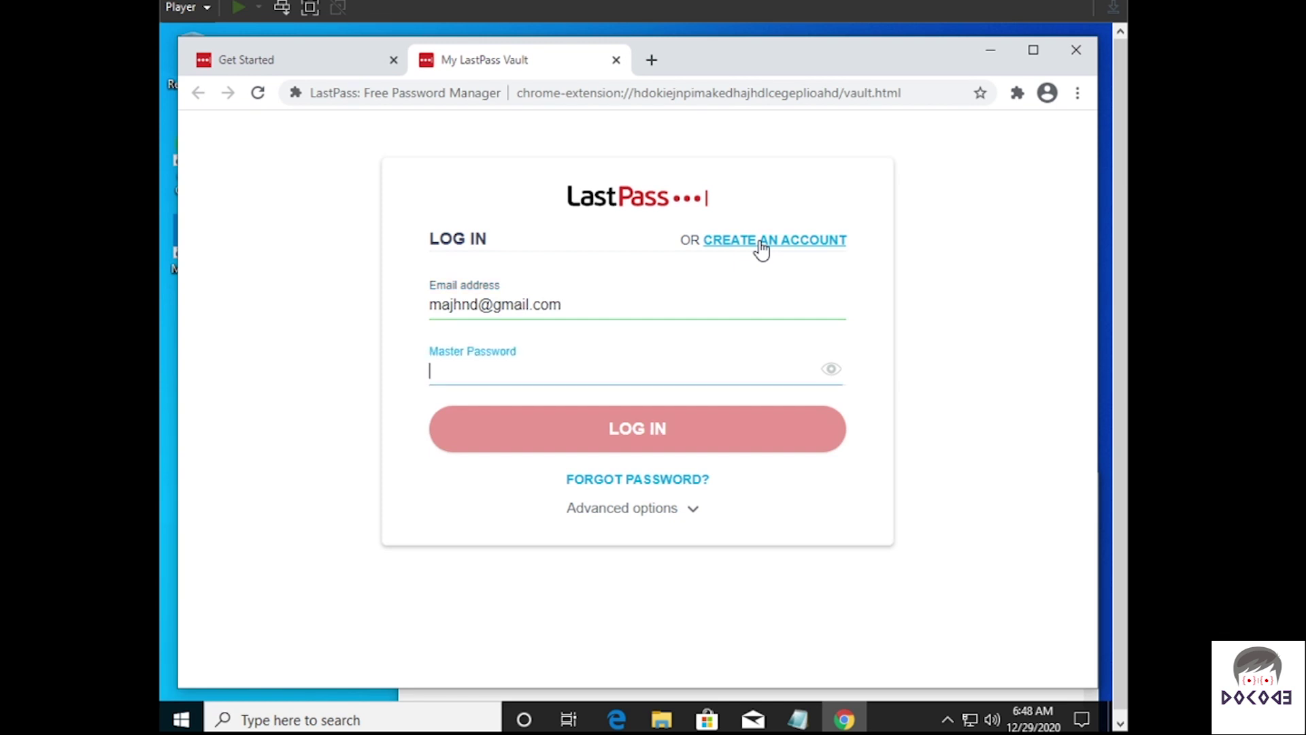
# - Copy the master password from Notepad and paste it into the master password field
pyautogui.click(797, 719)
pyautogui.click(560, 539)
pyautogui.hotkey('ctrl', 'a')
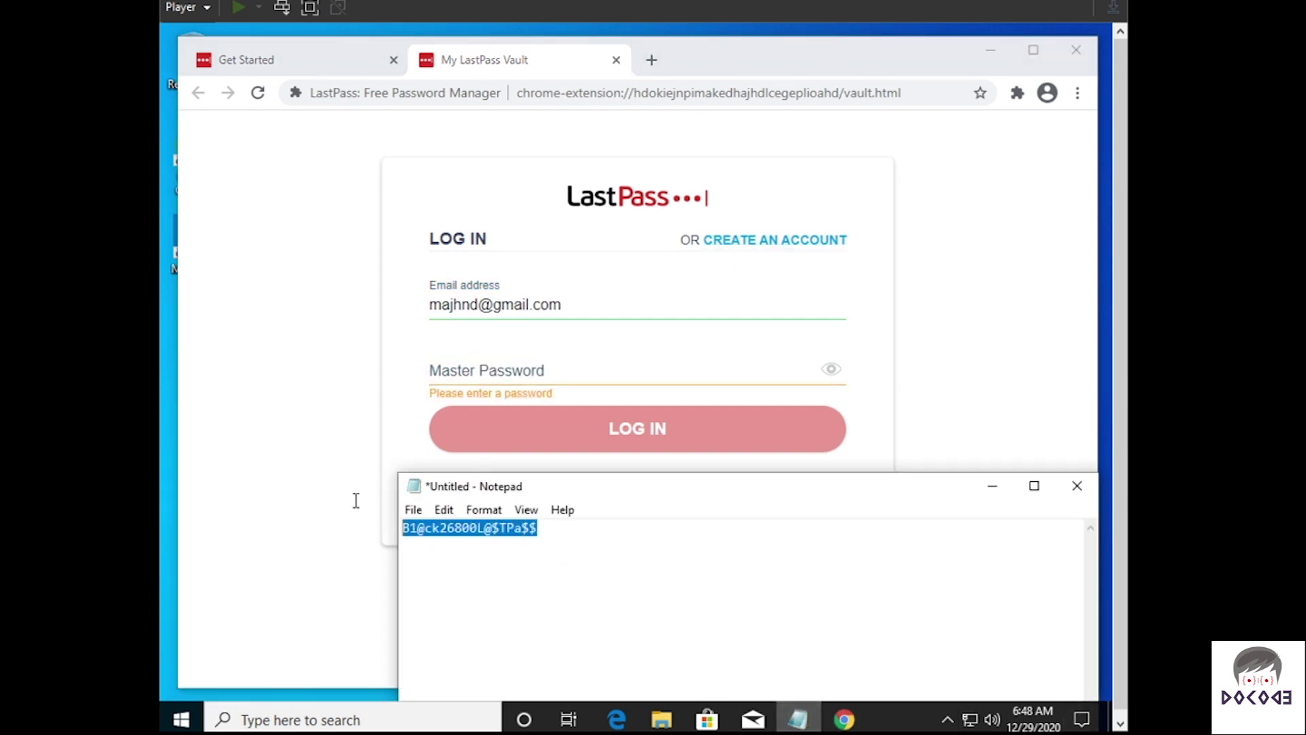
pyautogui.click(507, 360)
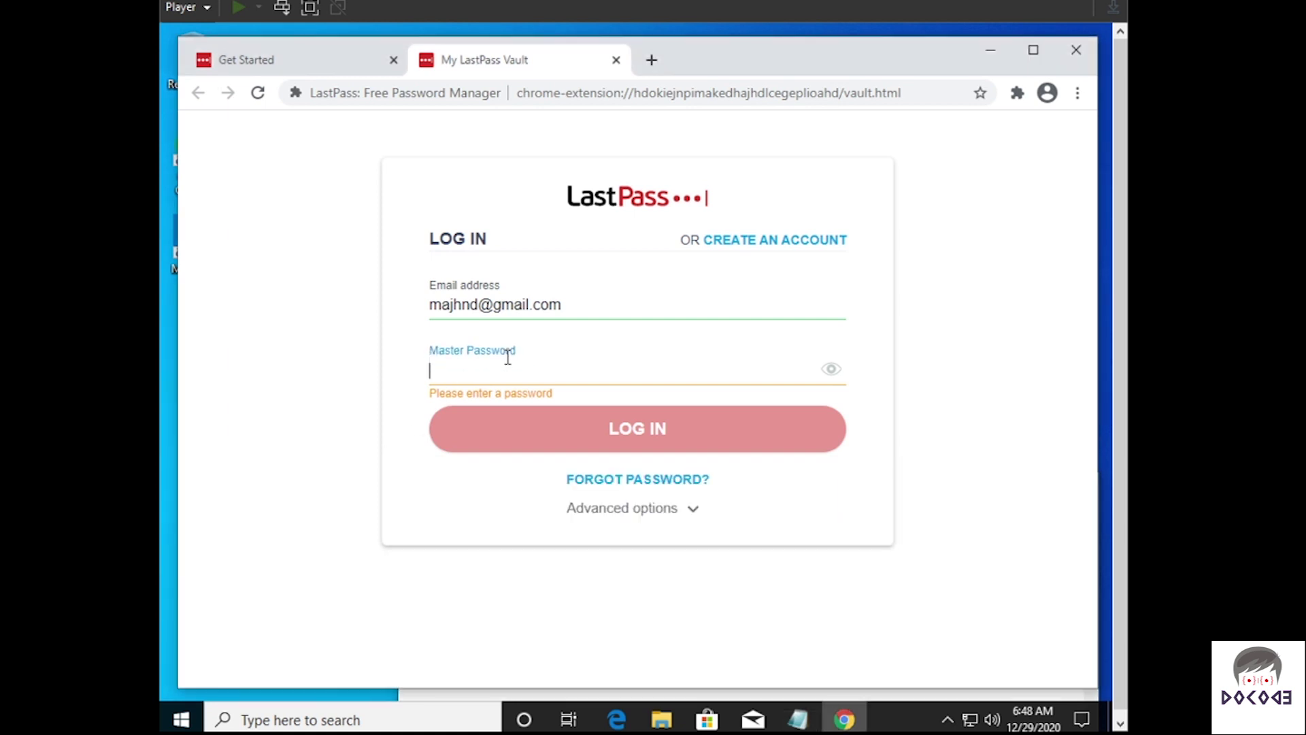
pyautogui.hotkey('ctrl', 'v')
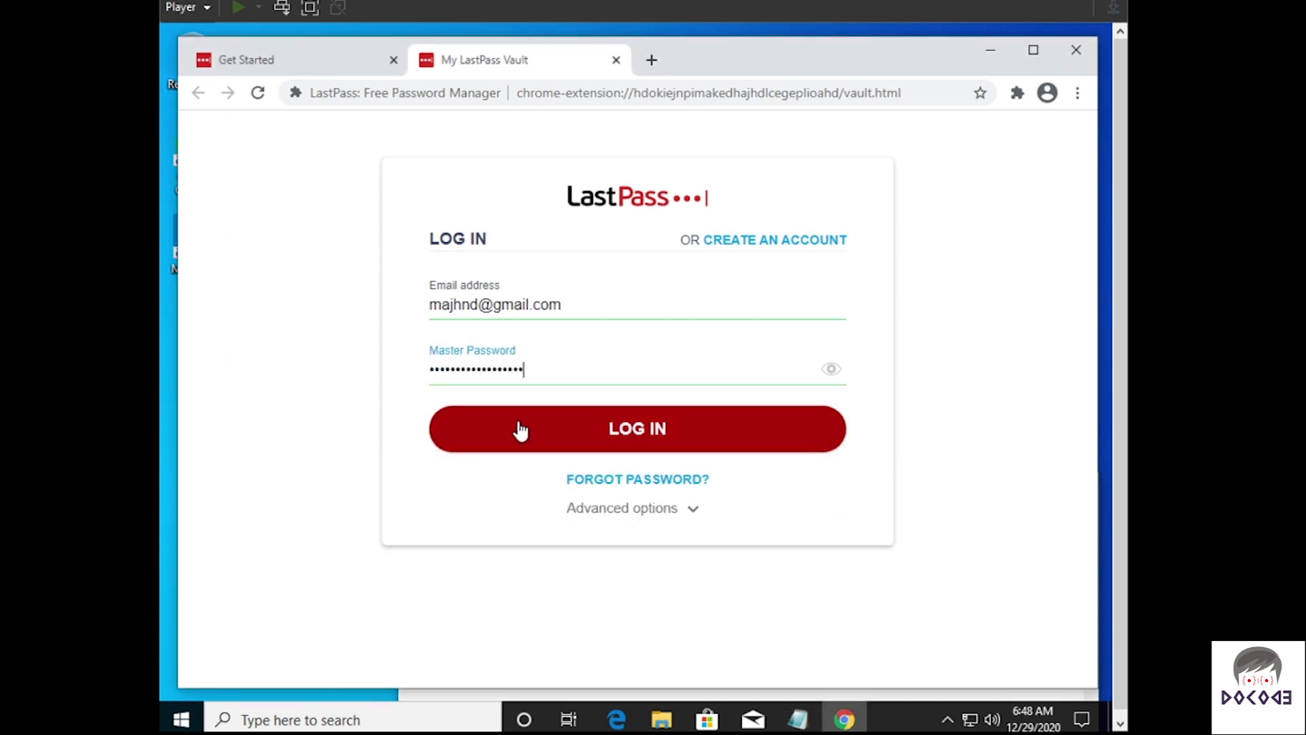
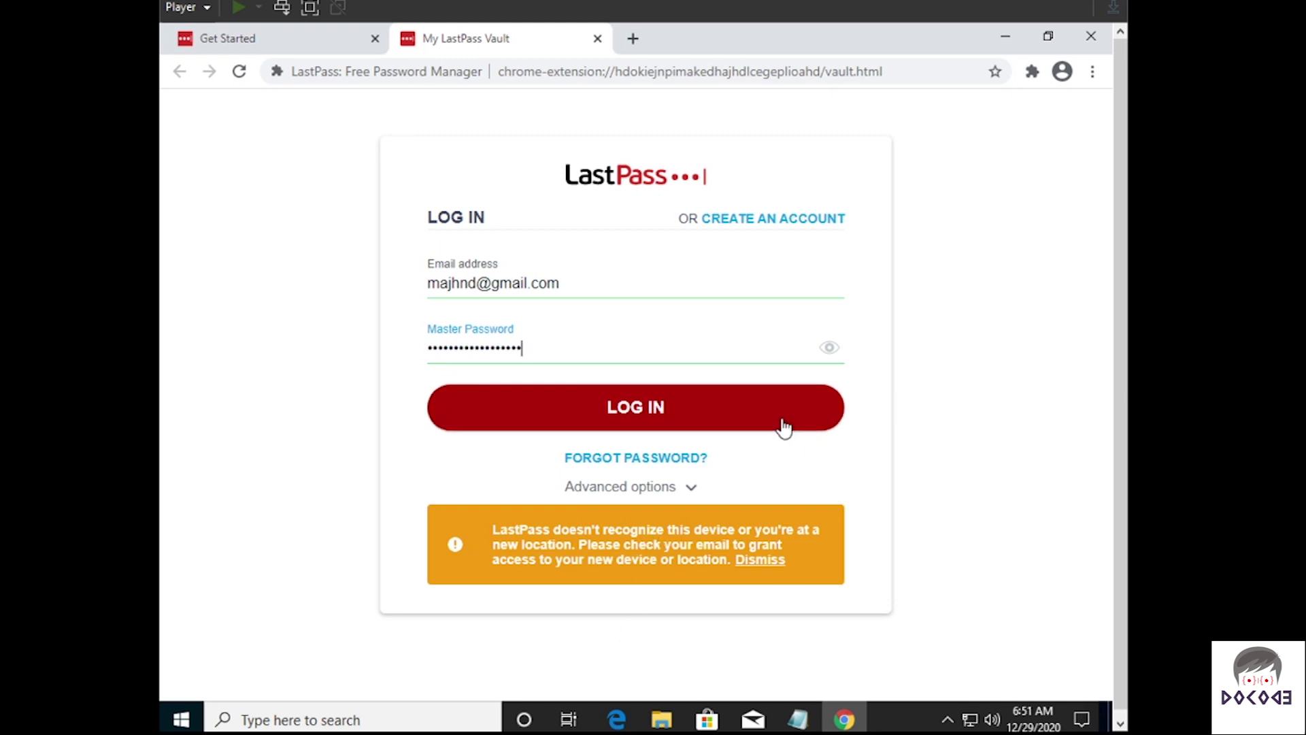
# - Log in to the empty LastPass vault and bring up the How It Works page
pyautogui.click(758, 427)
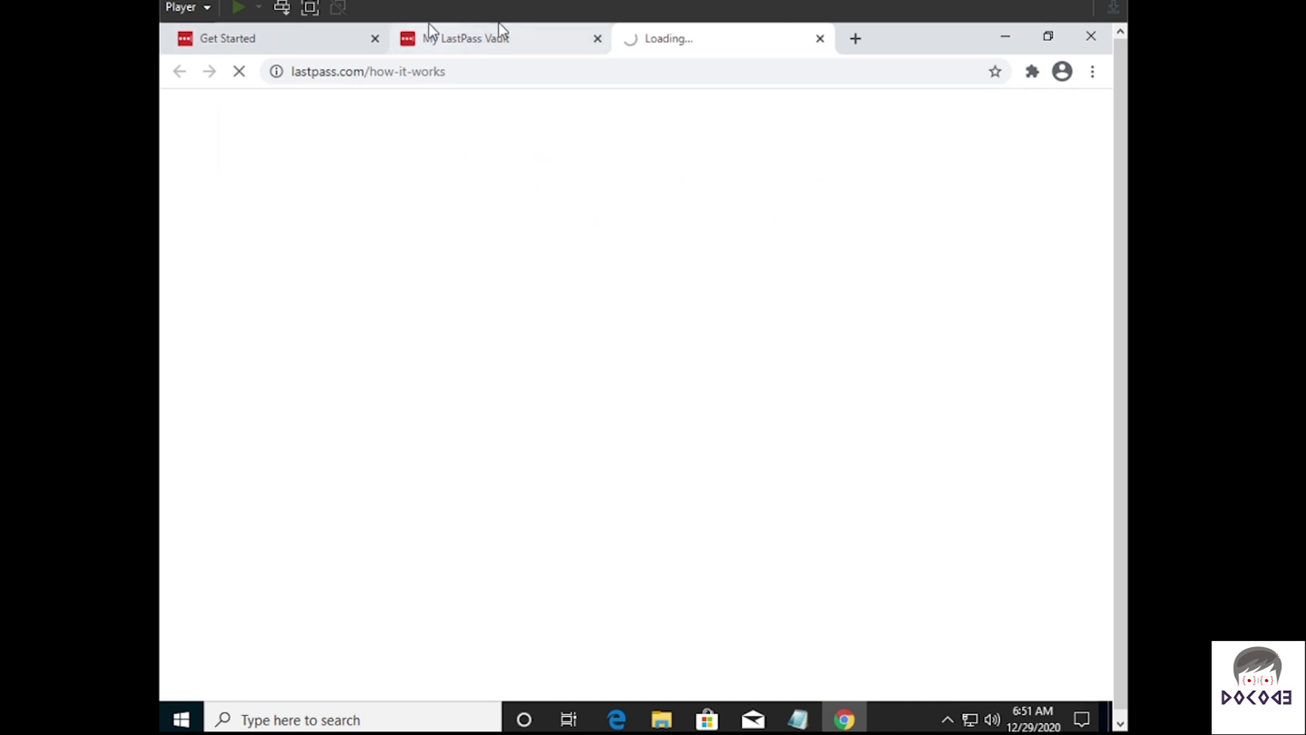
pyautogui.click(505, 47)
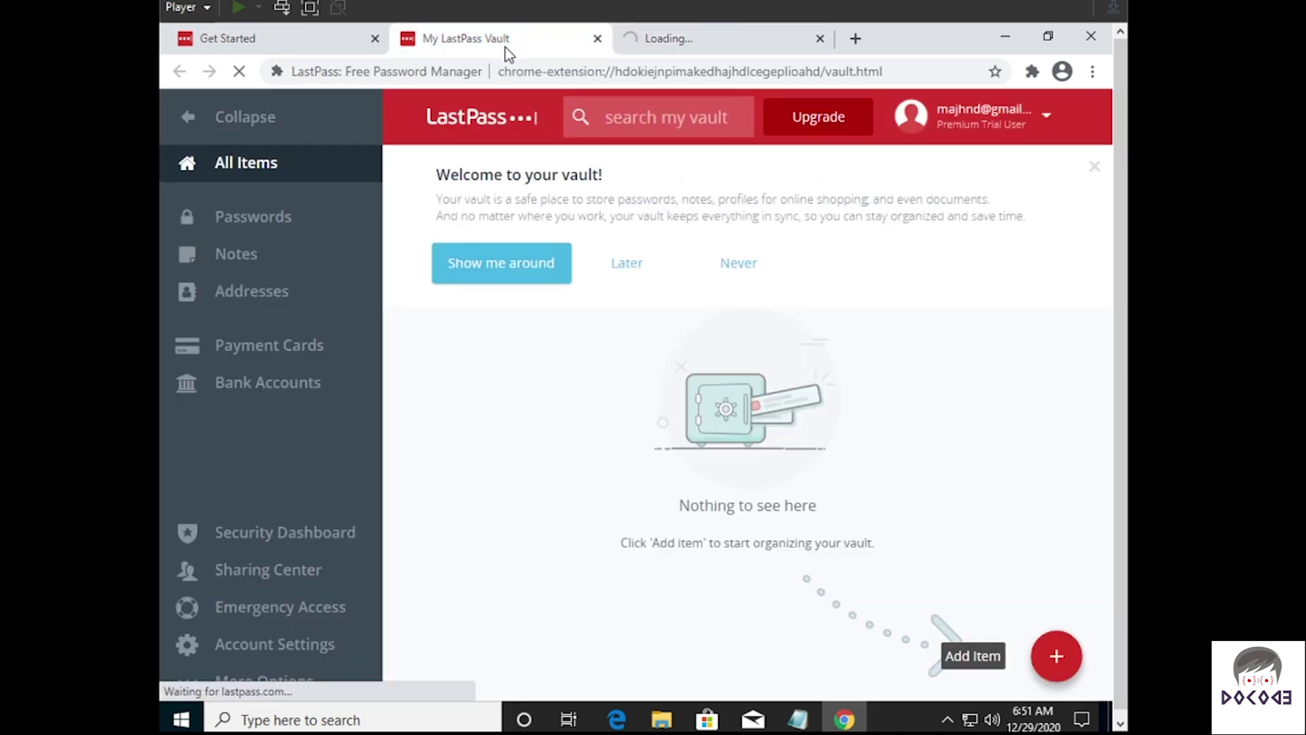
pyautogui.click(742, 42)
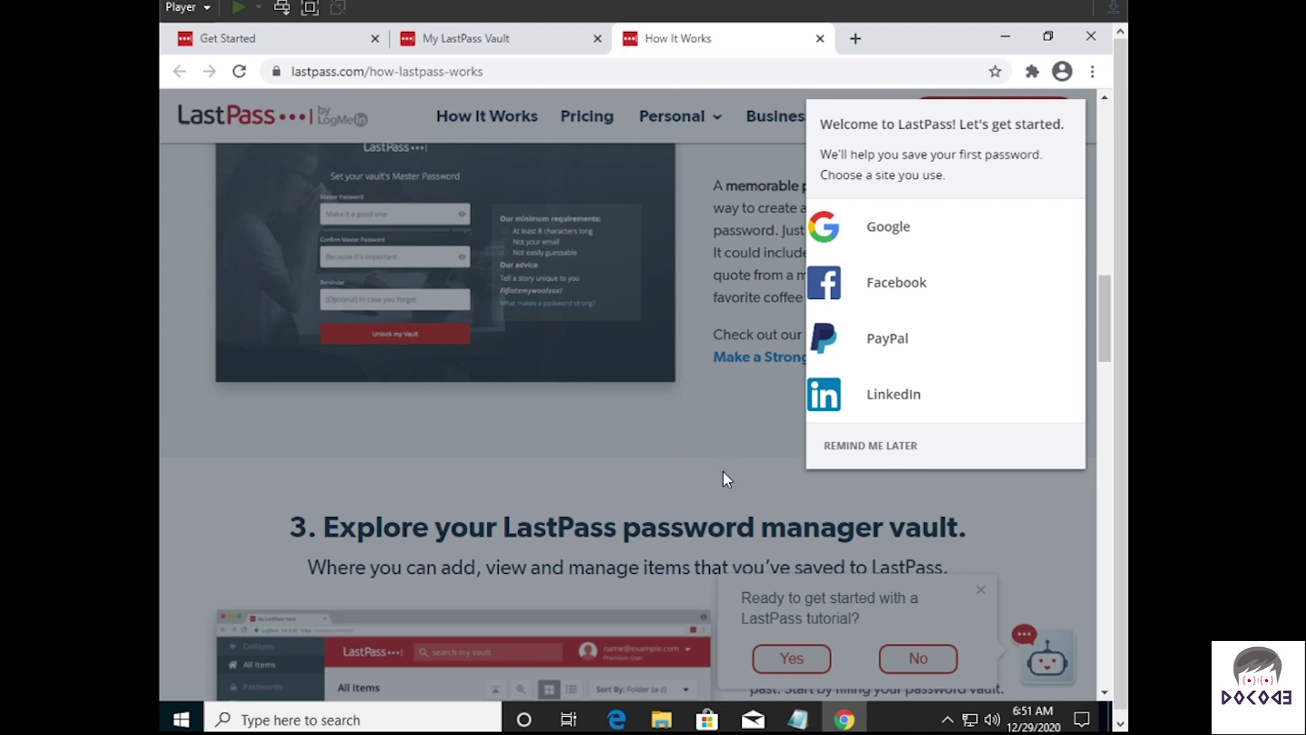
# - Choose Google as the first site, go back from its 404 page, and close the tutorial prompt
pyautogui.click(915, 228)
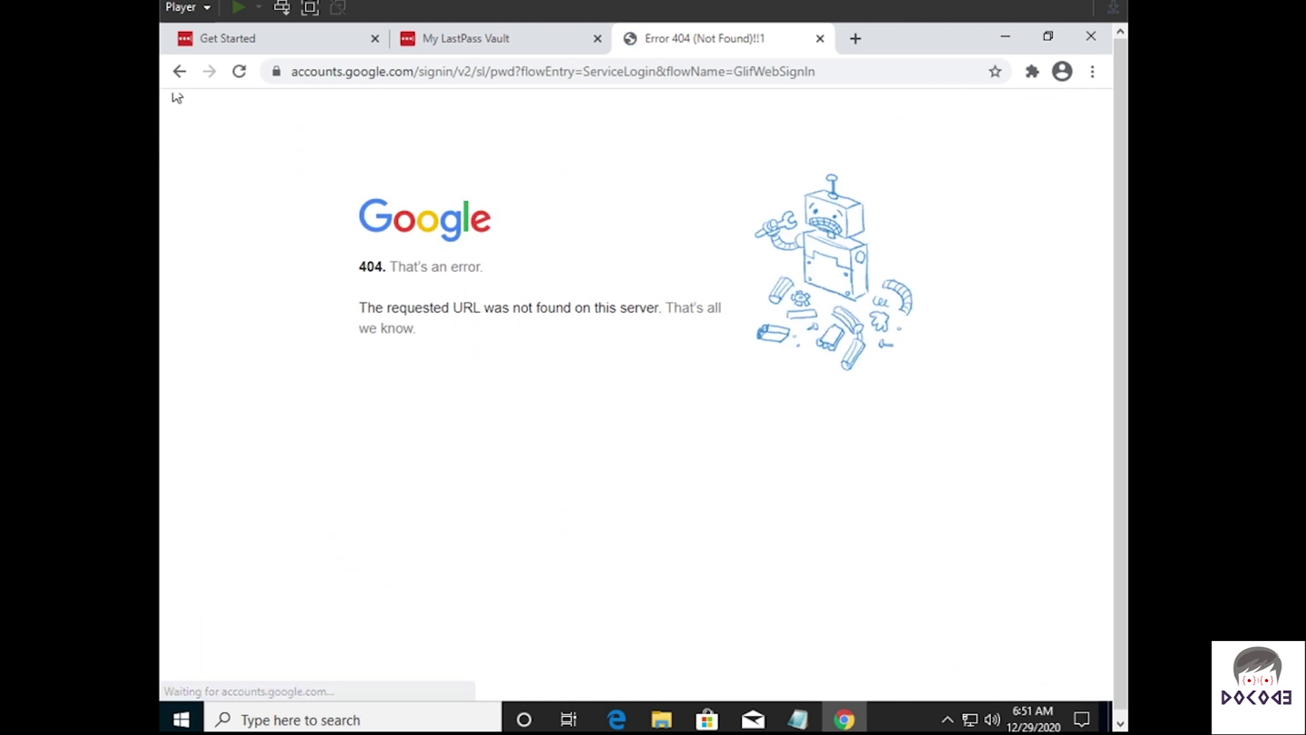
pyautogui.click(179, 71)
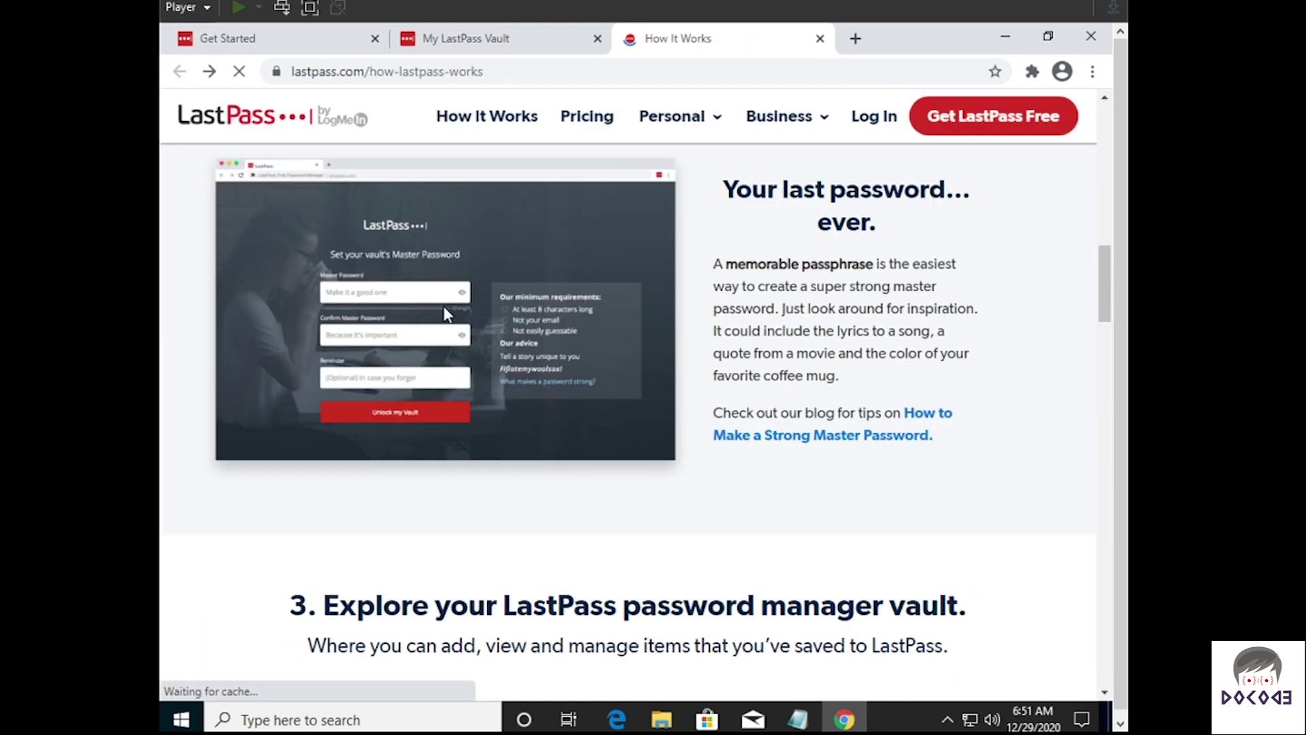
pyautogui.scroll(10, 804, 434)
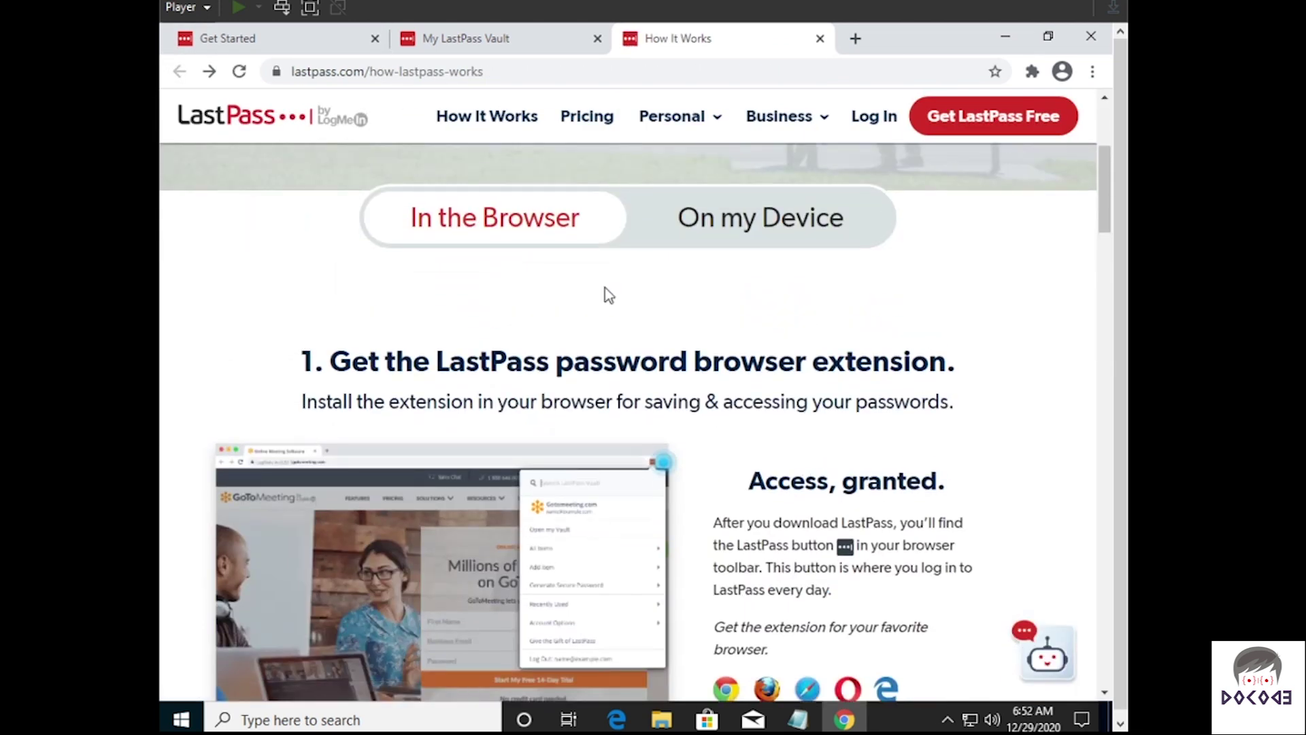
pyautogui.scroll(-1, 626, 361)
pyautogui.moveTo(315, 269); pyautogui.dragTo(954, 271)
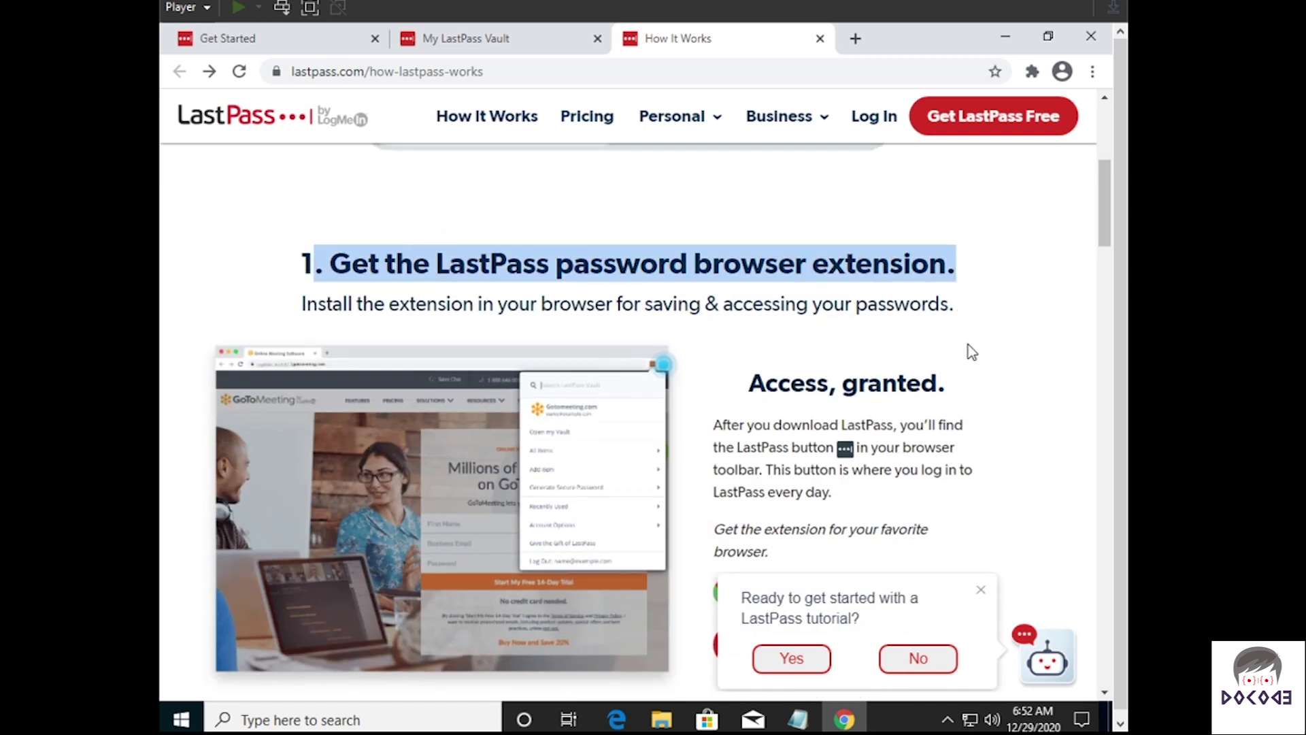
pyautogui.scroll(-10, 969, 345)
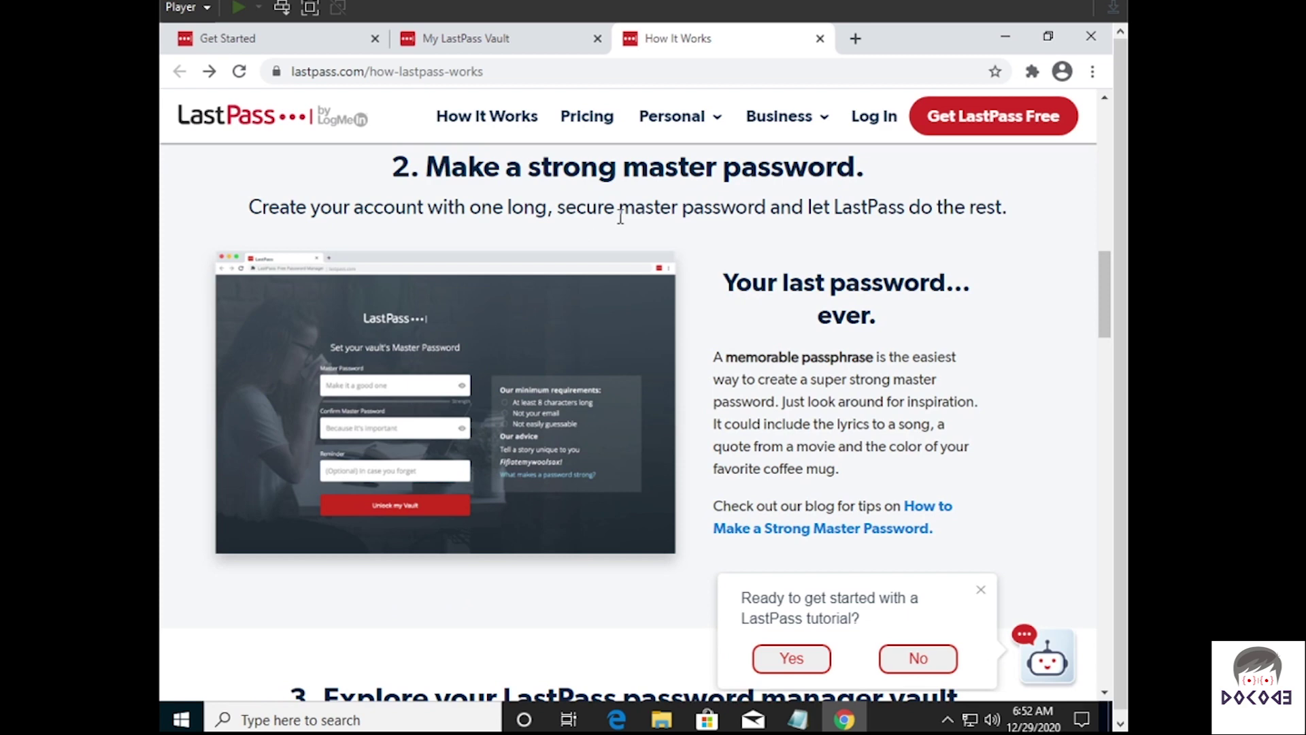
pyautogui.scroll(5, 803, 360)
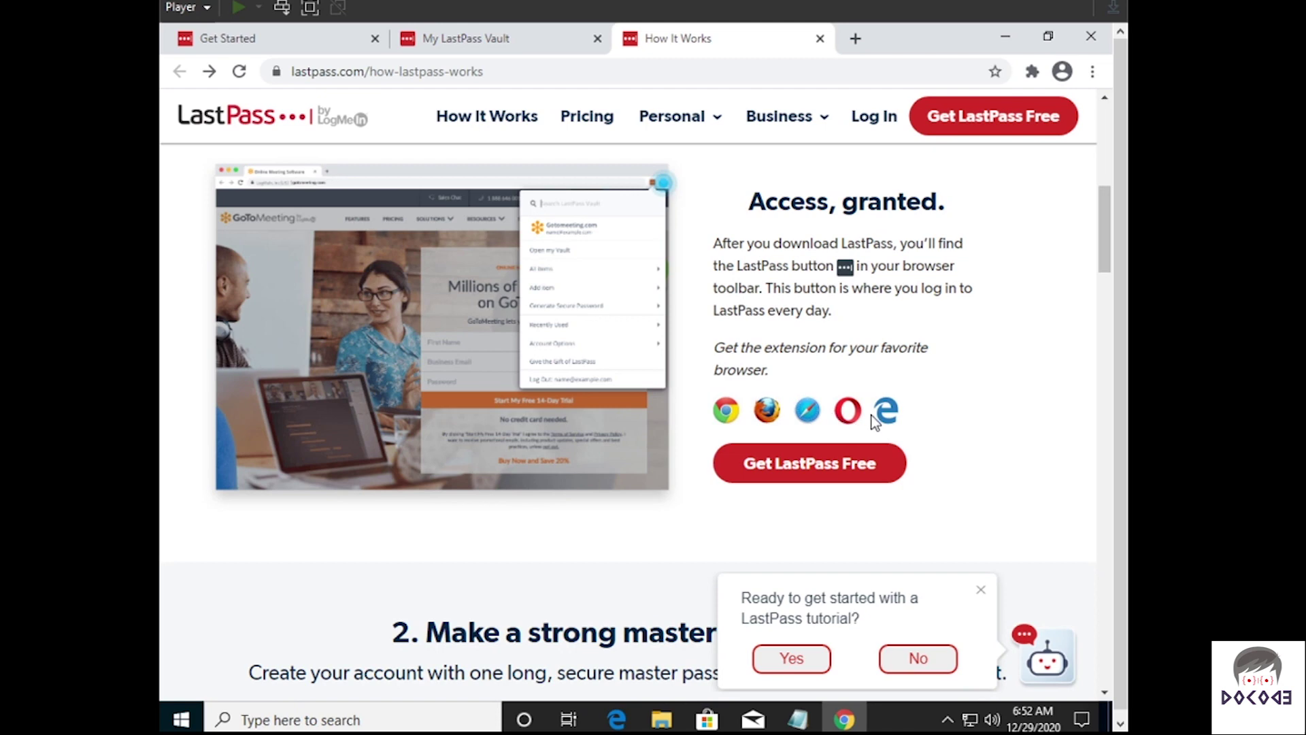
pyautogui.click(978, 595)
pyautogui.scroll(-4, 952, 570)
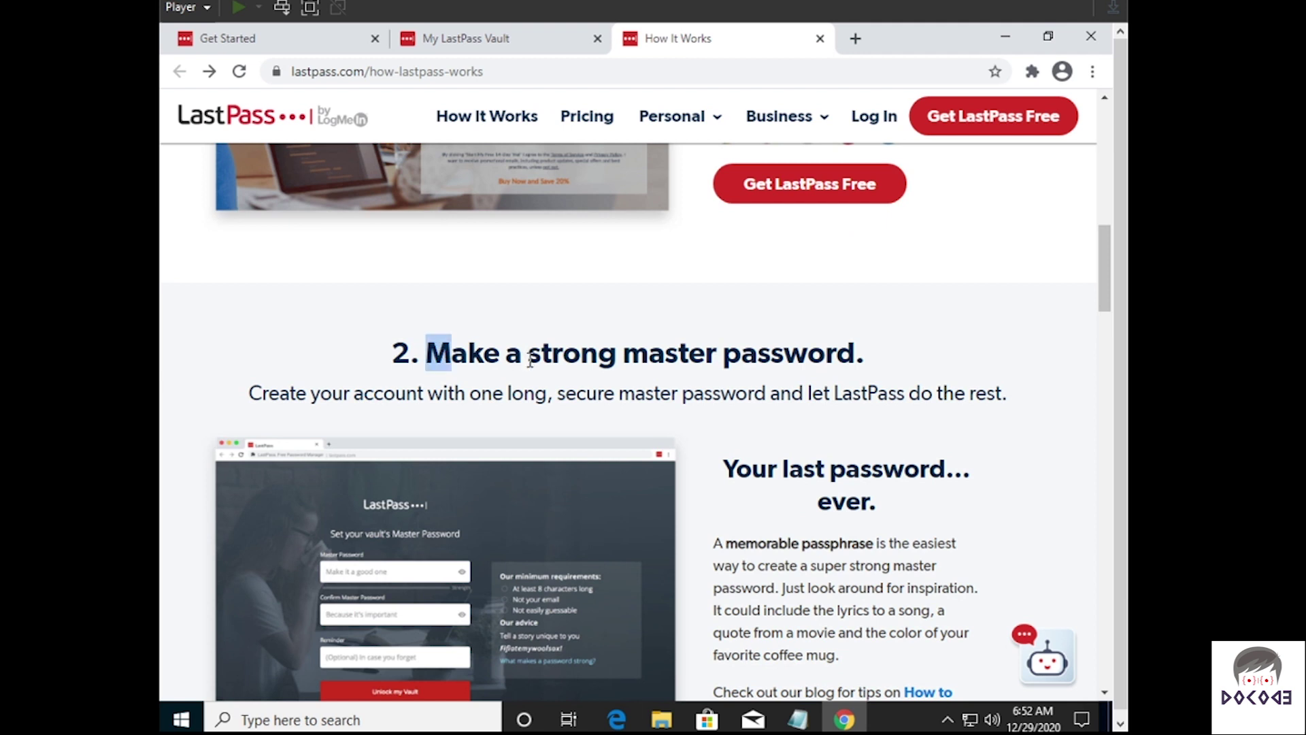
# - Read the How It Works steps, including Make a strong master password, then return to the vault
pyautogui.moveTo(427, 354); pyautogui.dragTo(937, 369)
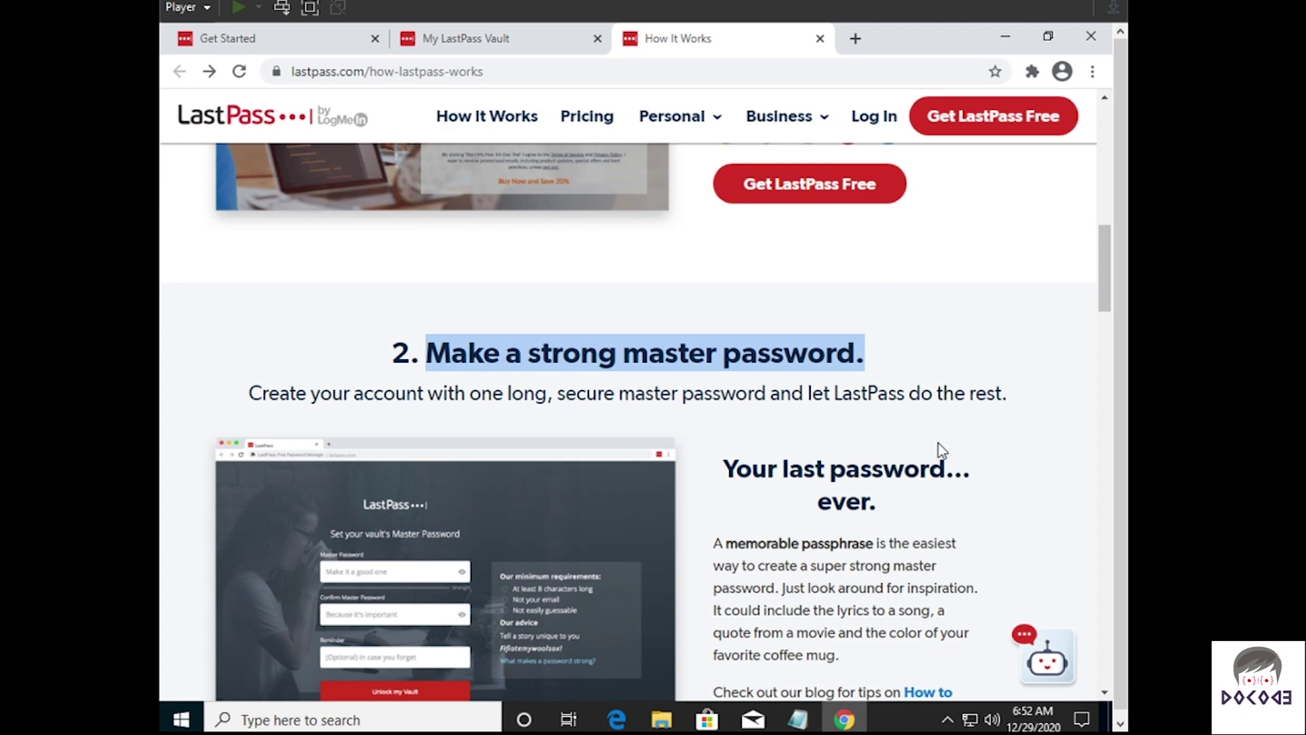
pyautogui.scroll(-5, 940, 442)
pyautogui.scroll(4, 766, 417)
pyautogui.click(861, 410)
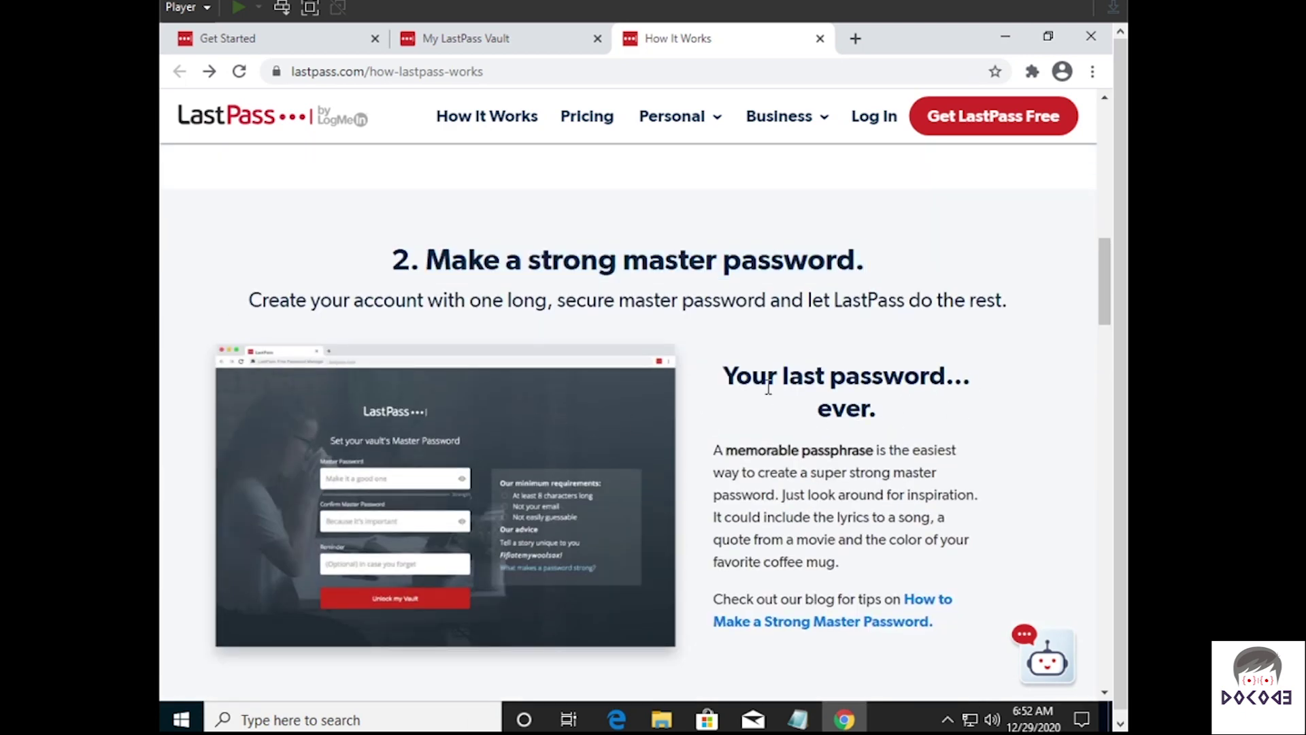
pyautogui.scroll(-5, 770, 385)
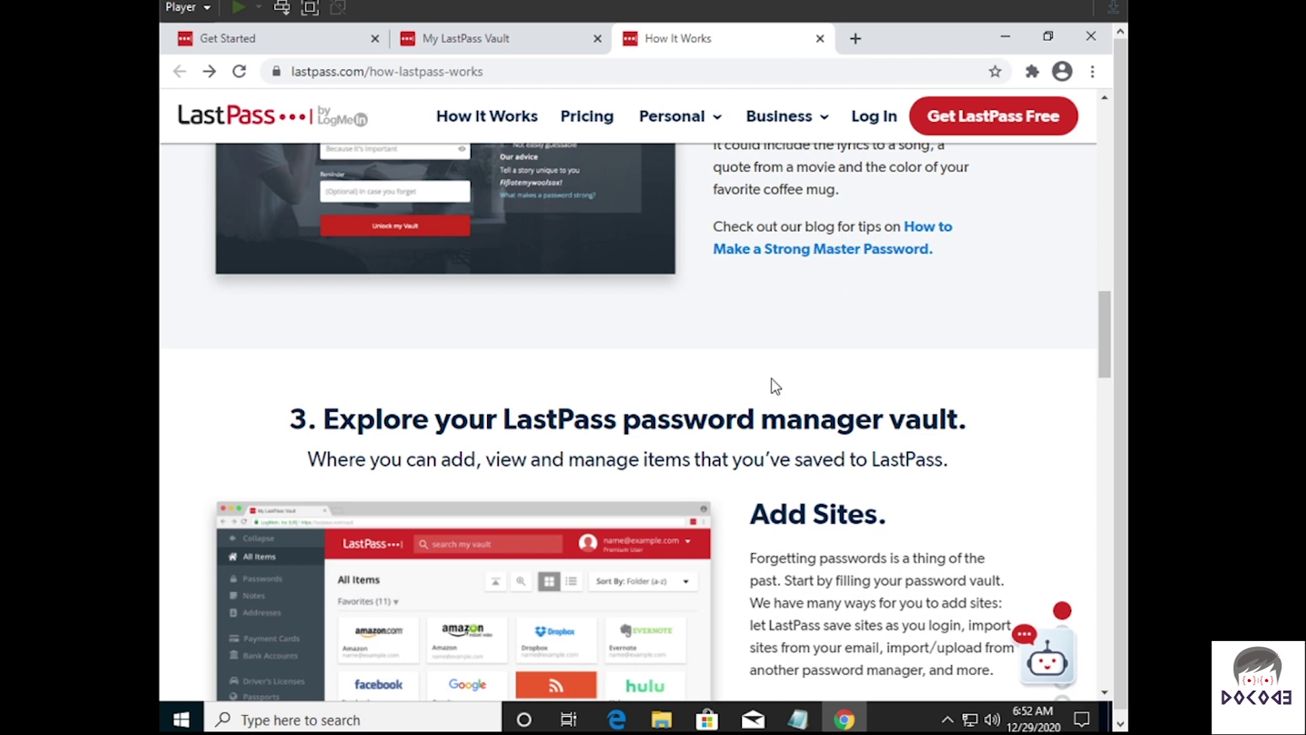
pyautogui.scroll(-4, 771, 378)
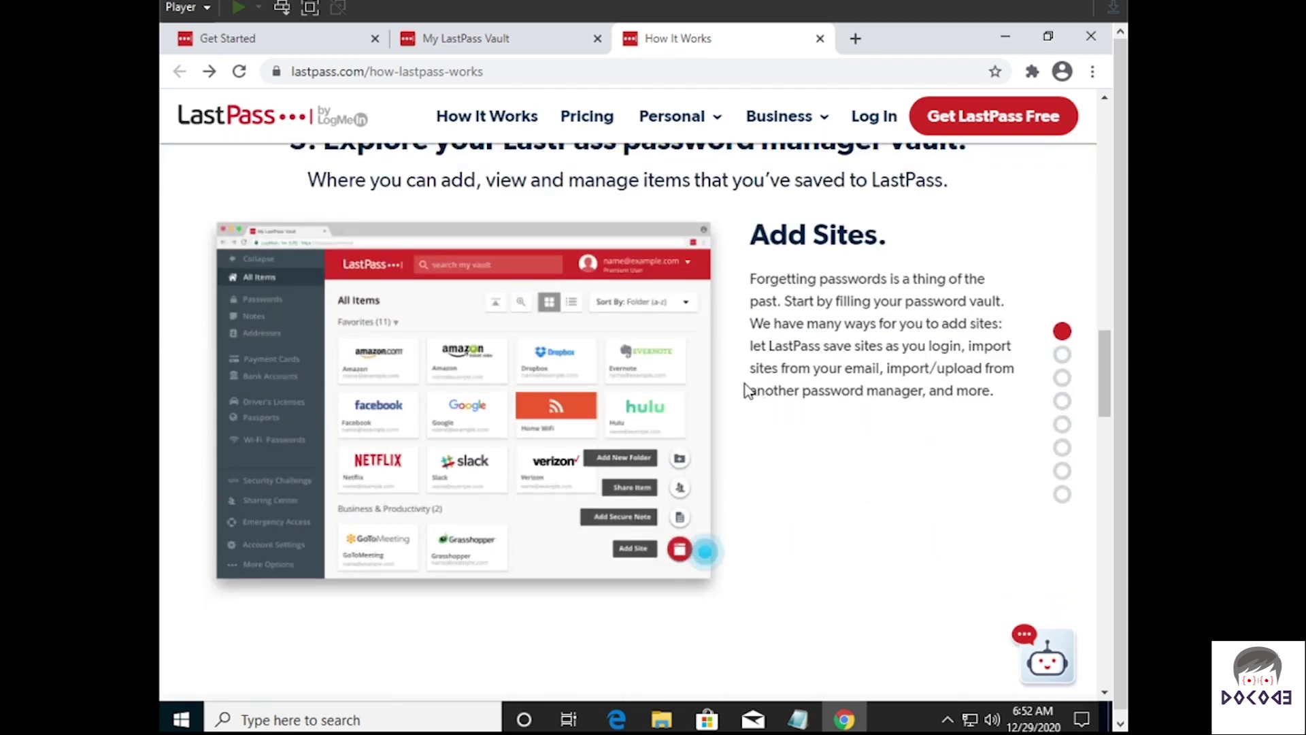
pyautogui.scroll(-2, 757, 388)
pyautogui.scroll(4, 733, 388)
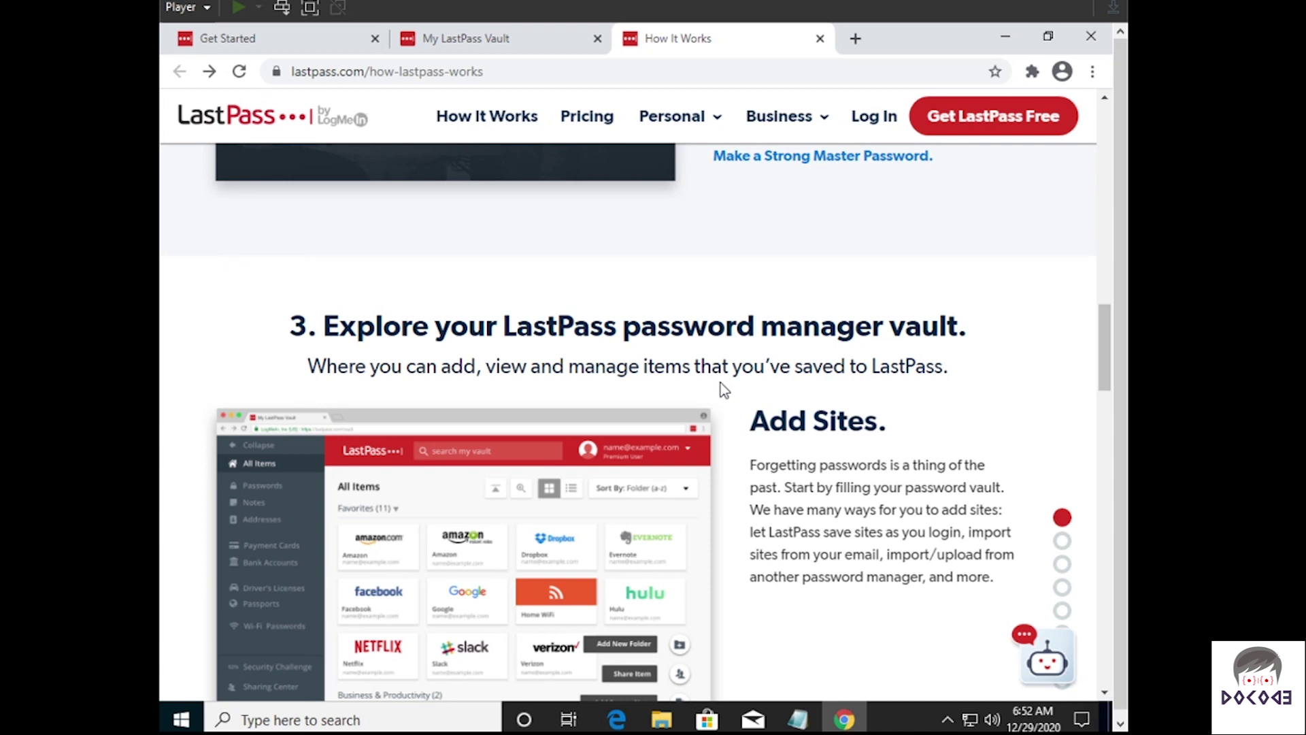
pyautogui.scroll(-10, 777, 320)
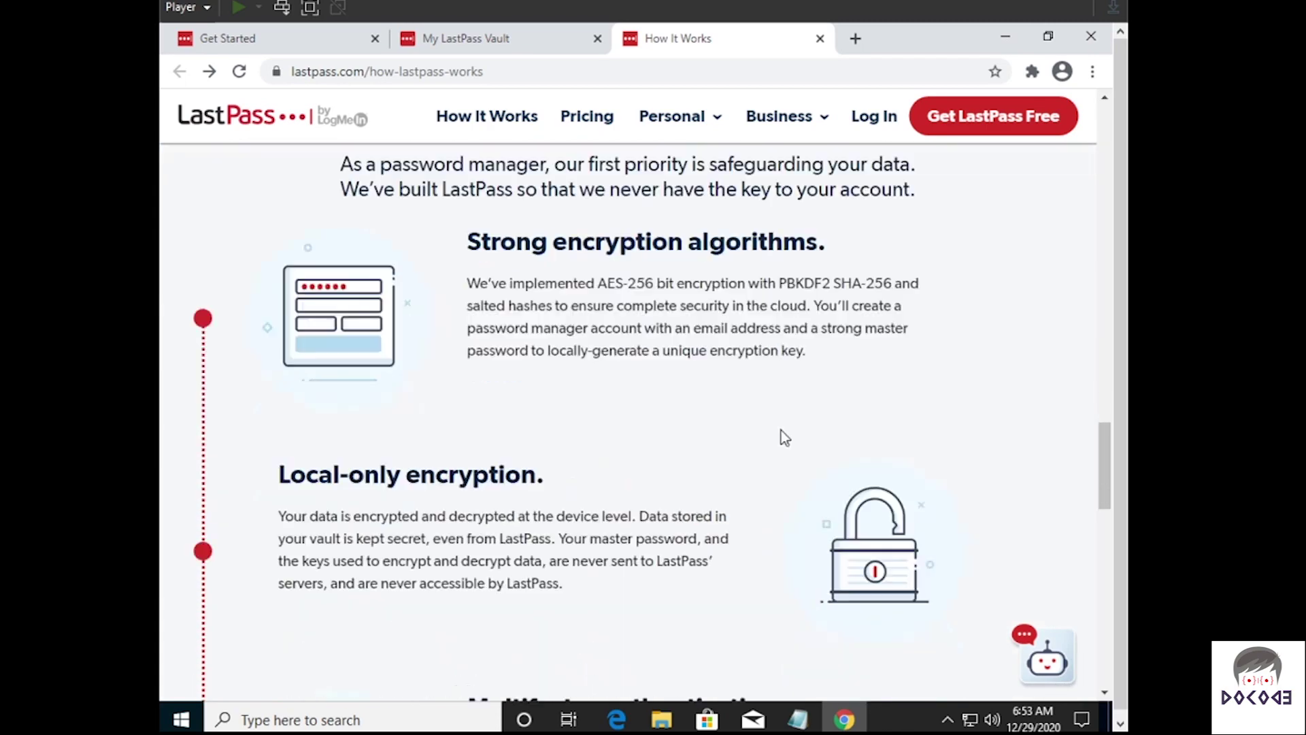
pyautogui.scroll(-15, 776, 425)
pyautogui.scroll(14, 772, 428)
pyautogui.scroll(10, 774, 428)
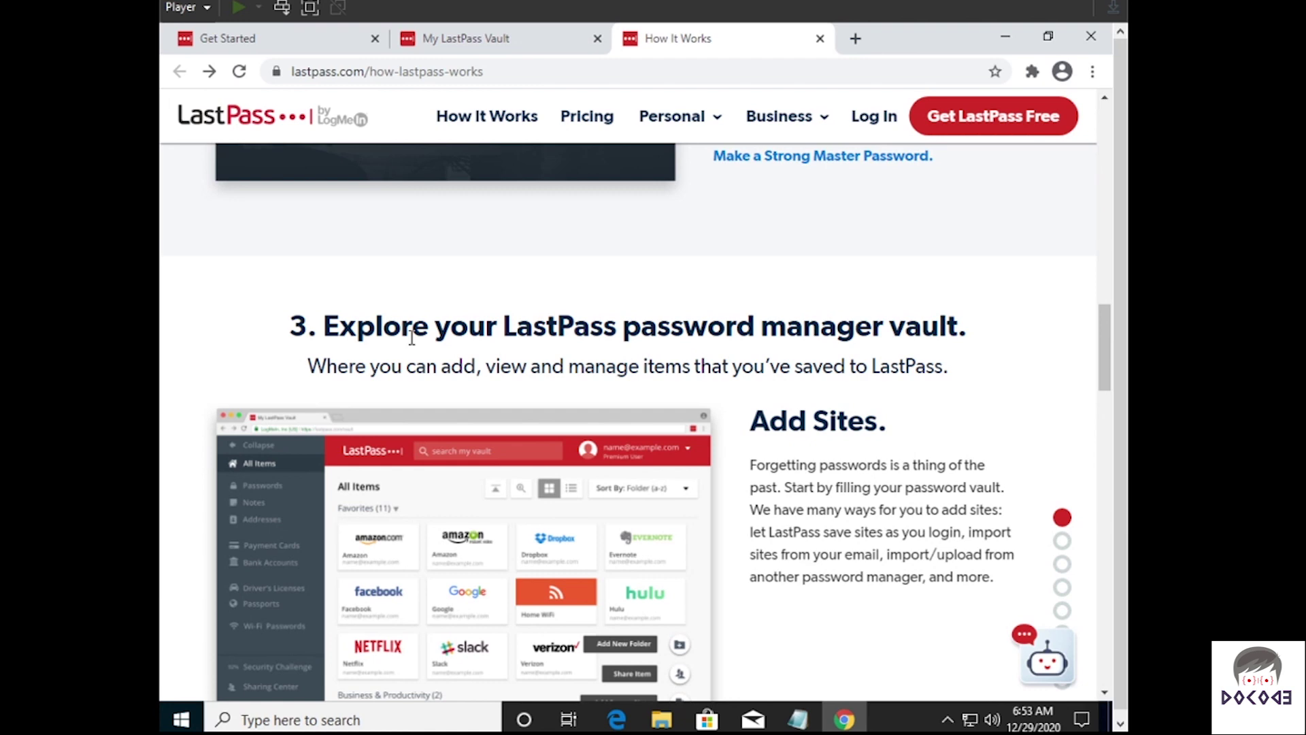
pyautogui.scroll(2, 481, 373)
pyautogui.scroll(5, 480, 373)
pyautogui.click(476, 39)
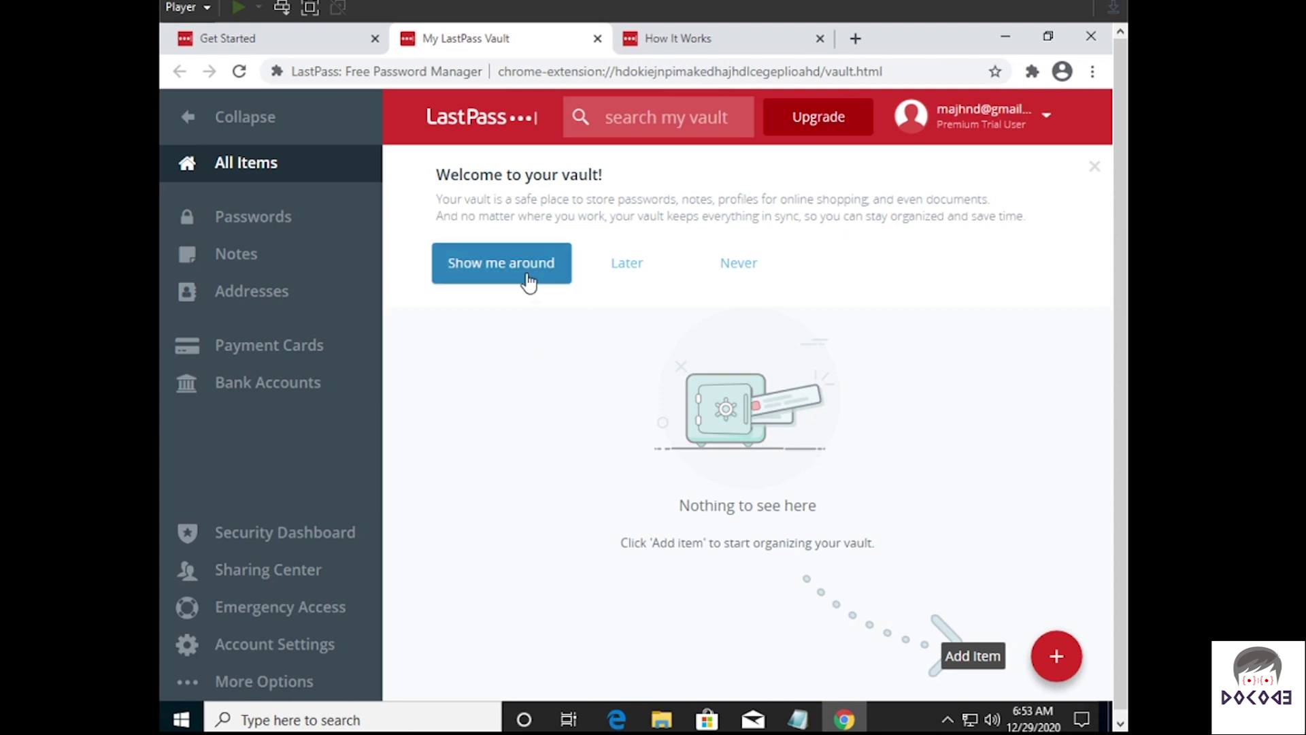
# - Dismiss the vault welcome banner for good with Never
pyautogui.click(731, 267)
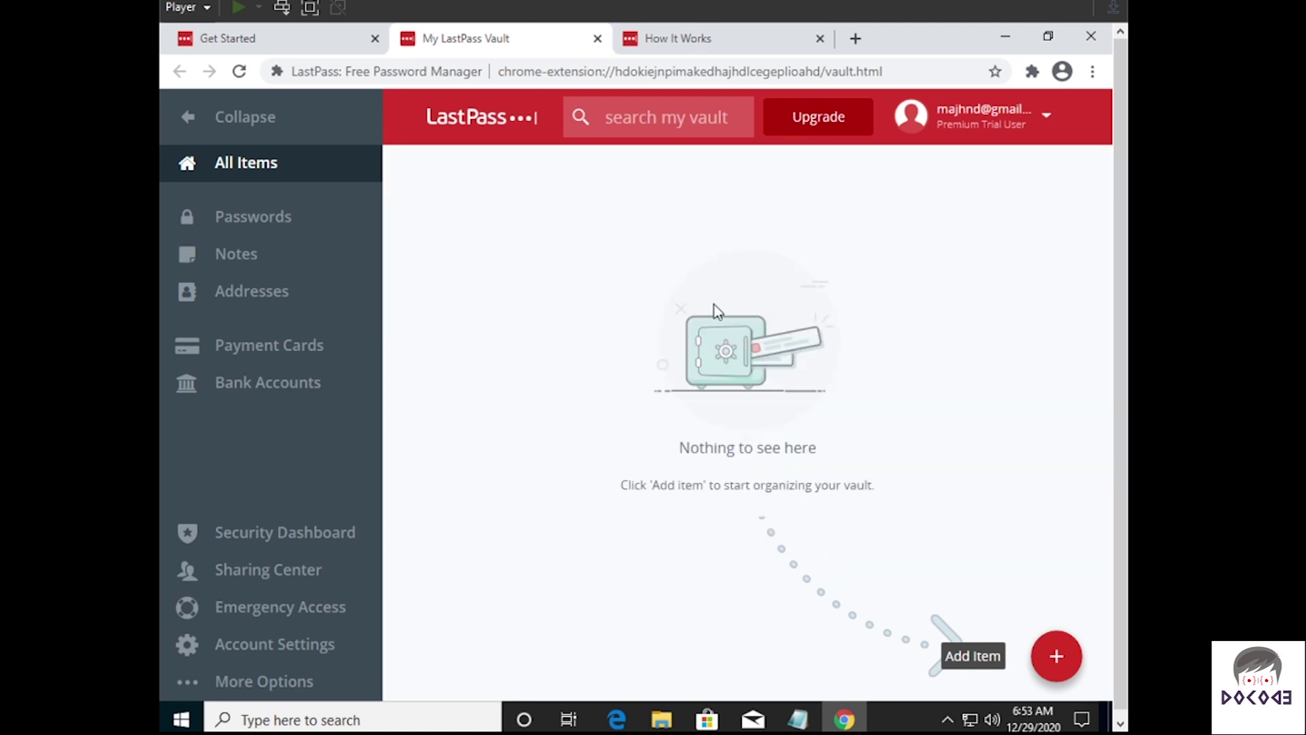
pyautogui.click(758, 45)
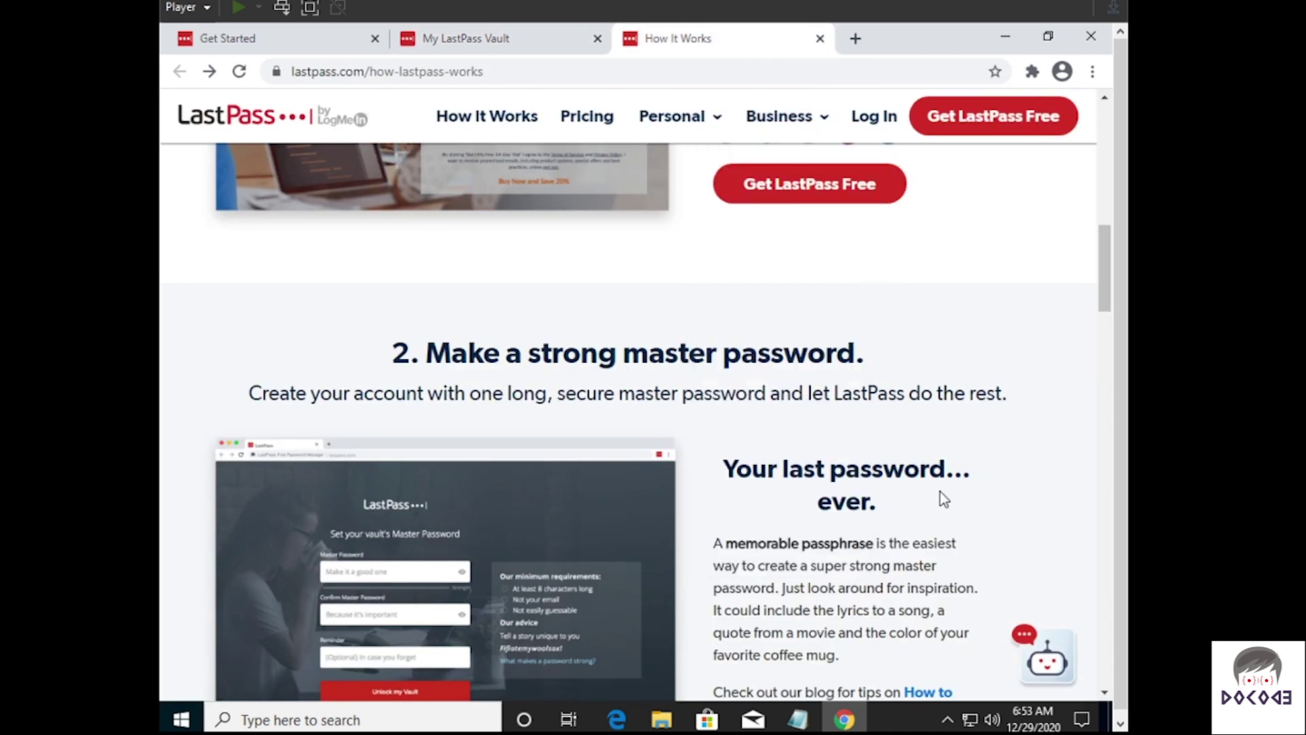
pyautogui.scroll(5, 487, 250)
# - Load gmail.com in the How It Works tab
pyautogui.click(545, 71)
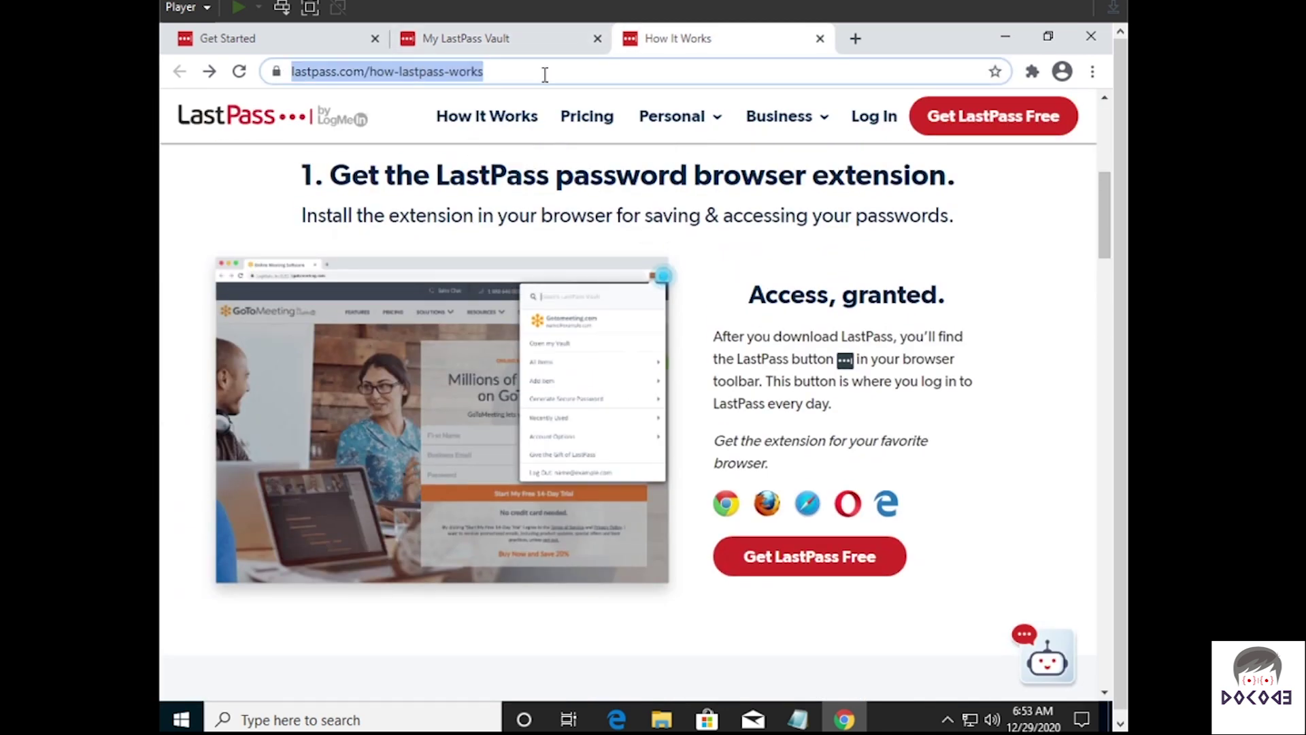
pyautogui.write('gm')
pyautogui.press('BackSpace')
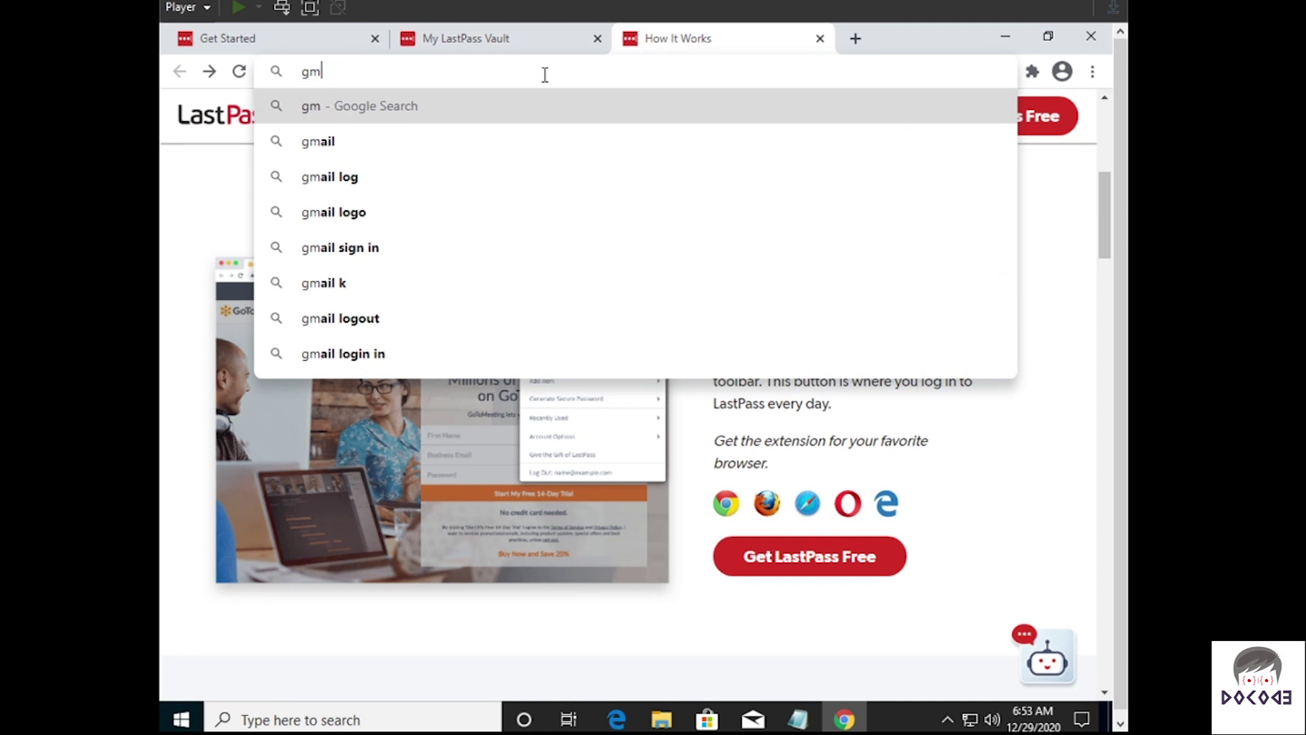
pyautogui.press('BackSpace')
pyautogui.press('BackSpace')
pyautogui.write('gmail.coi')
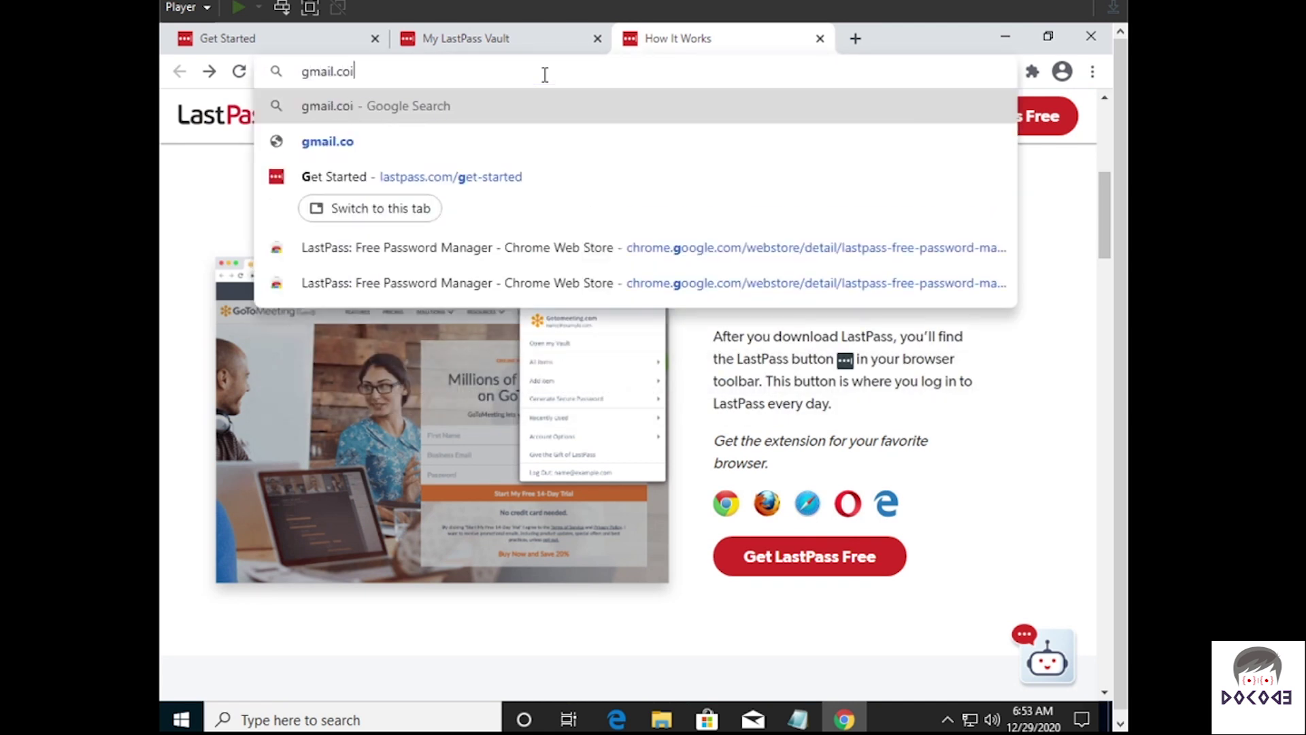
pyautogui.press('BackSpace')
pyautogui.write('m')
pyautogui.press('BackSpace')
pyautogui.press('Return')
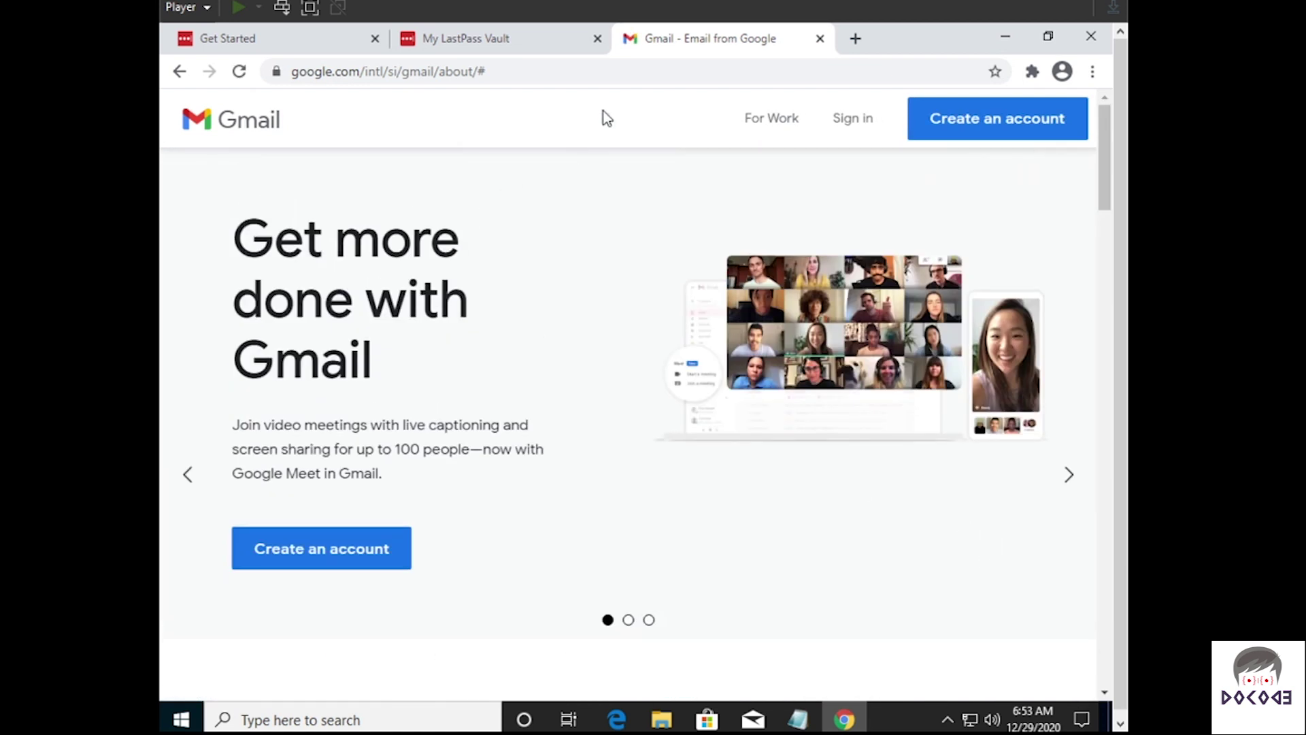
# - Start a new Google account and enter the first and last name
pyautogui.click(997, 118)
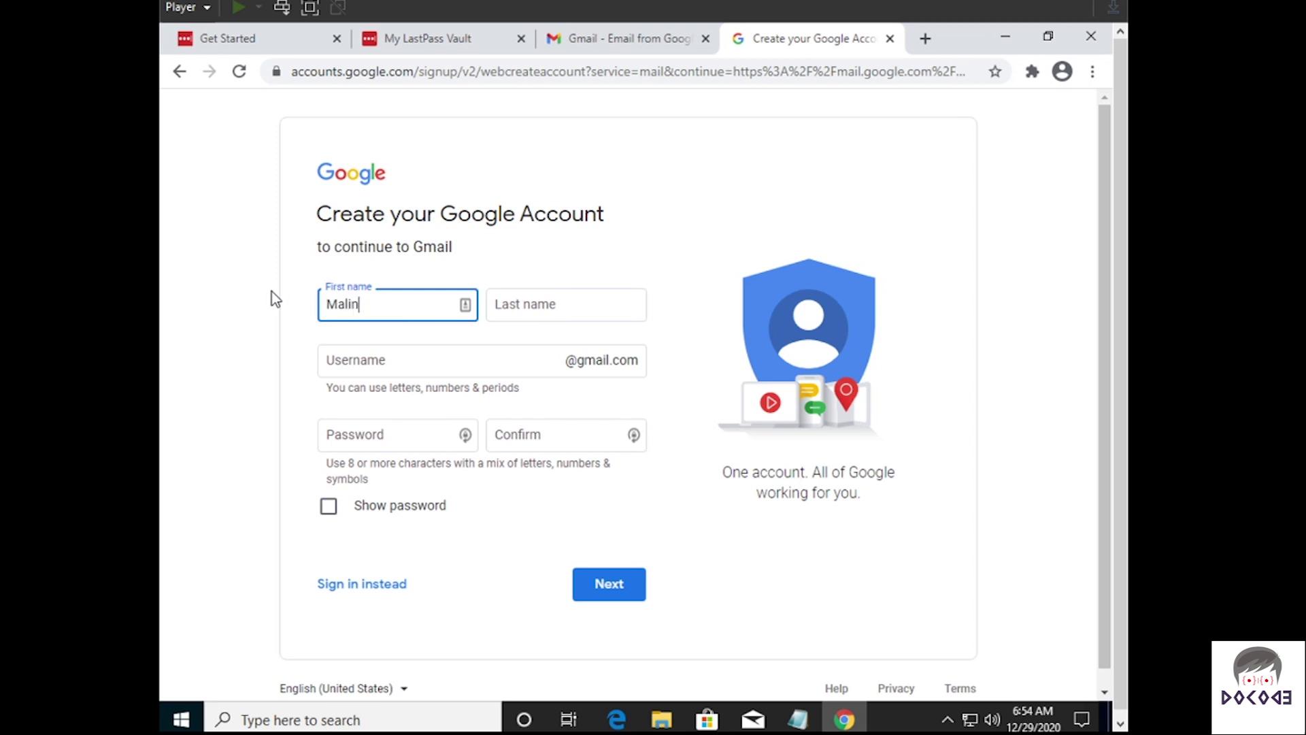
pyautogui.press('Tab')
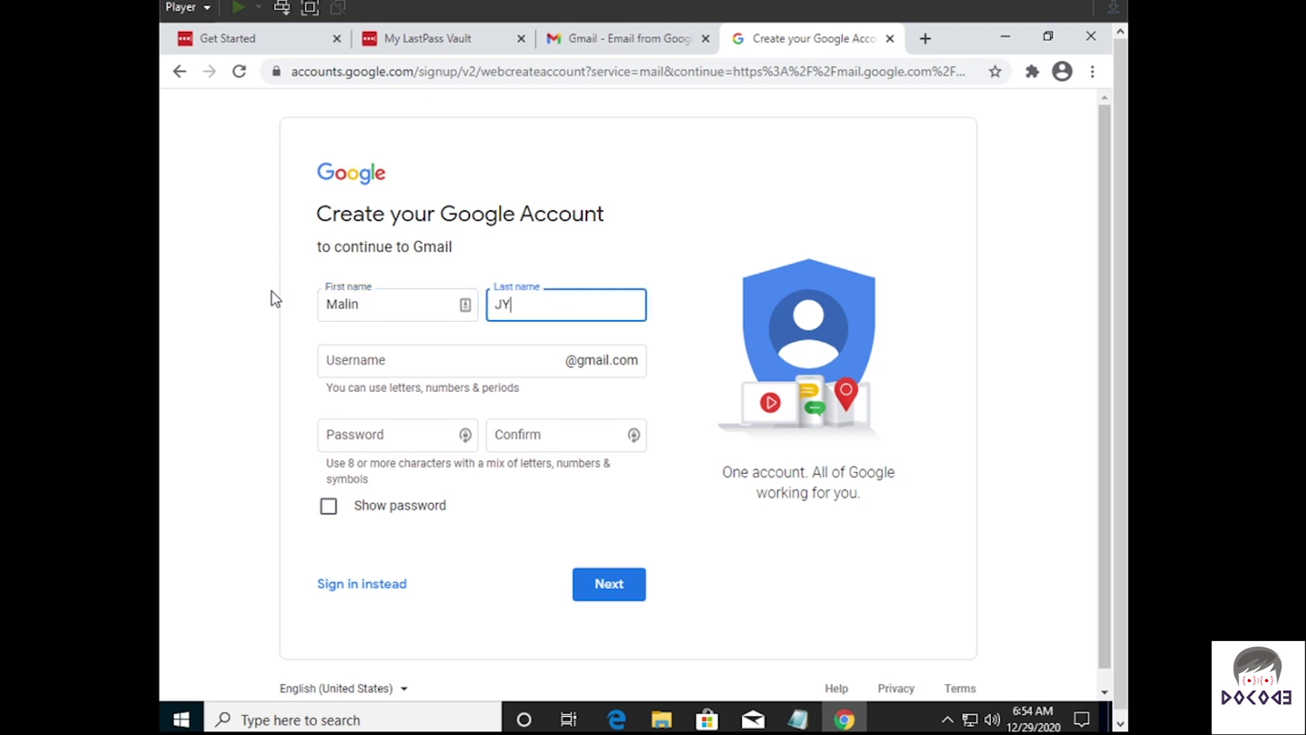
# - Enter a username and focus the Password and Confirm fields
pyautogui.press('Tab')
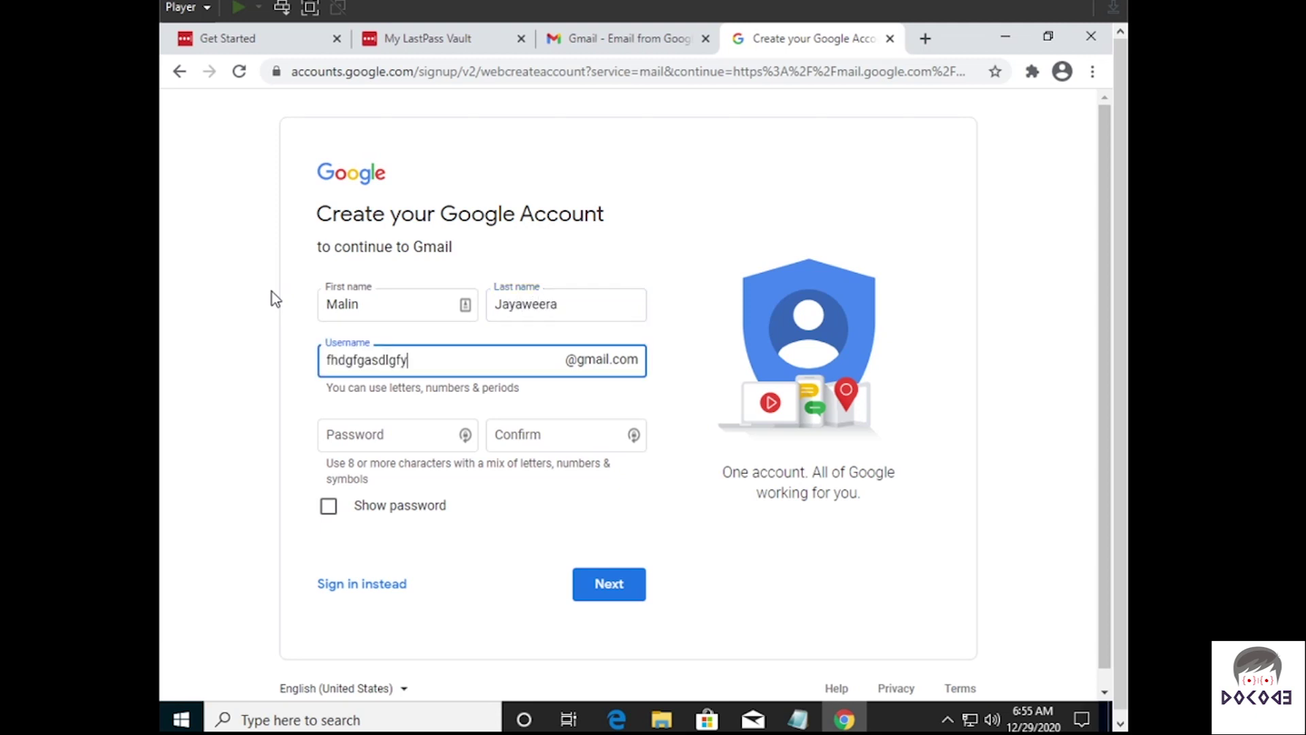
pyautogui.click(455, 434)
pyautogui.click(521, 436)
pyautogui.hotkey('shift', 'Tab')
pyautogui.click(525, 434)
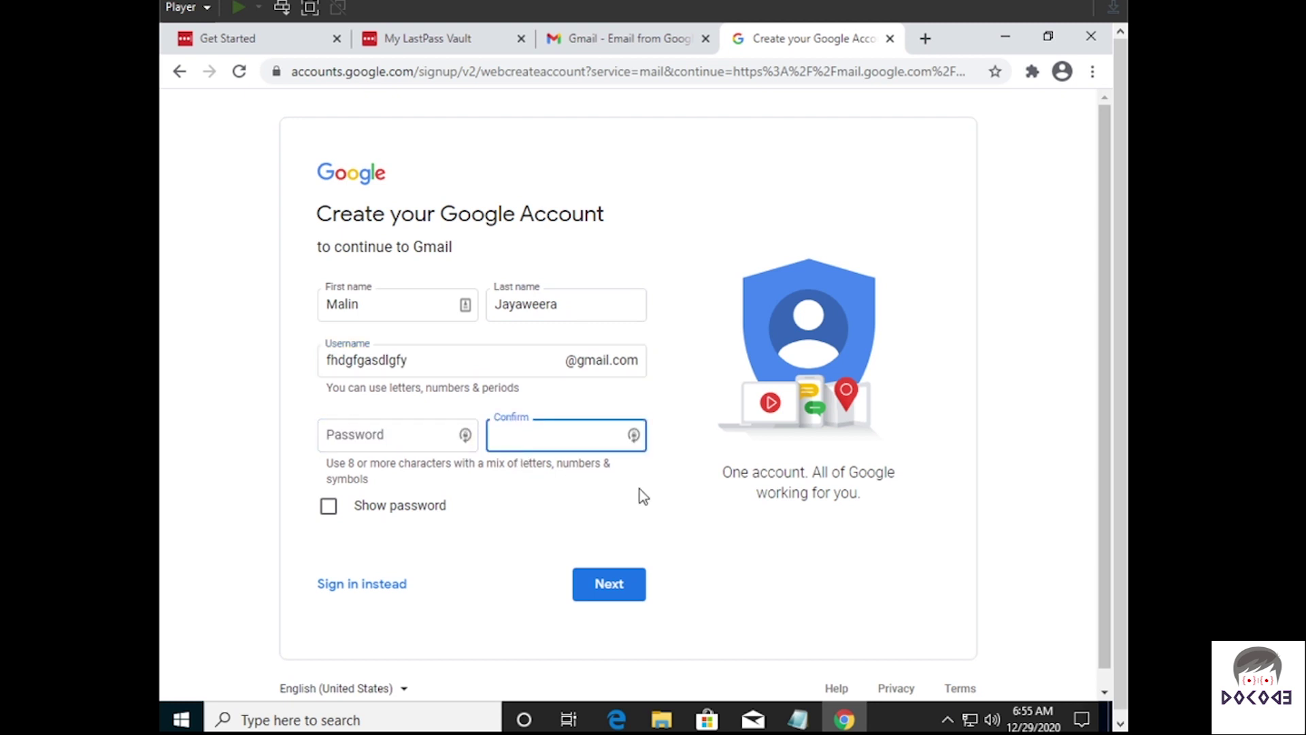
# - Open the LastPass password generator for the Password field and show its options
pyautogui.click(465, 436)
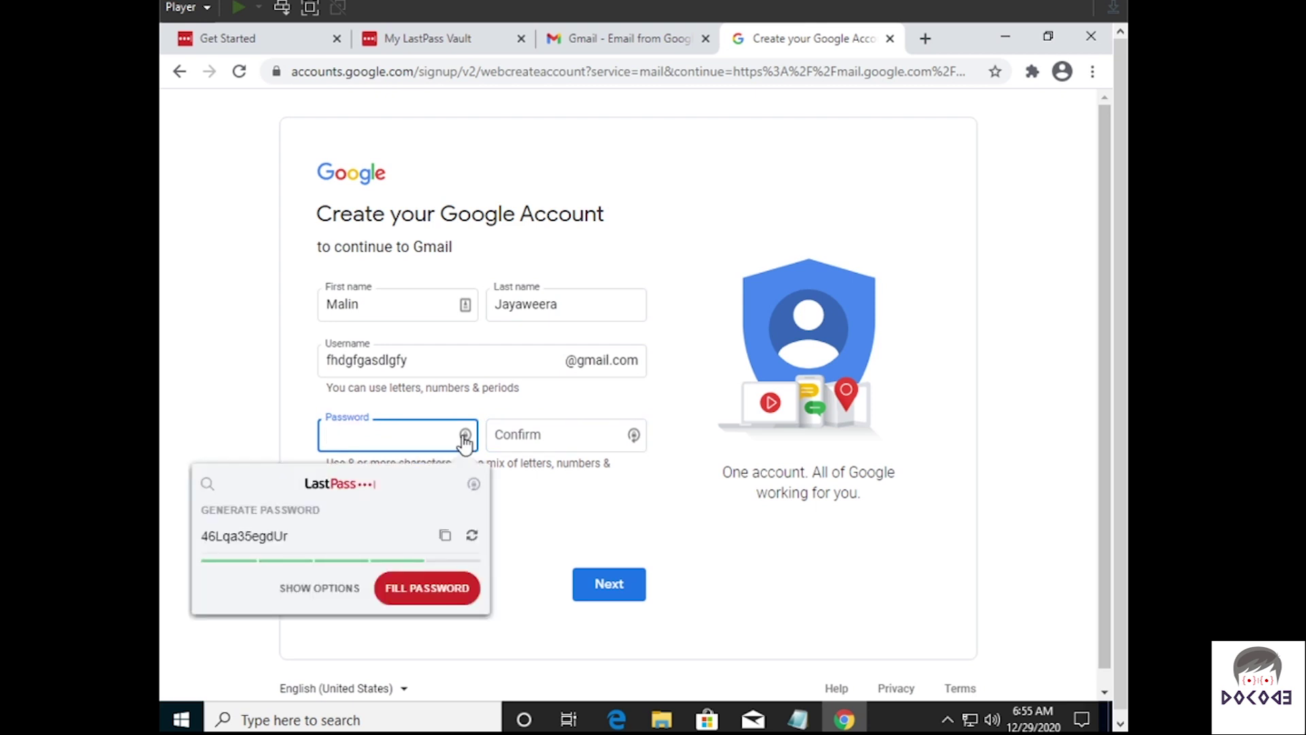
pyautogui.click(312, 589)
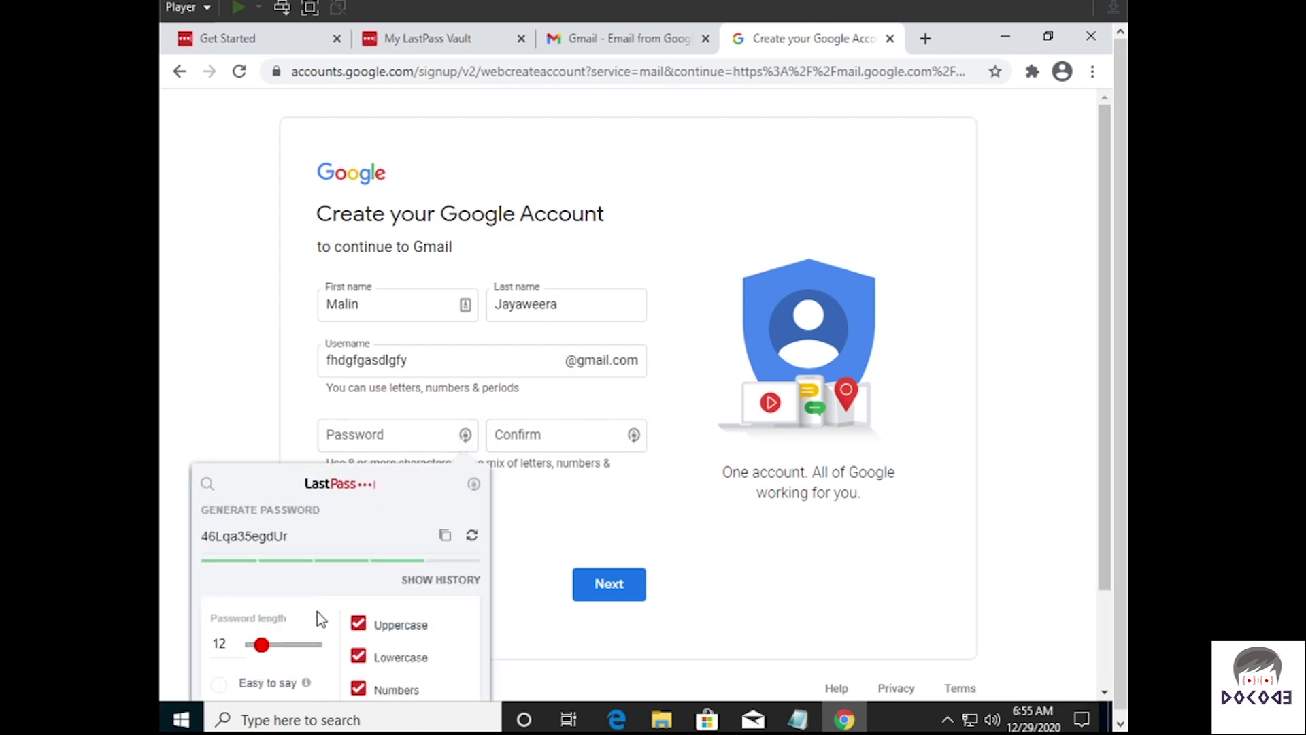
pyautogui.scroll(-3, 311, 633)
pyautogui.scroll(-1, 311, 625)
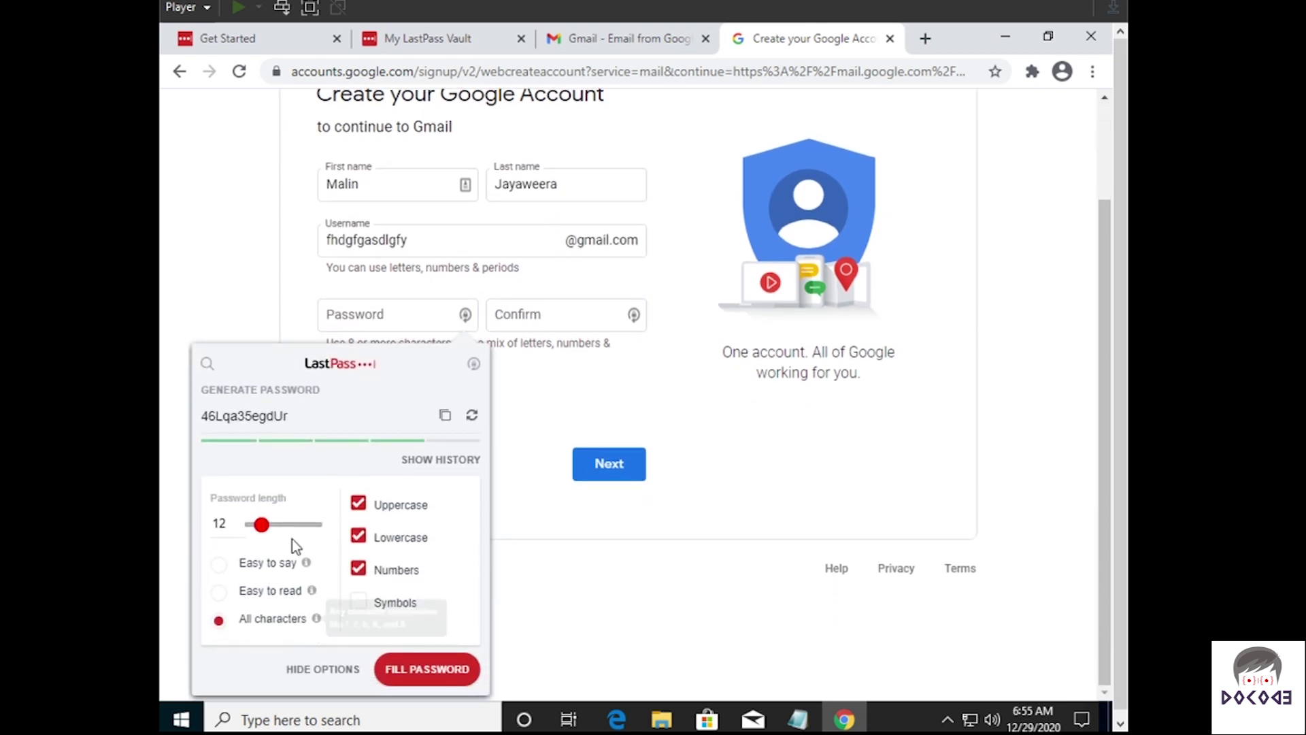
pyautogui.click(323, 669)
pyautogui.click(325, 570)
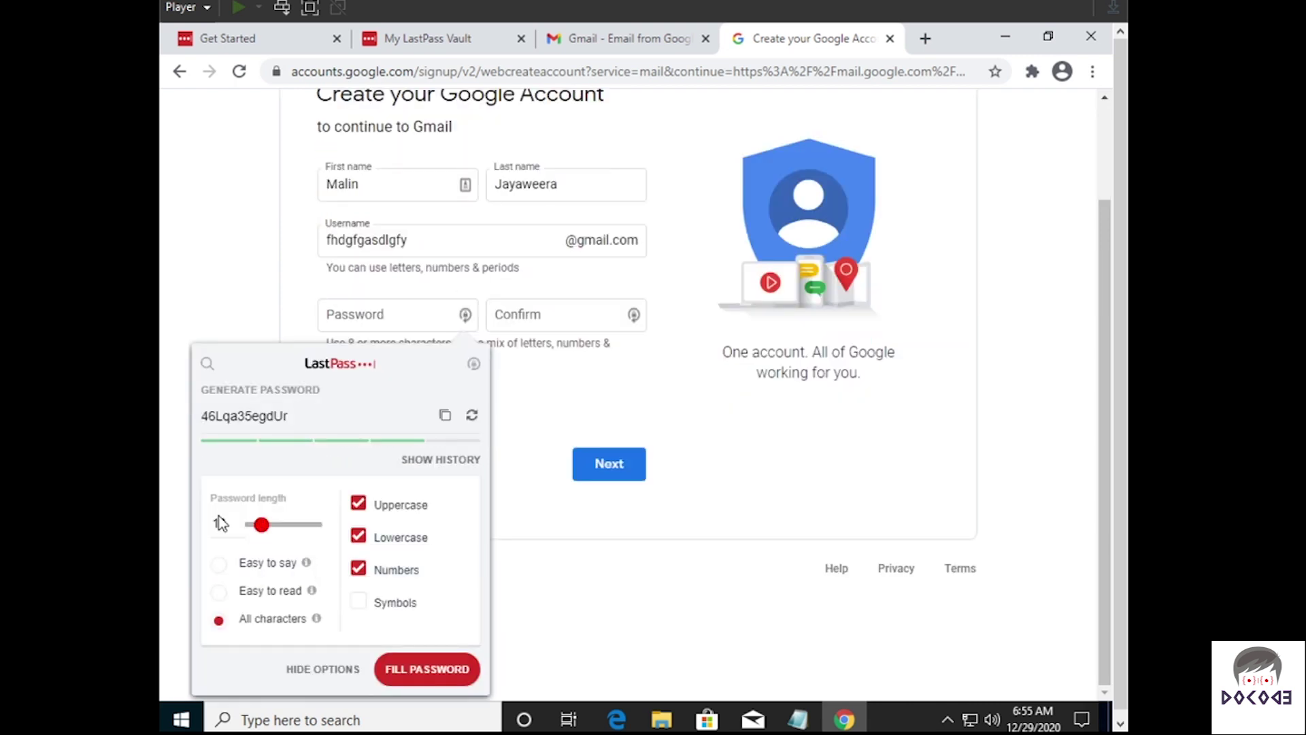
# - Set the generated password length to 20 and regenerate
pyautogui.moveTo(227, 524); pyautogui.dragTo(196, 528)
pyautogui.write('11')
pyautogui.press('BackSpace')
pyautogui.press('BackSpace')
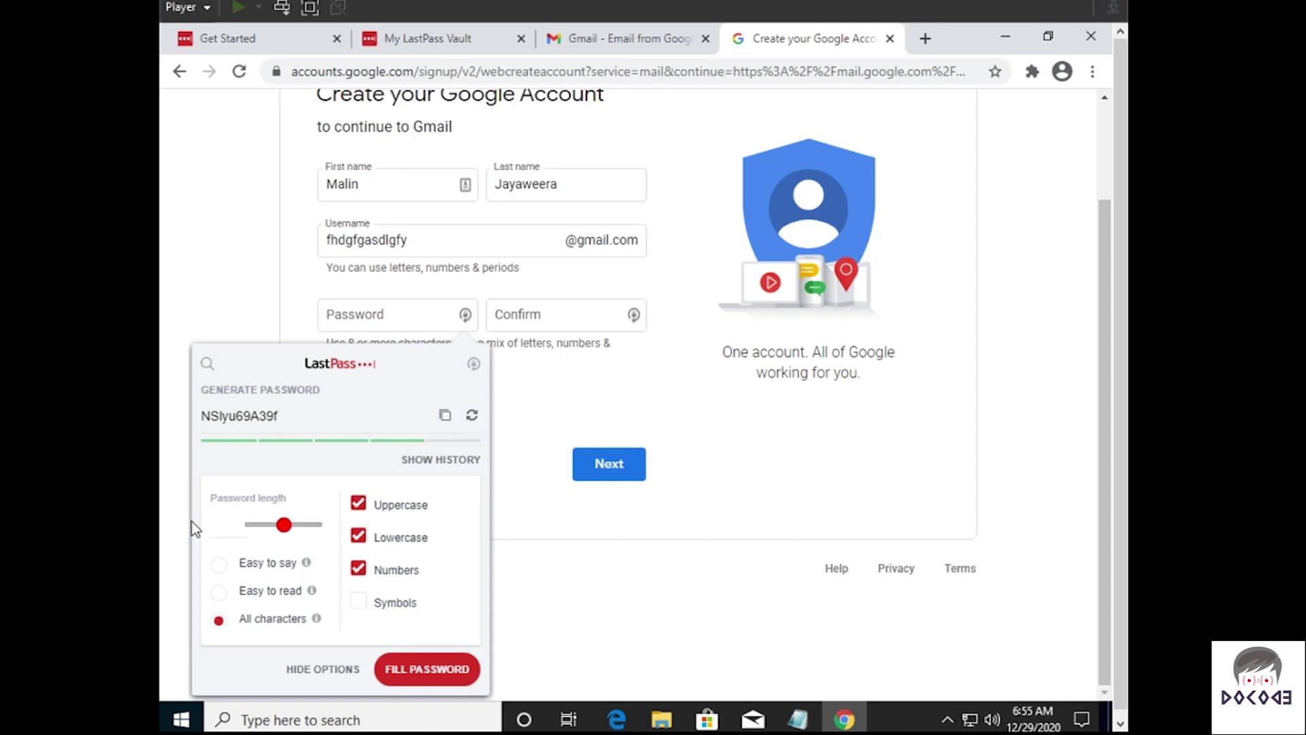
pyautogui.write('0')
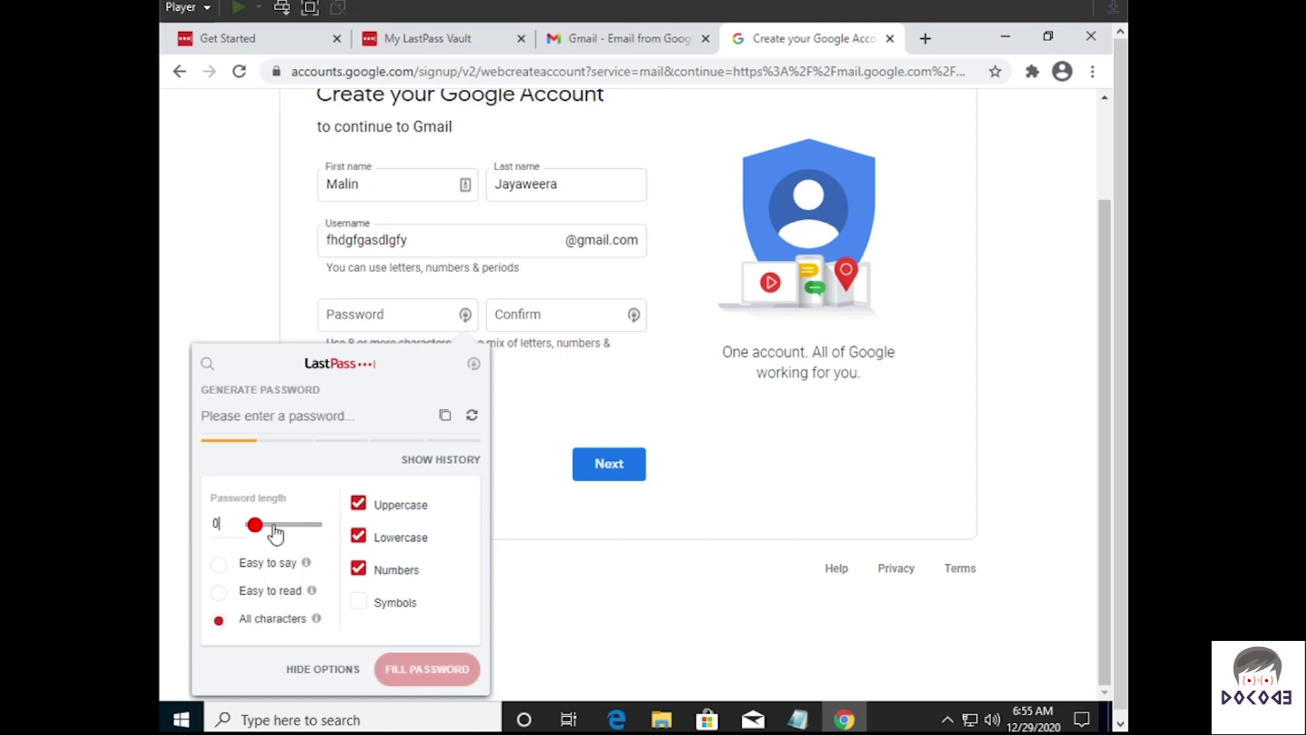
pyautogui.moveTo(253, 528)
pyautogui.mouseDown()
pyautogui.moveTo(311, 528)
pyautogui.moveTo(268, 537)
pyautogui.mouseUp()
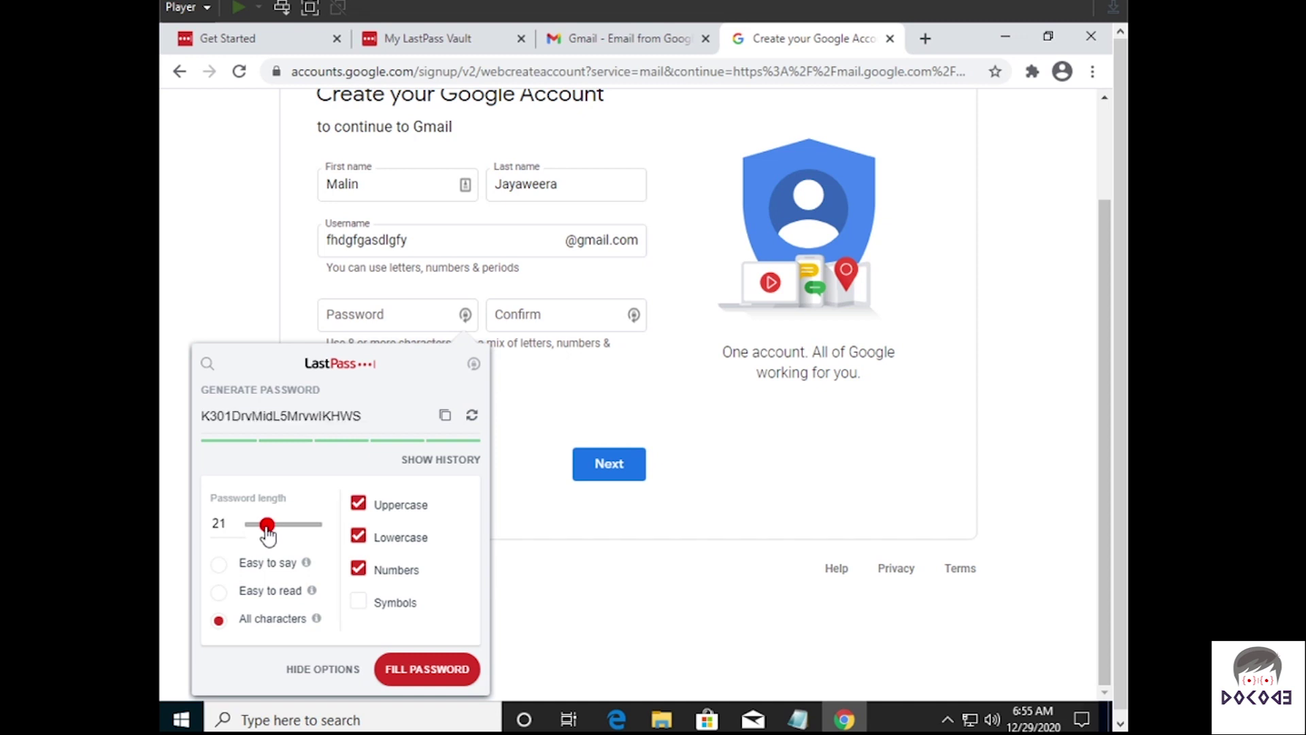
pyautogui.click(236, 526)
pyautogui.press('BackSpace')
pyautogui.write('0')
pyautogui.click(299, 488)
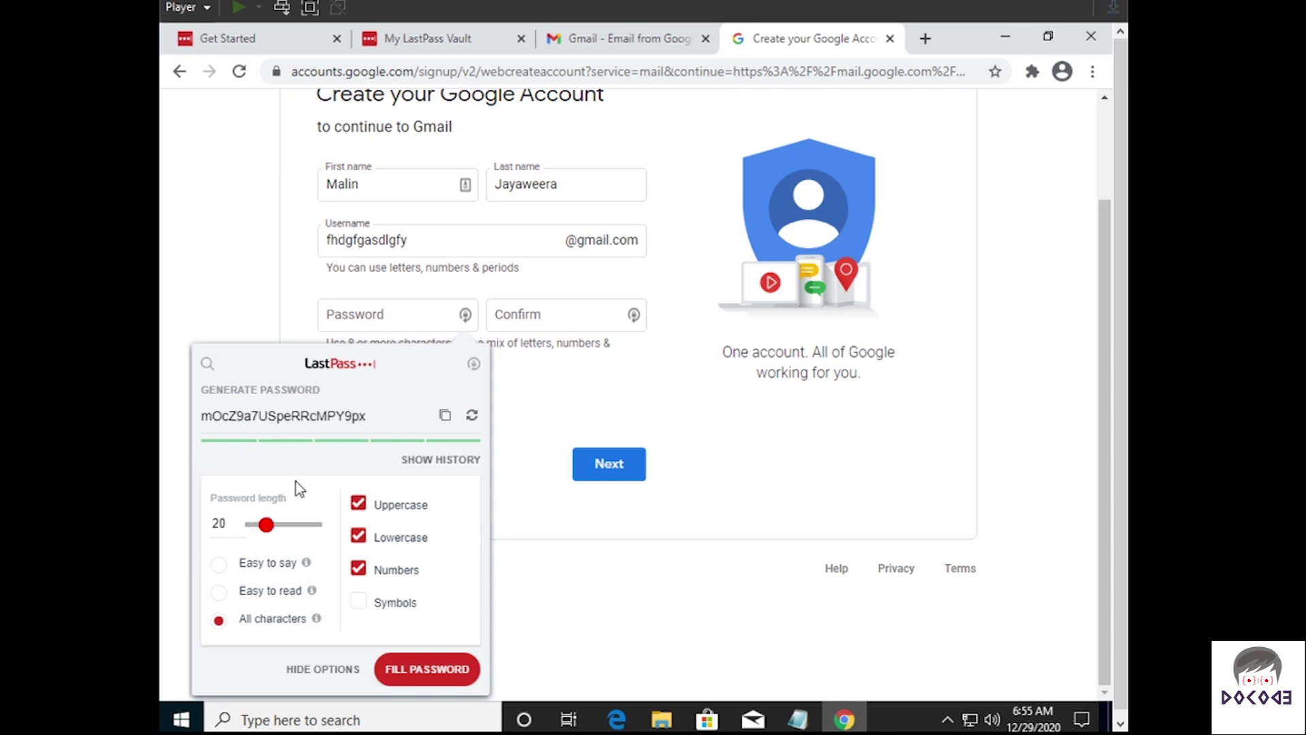
# - Include symbols and generate fresh 20-character passwords
pyautogui.click(383, 604)
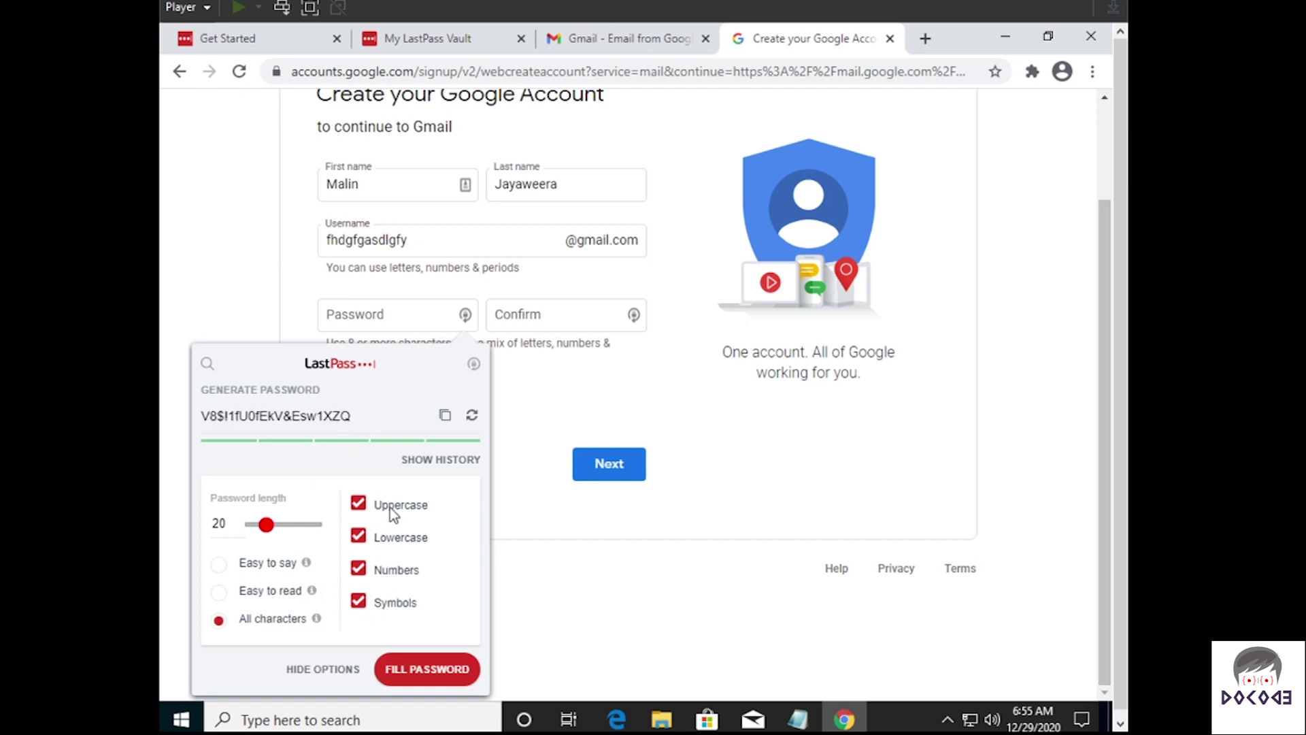
pyautogui.click(472, 416)
pyautogui.click(472, 416)
pyautogui.moveTo(389, 426); pyautogui.dragTo(190, 423)
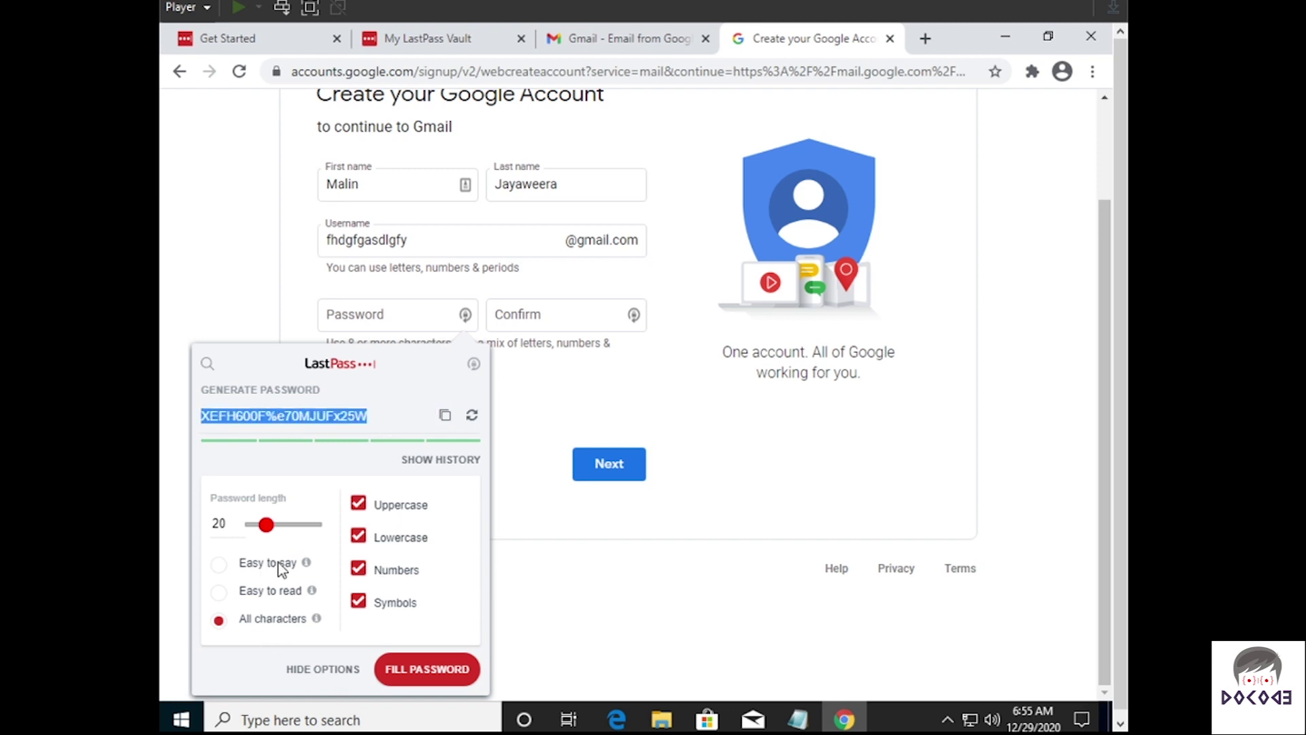
# - Try the Easy to say and Easy to read modes, then return to All characters
pyautogui.click(221, 565)
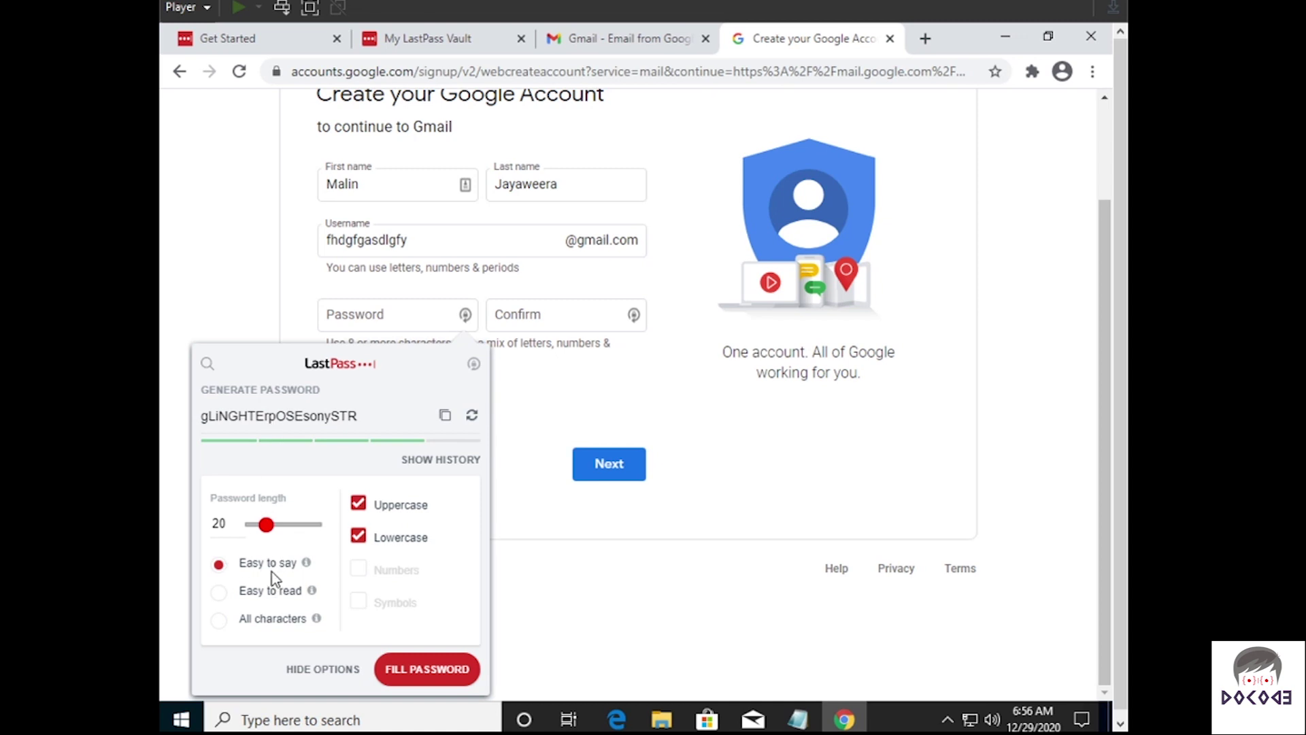
pyautogui.click(273, 593)
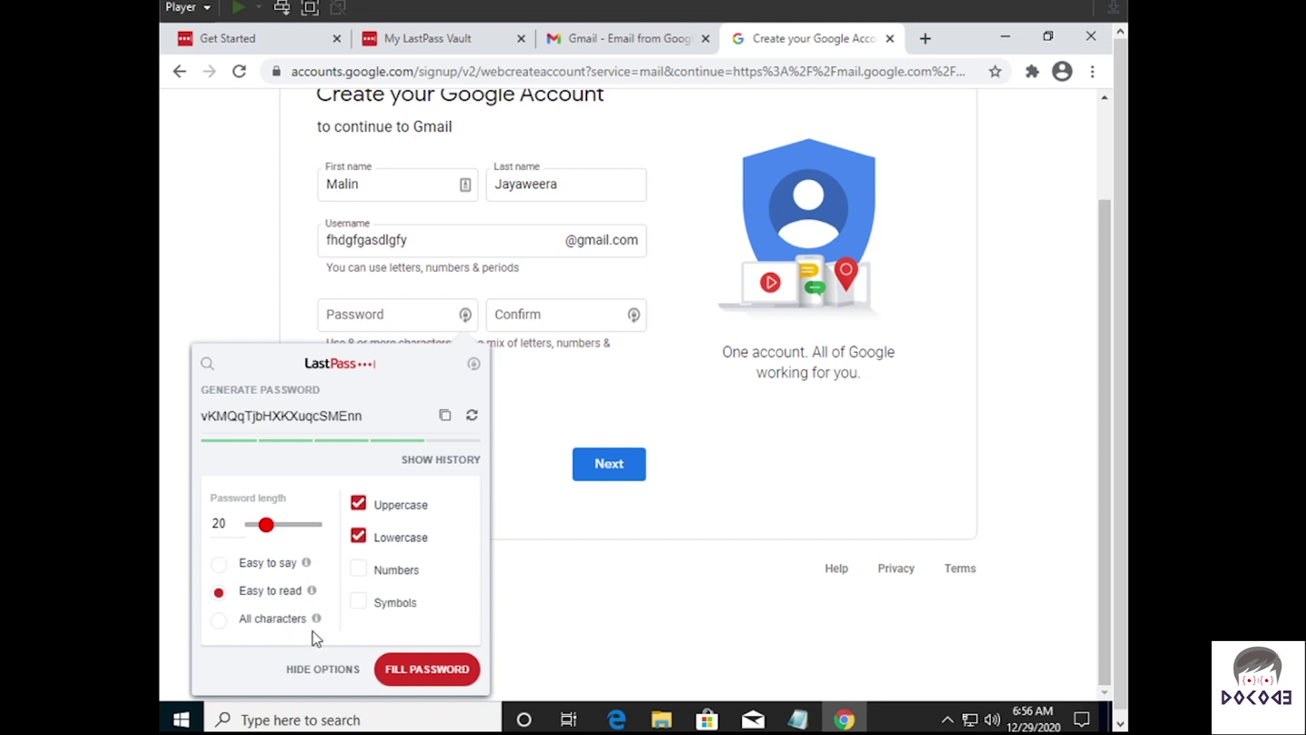
pyautogui.click(281, 620)
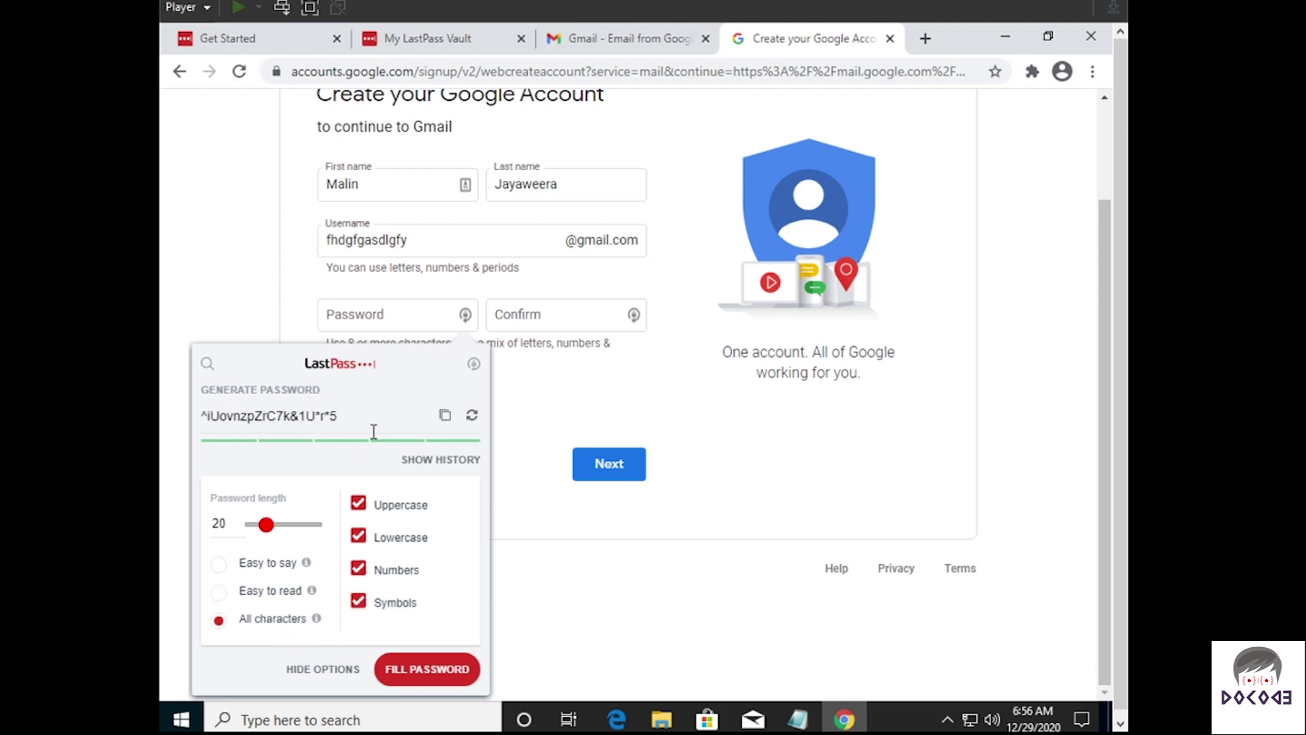
pyautogui.moveTo(370, 414); pyautogui.dragTo(163, 444)
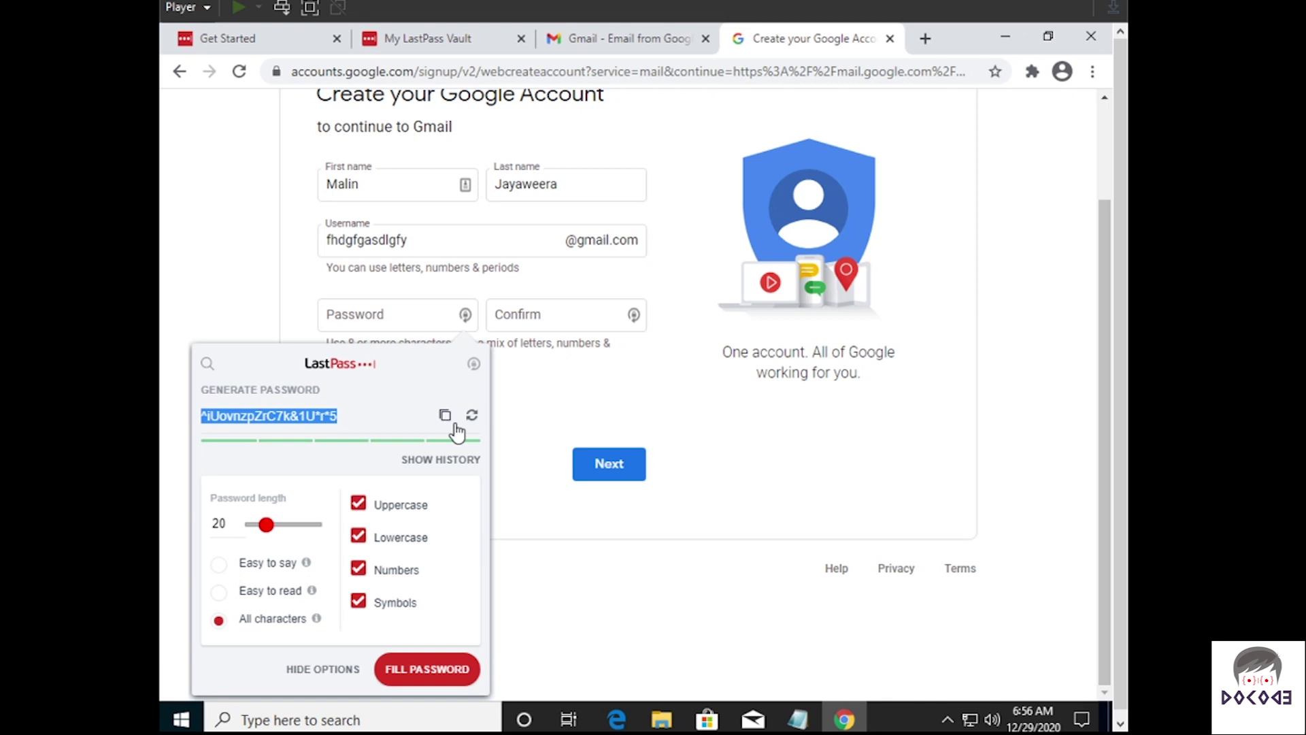
# - Copy the generated password and fill it into both password fields
pyautogui.click(447, 422)
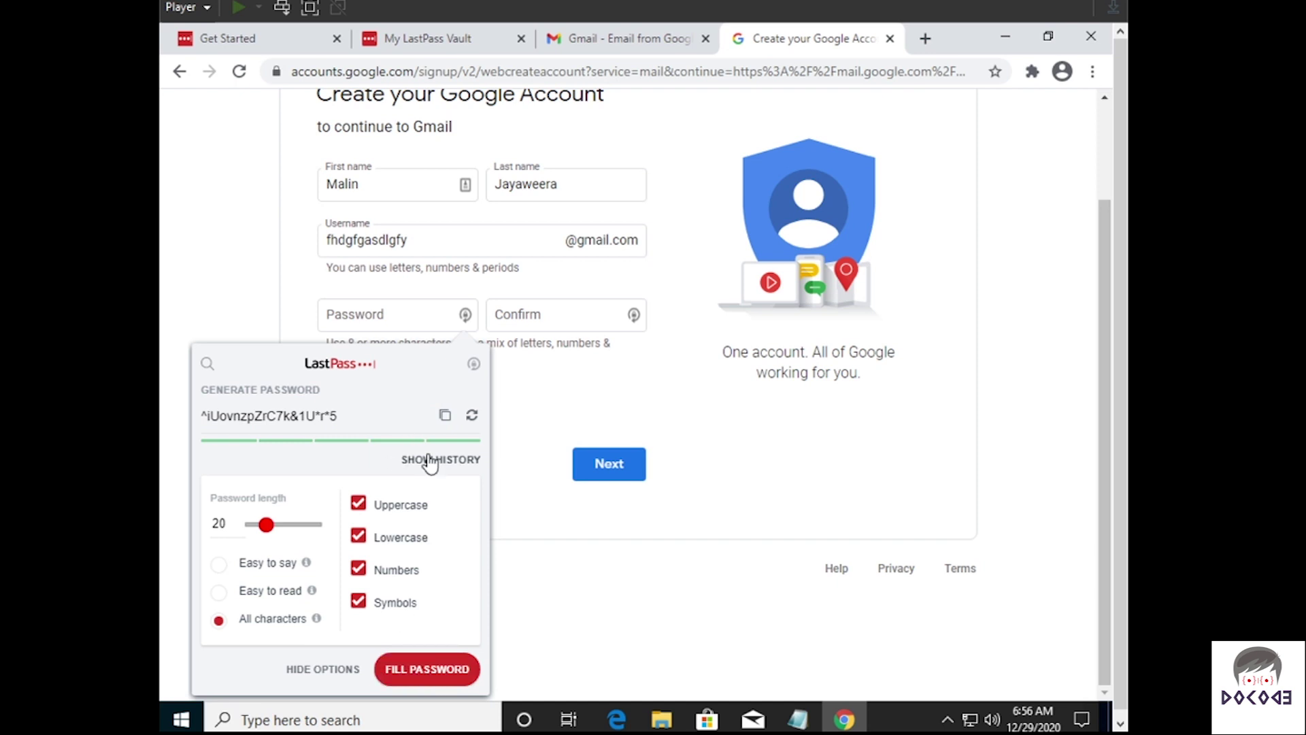
pyautogui.click(451, 418)
pyautogui.click(459, 673)
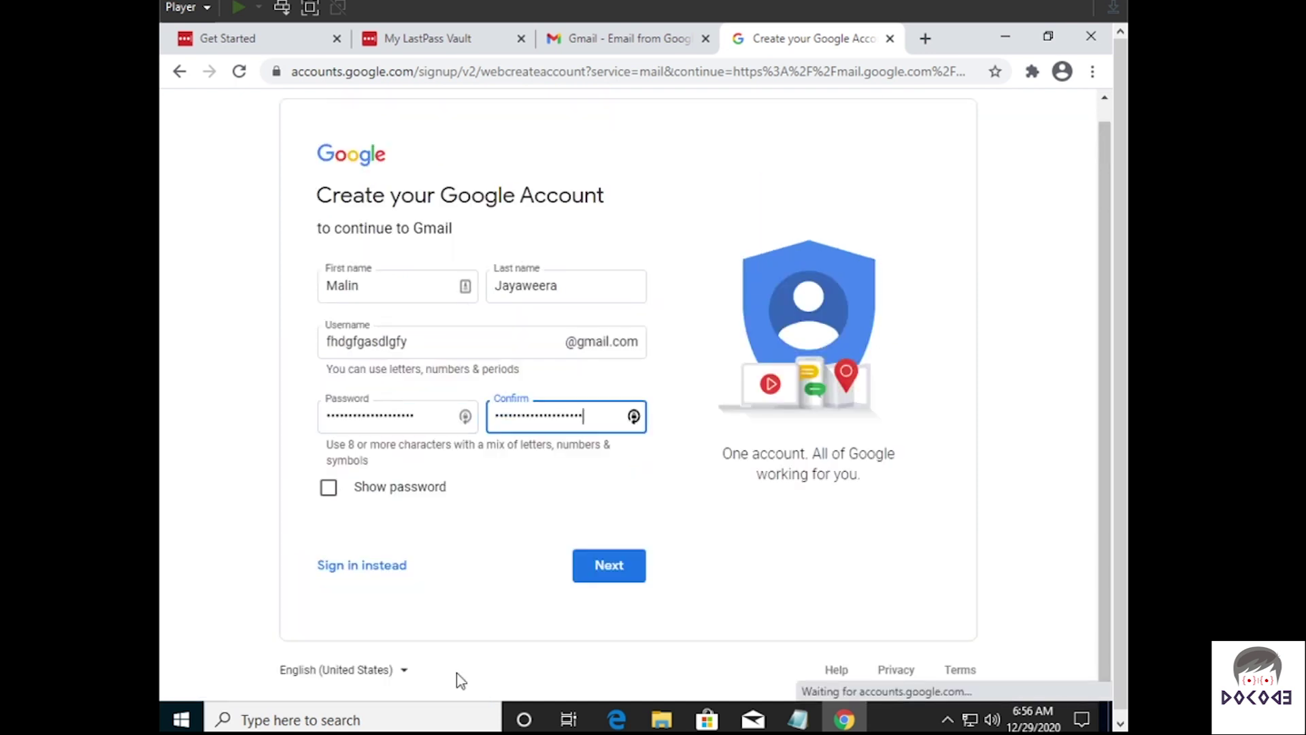
# - Add the new Google login to LastPass and set its folder to gmail
pyautogui.click(1020, 233)
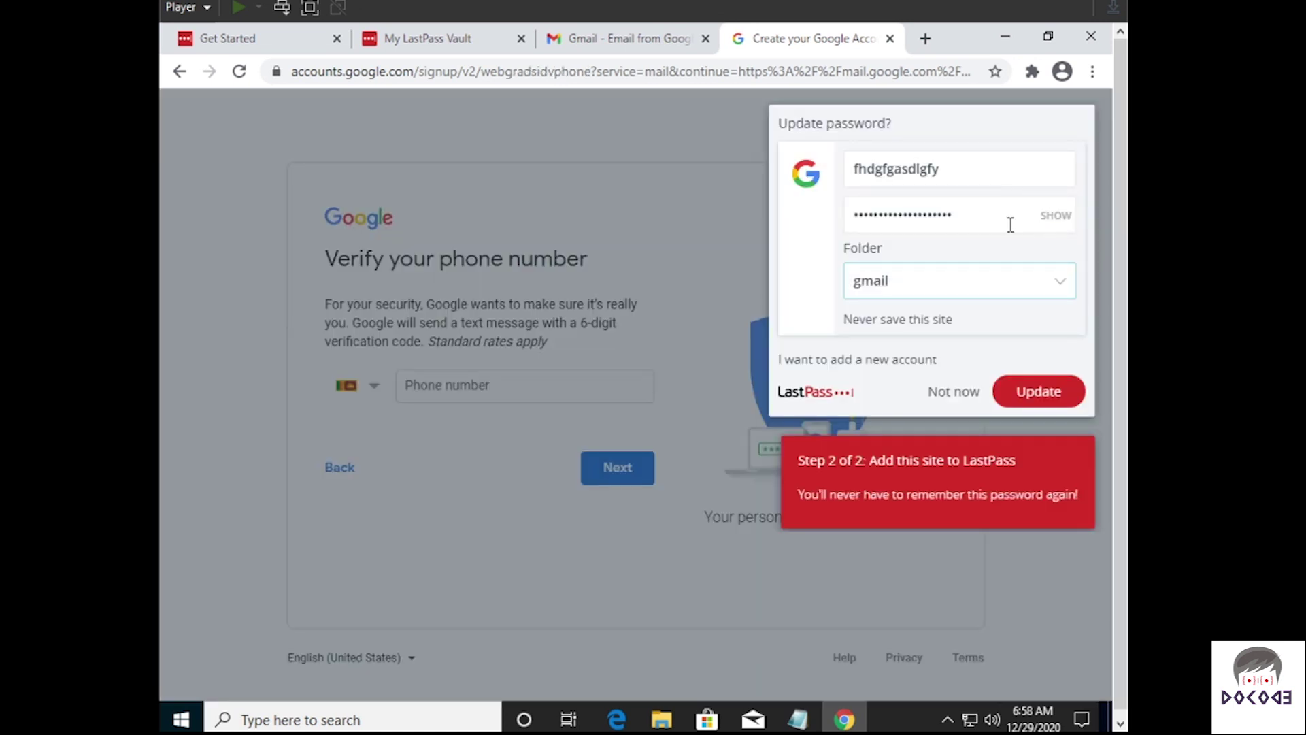
pyautogui.click(1011, 224)
pyautogui.click(922, 282)
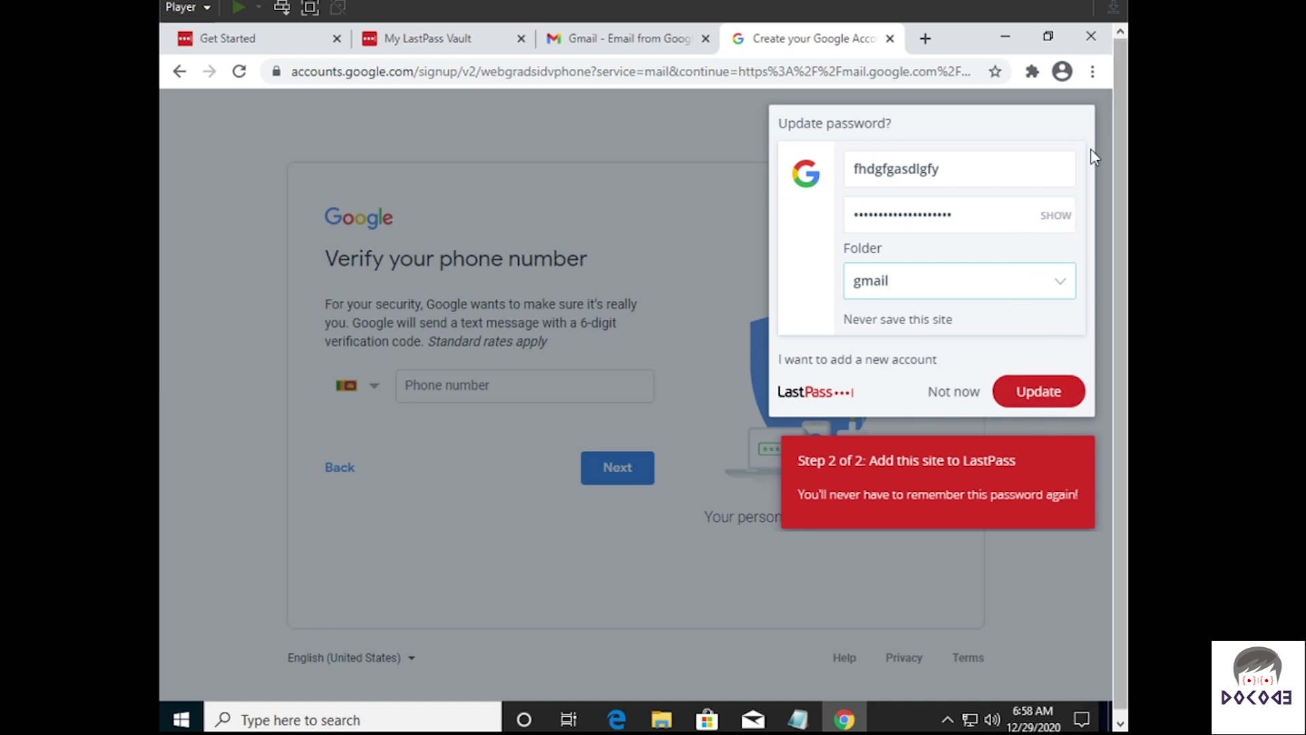
# - Check the saved password with Show, then confirm the LastPass password update
pyautogui.click(1055, 215)
pyautogui.click(1055, 215)
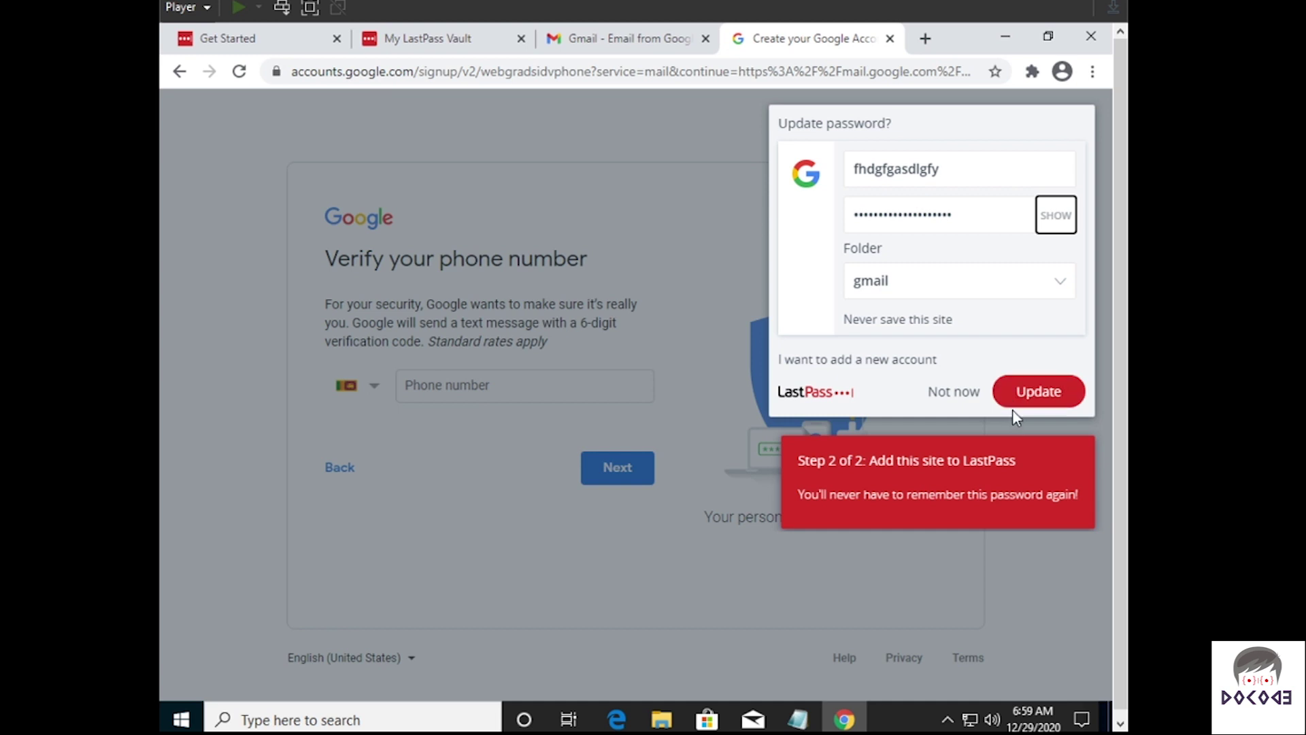
pyautogui.click(1065, 400)
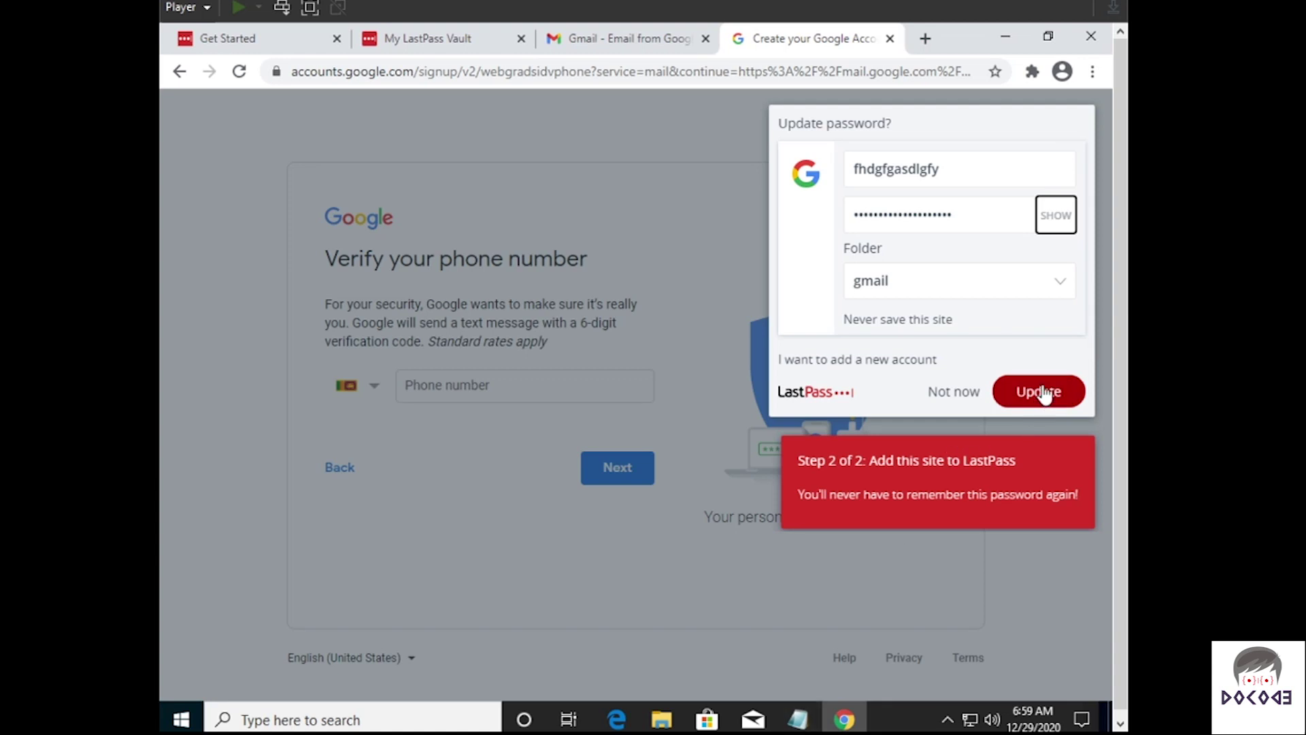
pyautogui.click(1044, 391)
# - Bring up the Notepad notes and select all their text
pyautogui.click(798, 719)
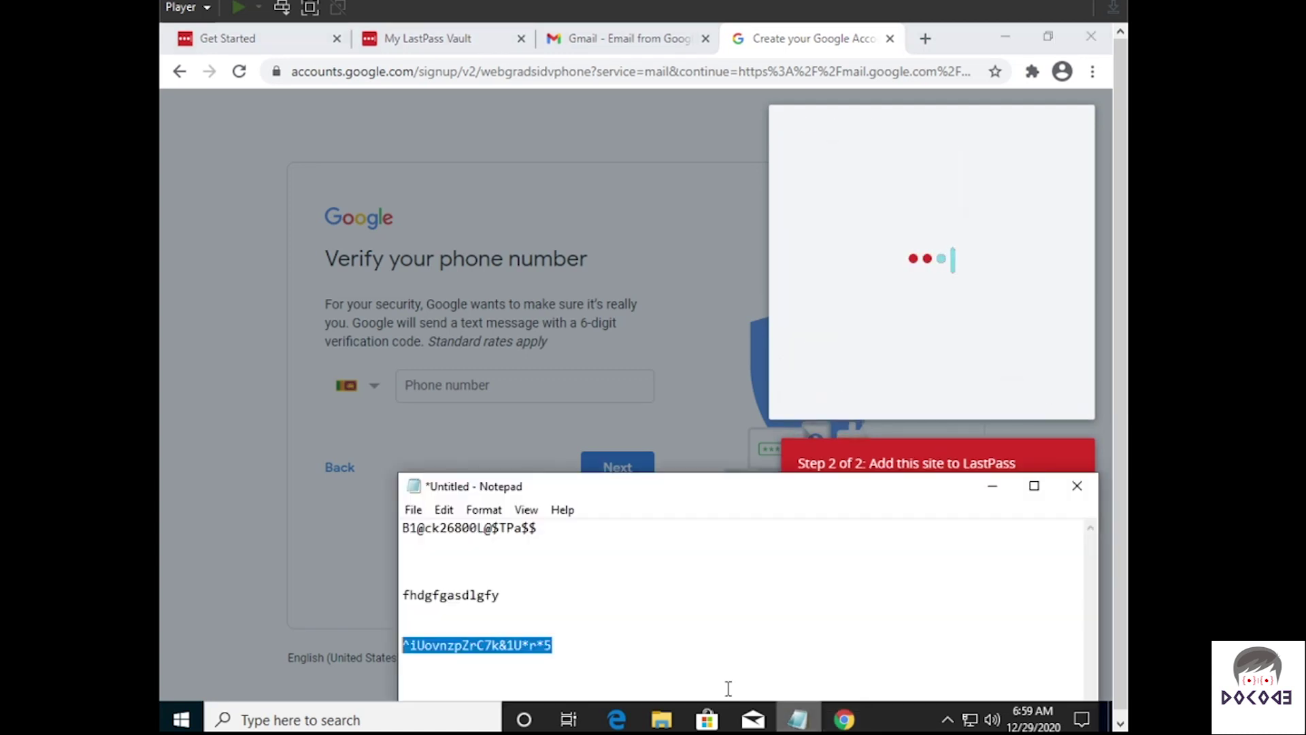
pyautogui.click(633, 647)
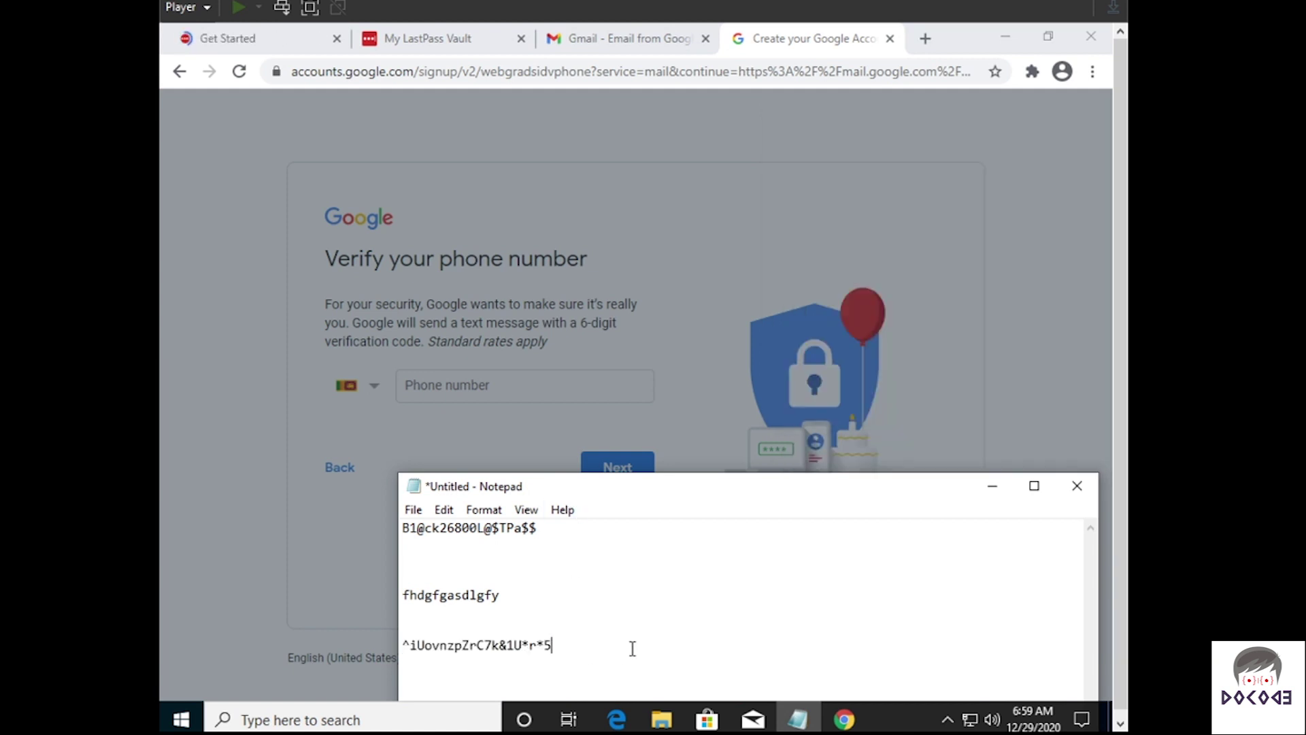
pyautogui.hotkey('ctrl', 'a')
# - Enter the phone number and submit it for verification
pyautogui.click(1005, 233)
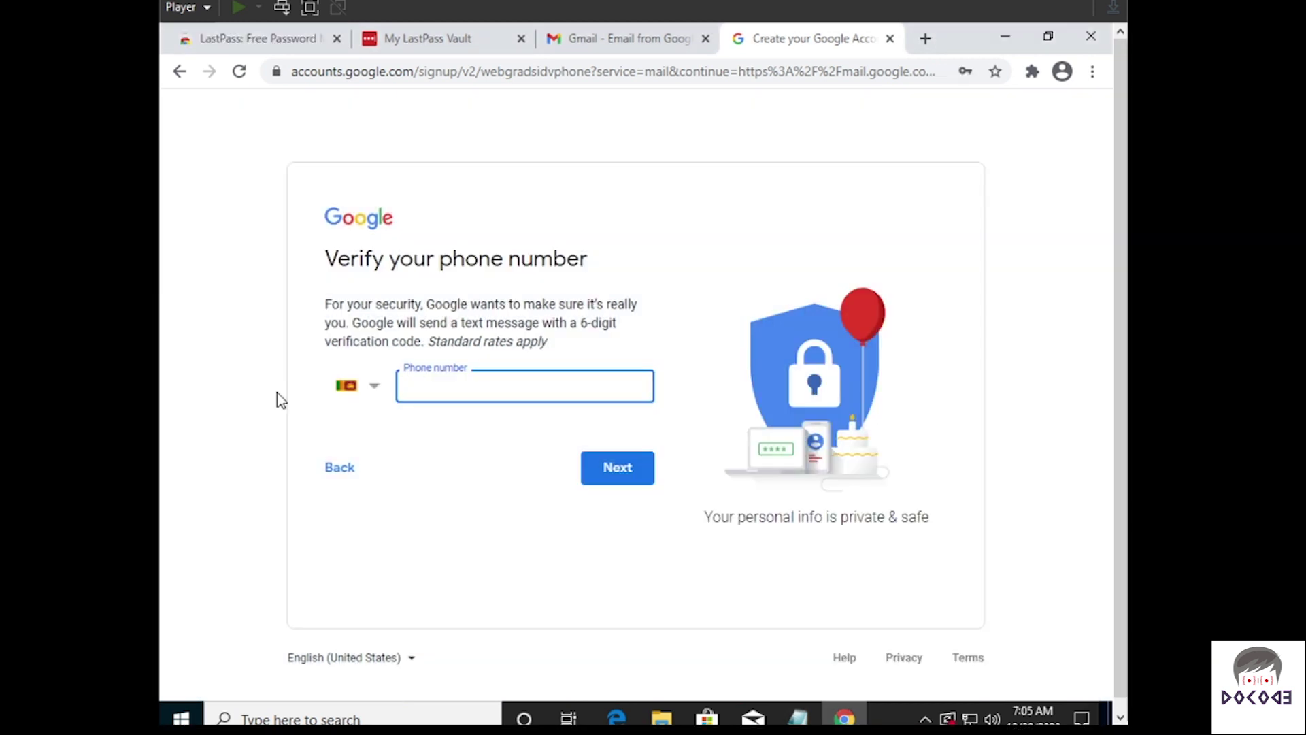
pyautogui.write('771')
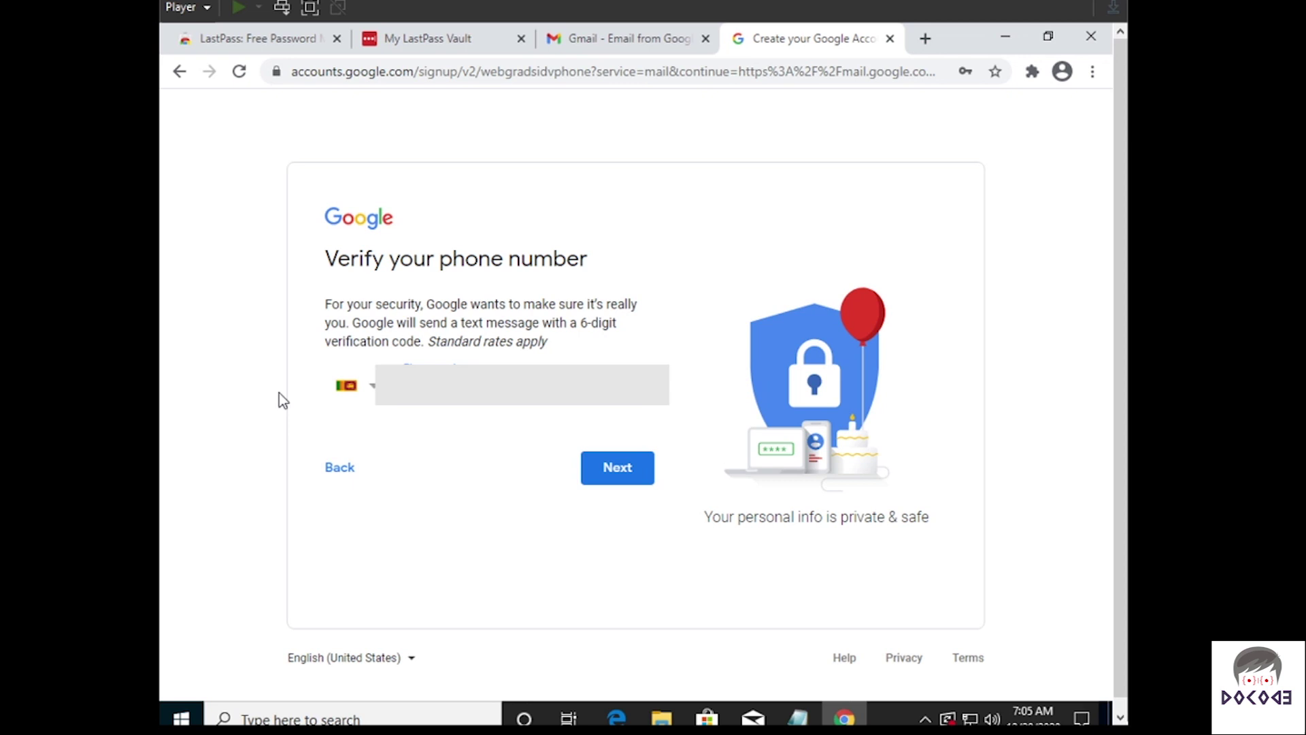
pyautogui.click(616, 465)
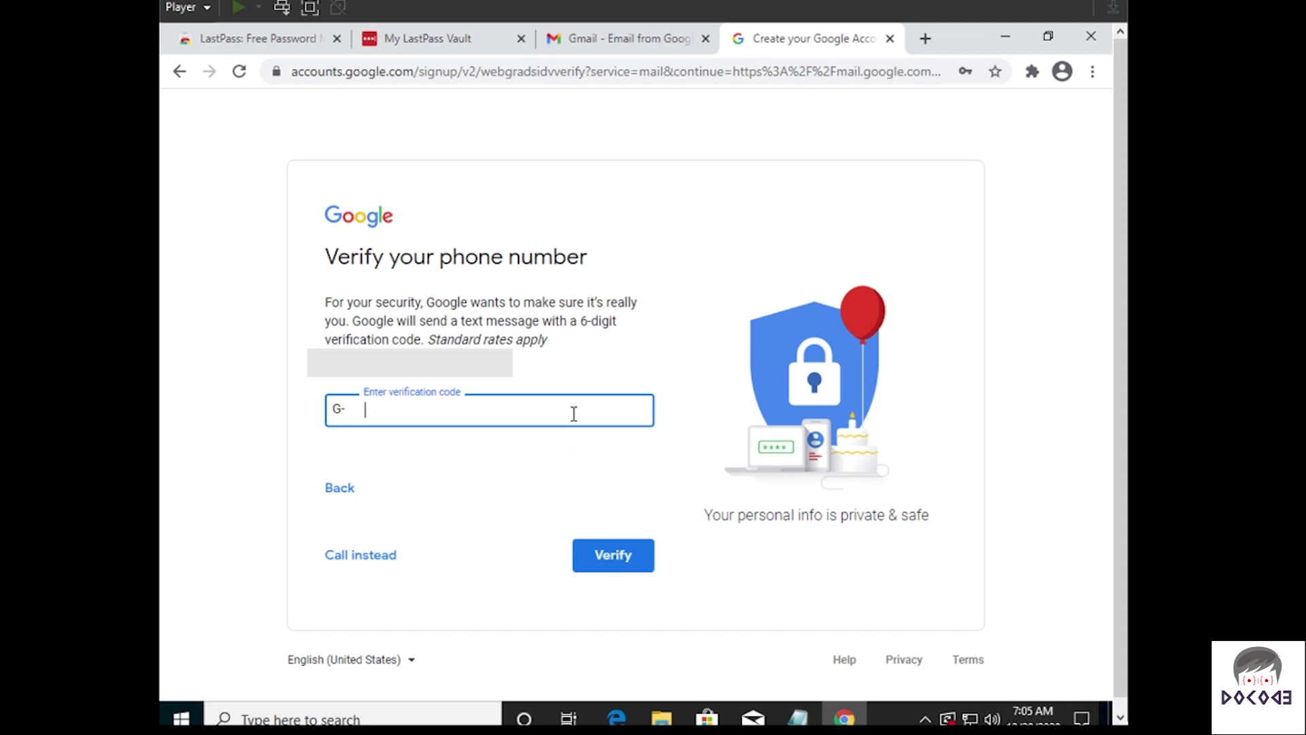
# - Enter the verification code, verify it, and type a recovery email address
pyautogui.write('22')
pyautogui.click(586, 567)
pyautogui.click(507, 392)
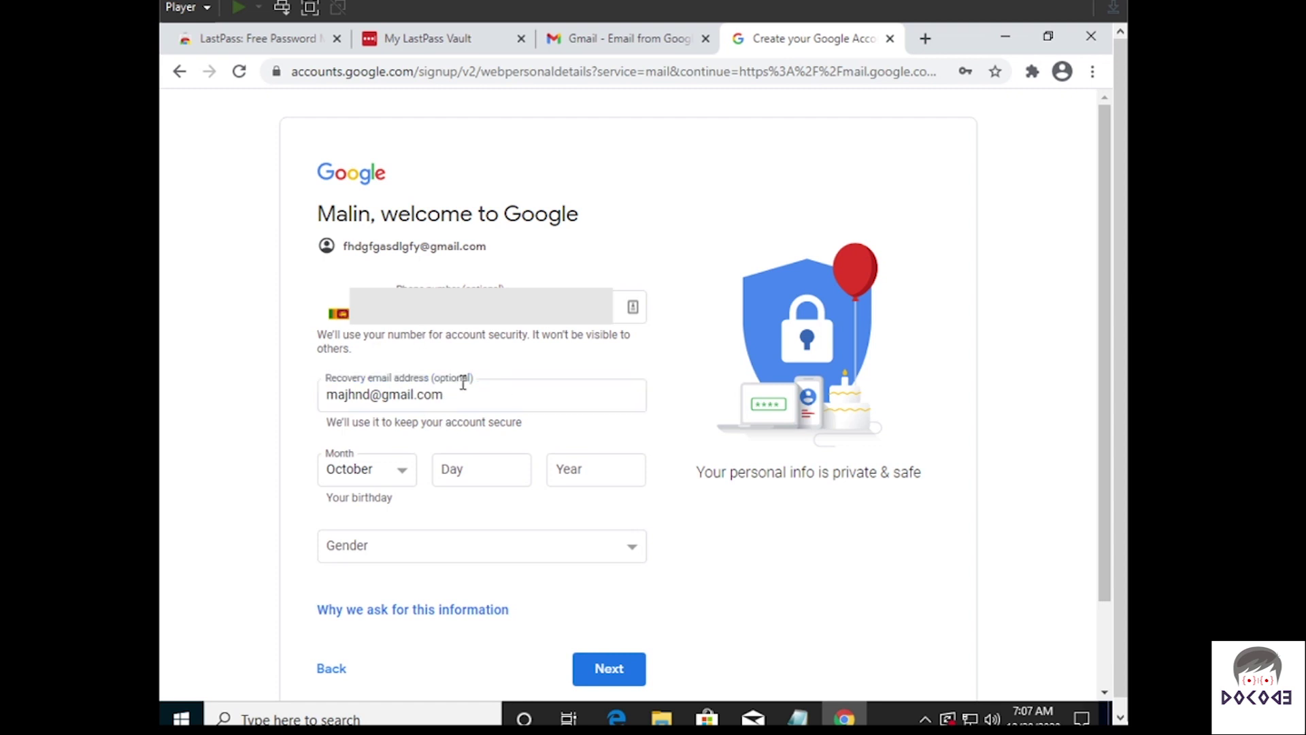
# - Set the birth month to October and fill in the birth day and year
pyautogui.click(412, 395)
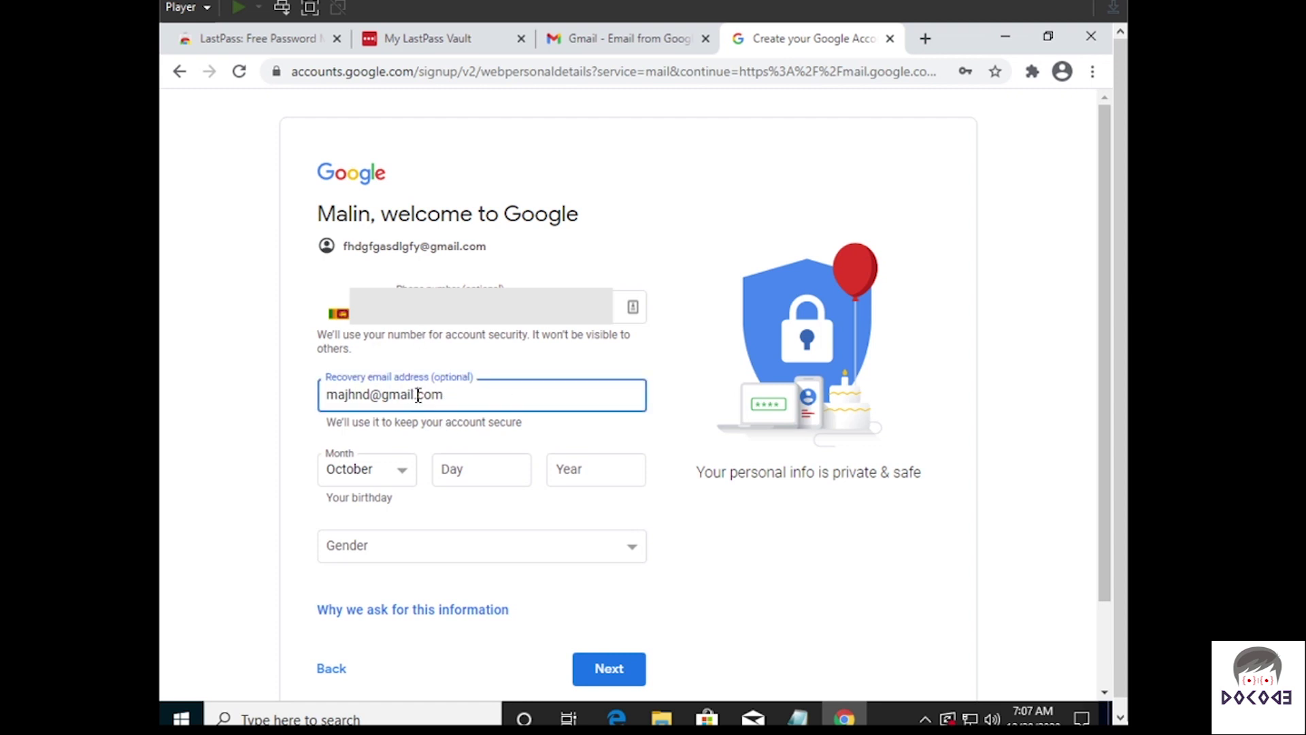
pyautogui.click(394, 456)
pyautogui.click(385, 644)
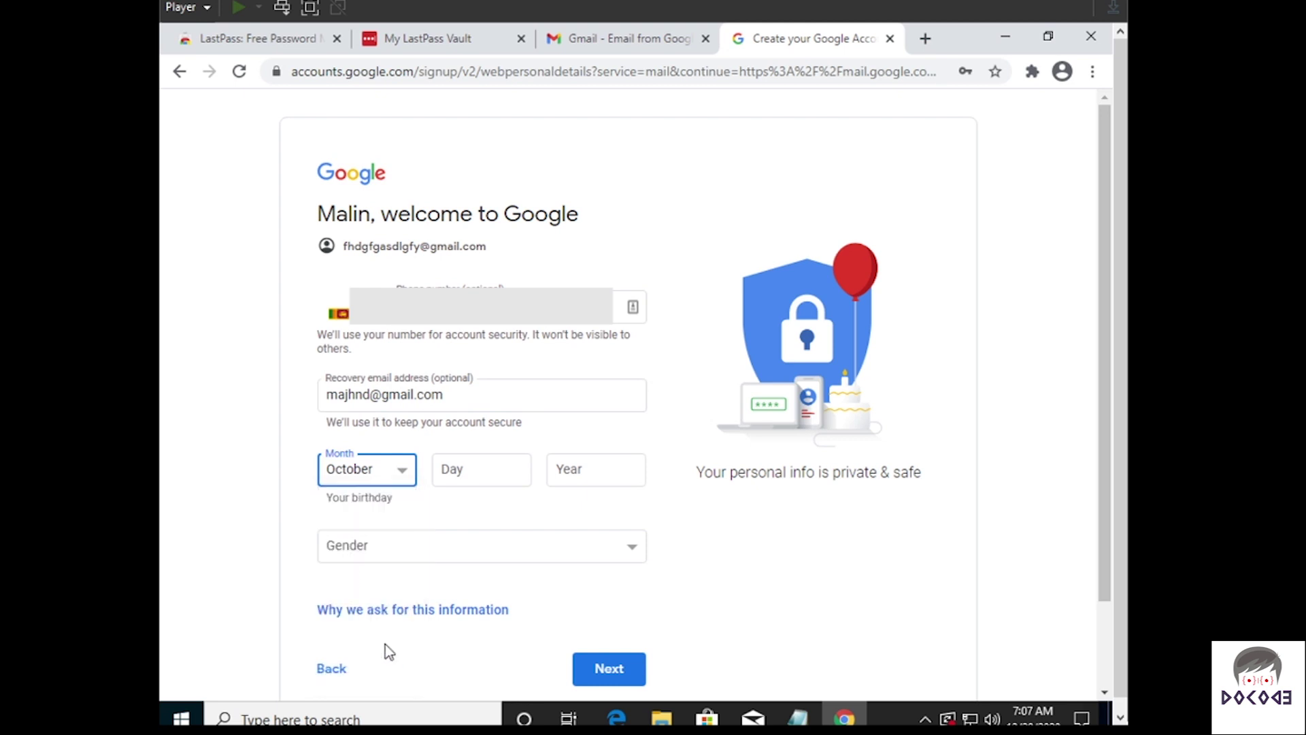
pyautogui.click(494, 469)
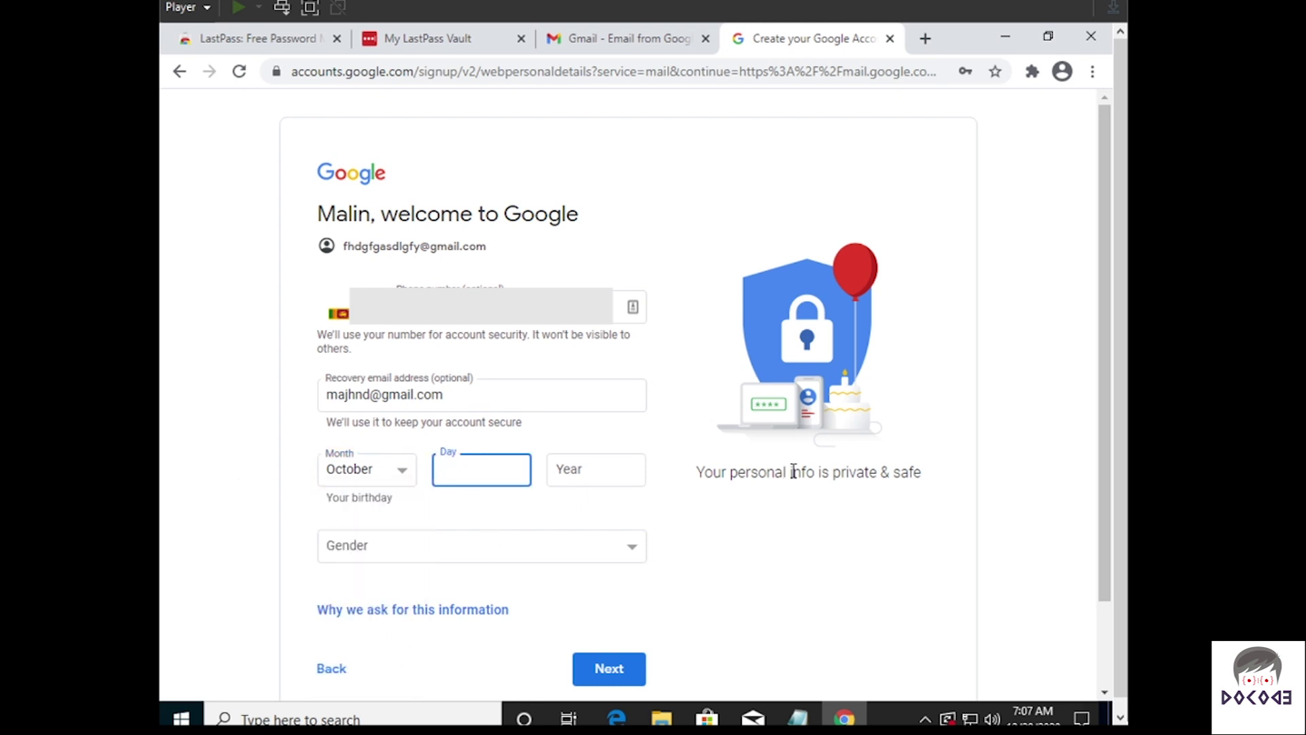
pyautogui.press('Tab')
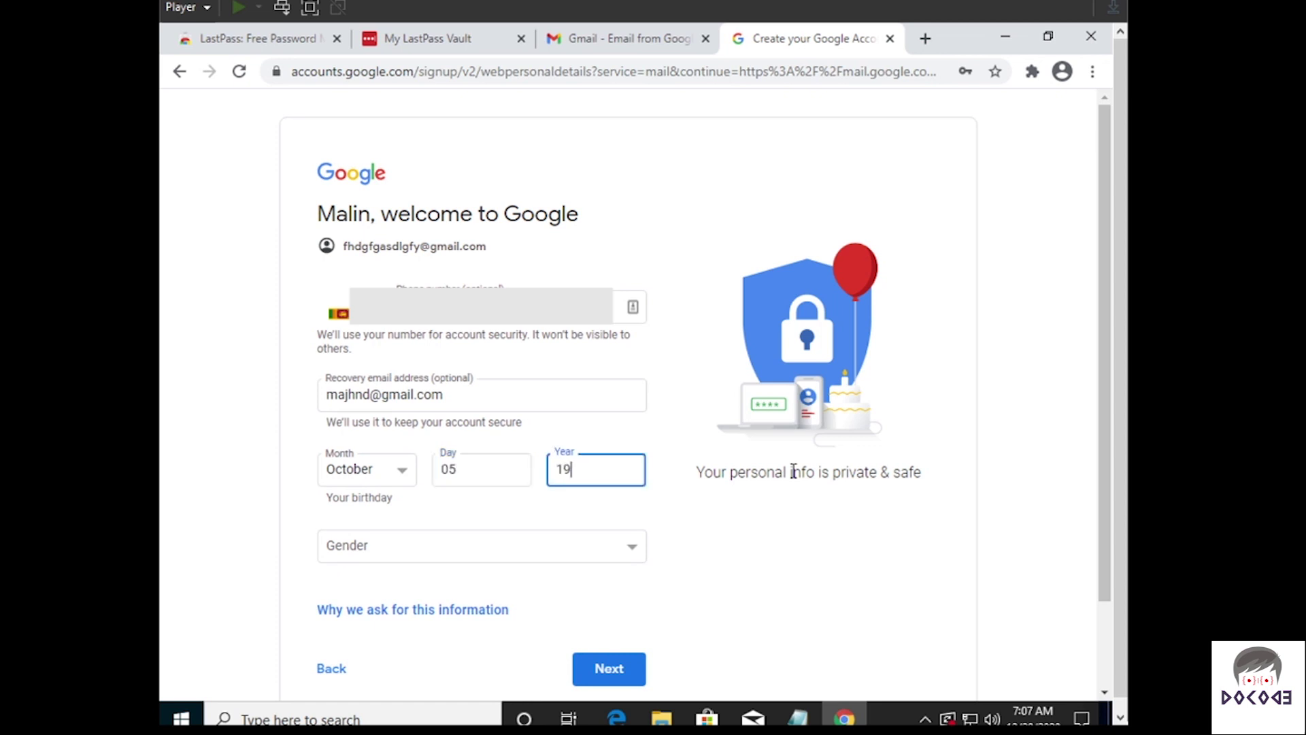
# - Set gender to Female and submit the personal details
pyautogui.click(562, 555)
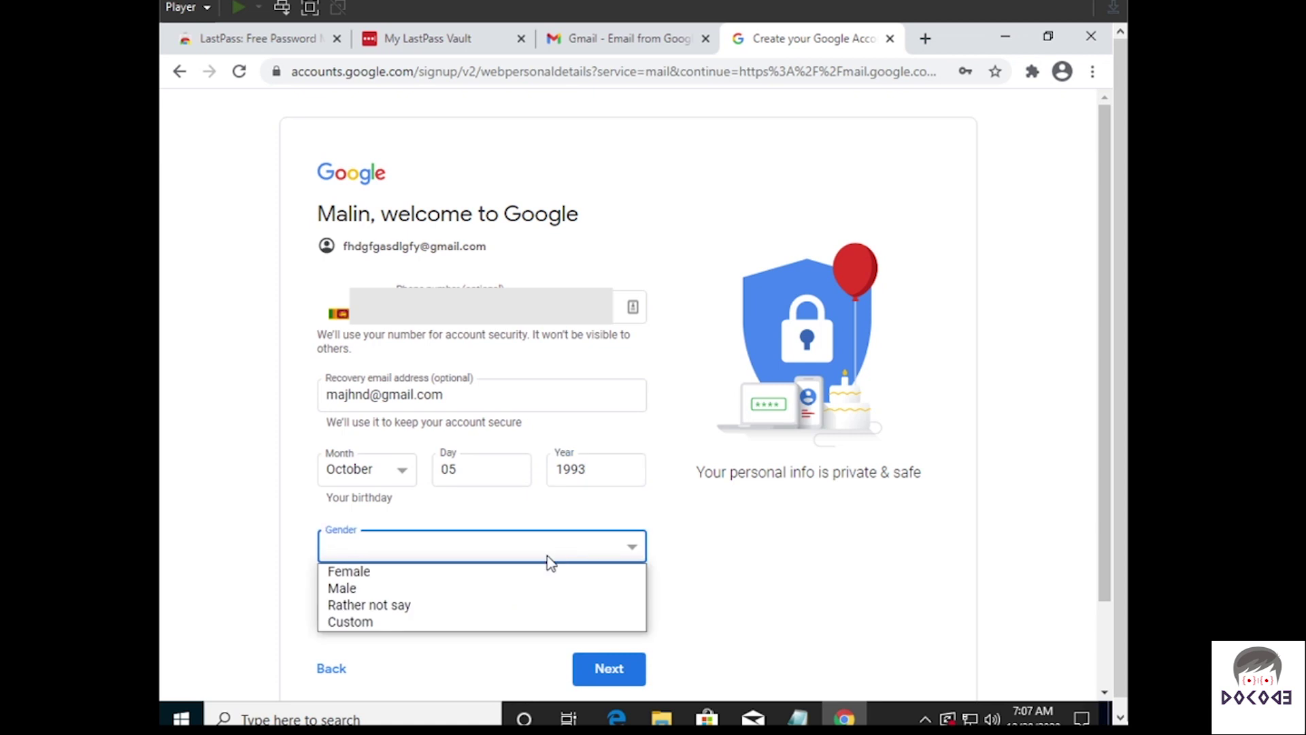
pyautogui.click(564, 581)
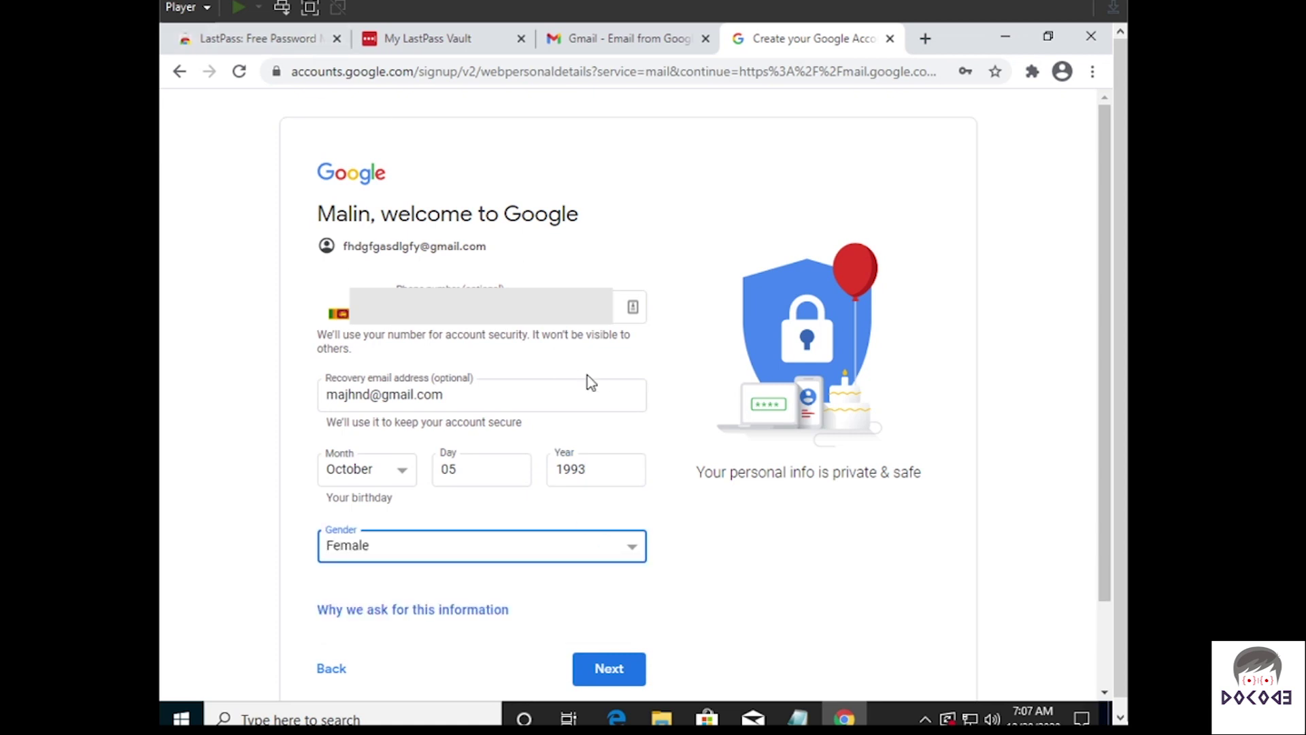
pyautogui.scroll(-3, 660, 443)
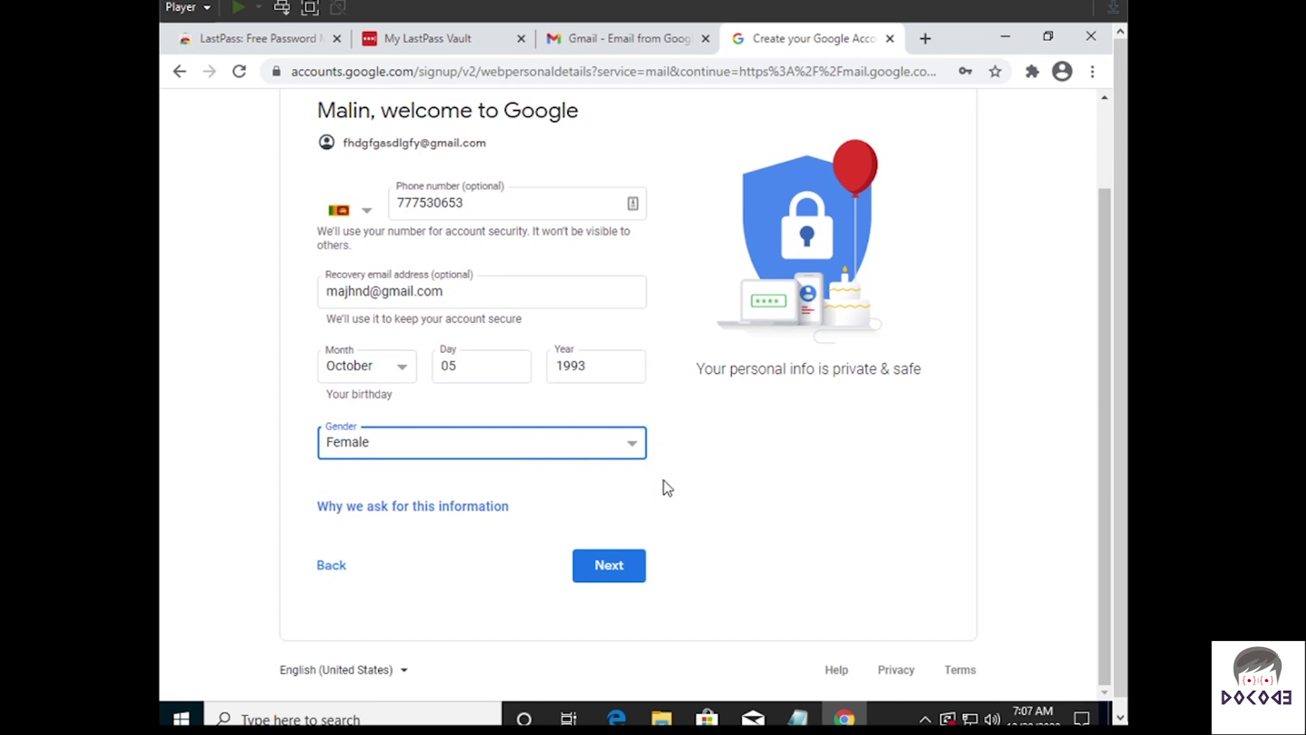
pyautogui.click(636, 568)
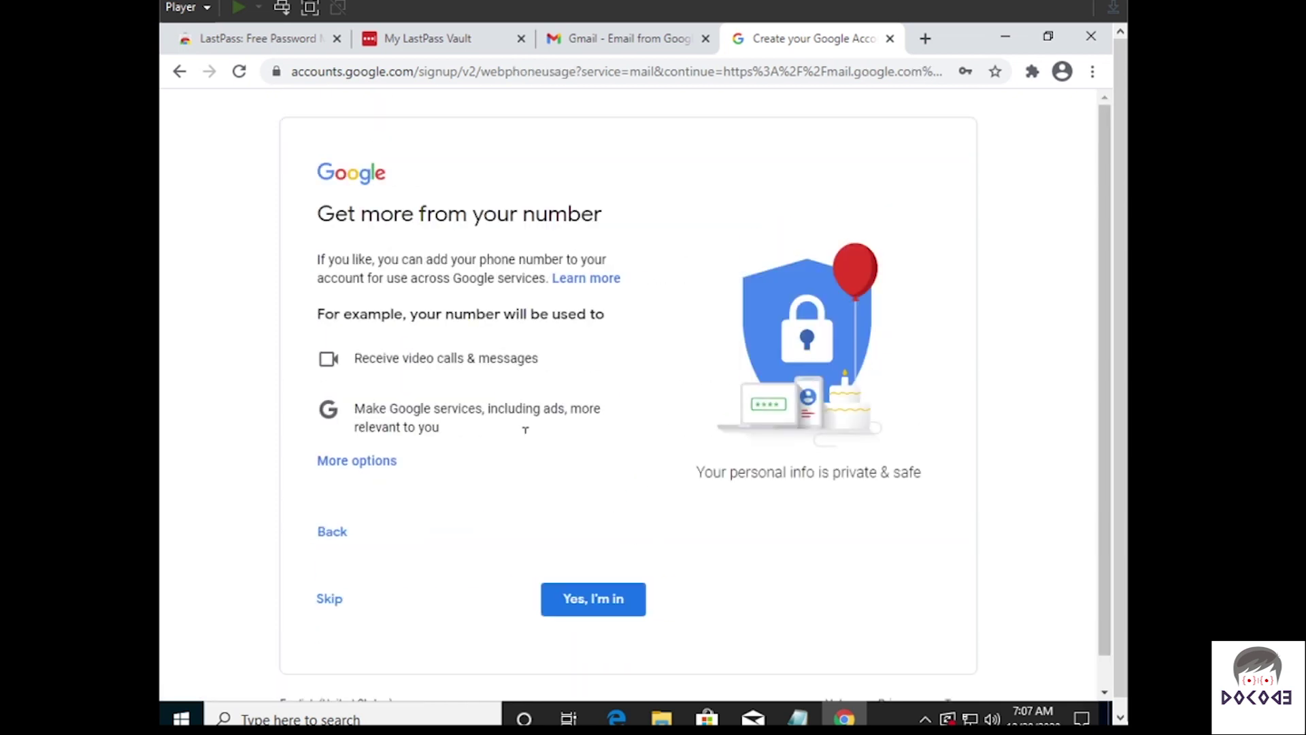
# - Skip adding the phone number to services and accept Google's privacy terms
pyautogui.moveTo(334, 201); pyautogui.dragTo(603, 213)
pyautogui.click(326, 598)
pyautogui.scroll(-10, 630, 544)
pyautogui.scroll(-3, 629, 546)
pyautogui.click(627, 578)
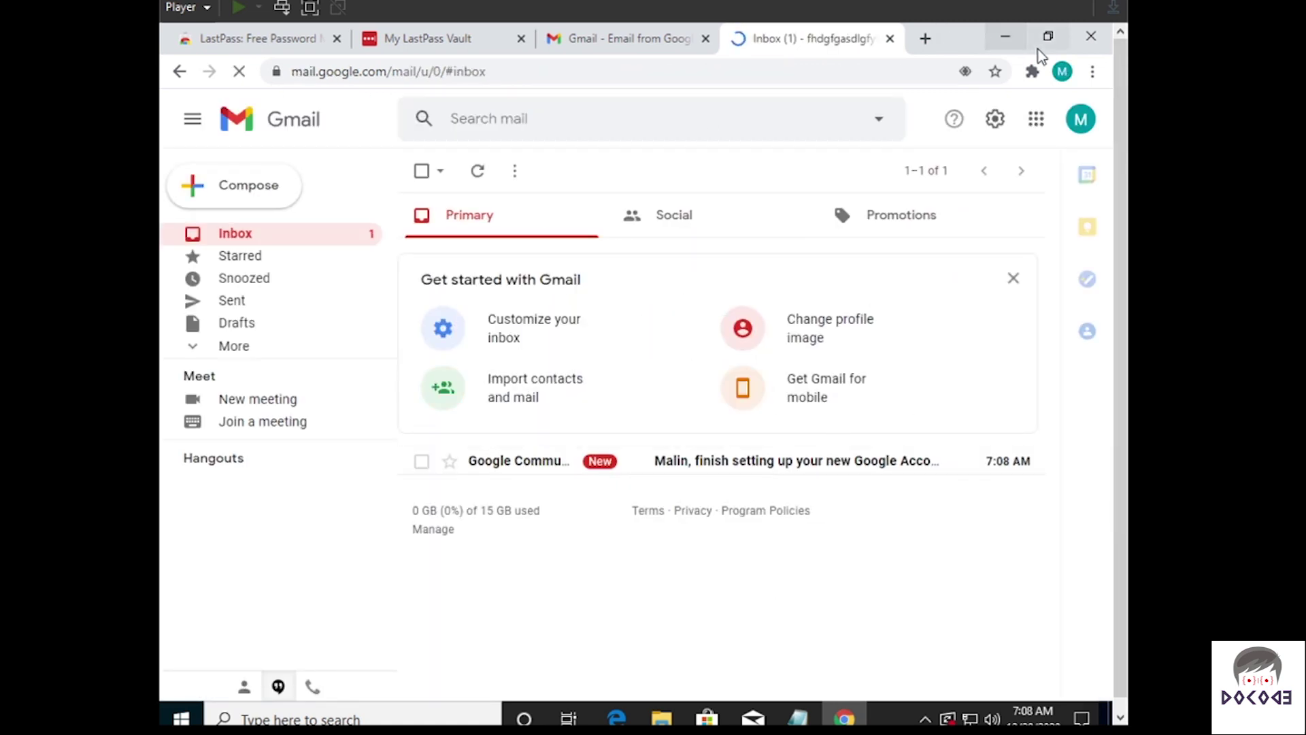
# - Pin the LastPass extension to the Chrome toolbar from the extensions list
pyautogui.click(1032, 71)
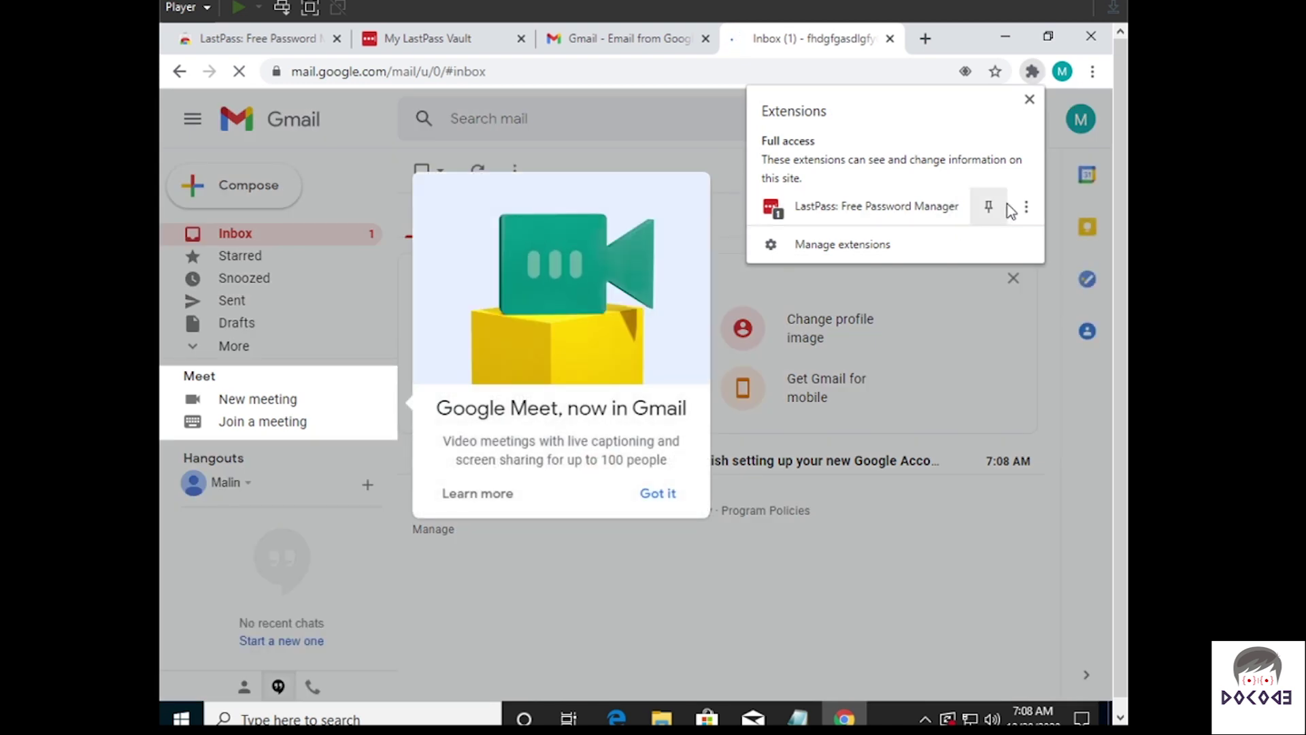
pyautogui.click(988, 208)
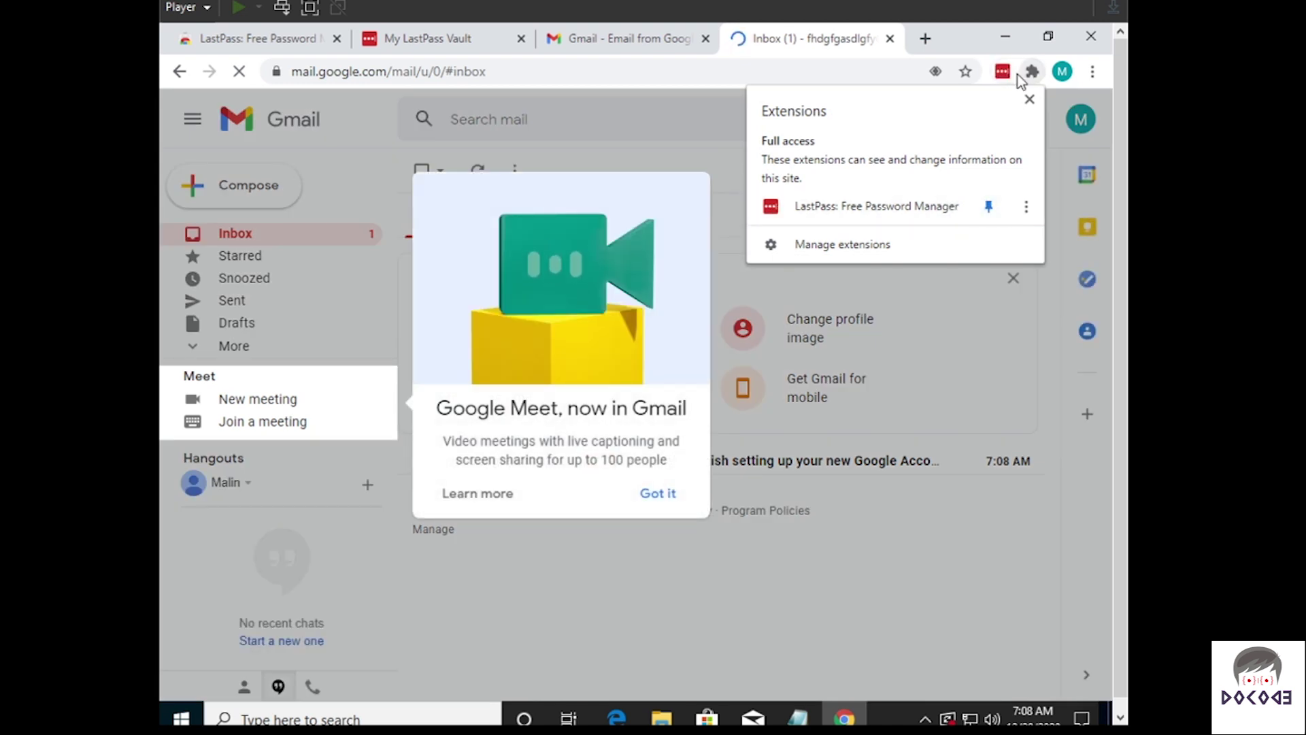
pyautogui.click(1033, 72)
pyautogui.click(1033, 73)
pyautogui.click(1030, 73)
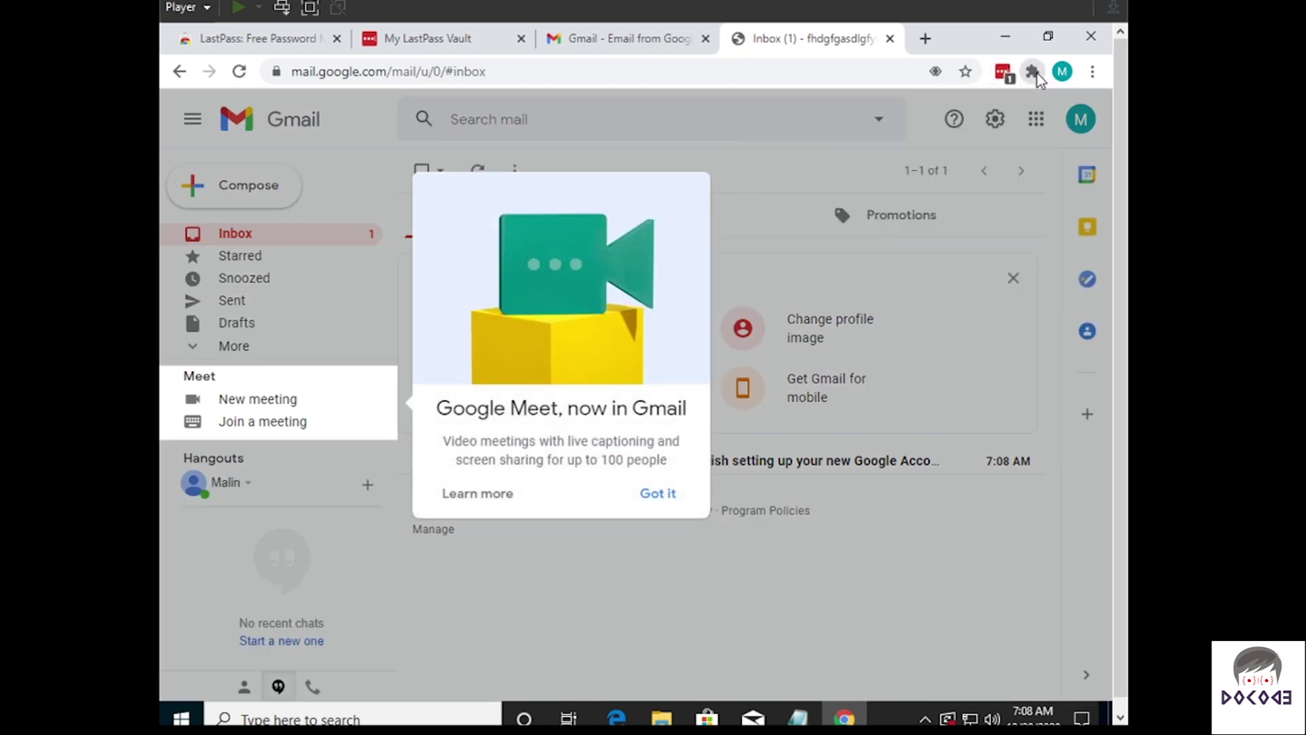
# - Open the LastPass toolbar menu and check that the google.com login is listed
pyautogui.click(1008, 77)
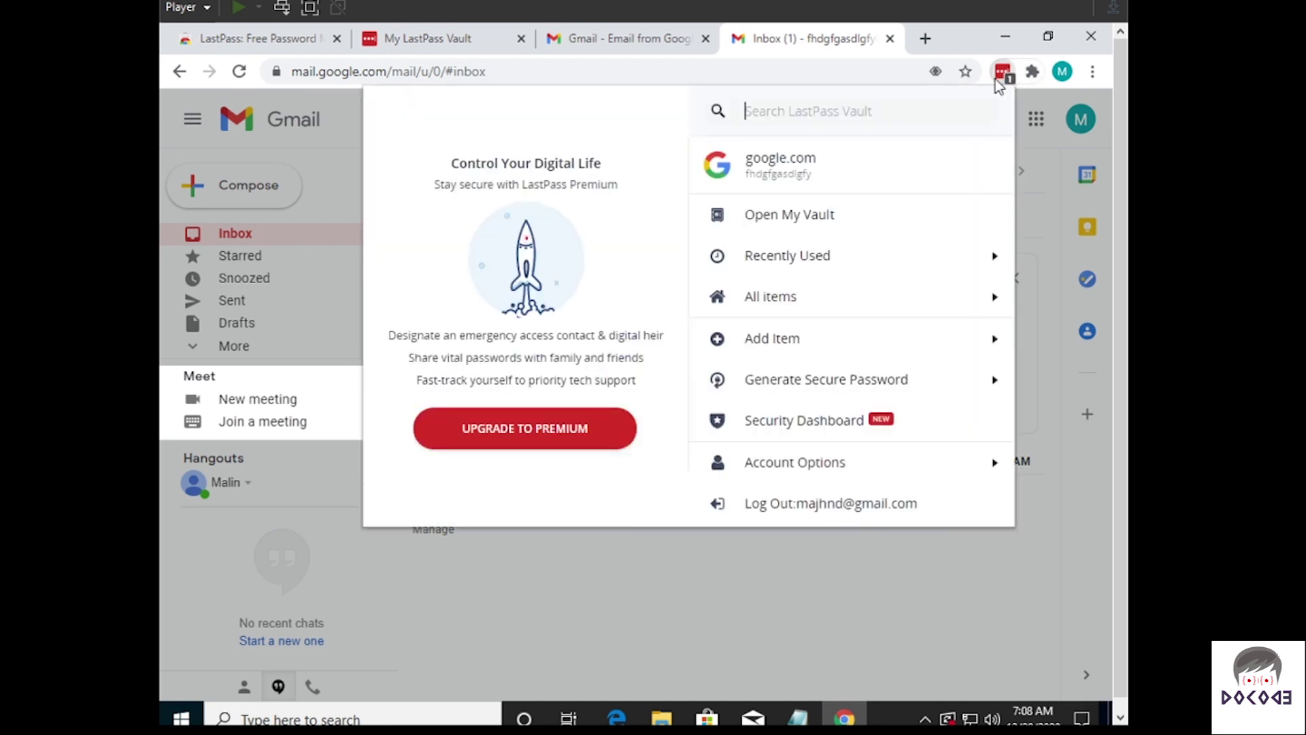
pyautogui.click(1007, 78)
pyautogui.click(1033, 72)
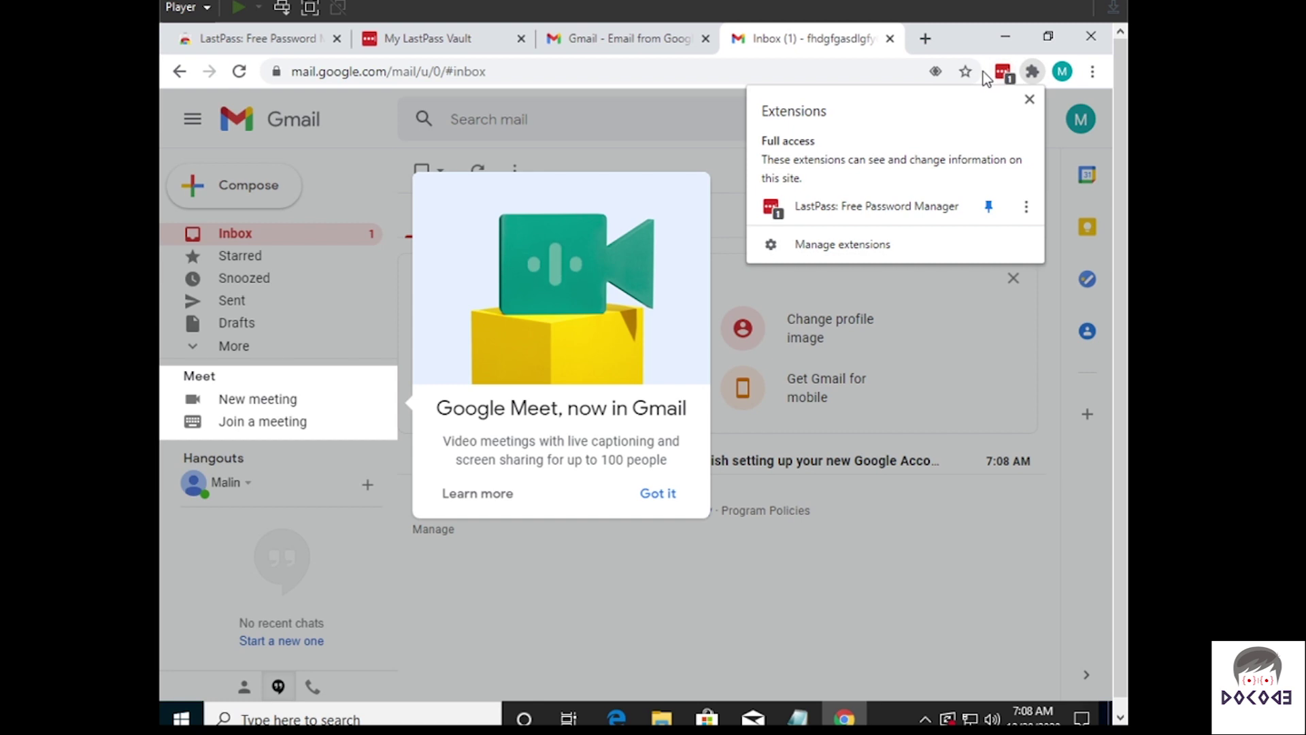
pyautogui.click(1031, 72)
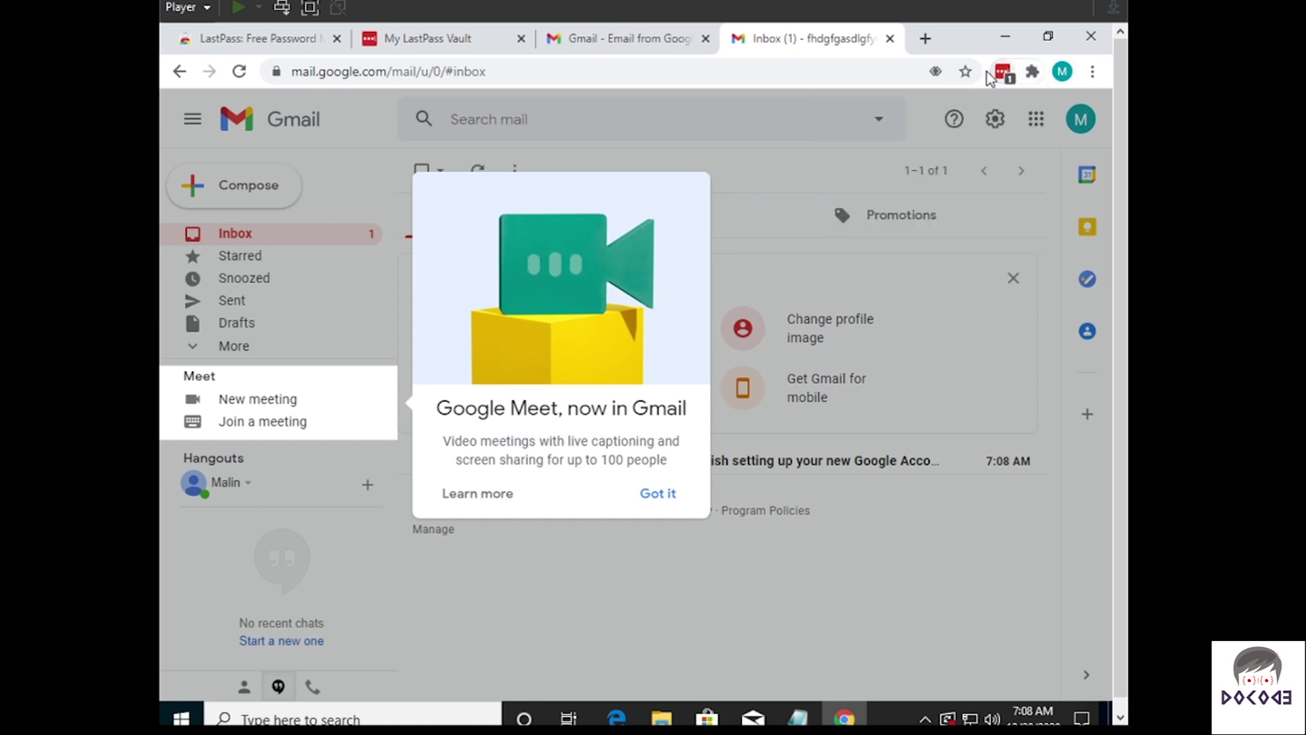
pyautogui.click(1031, 73)
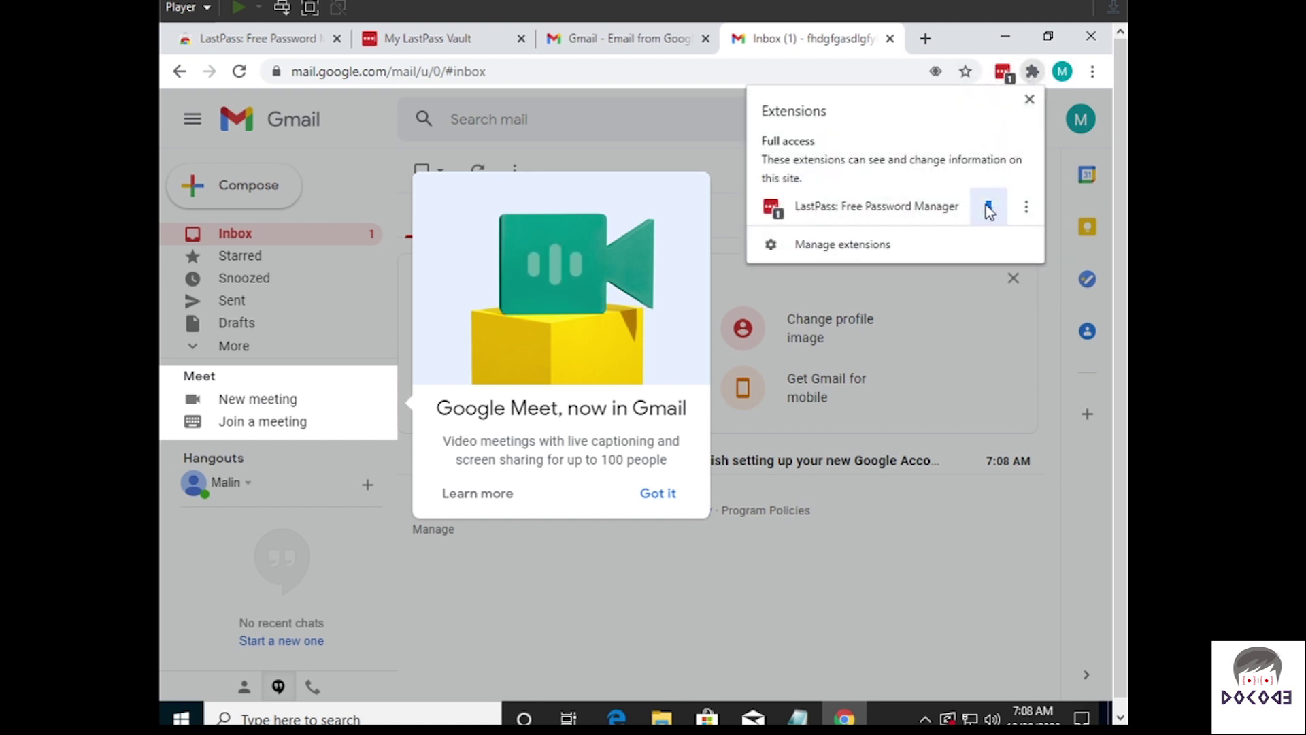
pyautogui.click(992, 71)
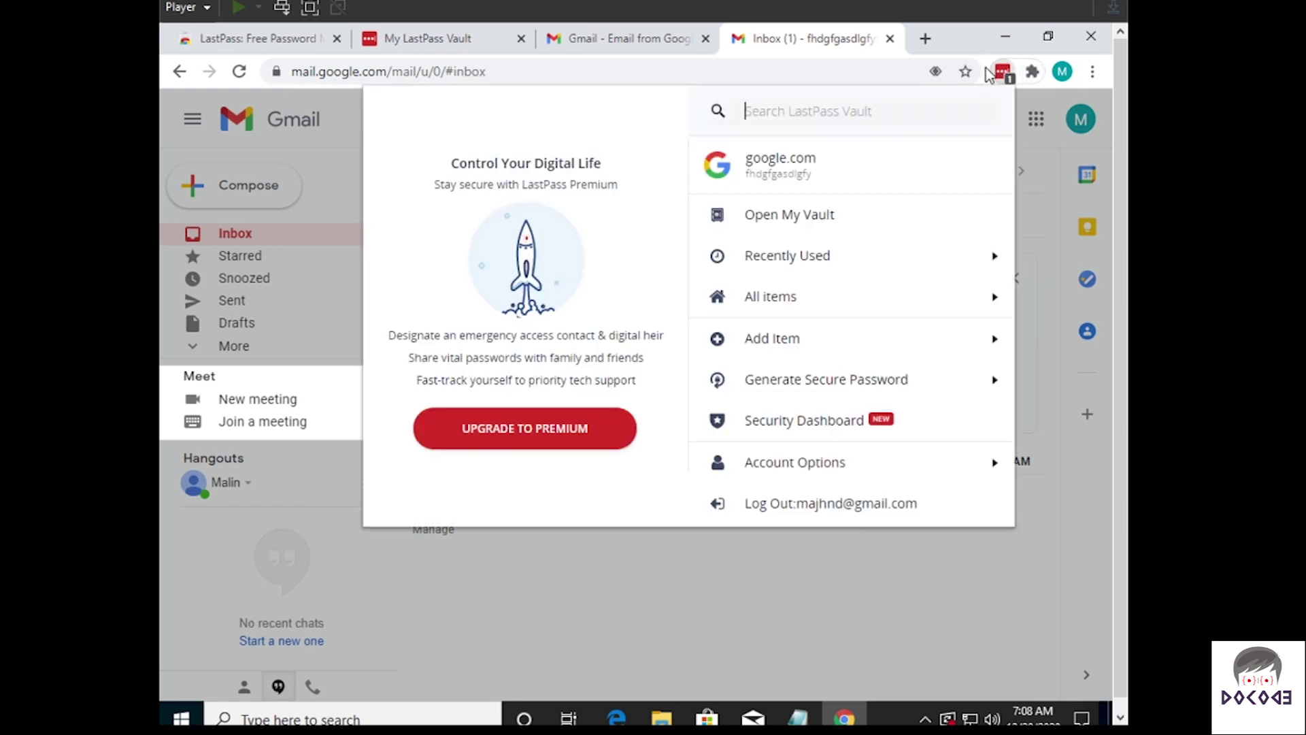
pyautogui.click(772, 536)
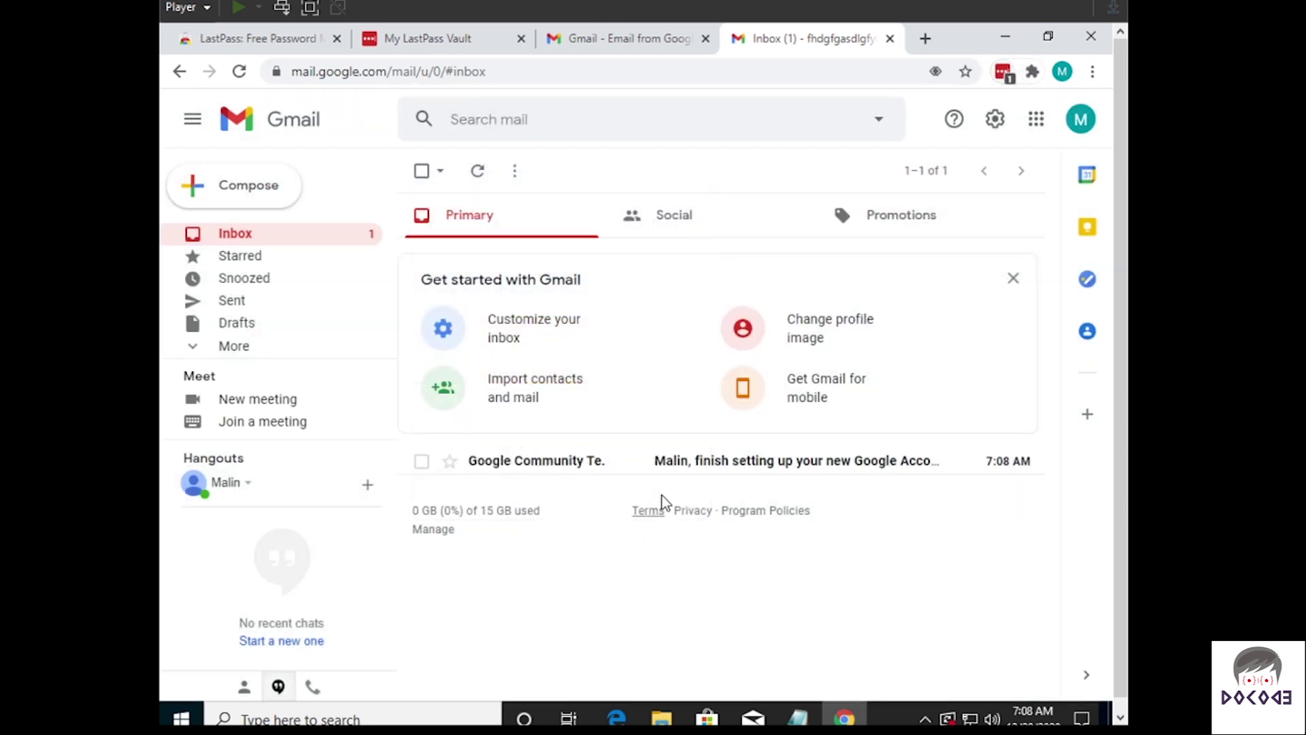
pyautogui.click(1003, 71)
pyautogui.moveTo(773, 178)
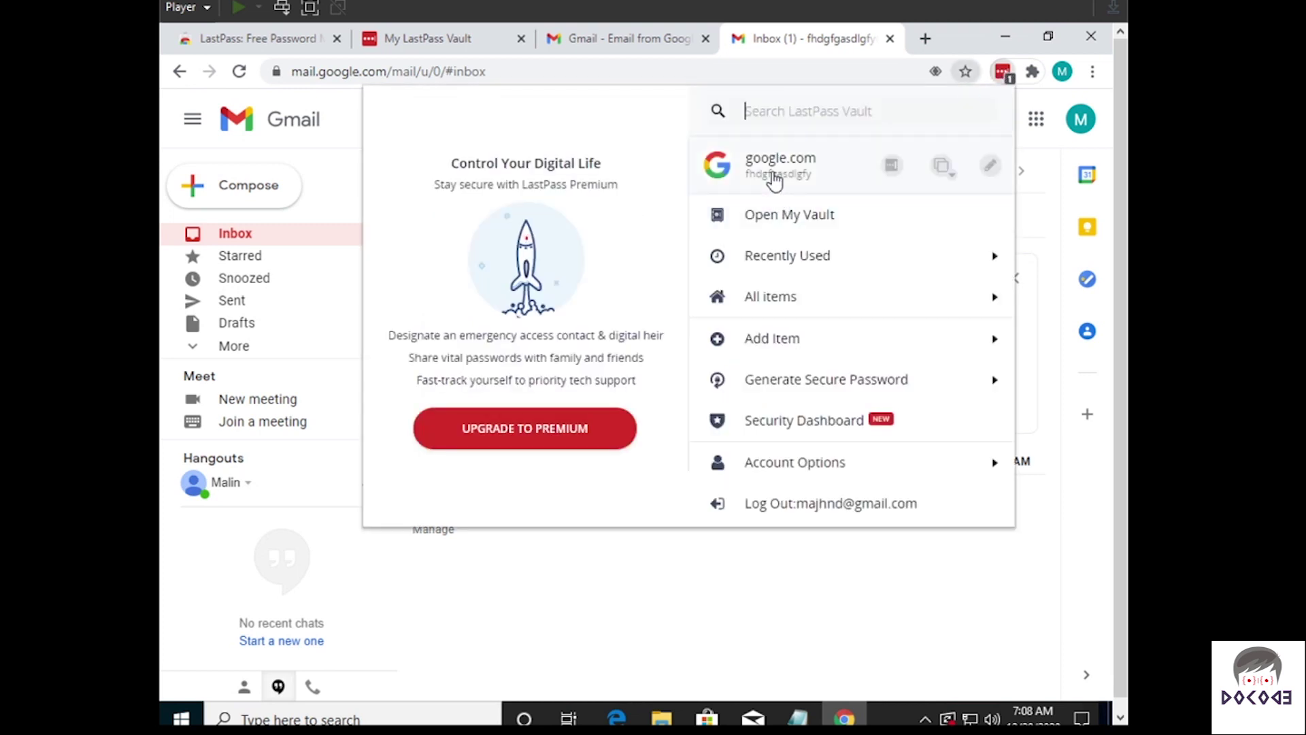
pyautogui.click(803, 170)
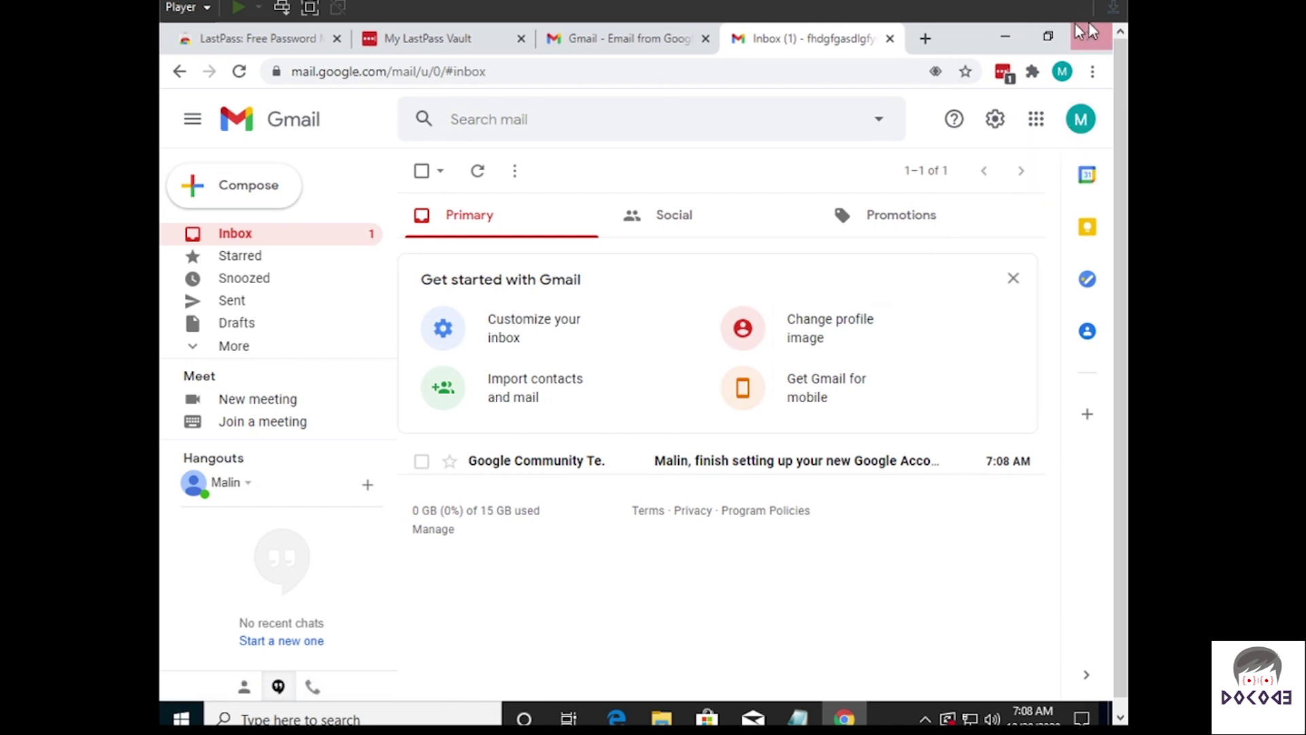
# - Sign out of the new Google account and remove it from the browser's account list
pyautogui.click(1078, 114)
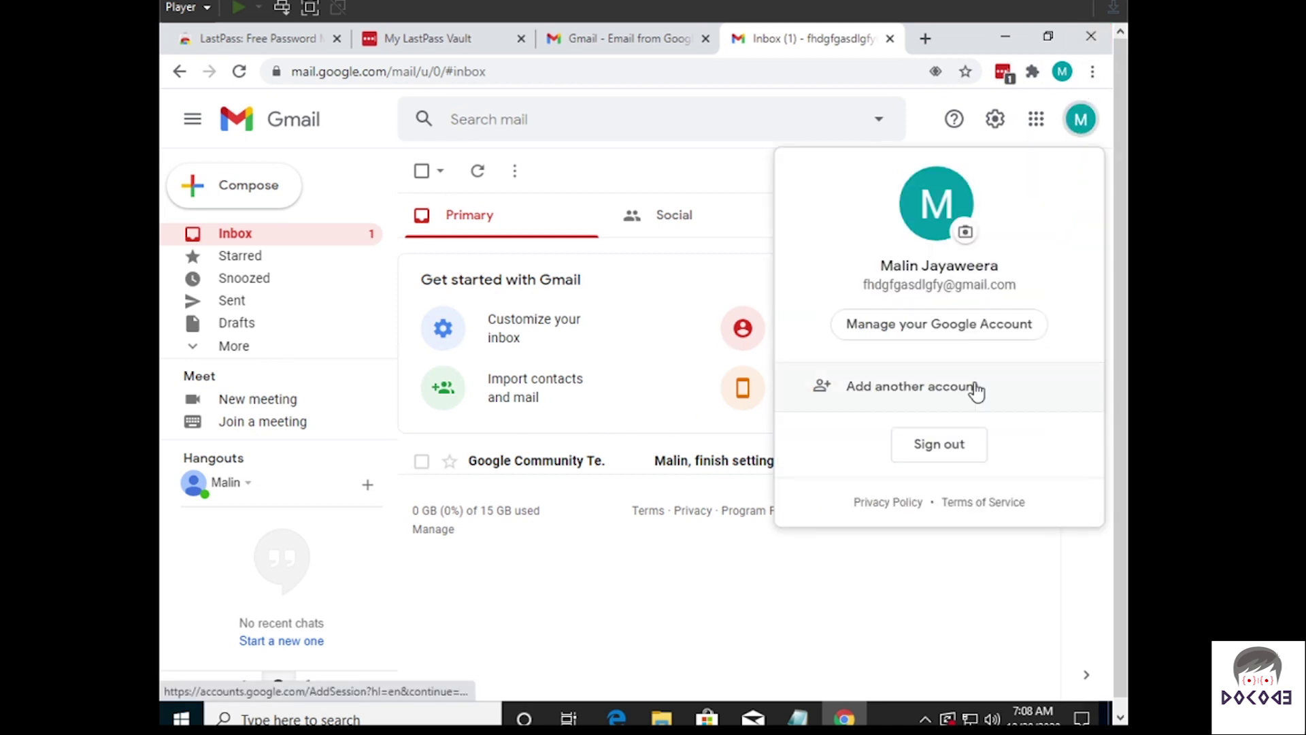
pyautogui.click(958, 444)
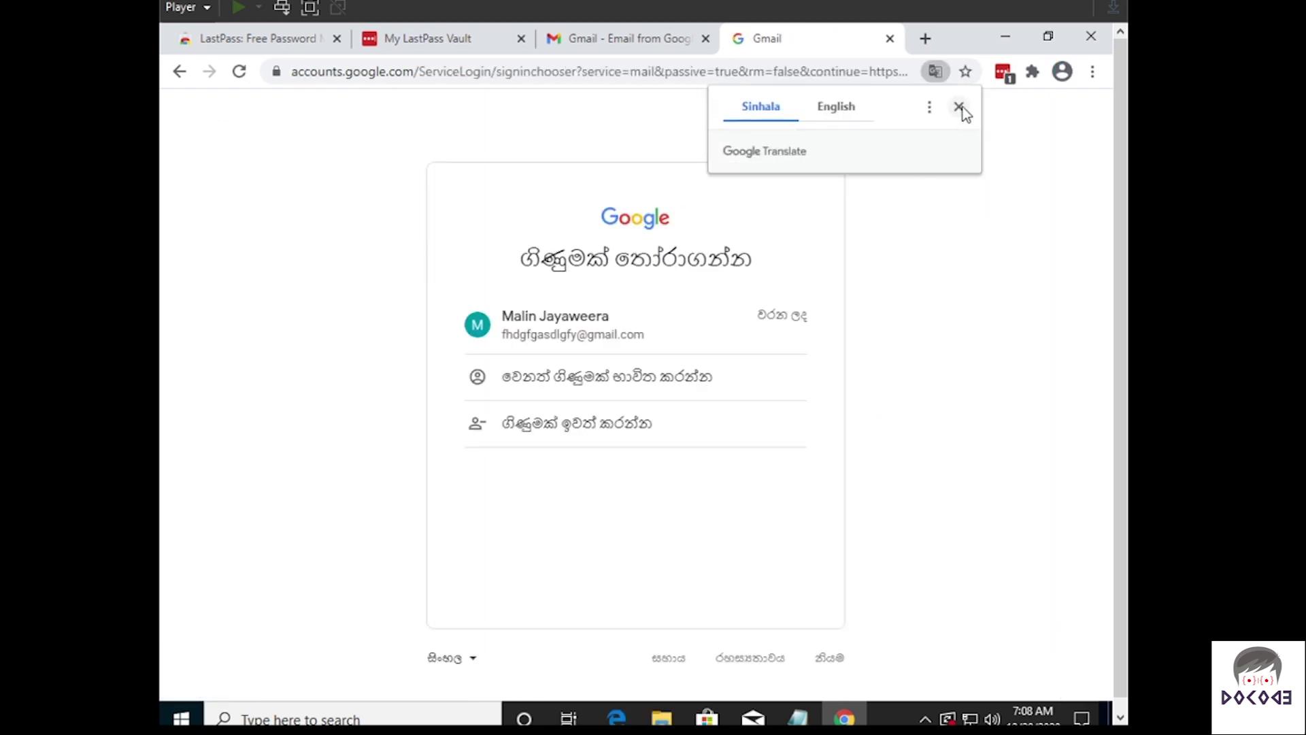
pyautogui.click(959, 107)
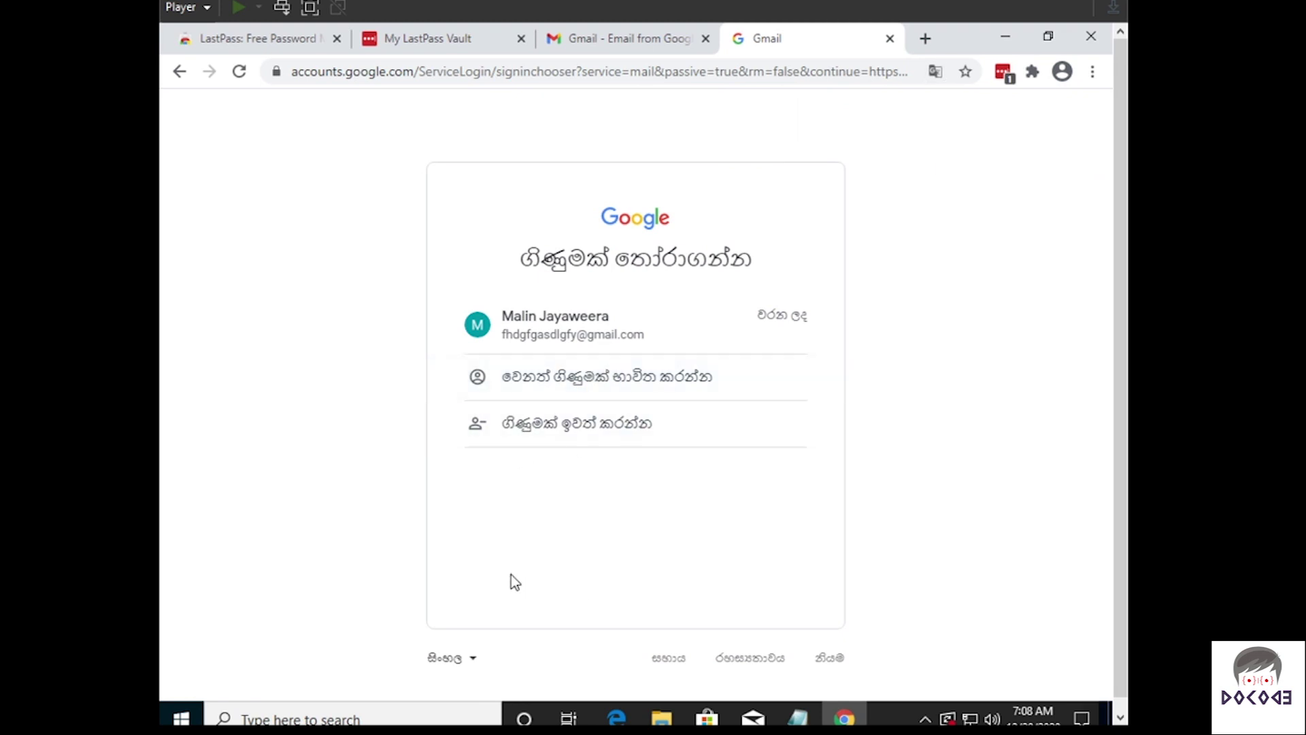
pyautogui.click(580, 438)
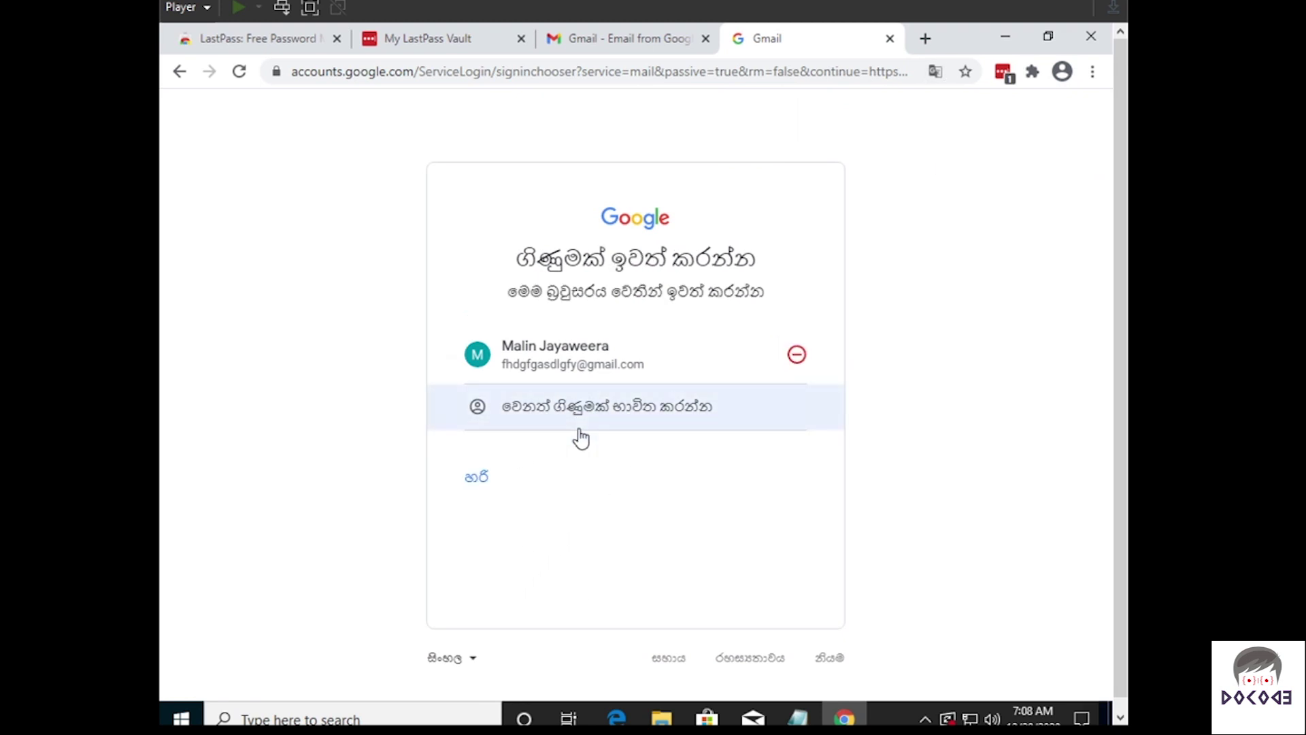
pyautogui.click(800, 355)
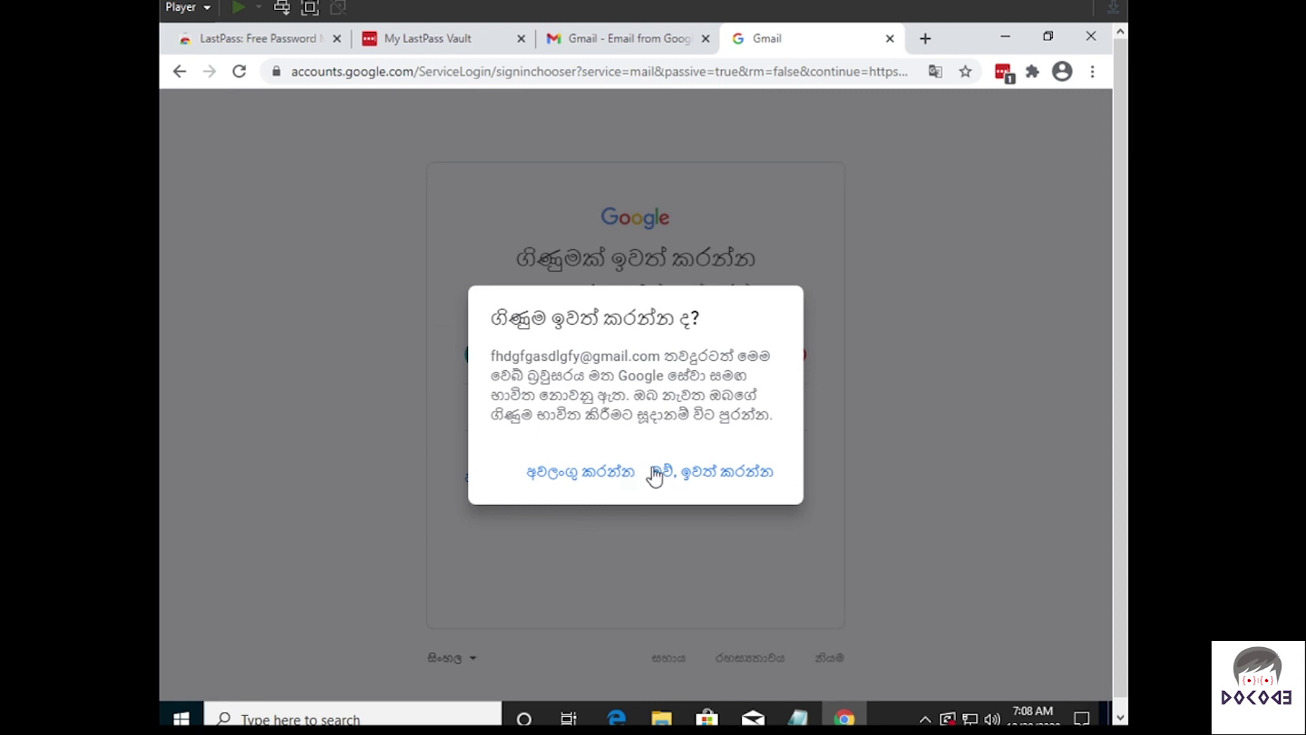
pyautogui.click(685, 481)
# - Autofill the email field from the saved google.com login in LastPass
pyautogui.click(604, 351)
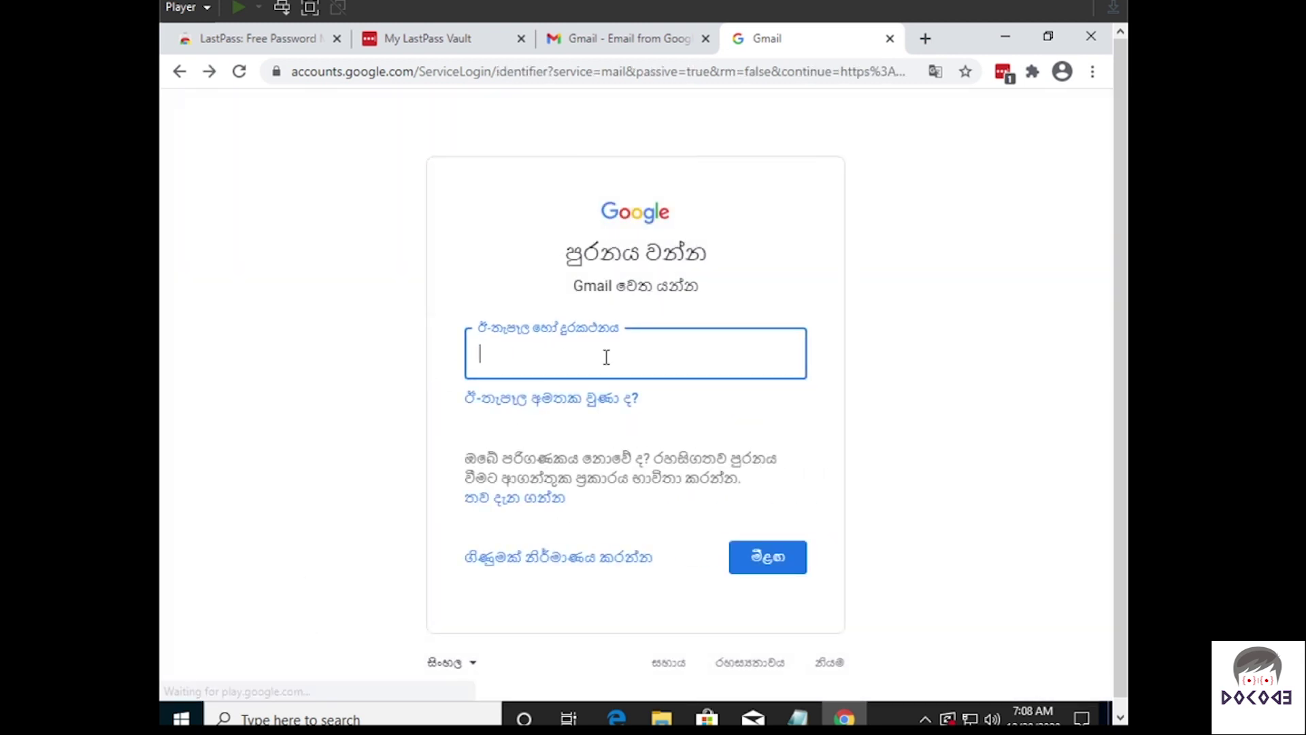
pyautogui.click(794, 354)
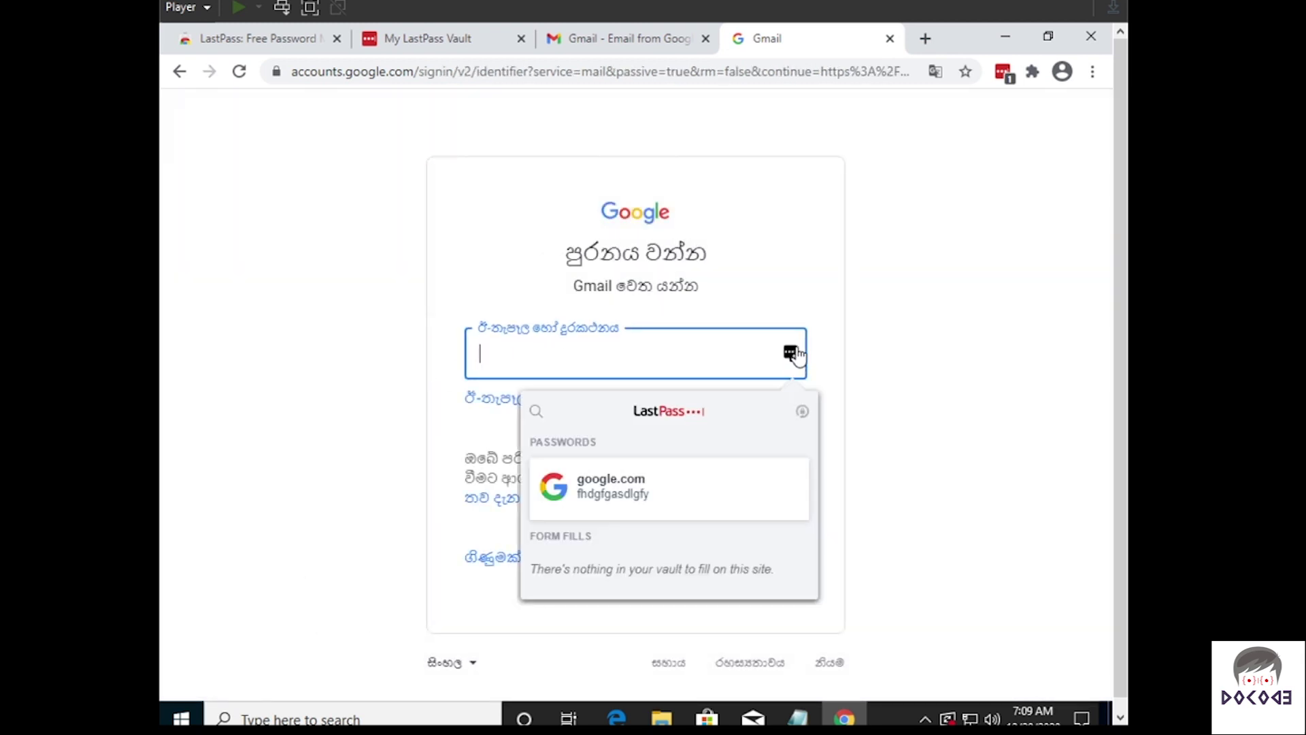
pyautogui.click(844, 313)
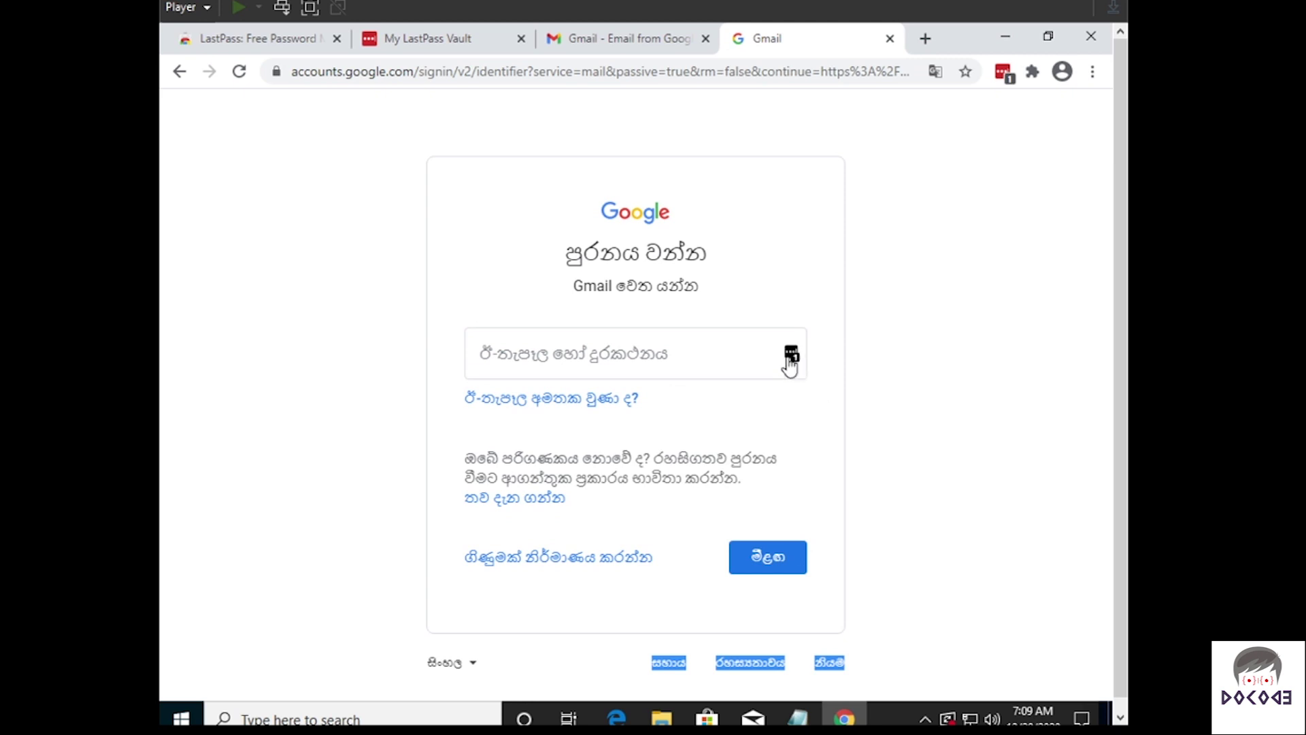
pyautogui.click(793, 354)
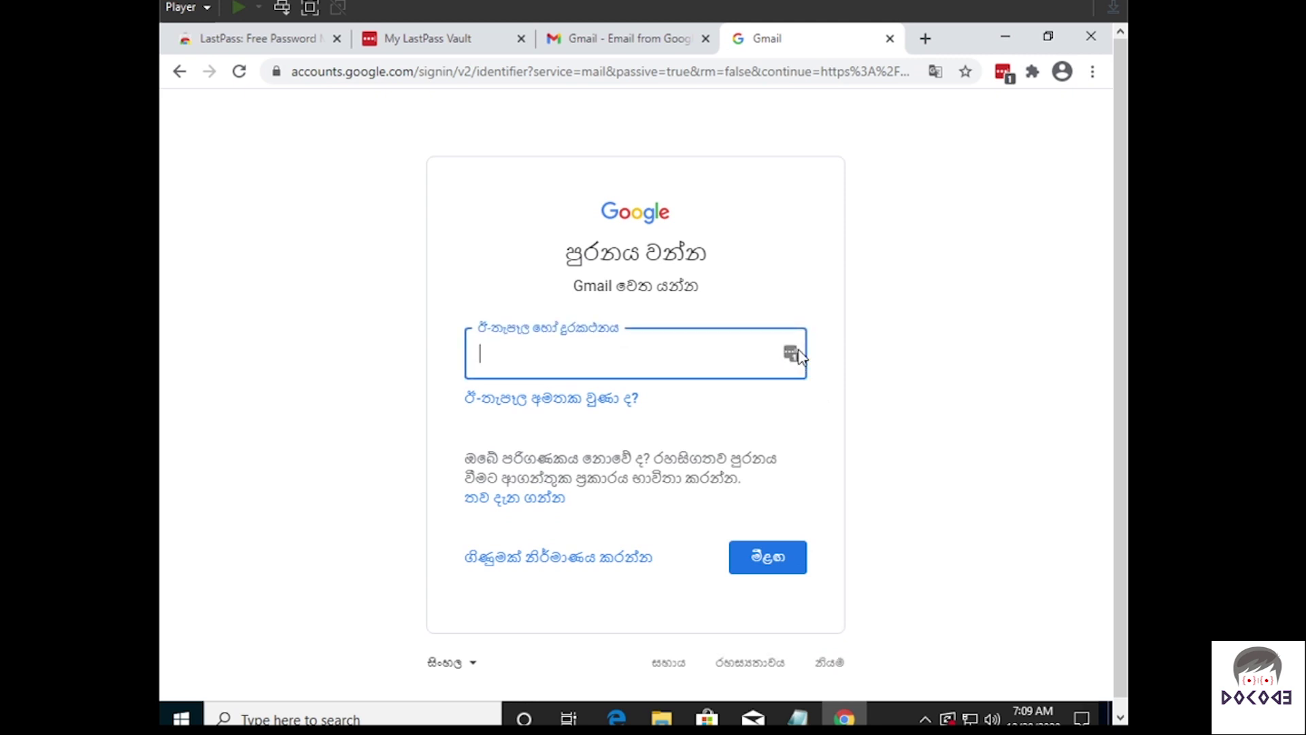
pyautogui.click(814, 351)
pyautogui.click(789, 359)
pyautogui.moveTo(641, 502)
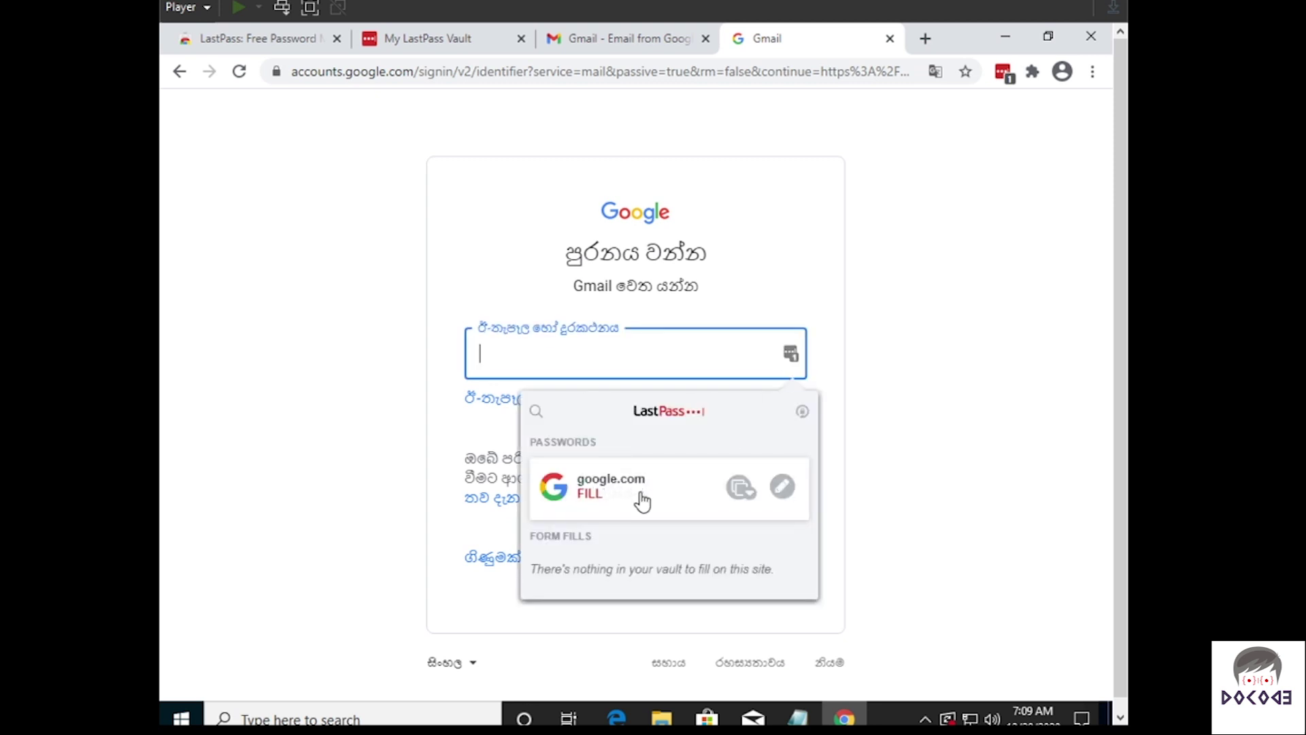
pyautogui.click(678, 496)
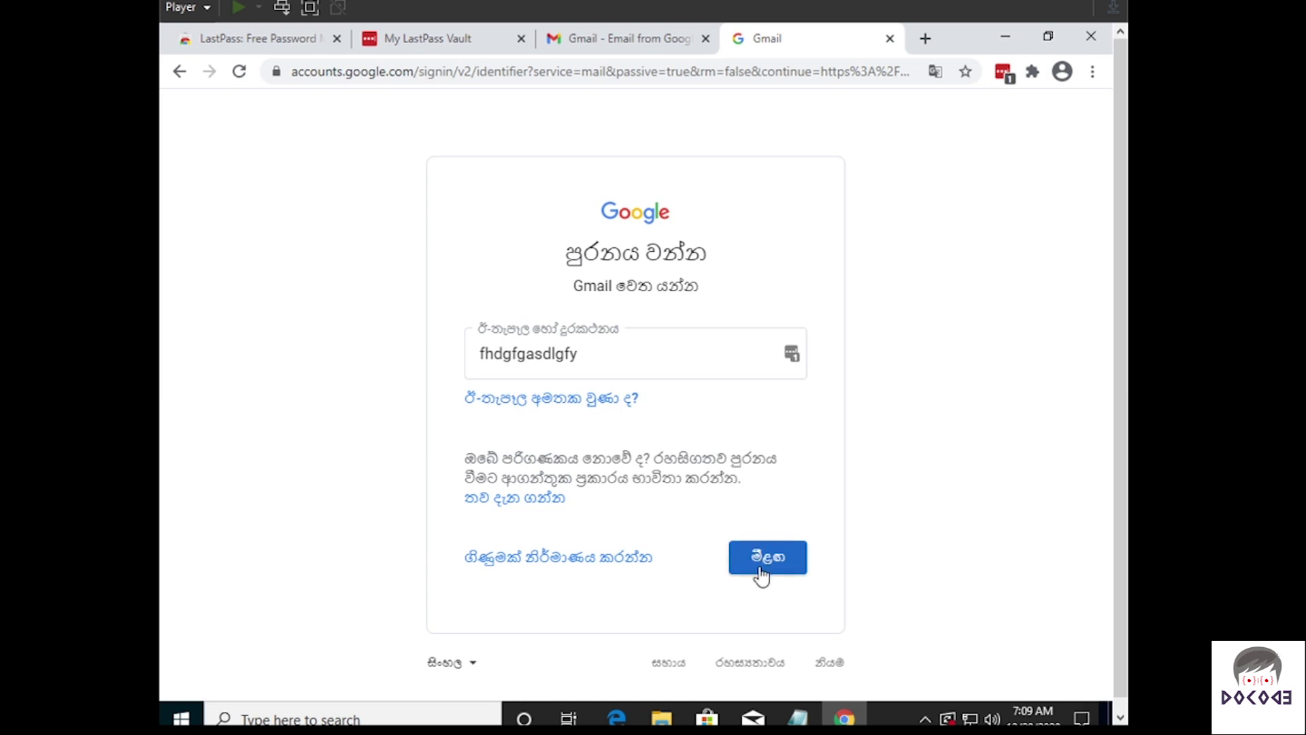
# - Continue to the password step, autofill the google.com password, and submit it
pyautogui.doubleClick(626, 354)
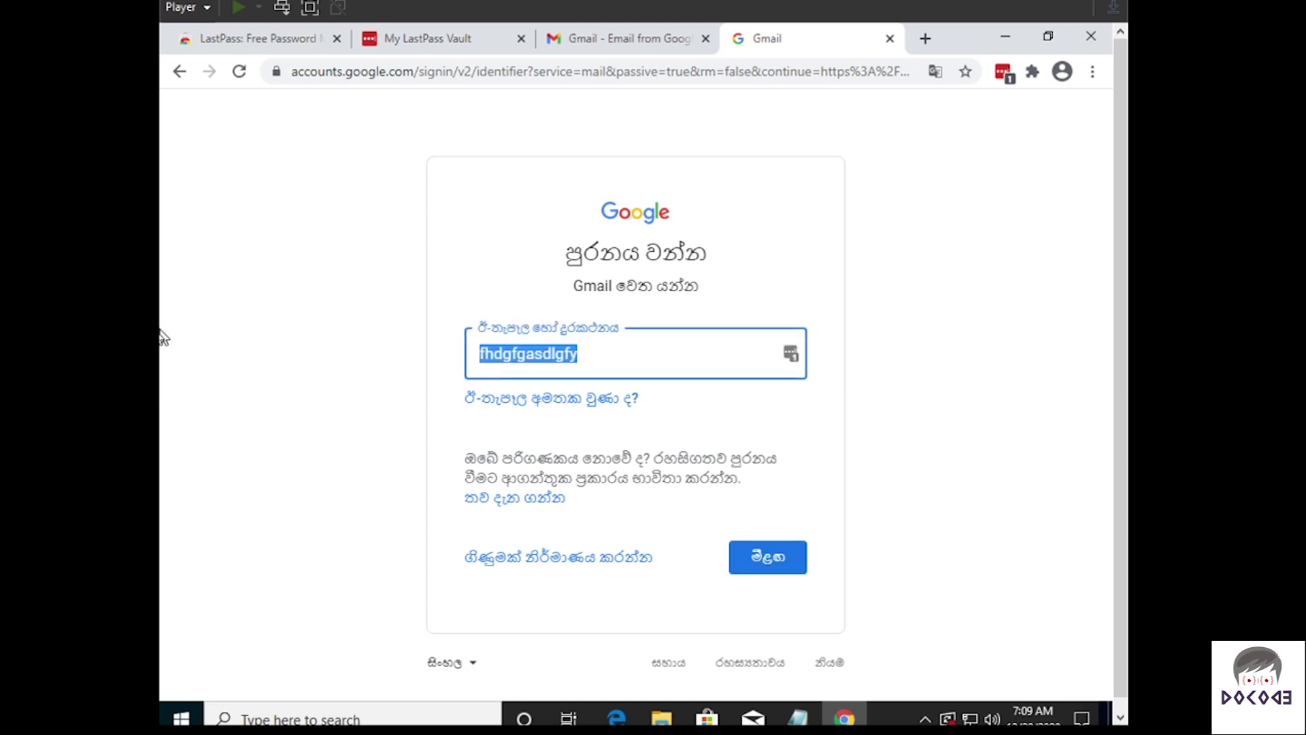
pyautogui.click(757, 562)
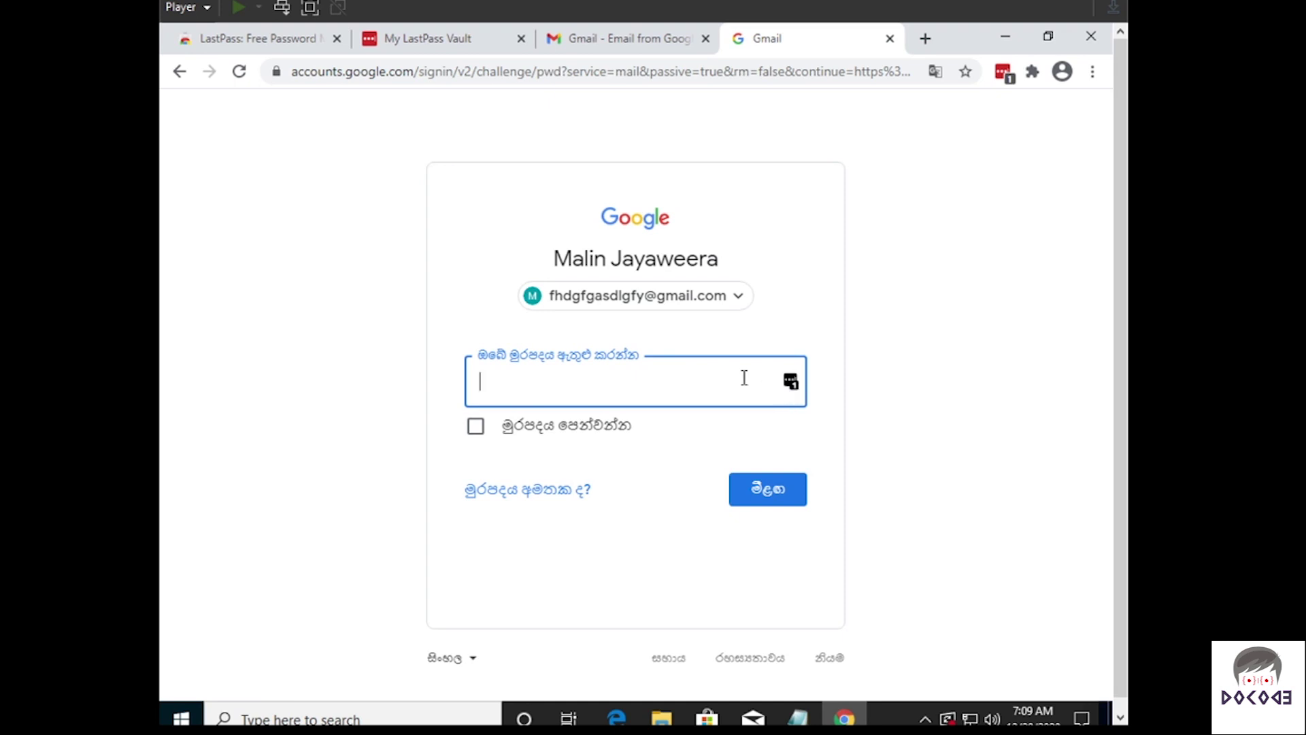
pyautogui.click(791, 383)
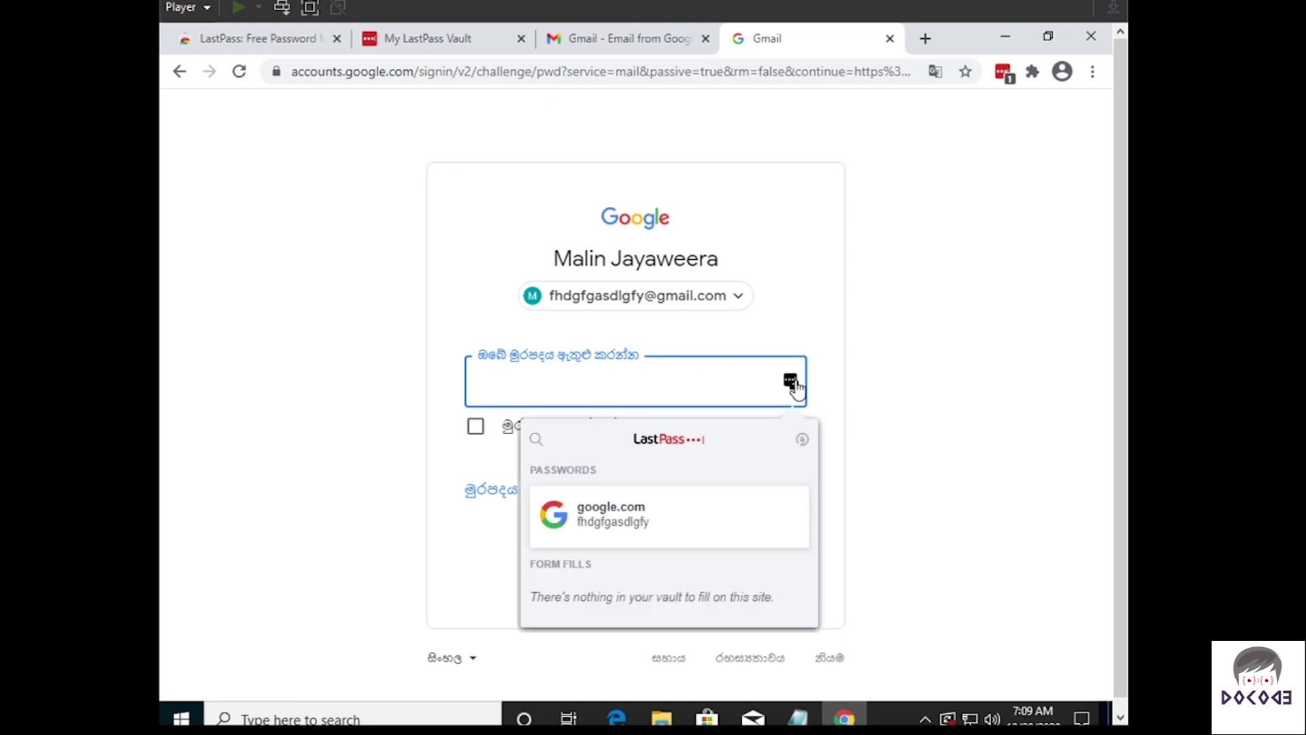
pyautogui.click(699, 518)
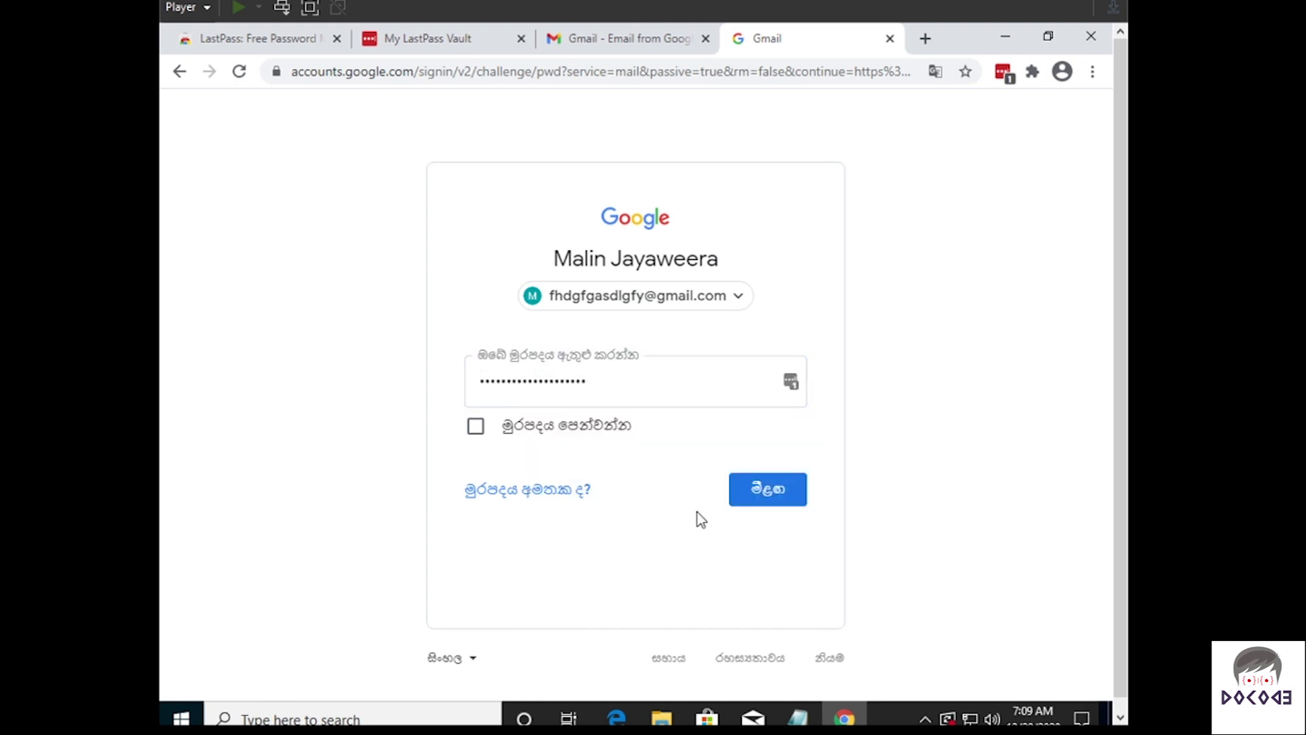
pyautogui.click(770, 489)
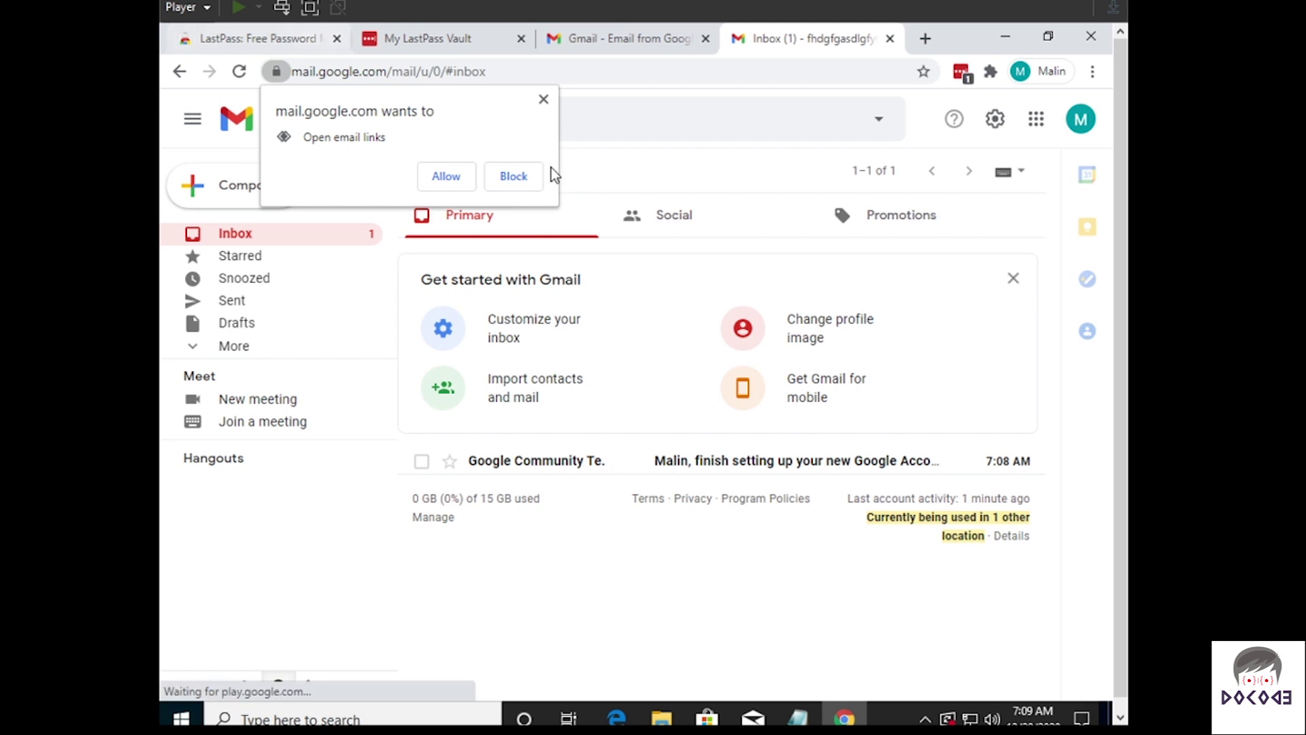
# - Edit the google.com login and tick Require Master Password Reprompt under Advanced Settings
pyautogui.click(543, 99)
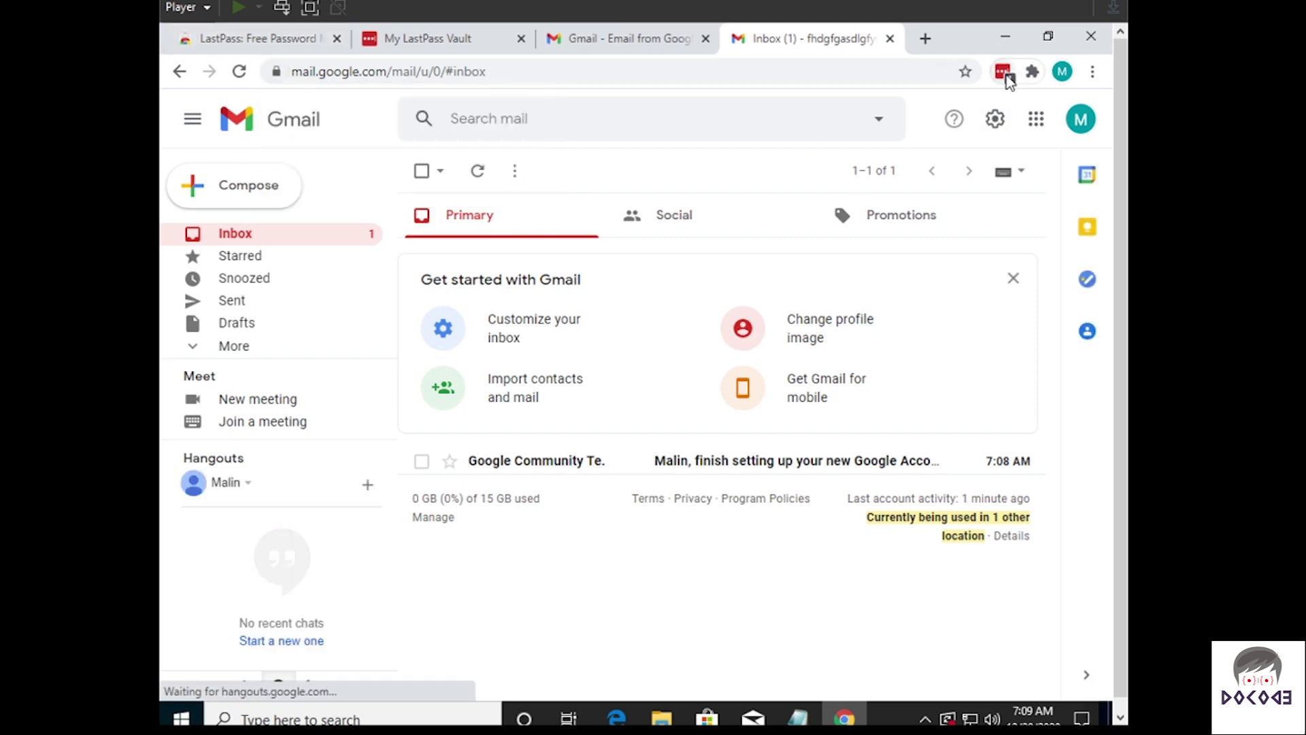
pyautogui.click(1004, 73)
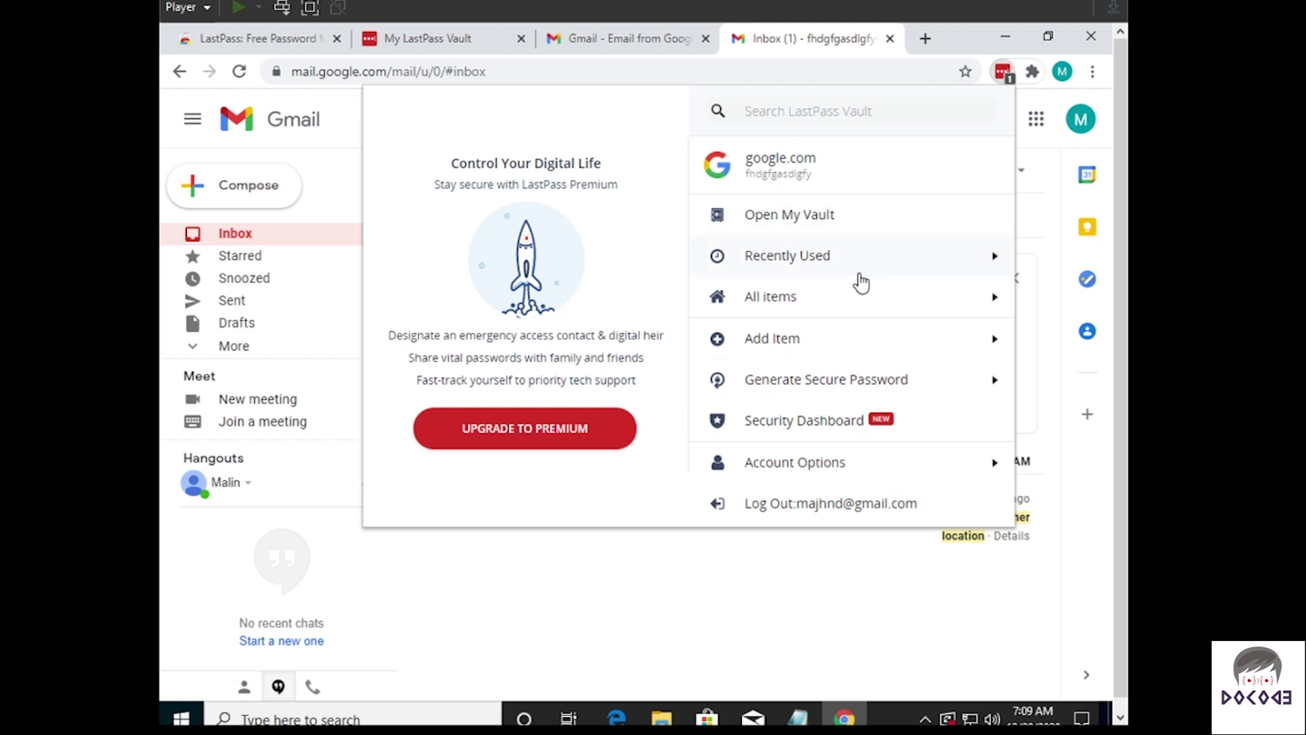
pyautogui.moveTo(895, 166)
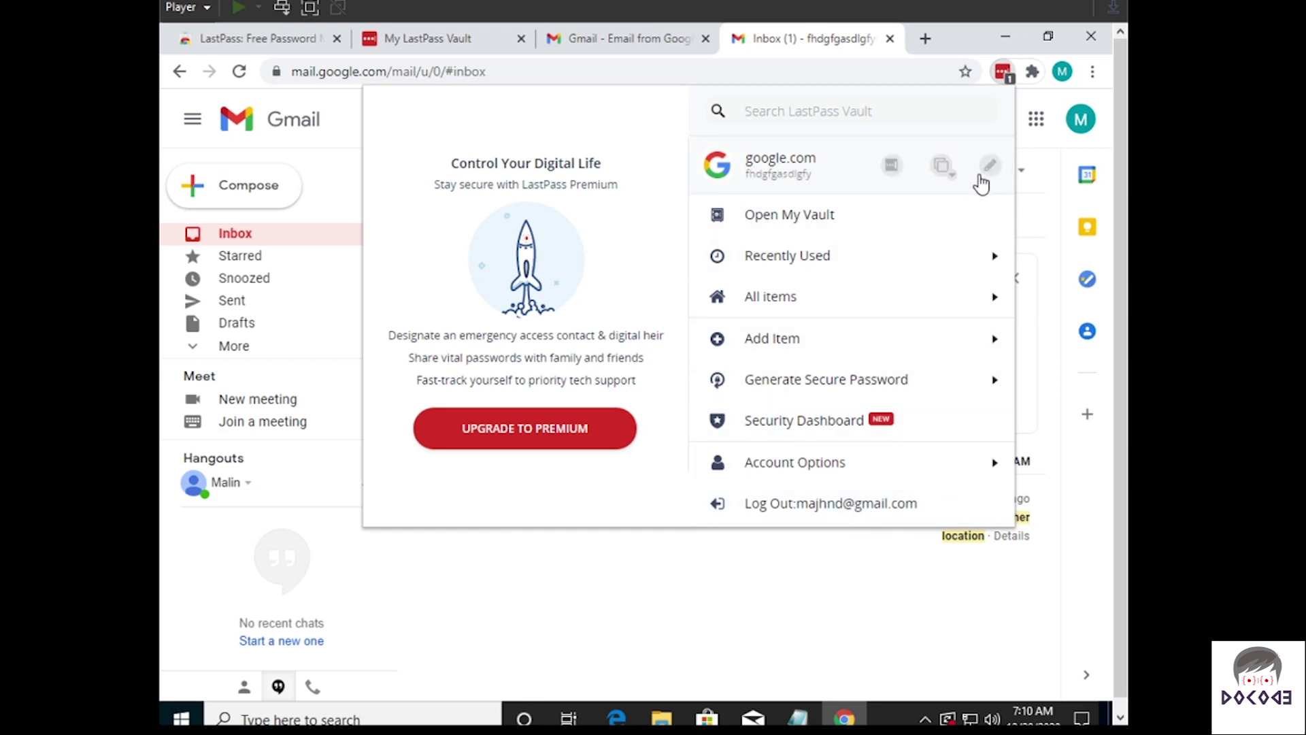
pyautogui.click(996, 172)
pyautogui.click(1003, 72)
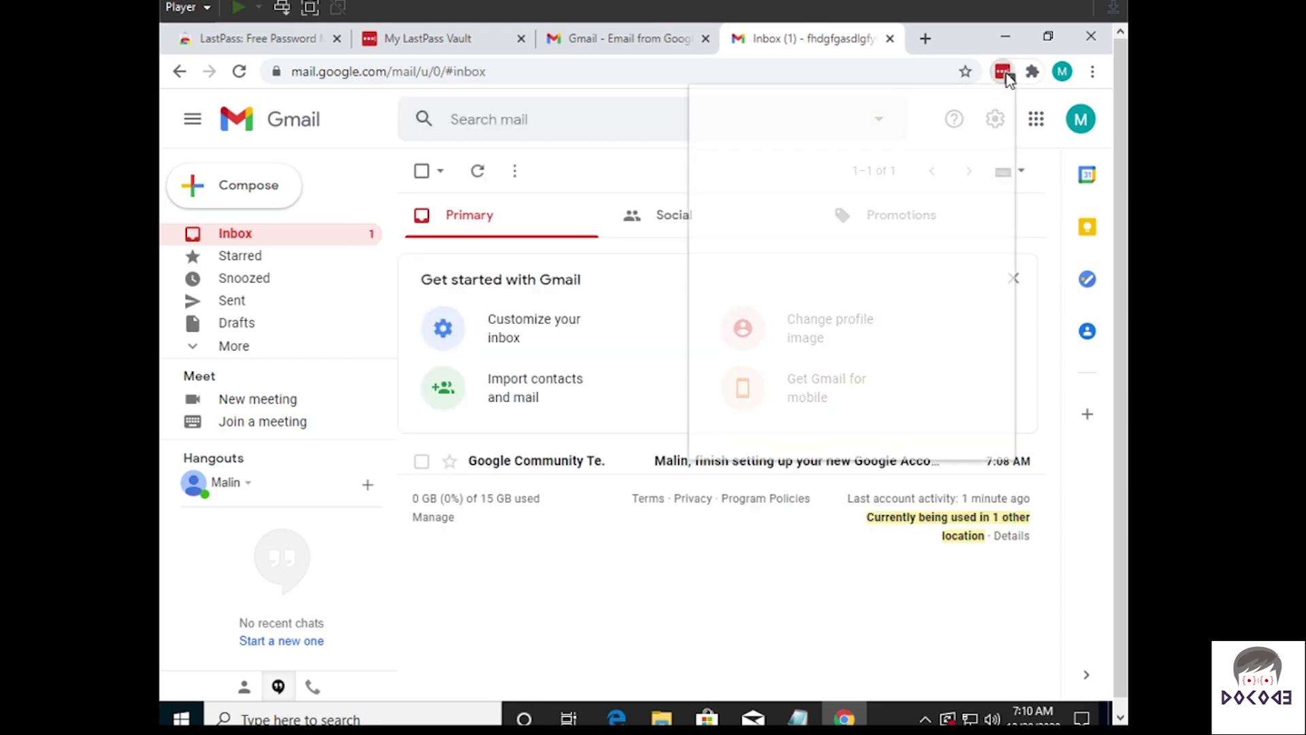
pyautogui.click(986, 166)
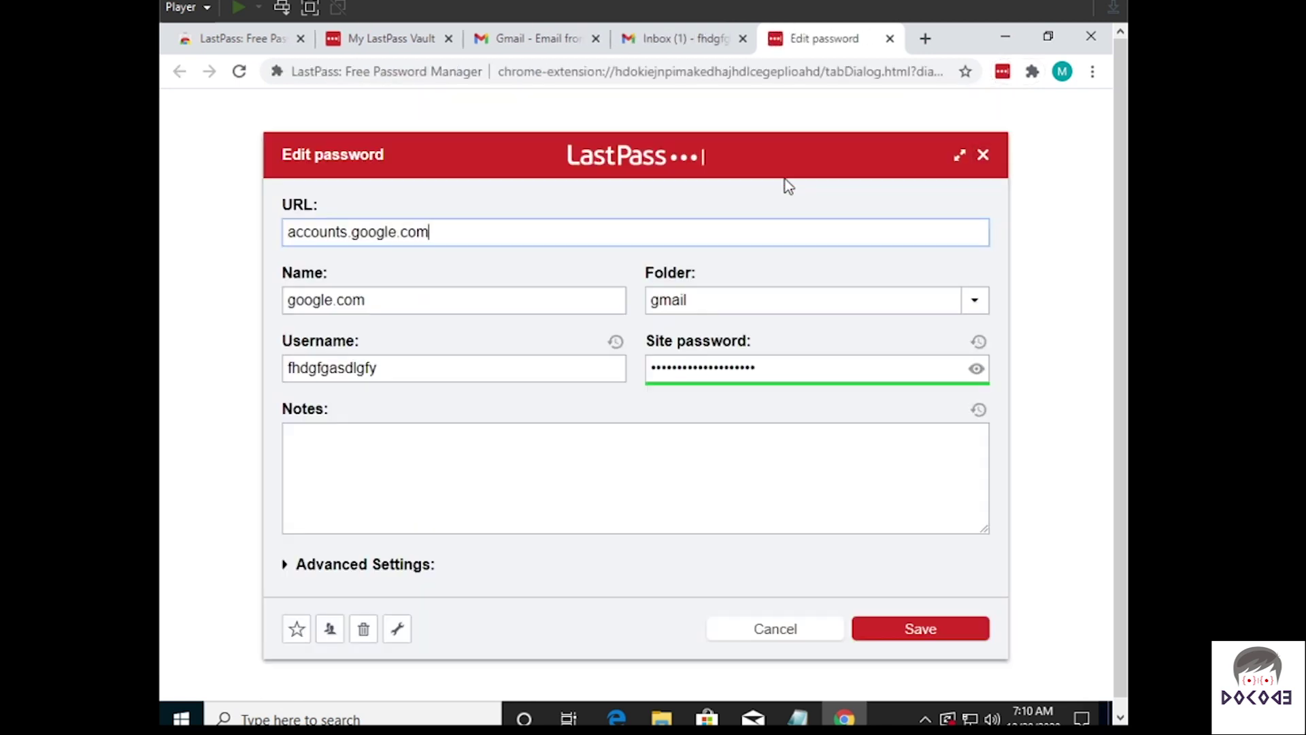
pyautogui.click(303, 565)
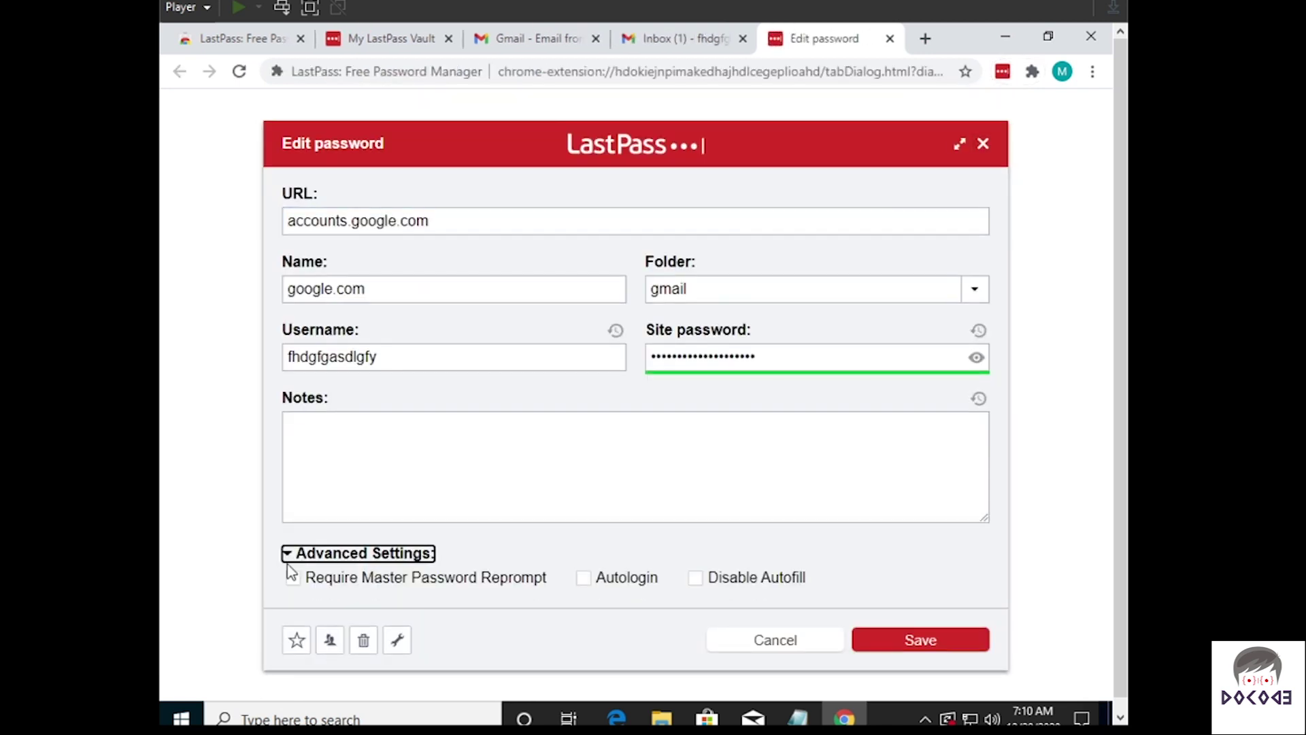
pyautogui.click(295, 579)
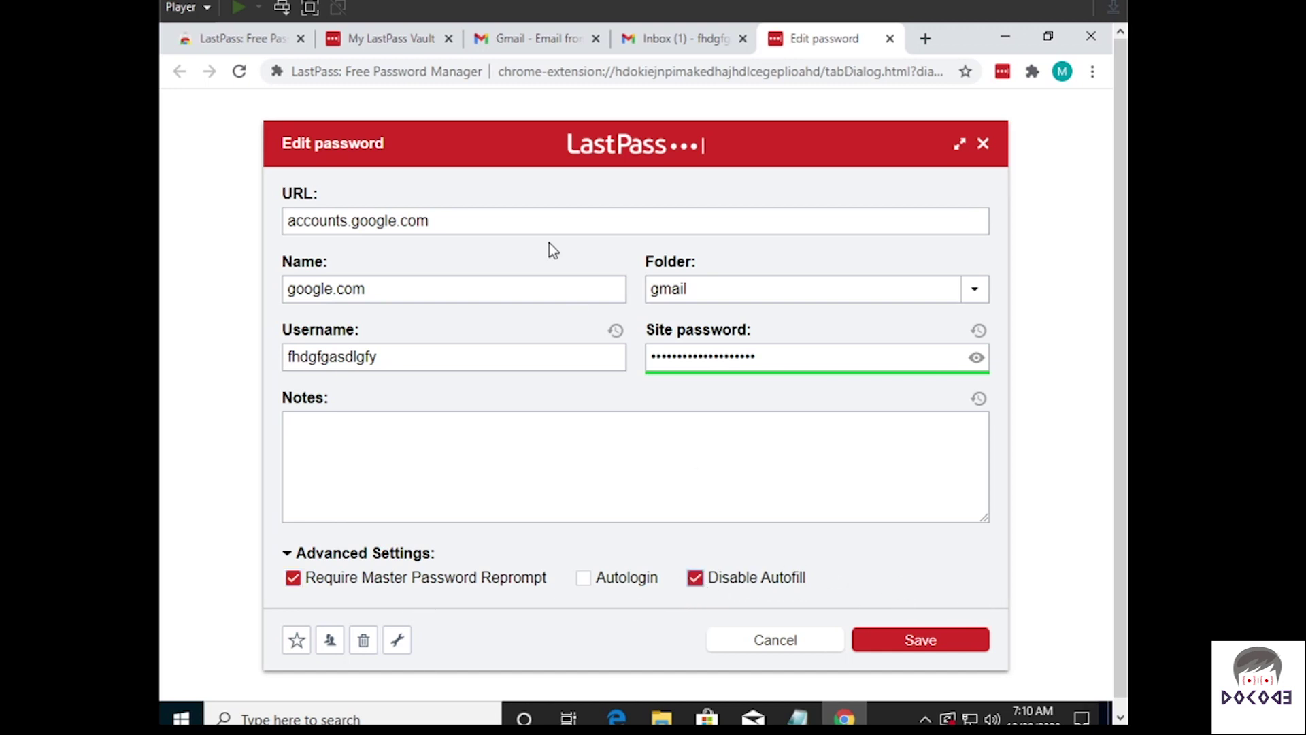
# - From the Gmail inbox, sign out, remove the account from the chooser, and return to Edit password
pyautogui.click(549, 39)
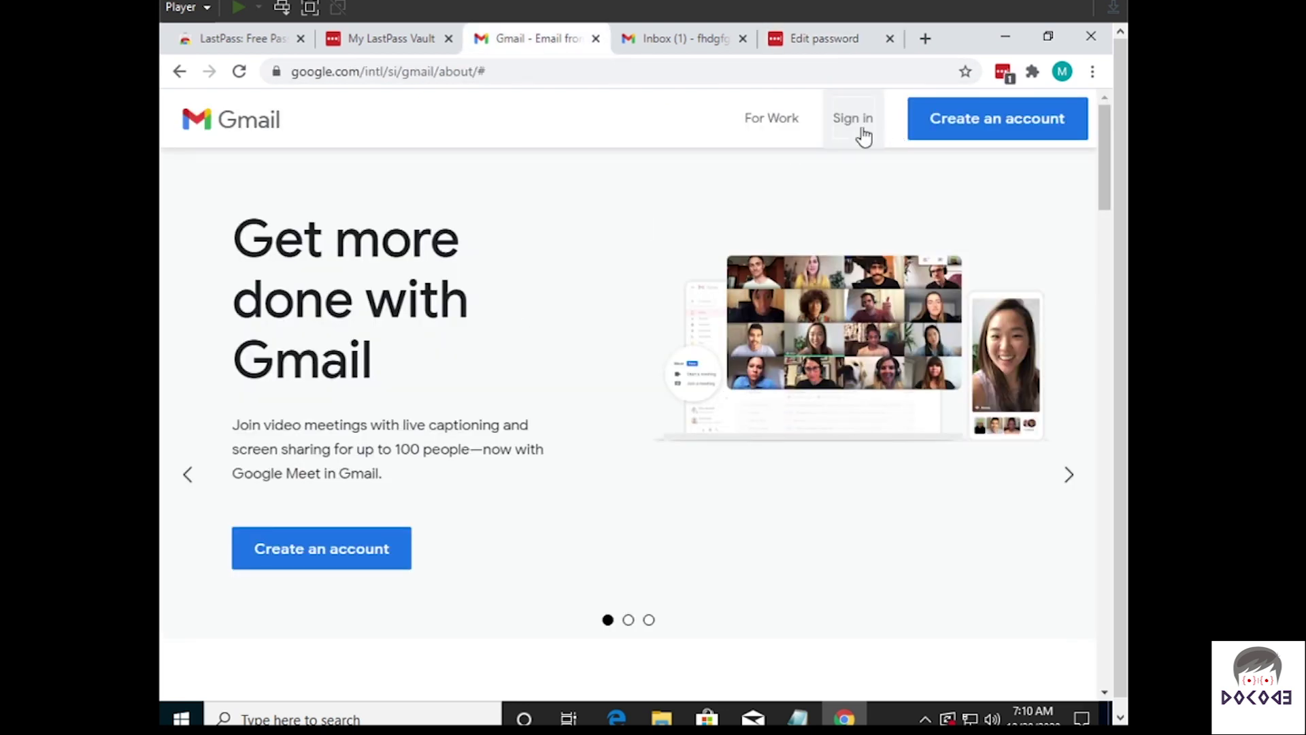
pyautogui.click(713, 38)
pyautogui.click(1074, 127)
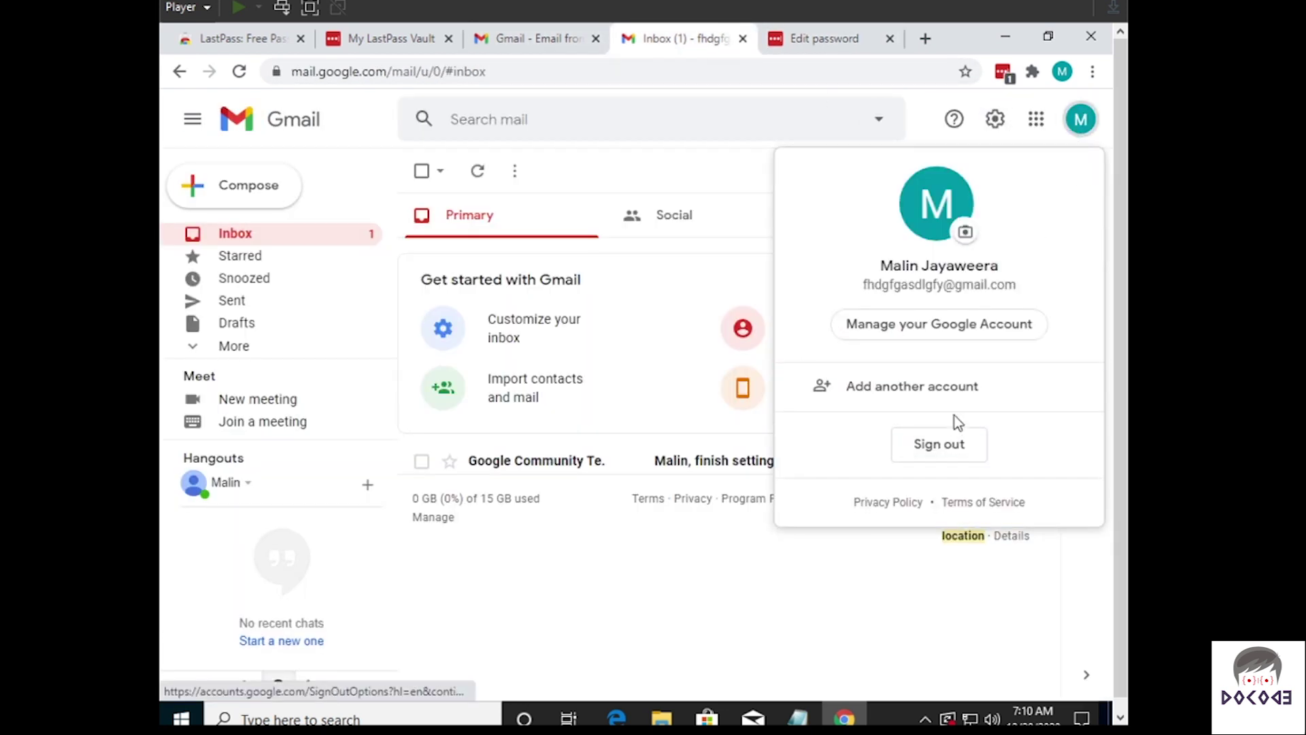
pyautogui.click(937, 443)
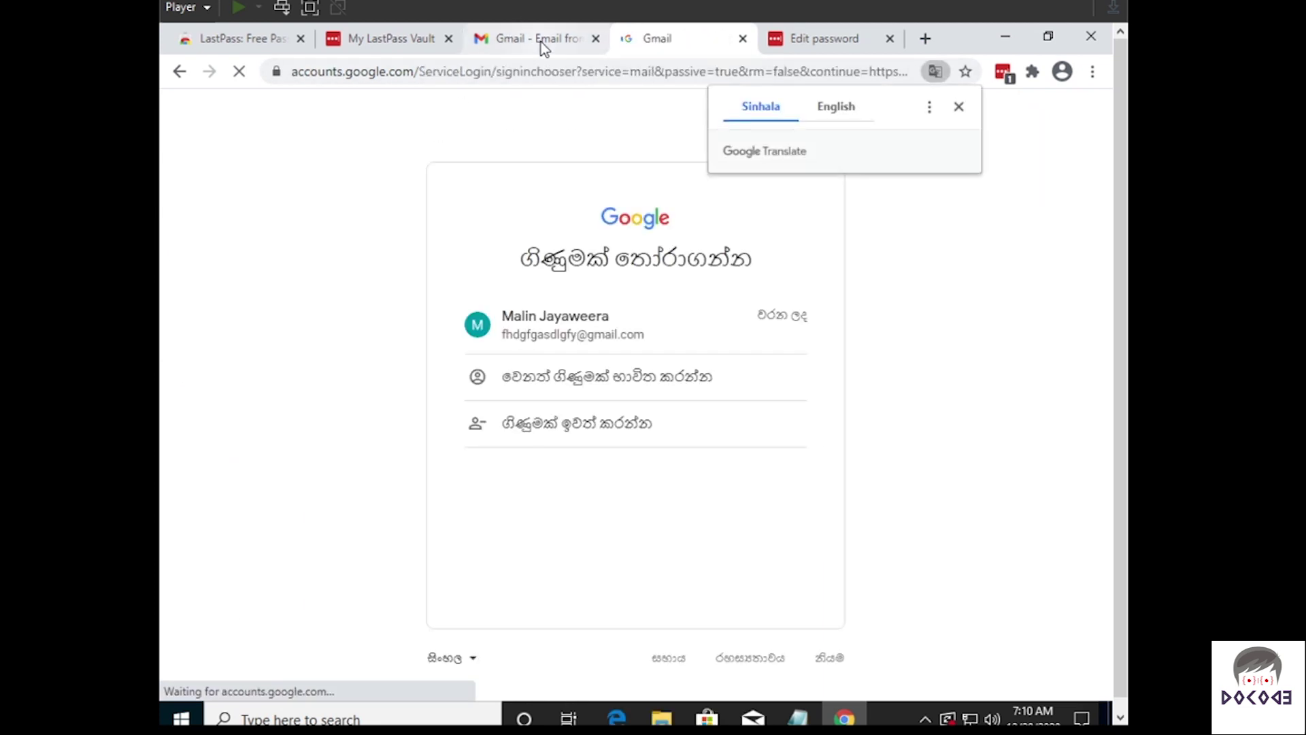
pyautogui.click(688, 444)
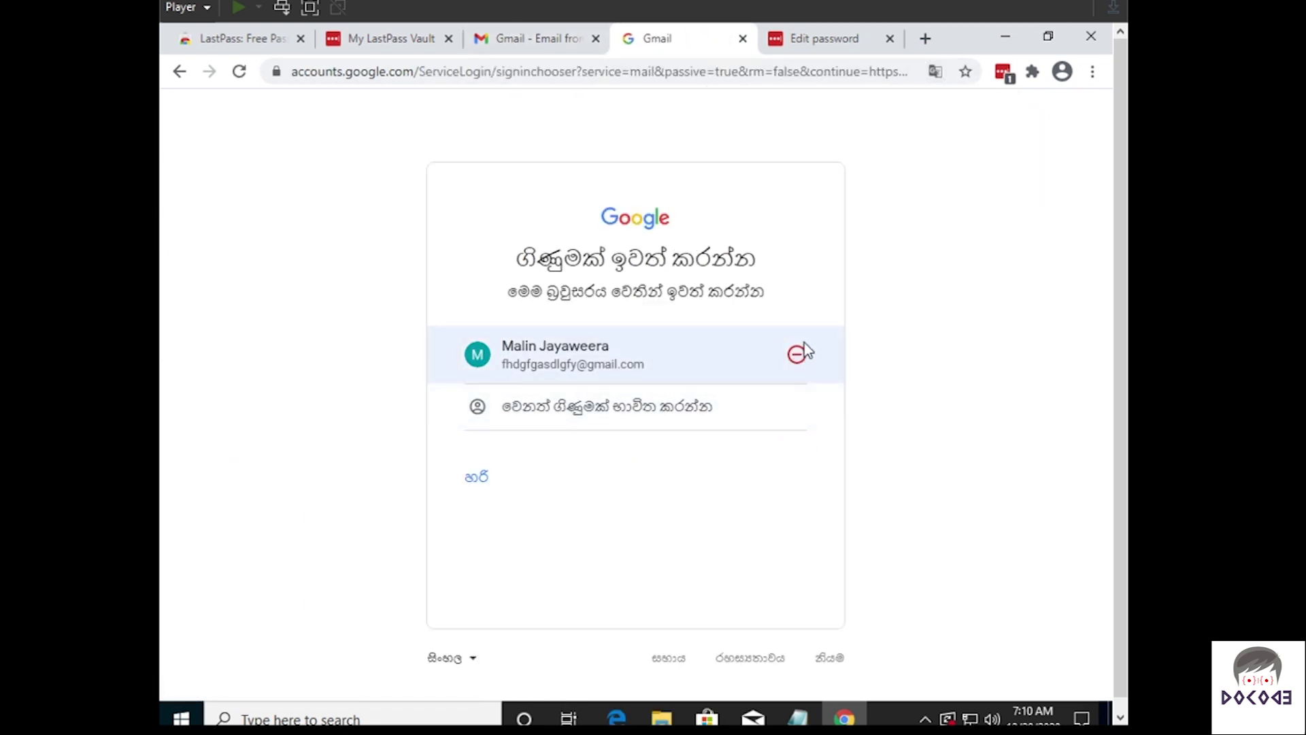
pyautogui.click(803, 350)
pyautogui.click(726, 476)
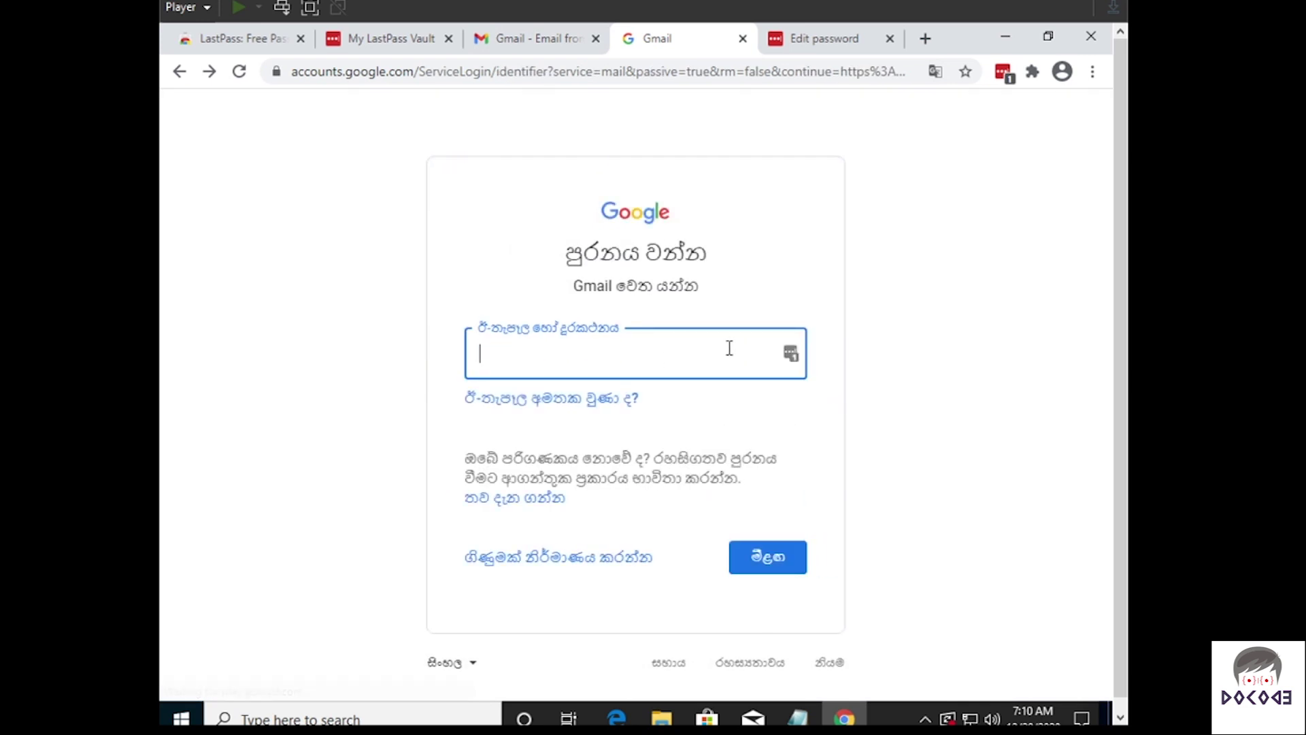
pyautogui.click(835, 42)
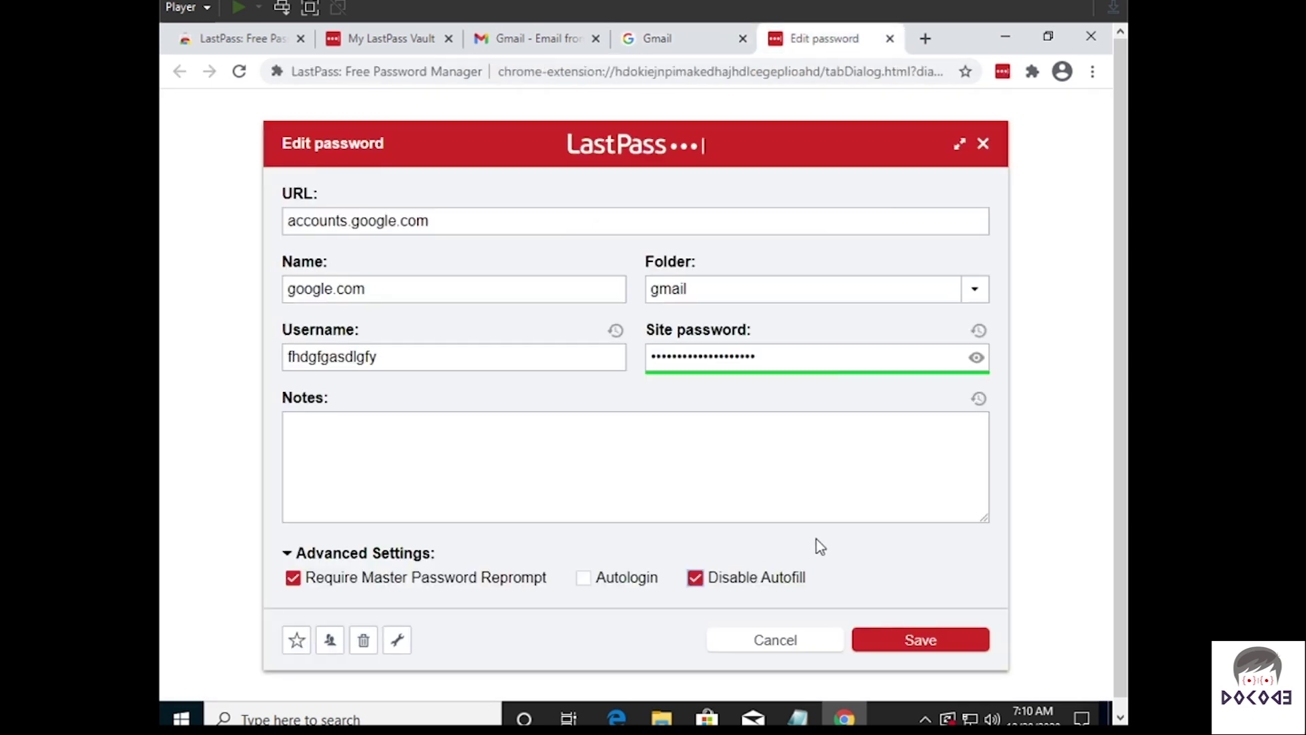
# - Untick Disable Autofill and Require Master Password Reprompt so no advanced options remain
pyautogui.click(638, 582)
pyautogui.click(612, 580)
pyautogui.click(747, 579)
pyautogui.click(385, 589)
# - Start a custom form field named tel with type Text
pyautogui.click(394, 645)
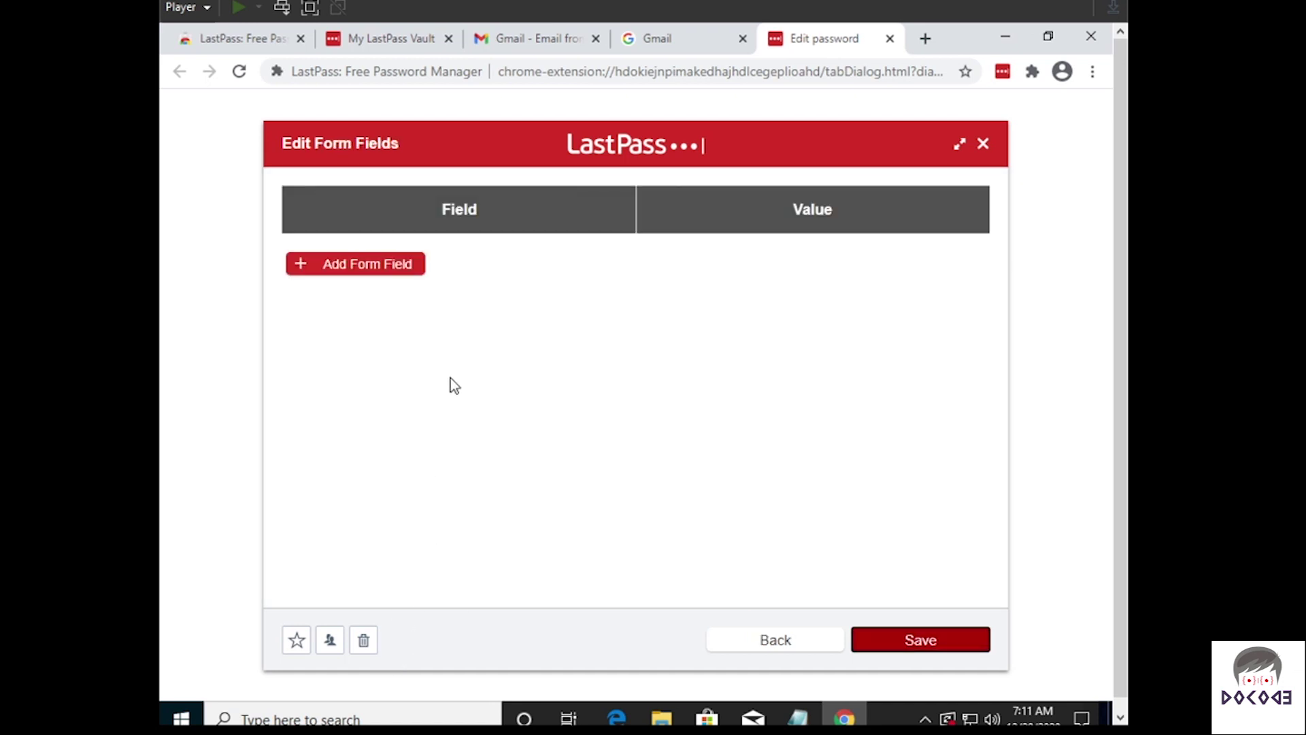
pyautogui.click(409, 271)
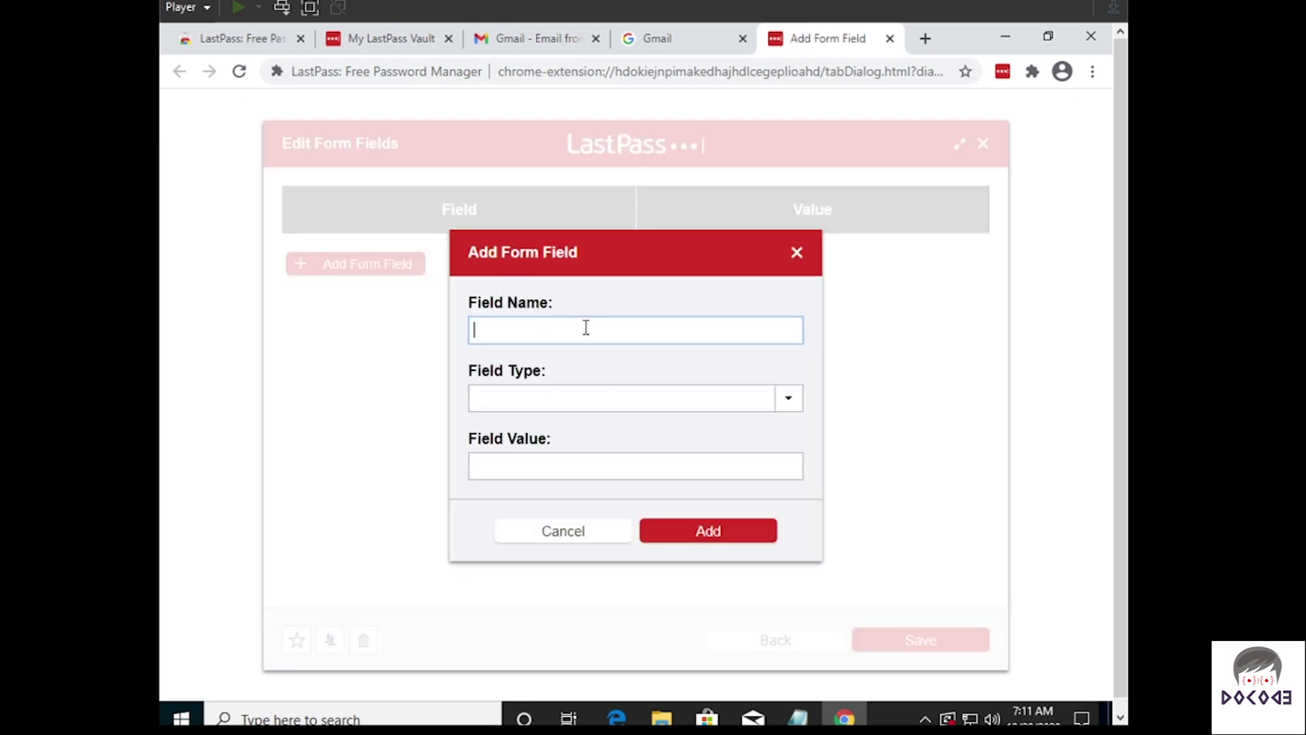
pyautogui.write('tel')
pyautogui.press('Tab')
pyautogui.click(612, 408)
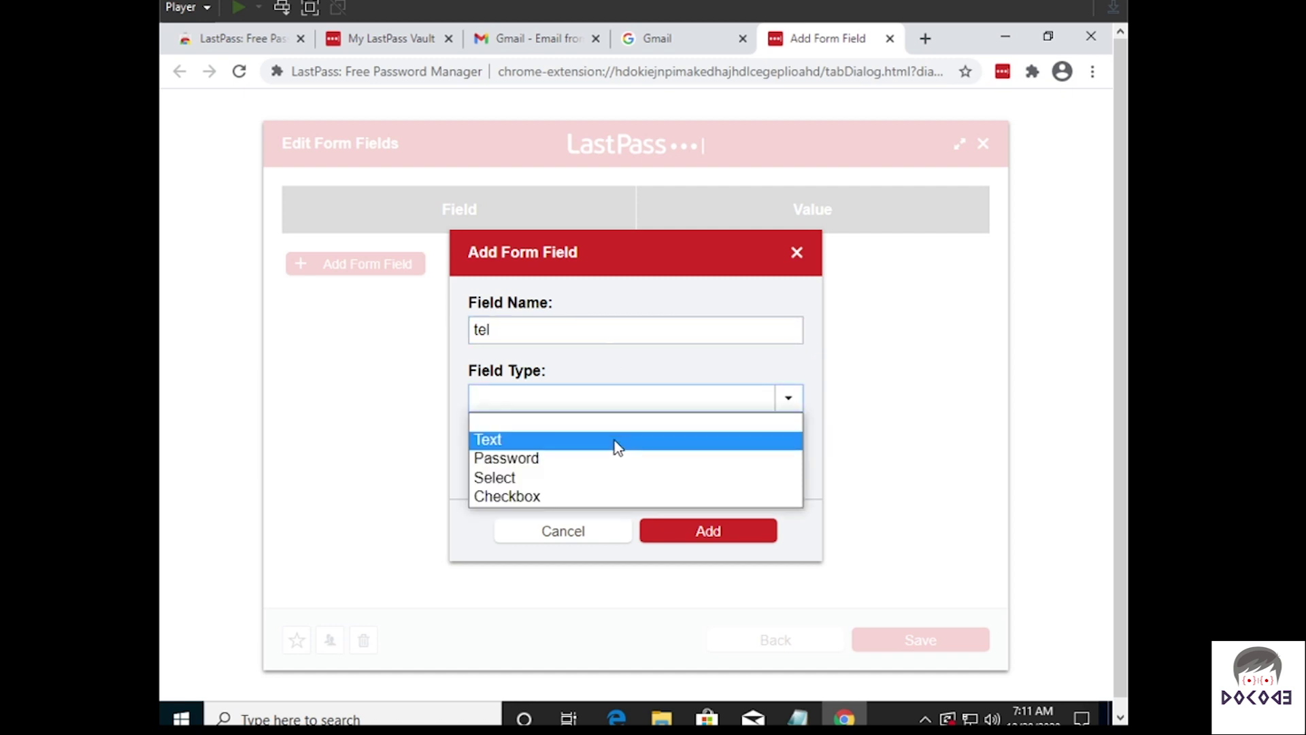
pyautogui.click(610, 437)
# - Give the tel field the value myphonenumber and add it to the login
pyautogui.click(610, 462)
pyautogui.write('sdjkasdj')
pyautogui.press('BackSpace')
pyautogui.press('BackSpace')
pyautogui.press('BackSpace')
pyautogui.press('BackSpace')
pyautogui.press('BackSpace')
pyautogui.press('BackSpace')
pyautogui.press('BackSpace')
pyautogui.press('BackSpace')
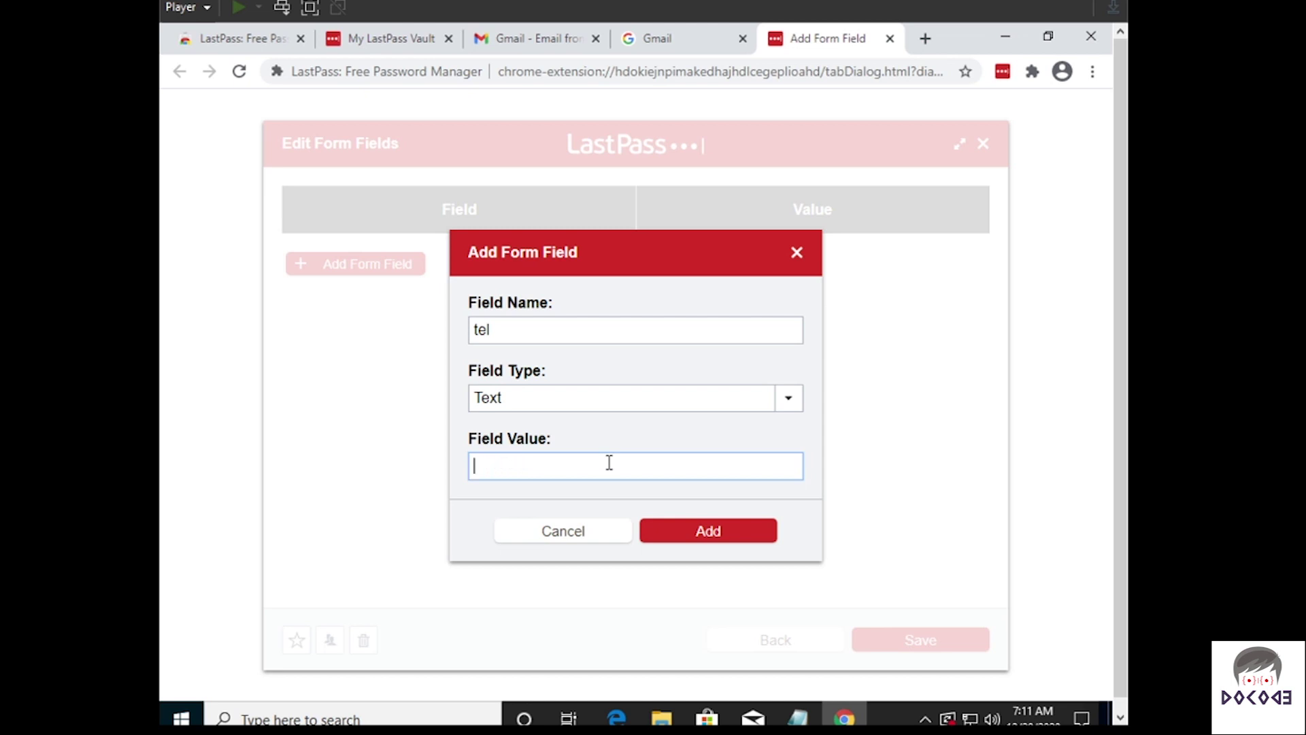
pyautogui.write('myphonenumber')
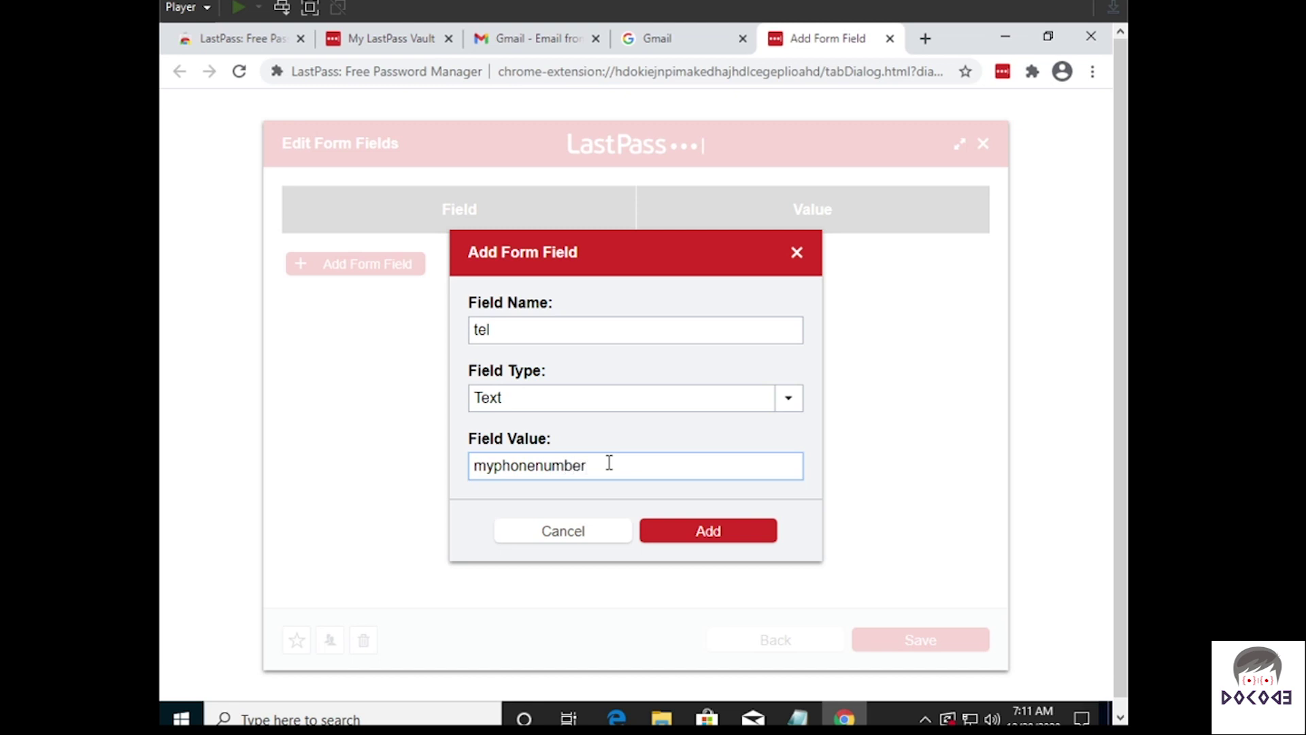
pyautogui.click(730, 538)
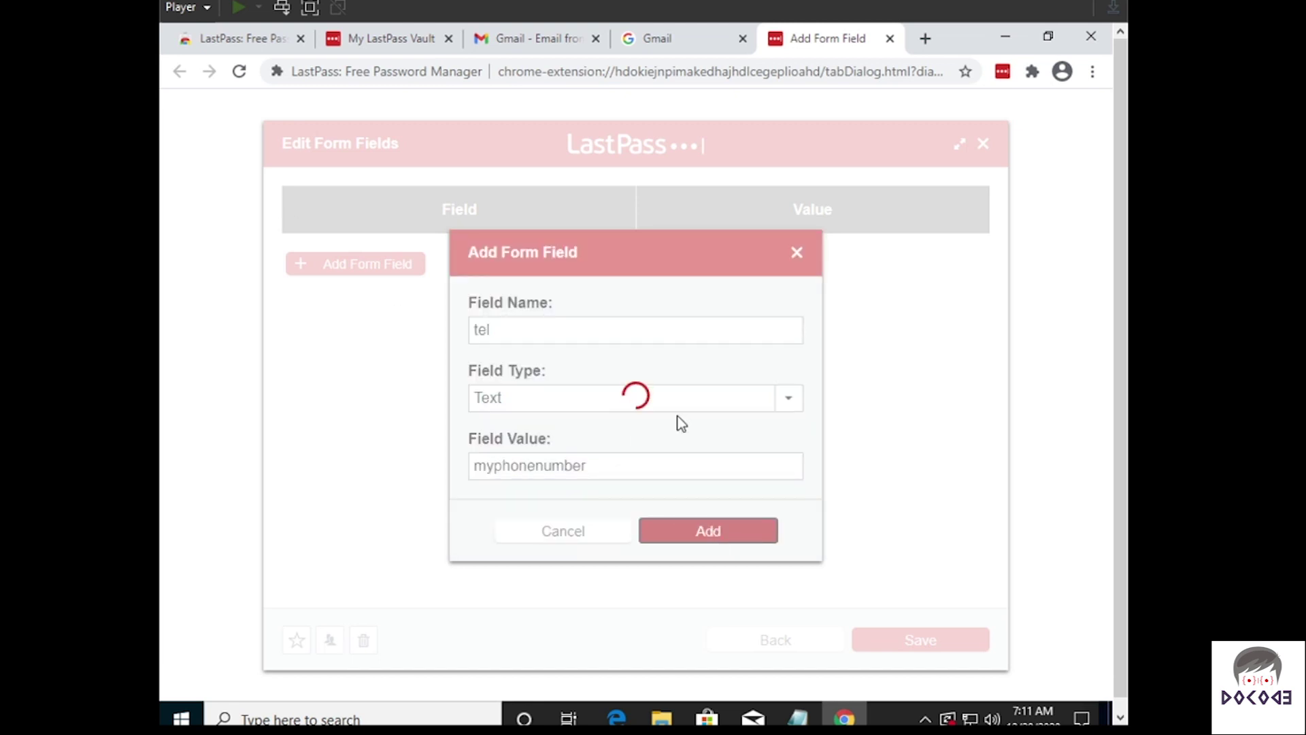
pyautogui.moveTo(778, 256); pyautogui.dragTo(431, 267)
pyautogui.click(468, 334)
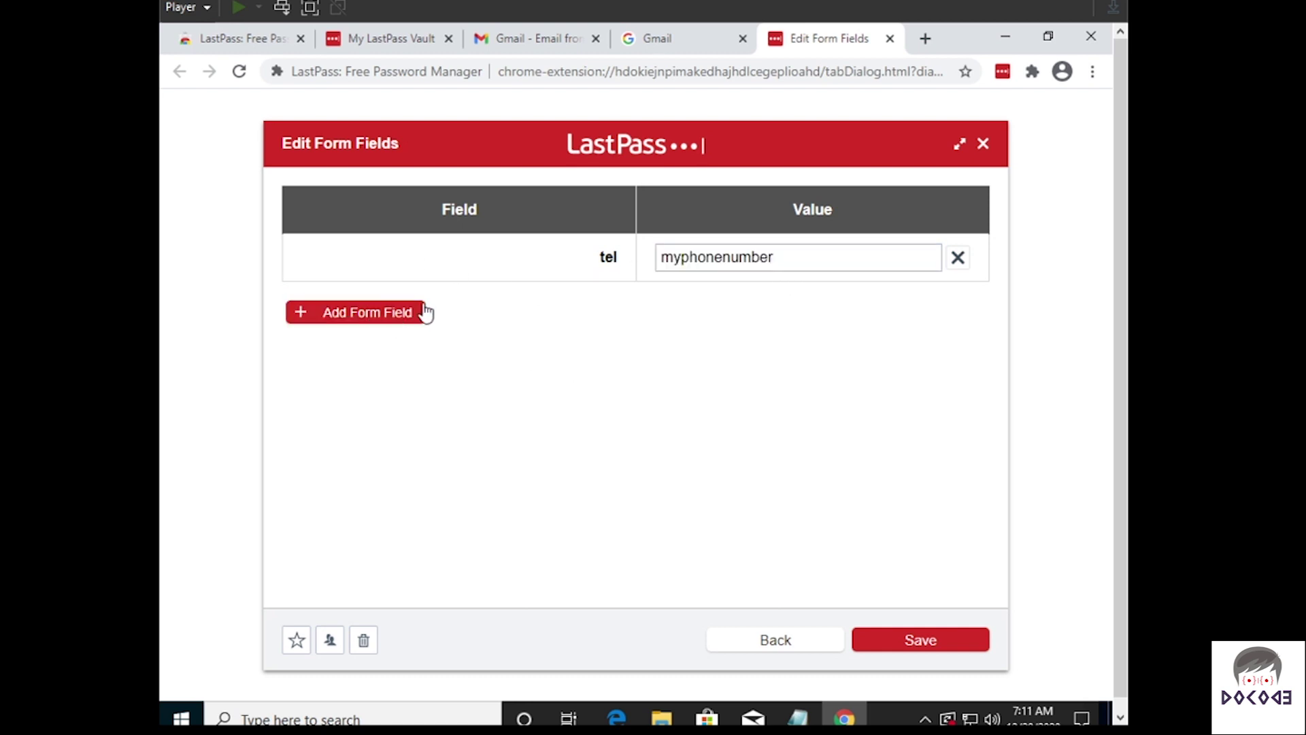
# - Return to the main Edit password form and open sharing for the google.com login
pyautogui.click(420, 311)
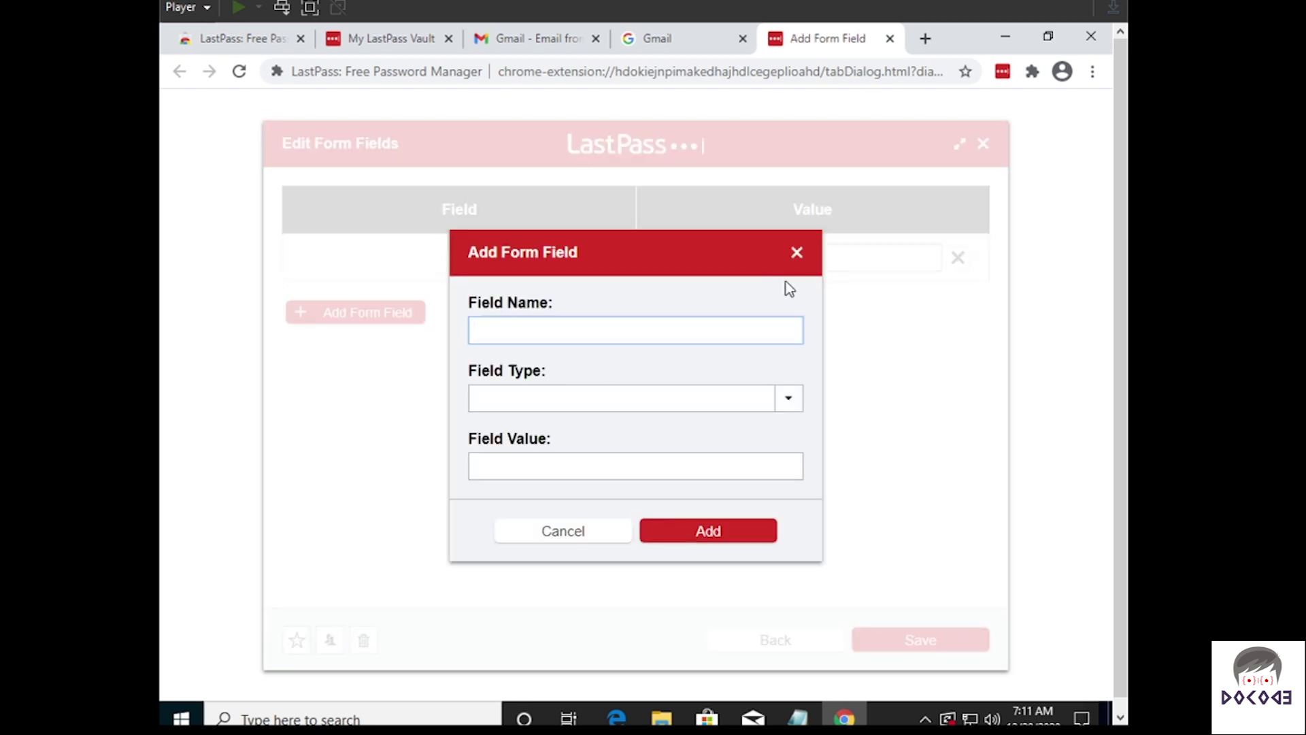
pyautogui.click(797, 253)
pyautogui.click(800, 652)
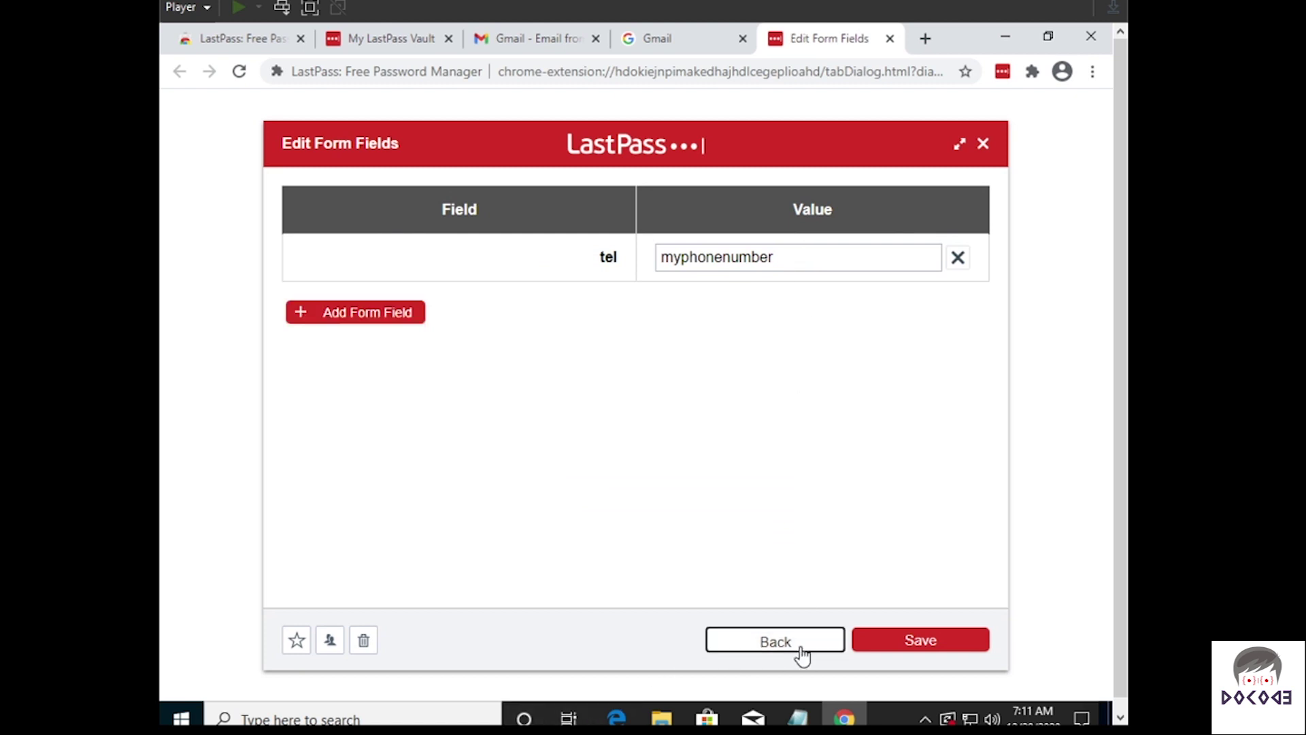
pyautogui.click(330, 639)
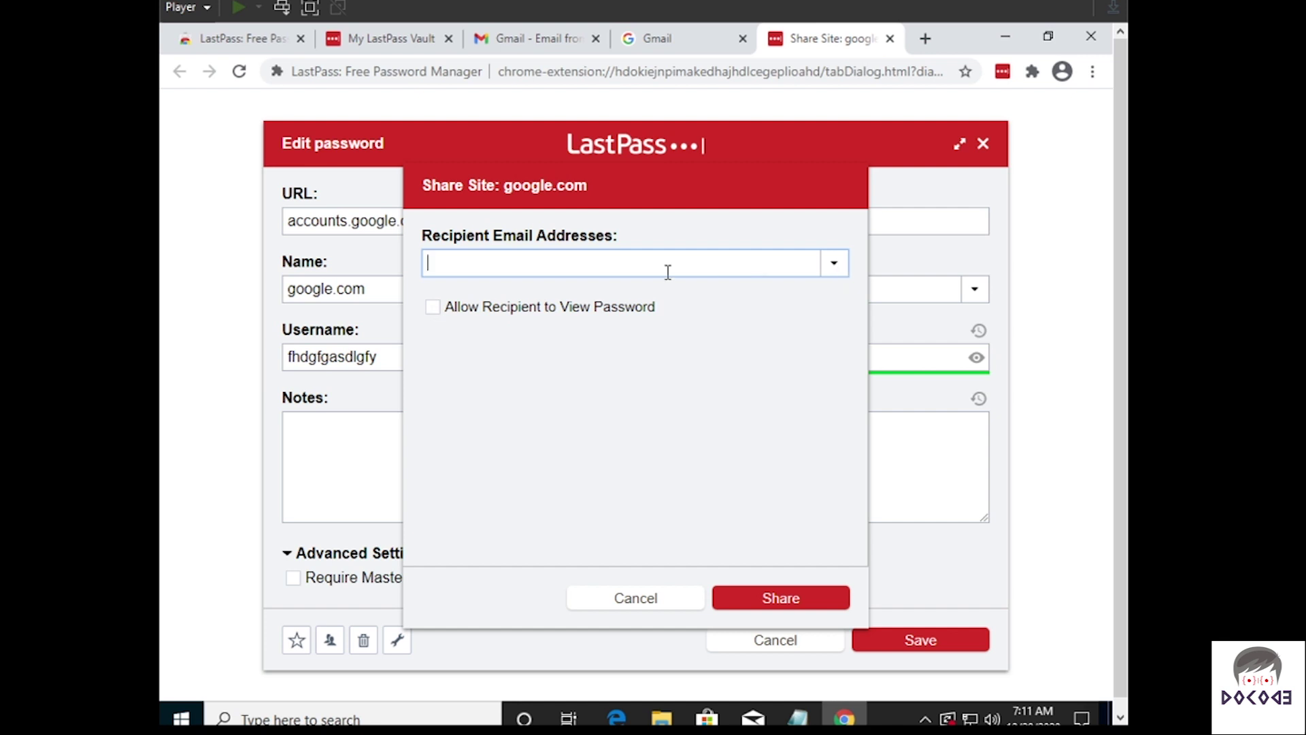
# - Cancel the Share Site dialog without sharing the login
pyautogui.click(438, 308)
pyautogui.click(435, 307)
pyautogui.click(636, 599)
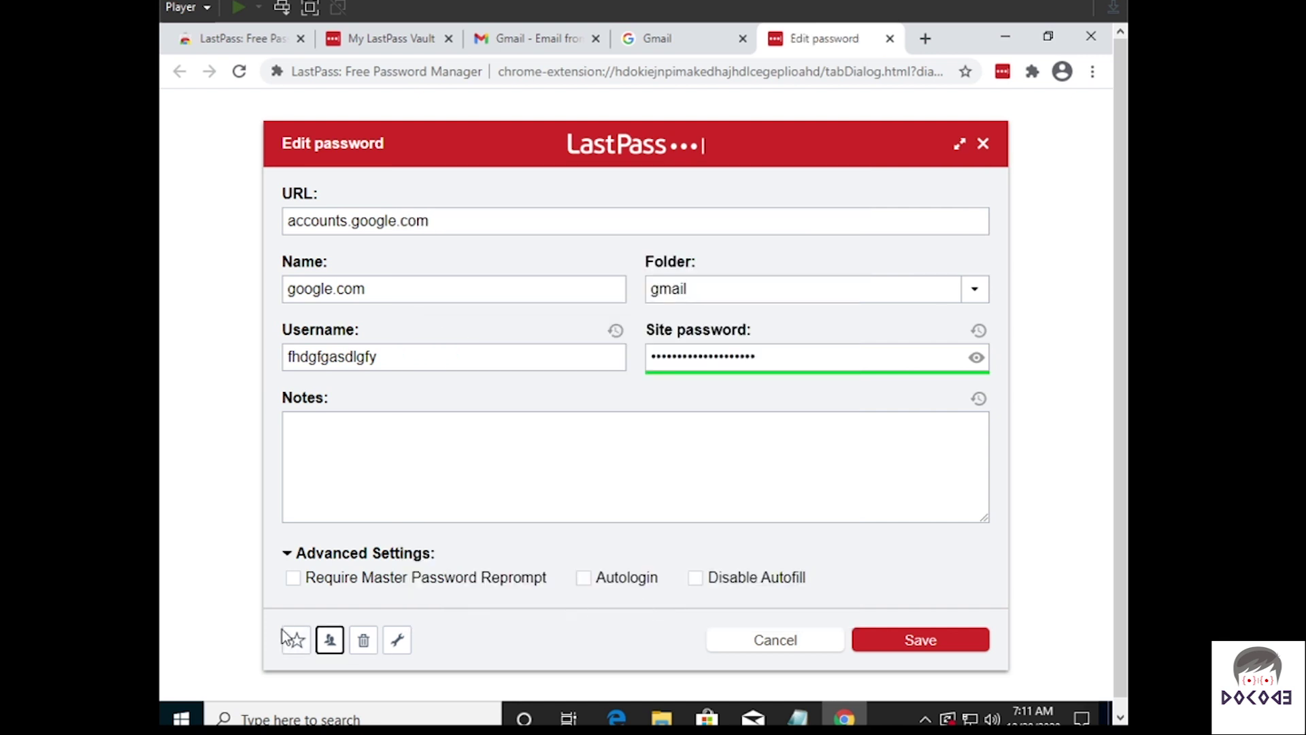
# - Discard all edits and close the google.com password editor
pyautogui.click(295, 646)
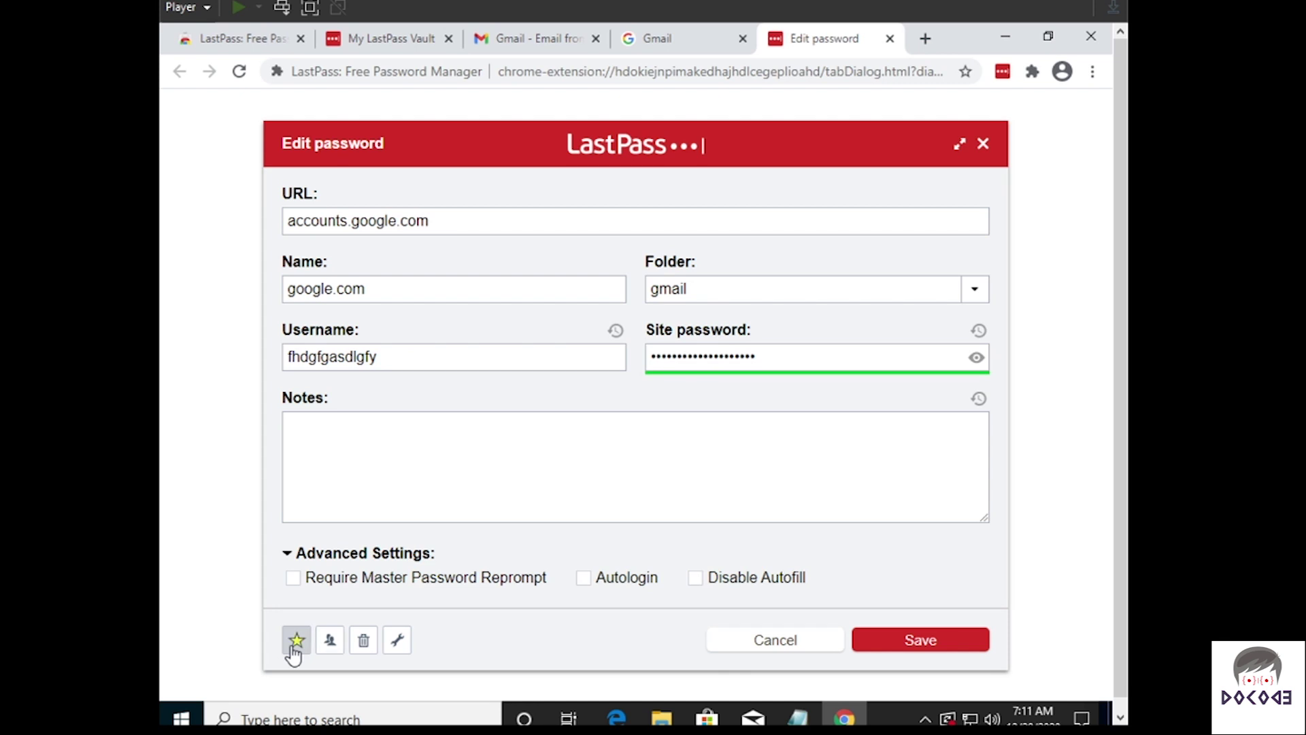
pyautogui.click(362, 430)
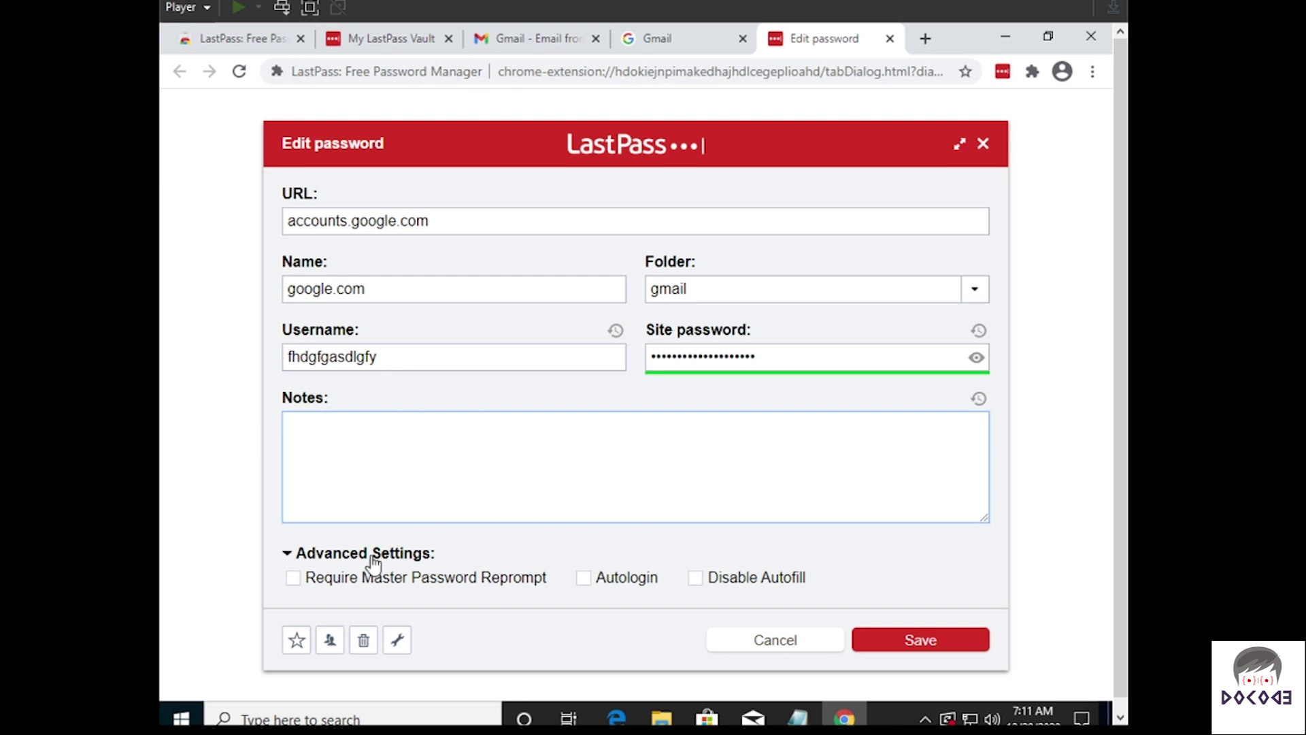
pyautogui.click(291, 552)
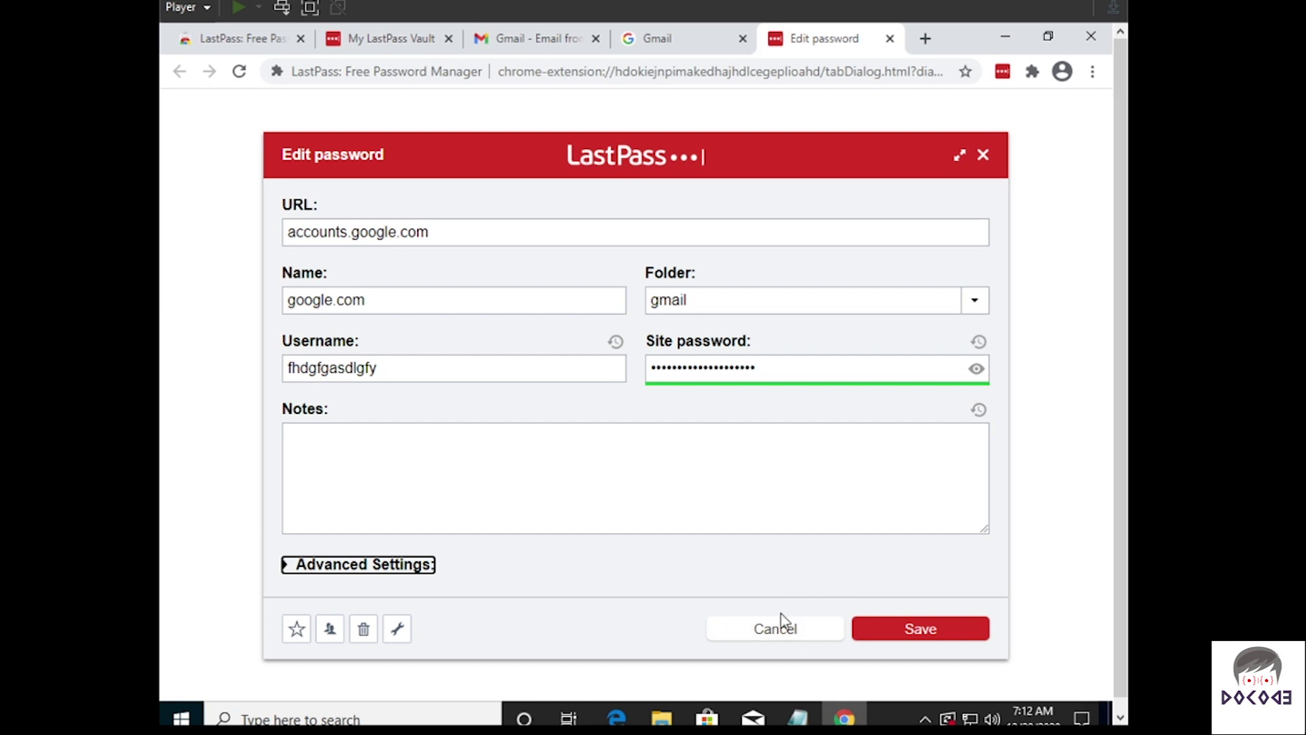
pyautogui.click(830, 627)
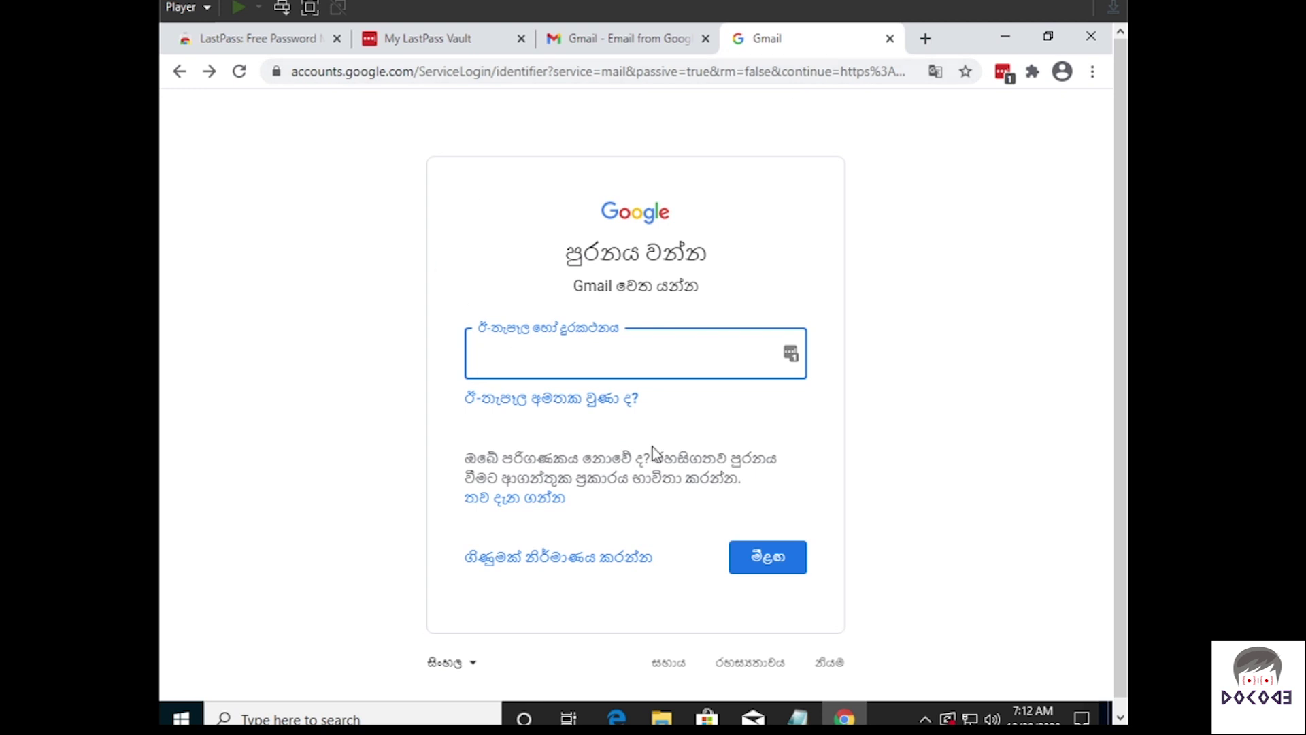
# - Restore down and lower the Chrome window, switch to My LastPass Vault, and open a new tab
pyautogui.click(288, 43)
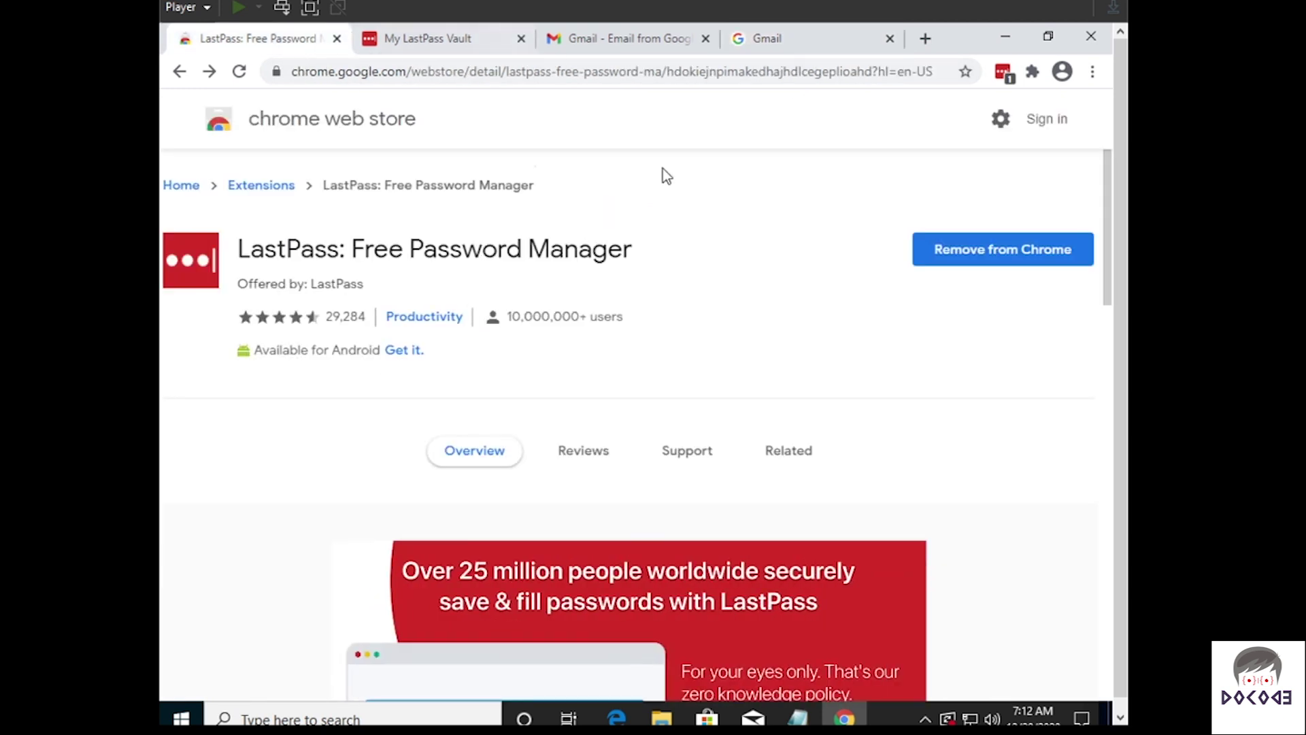
pyautogui.click(490, 41)
pyautogui.click(634, 43)
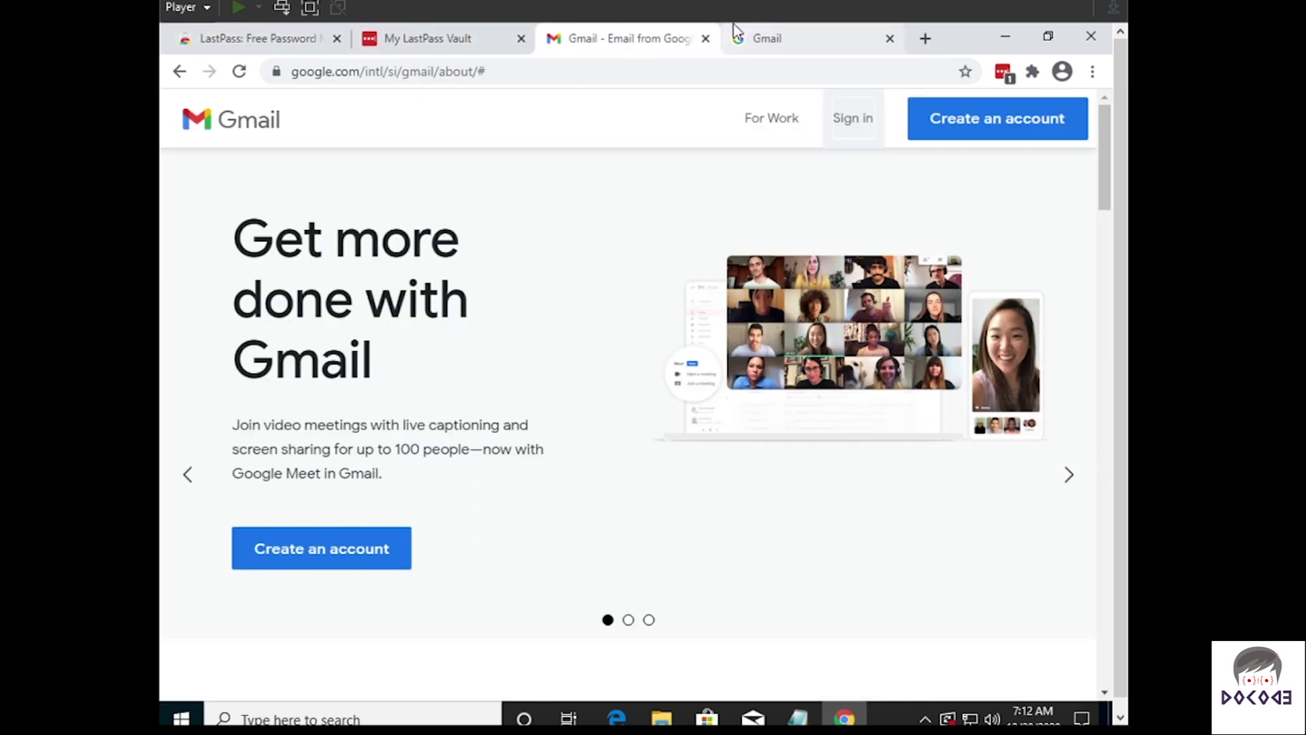
pyautogui.click(1044, 36)
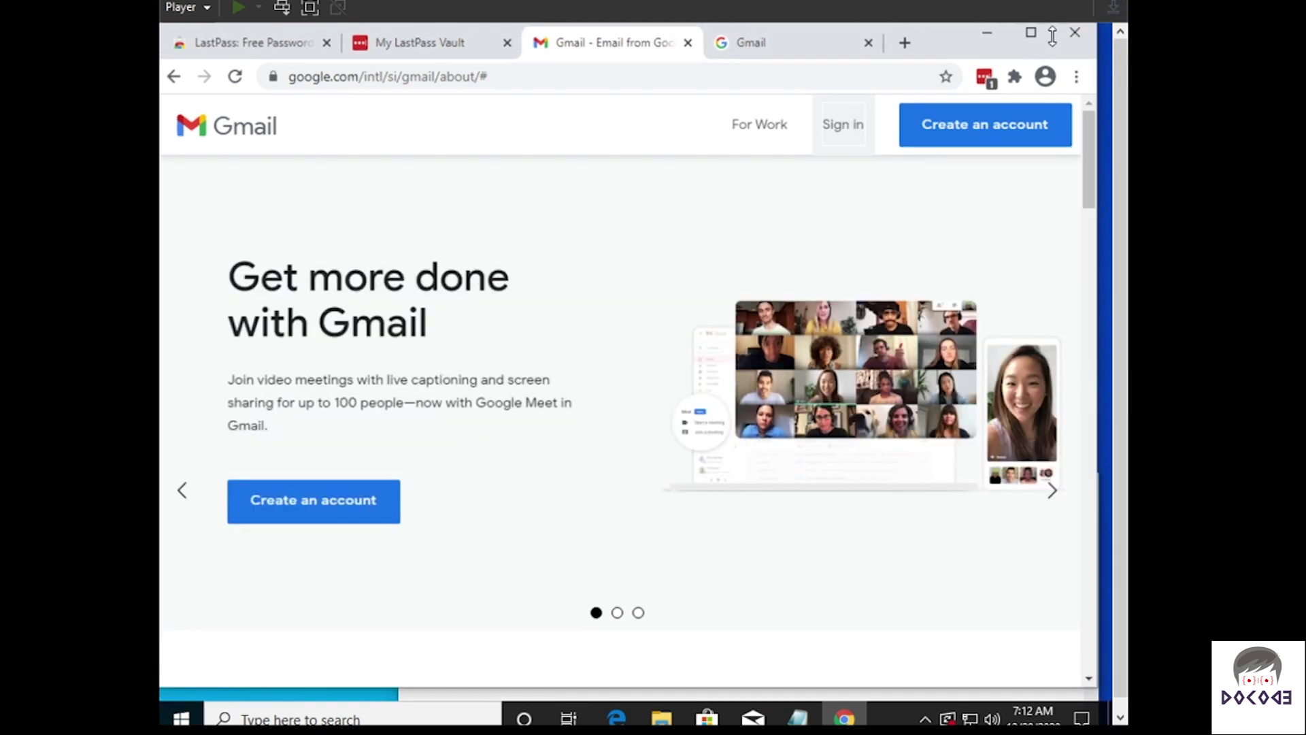
pyautogui.moveTo(936, 52)
pyautogui.mouseDown()
pyautogui.moveTo(910, 150)
pyautogui.moveTo(946, 108)
pyautogui.moveTo(952, 56)
pyautogui.moveTo(945, 75)
pyautogui.mouseUp()
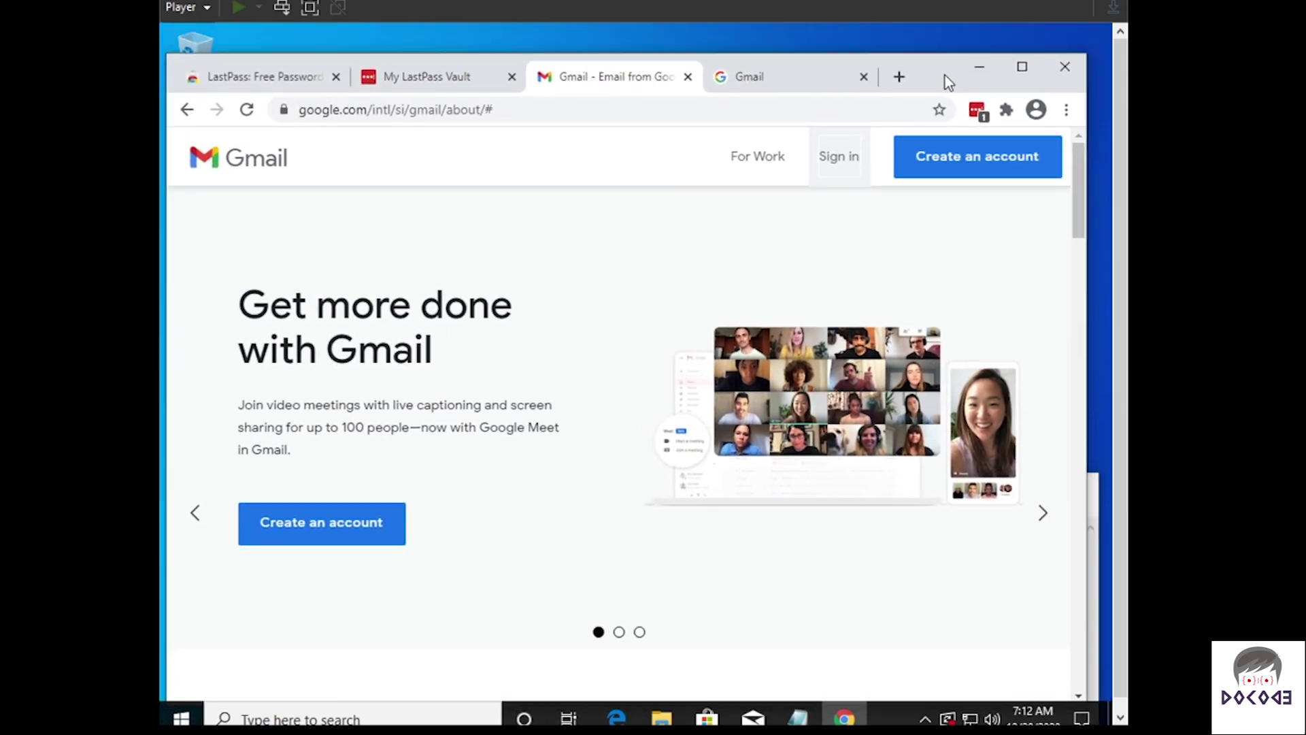
pyautogui.click(421, 77)
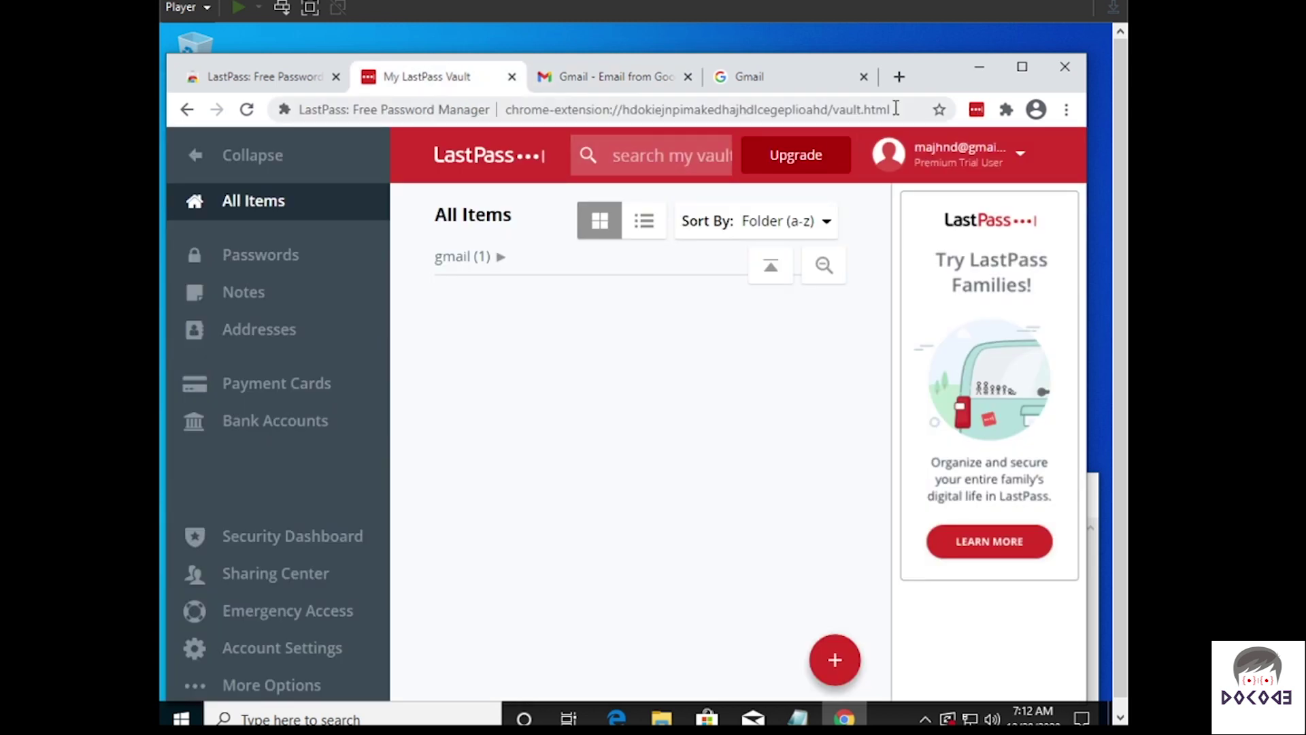
pyautogui.click(898, 77)
# - Search the web for play store and open the Google Play site
pyautogui.write('py')
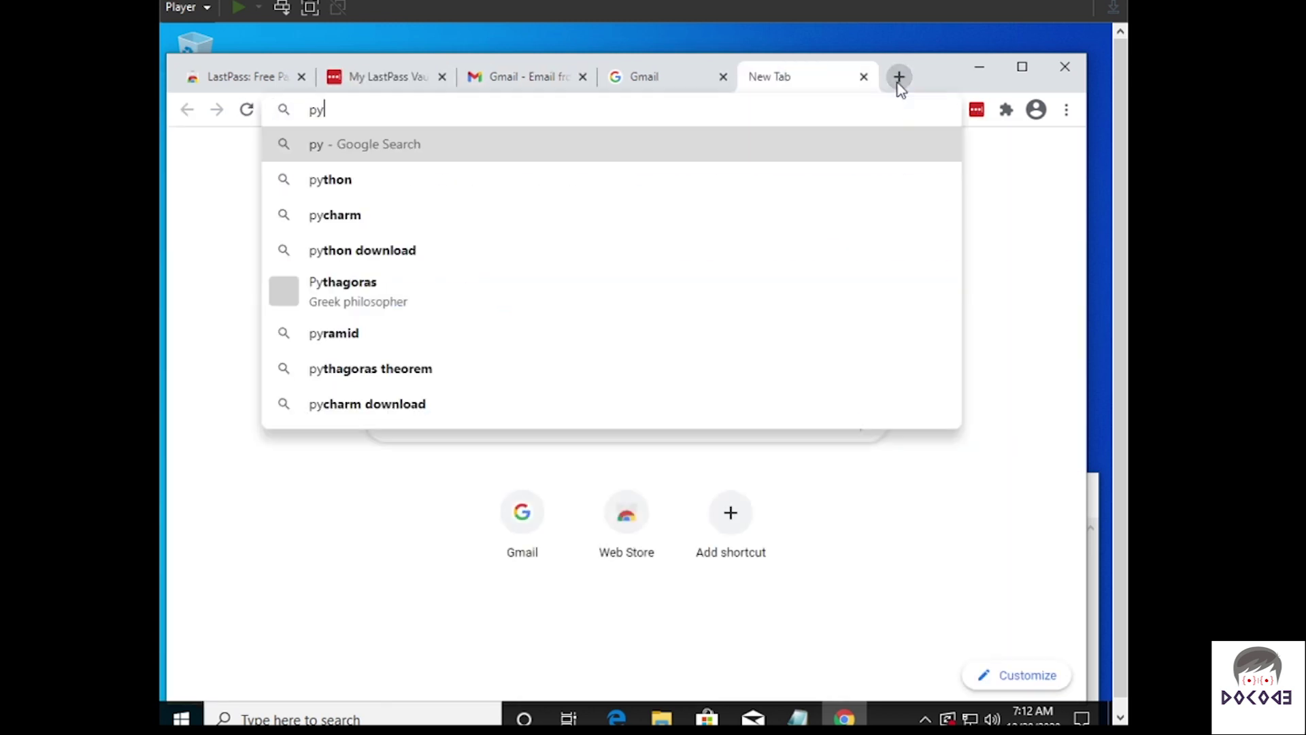
pyautogui.write('ay')
pyautogui.press('Down')
pyautogui.press('Return')
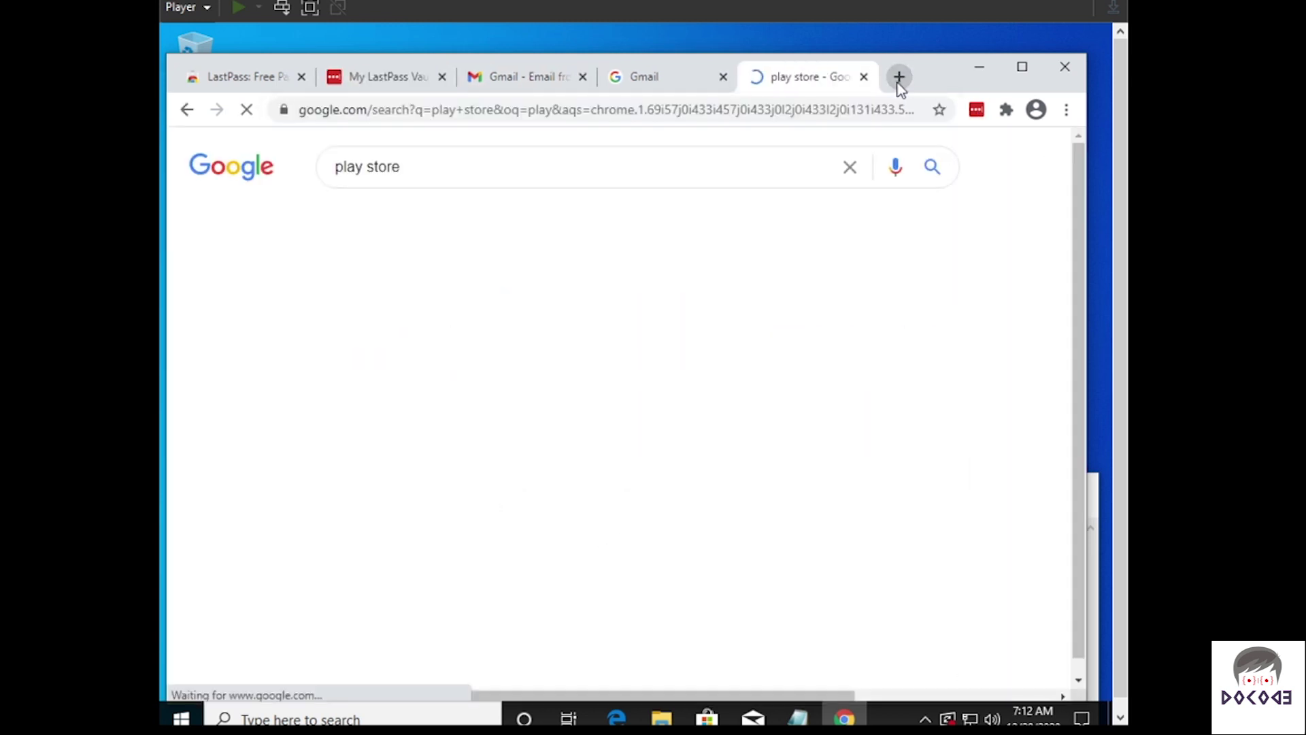
pyautogui.click(386, 321)
# - Search Google Play for 'last pass' and limit results to Android apps
pyautogui.click(559, 157)
pyautogui.write('lastpass')
pyautogui.press('Return')
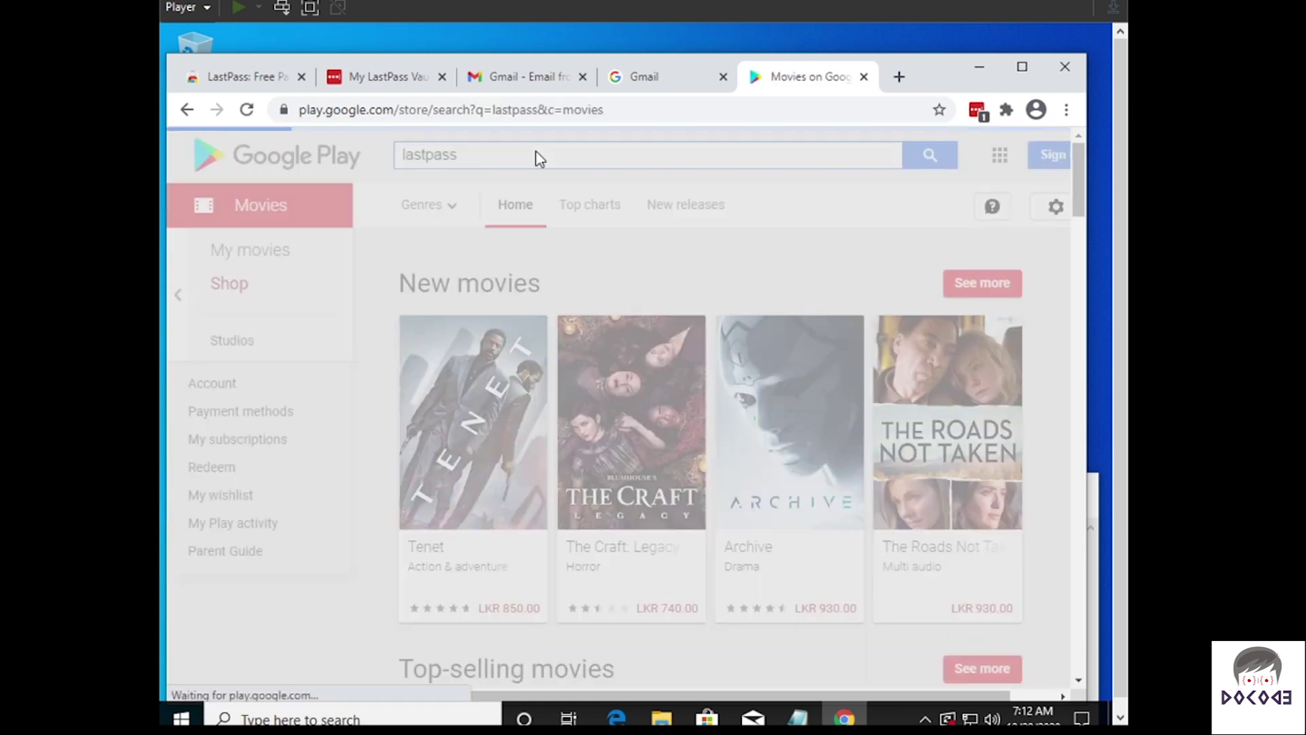
pyautogui.click(424, 154)
pyautogui.press('Return')
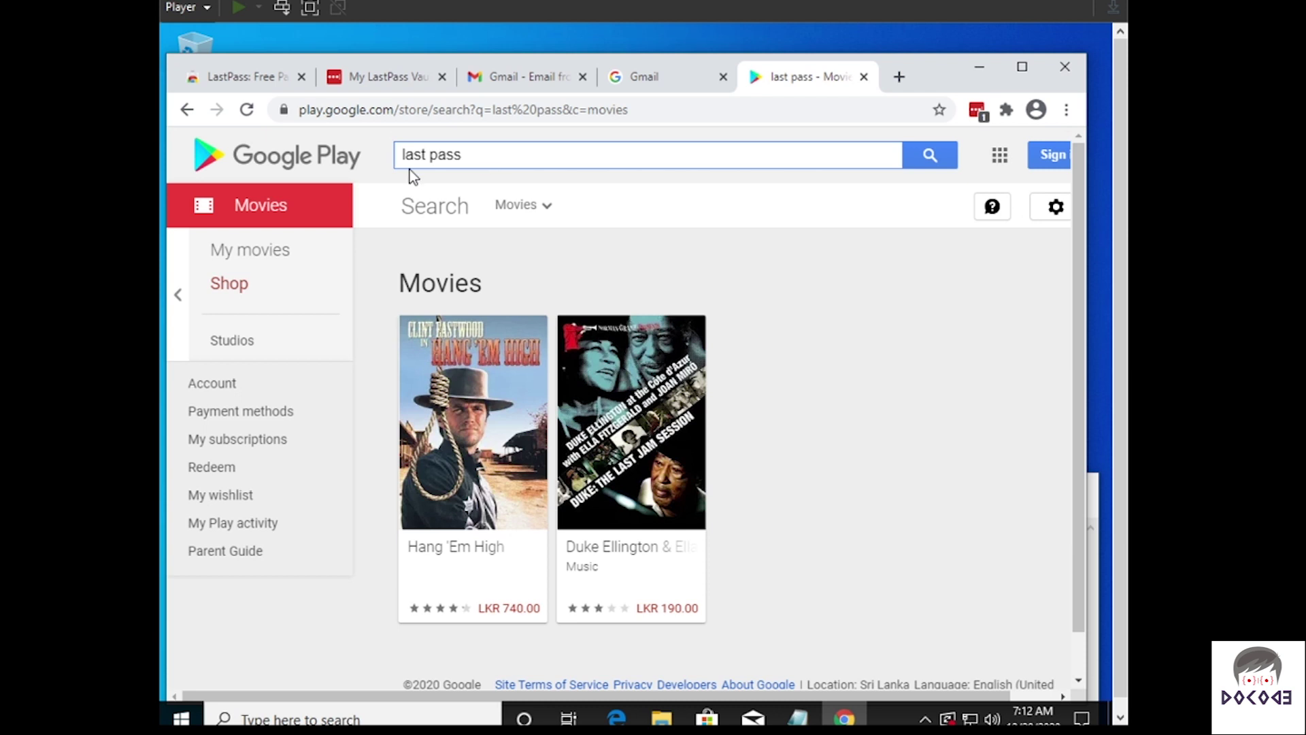
pyautogui.click(547, 206)
pyautogui.click(575, 274)
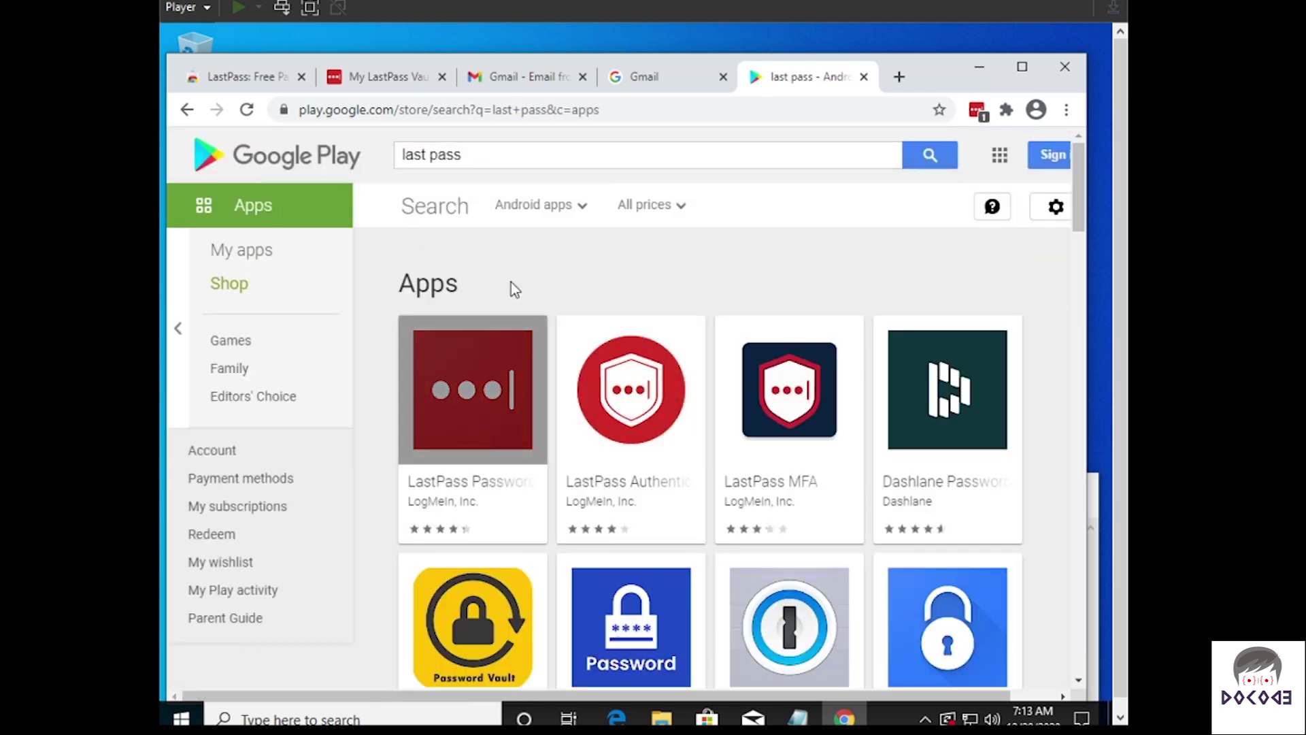
pyautogui.click(574, 197)
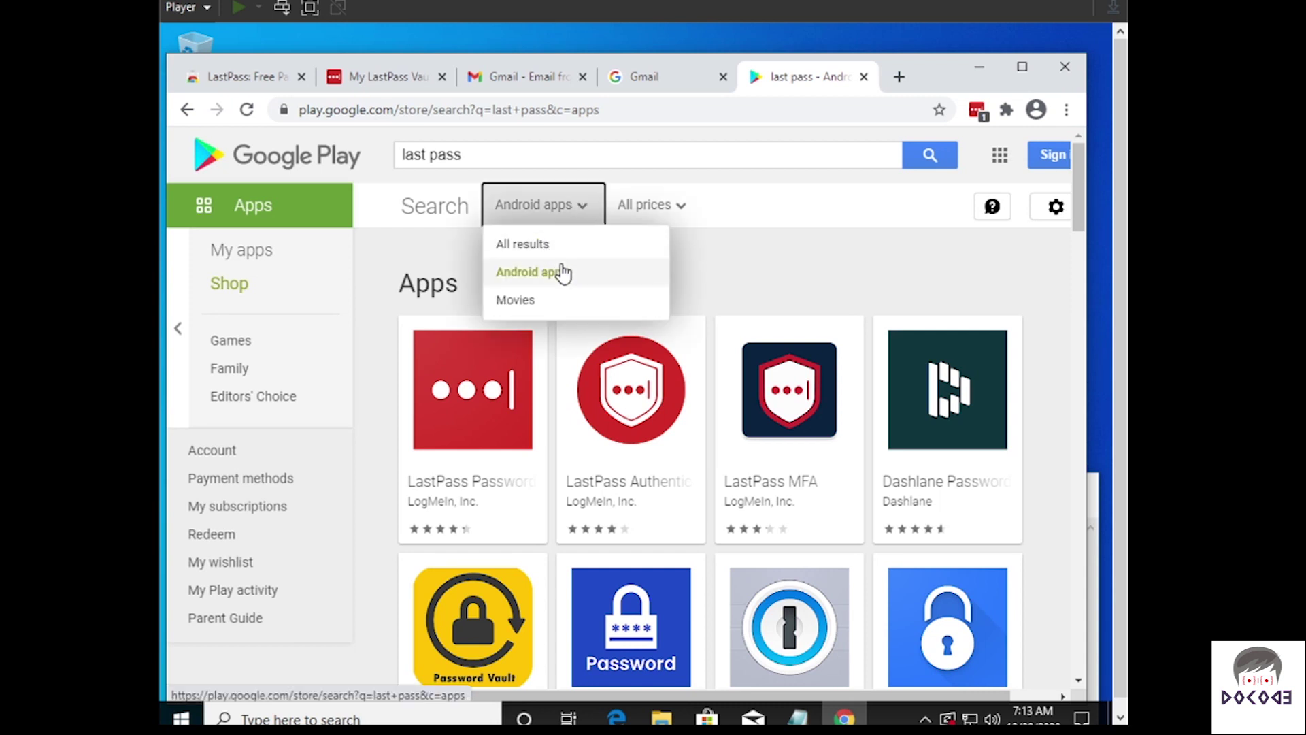
pyautogui.click(725, 250)
# - Preview the LastPass Password Manager app's screenshots, then return to the search results
pyautogui.click(452, 422)
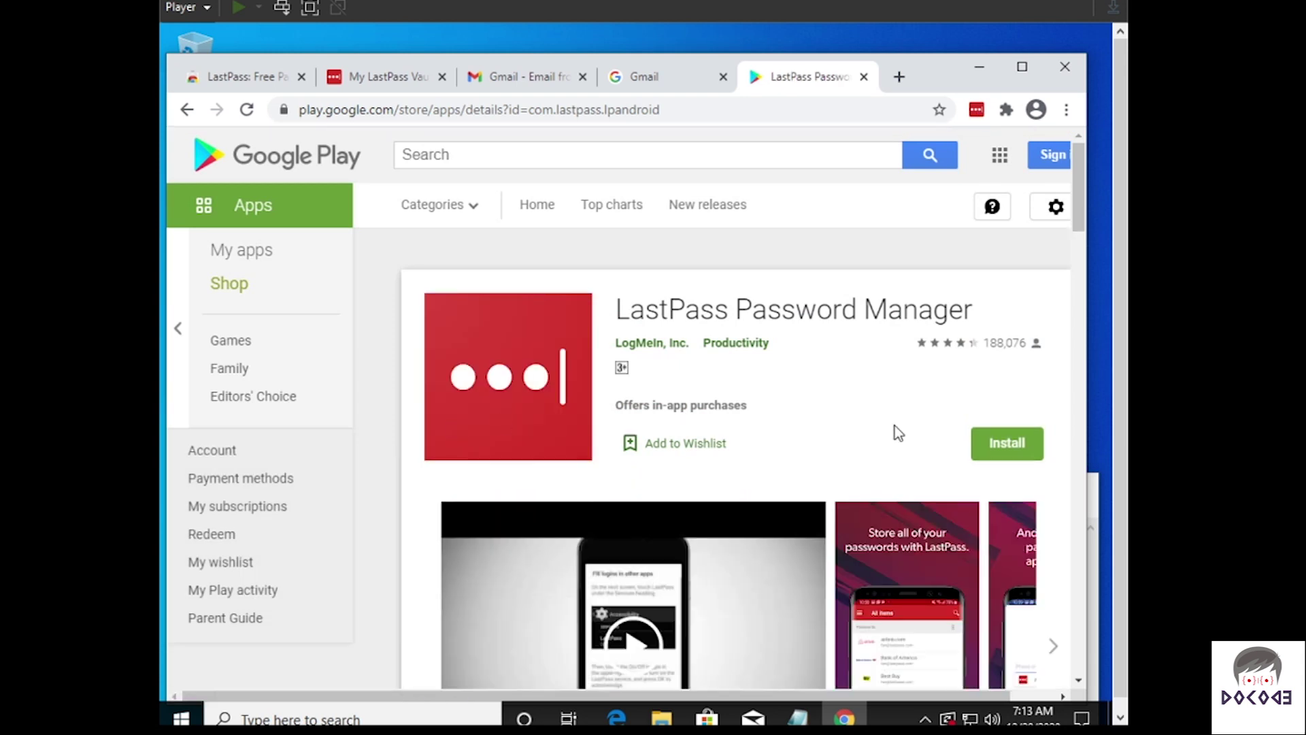
pyautogui.scroll(-1, 1050, 370)
pyautogui.click(1053, 367)
pyautogui.click(1054, 371)
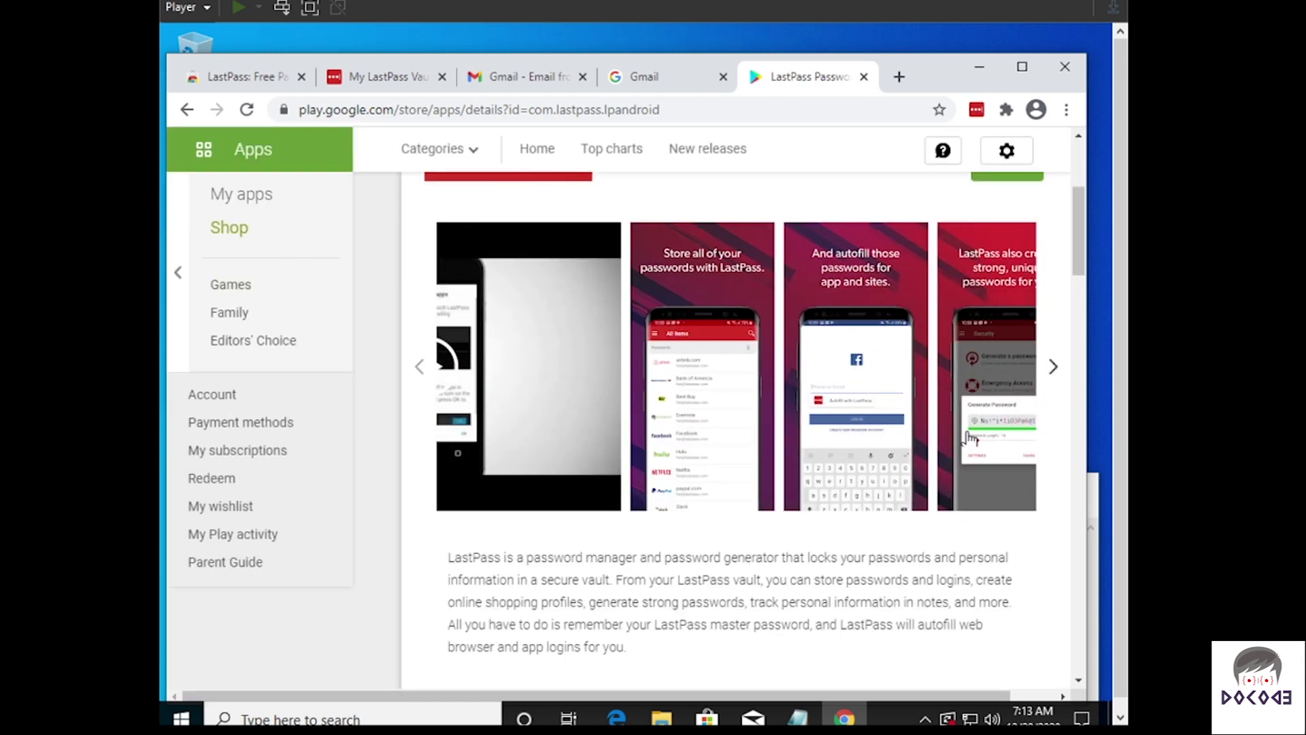
pyautogui.scroll(5, 619, 445)
pyautogui.click(192, 109)
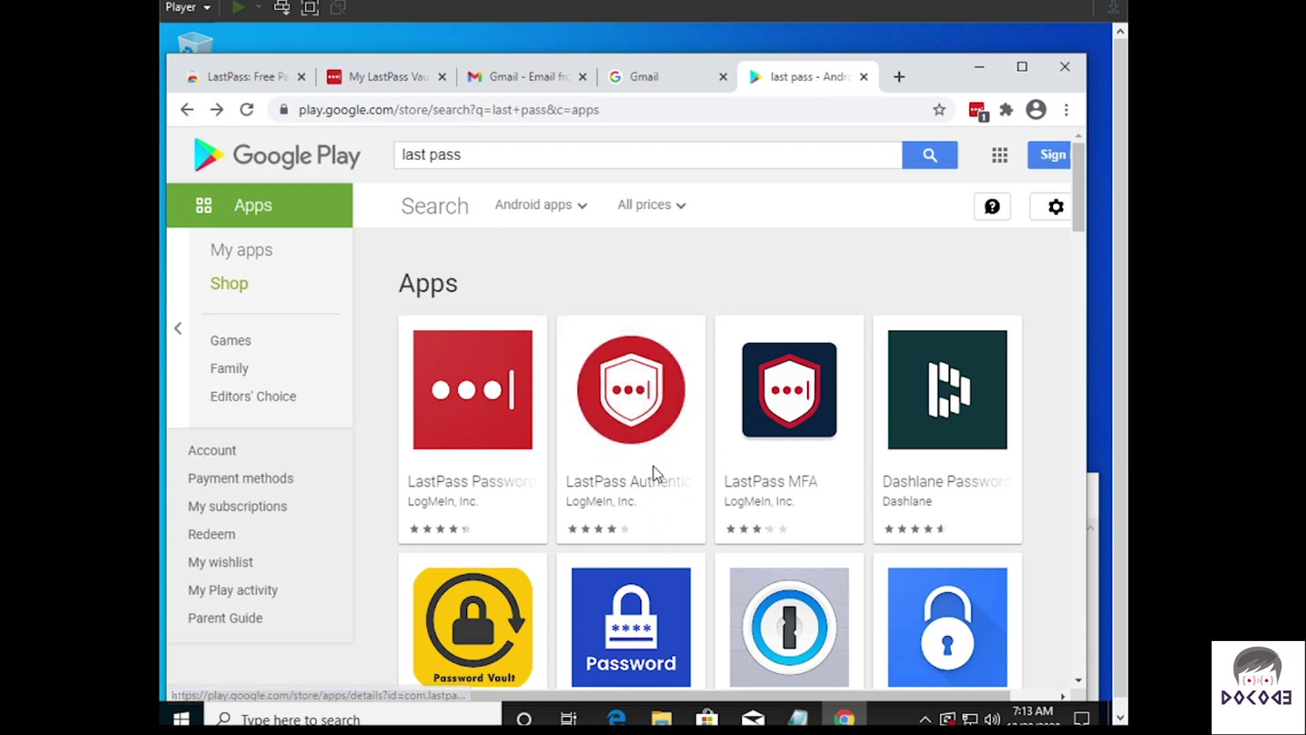
# - Open the LastPass Authenticator app page and browse its screenshots and description
pyautogui.click(646, 494)
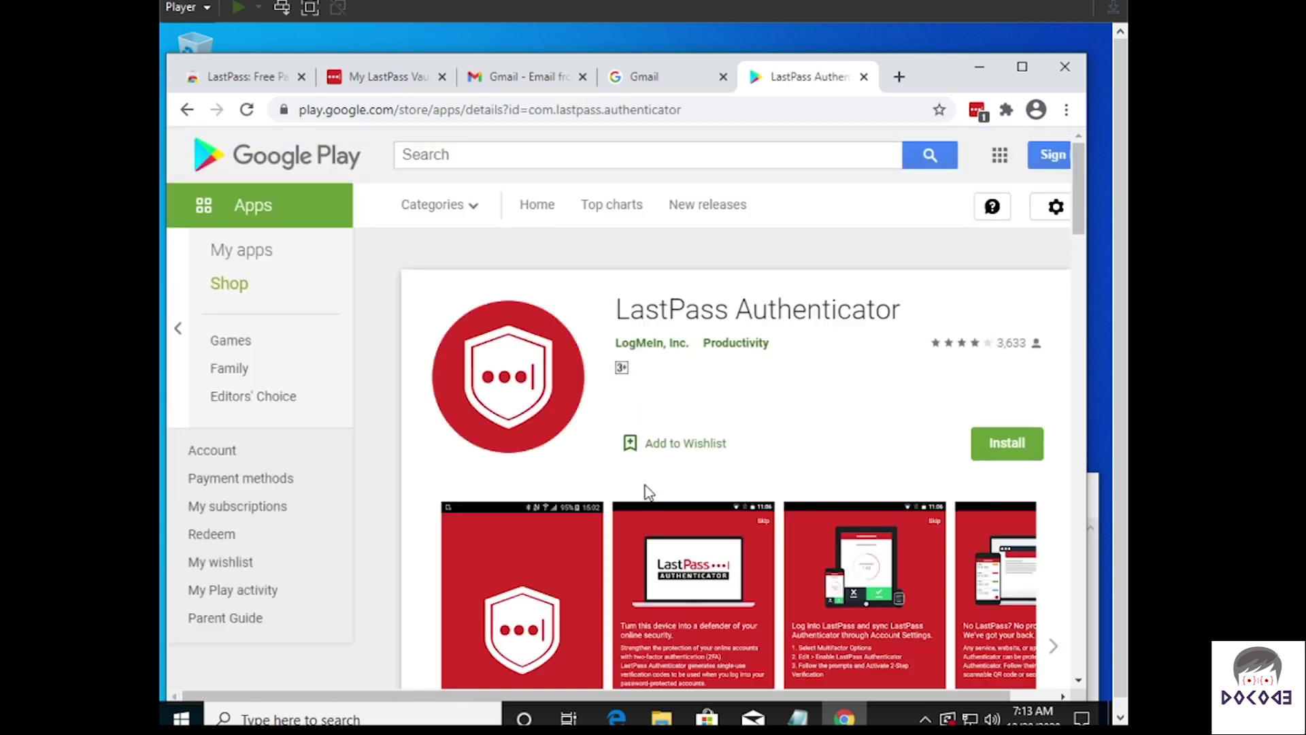
pyautogui.scroll(-4, 793, 484)
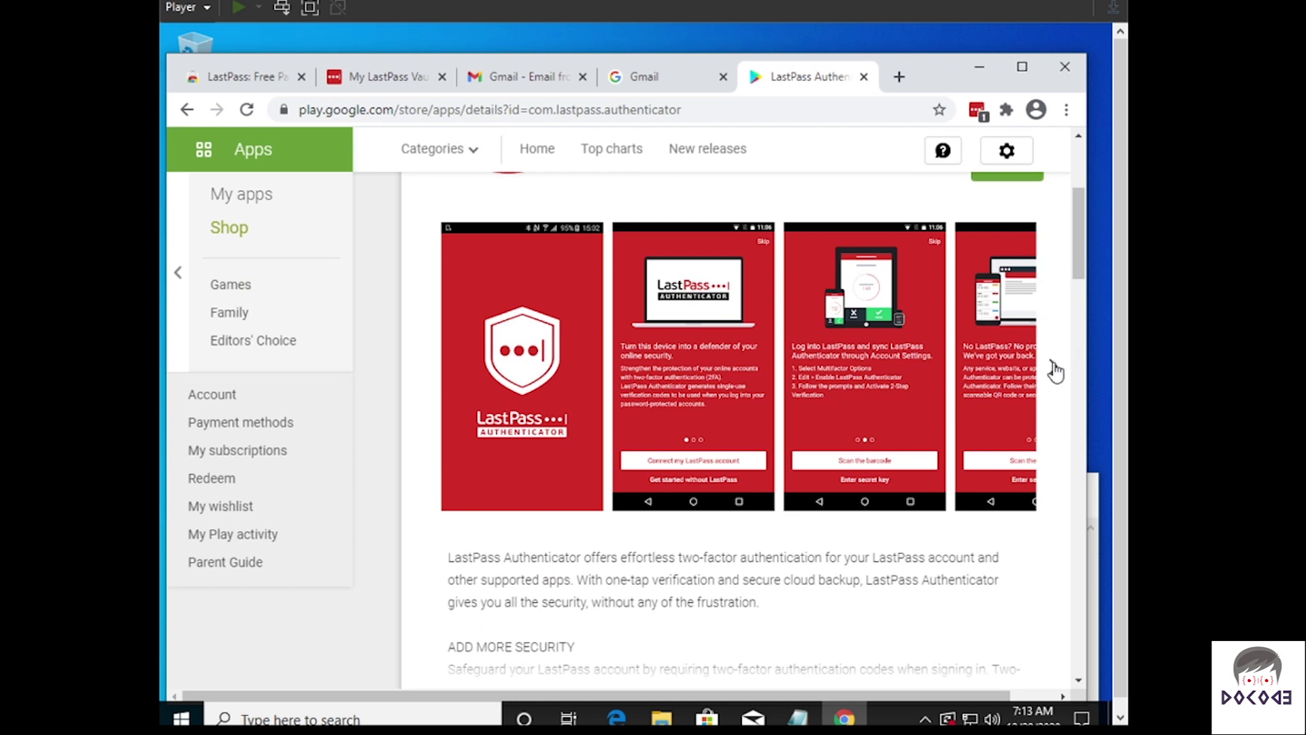
pyautogui.click(1054, 369)
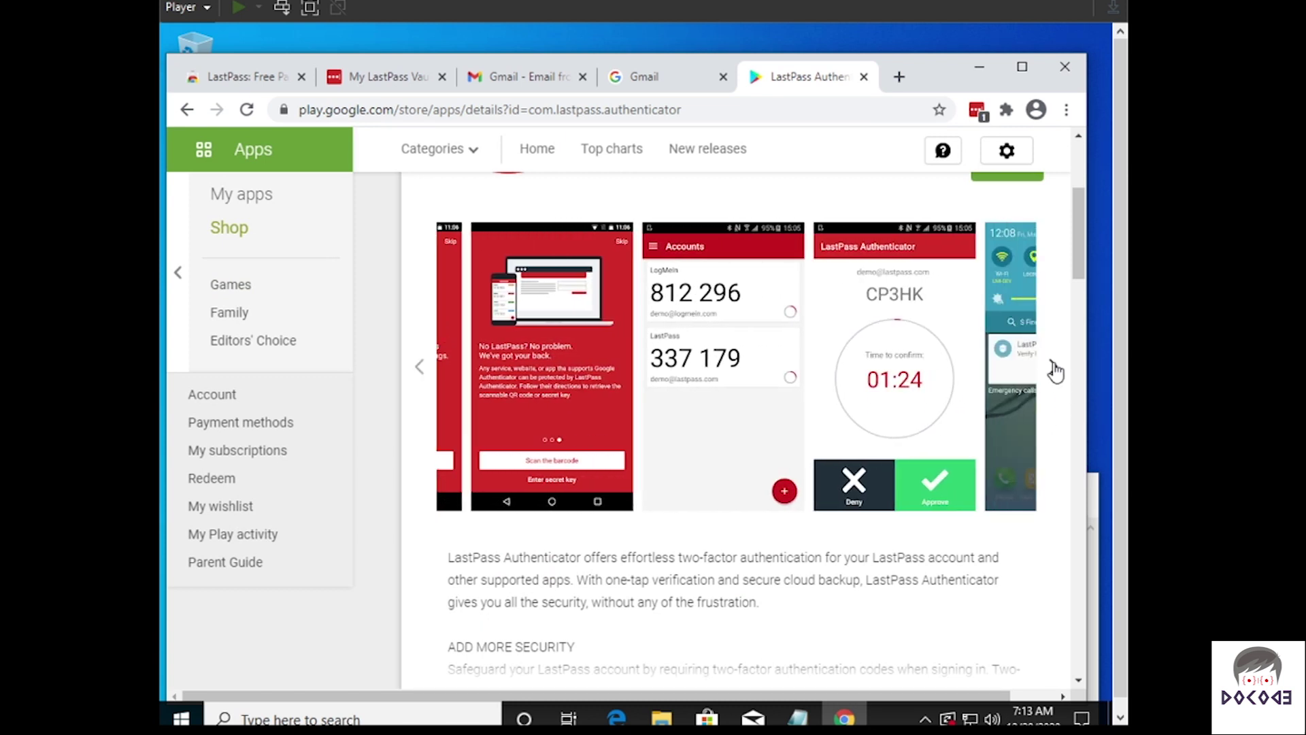
pyautogui.moveTo(761, 603); pyautogui.dragTo(513, 368)
pyautogui.scroll(5, 504, 408)
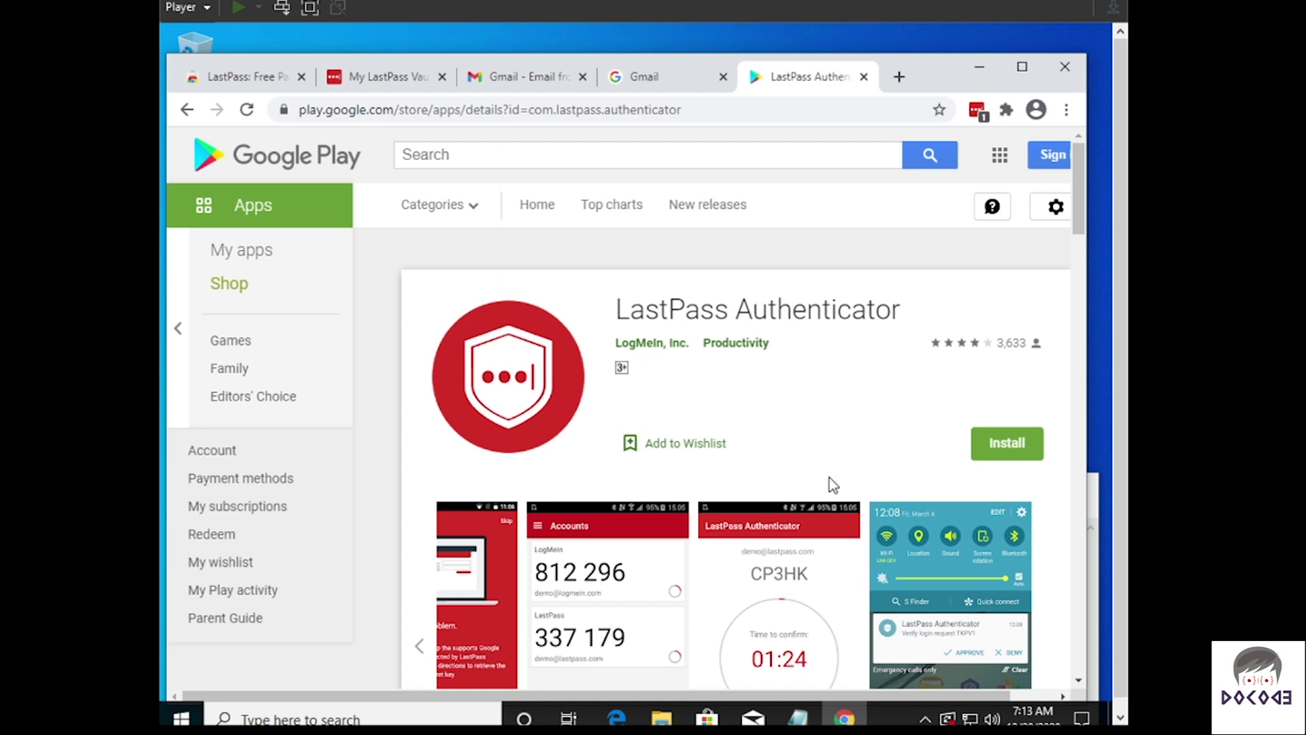
pyautogui.scroll(-2, 850, 408)
pyautogui.scroll(-2, 850, 408)
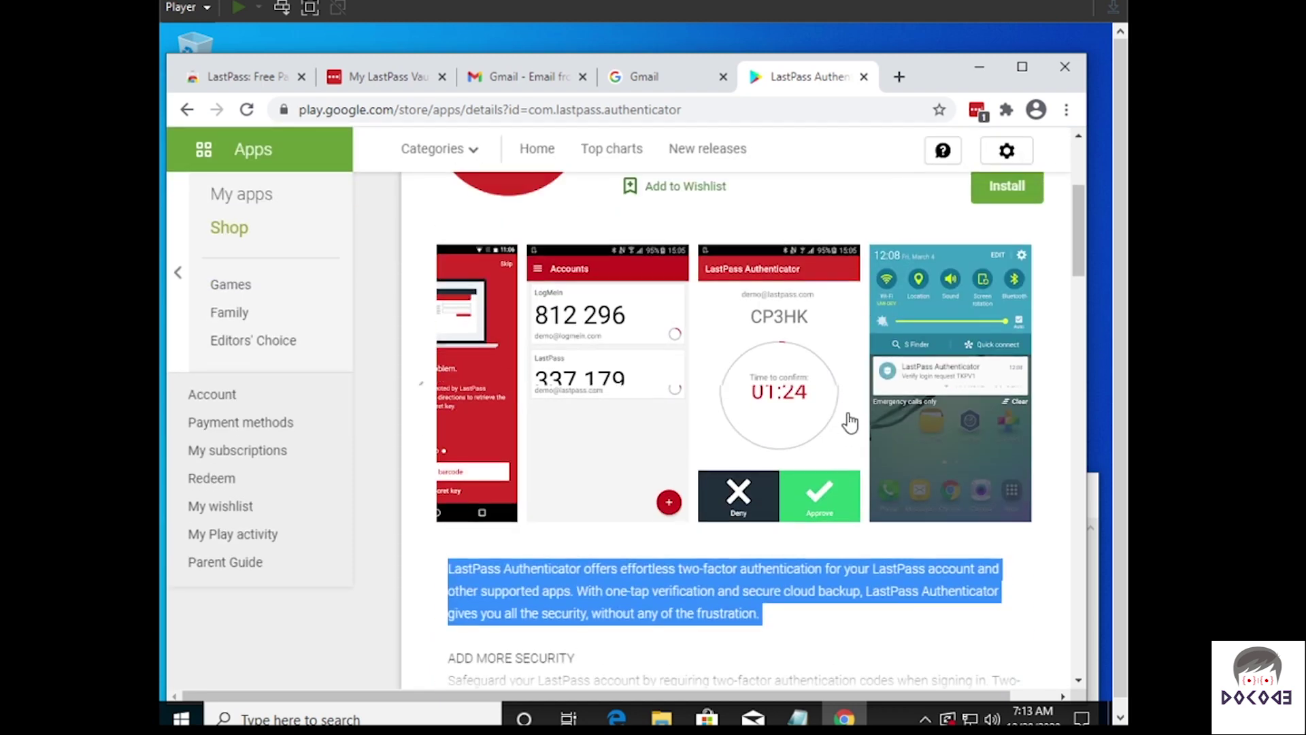
pyautogui.scroll(4, 847, 421)
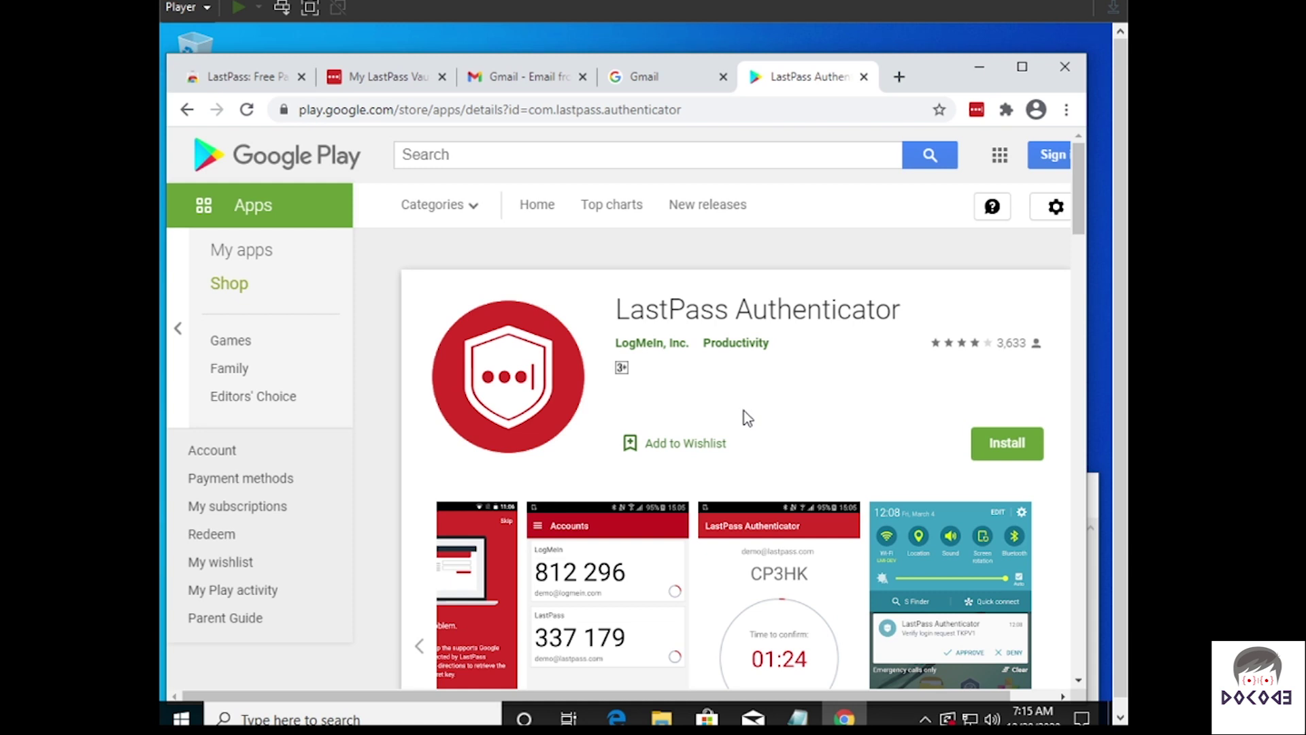
pyautogui.scroll(-6, 744, 413)
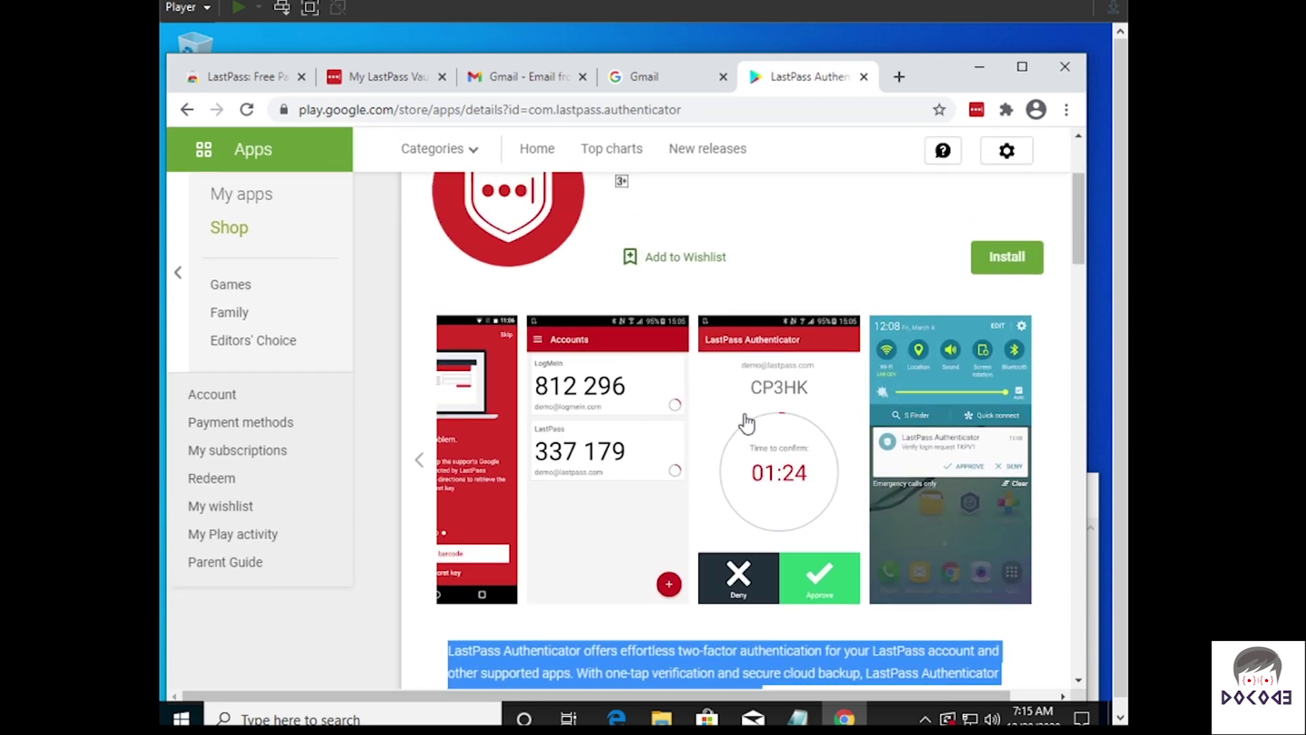
pyautogui.click(843, 427)
pyautogui.scroll(6, 848, 423)
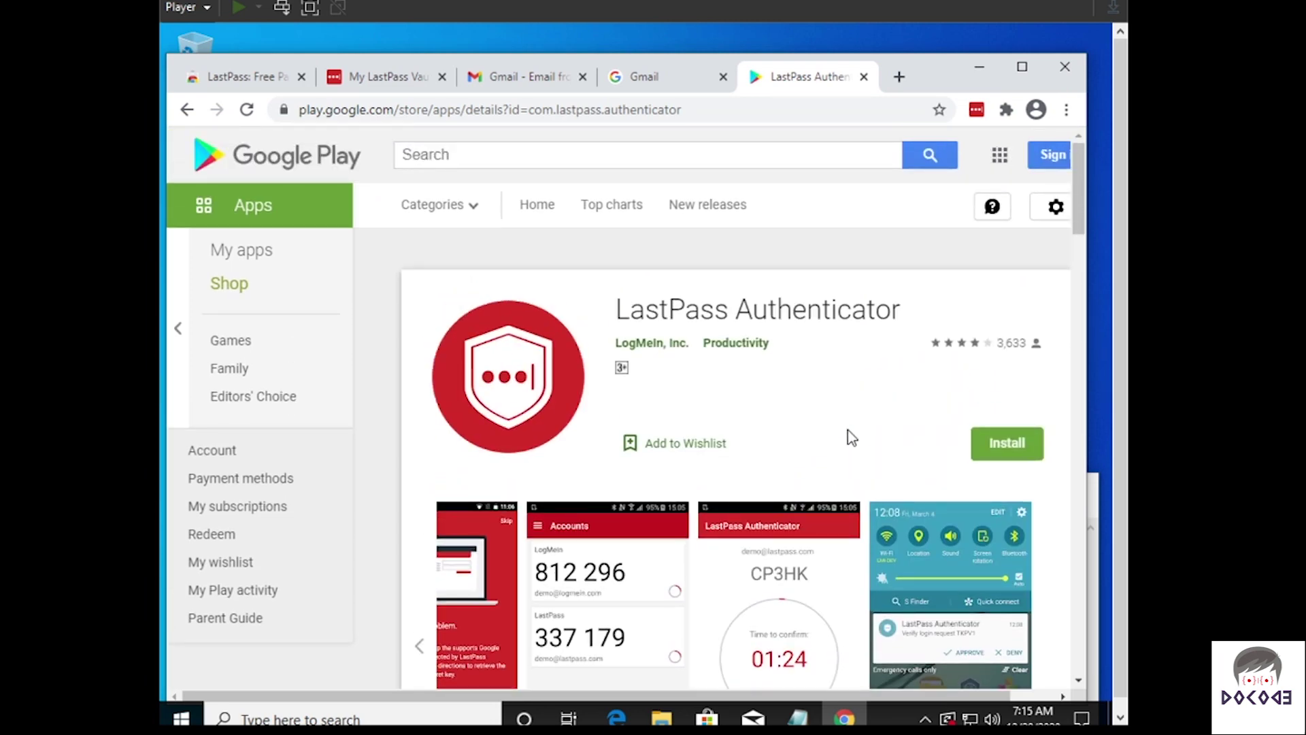
pyautogui.moveTo(947, 84)
pyautogui.mouseDown()
pyautogui.moveTo(978, 27)
pyautogui.moveTo(956, 62)
pyautogui.mouseUp()
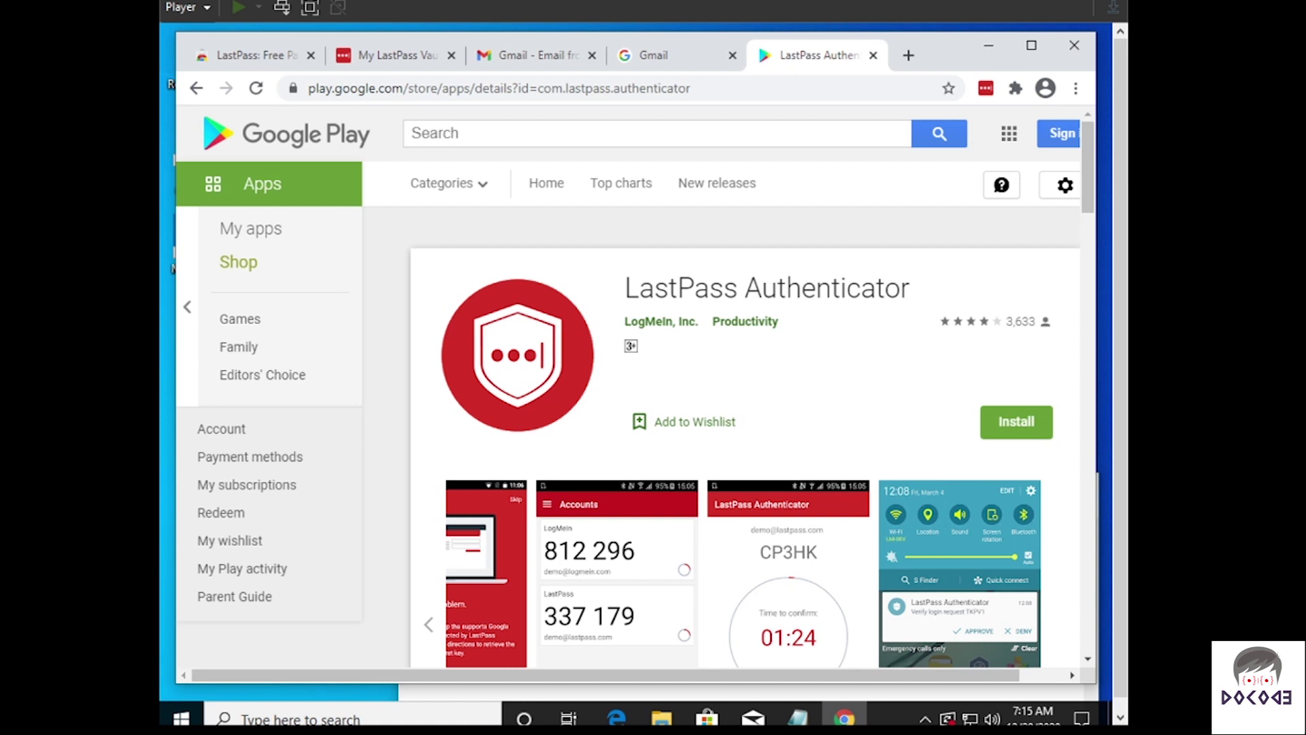
# - Minimize Chrome and move the Notepad window up the desktop
pyautogui.click(996, 56)
pyautogui.moveTo(713, 494); pyautogui.dragTo(656, 179)
pyautogui.click(673, 349)
# - Select all the text in the Notepad notes with Ctrl+A
pyautogui.hotkey('ctrl', 'a')
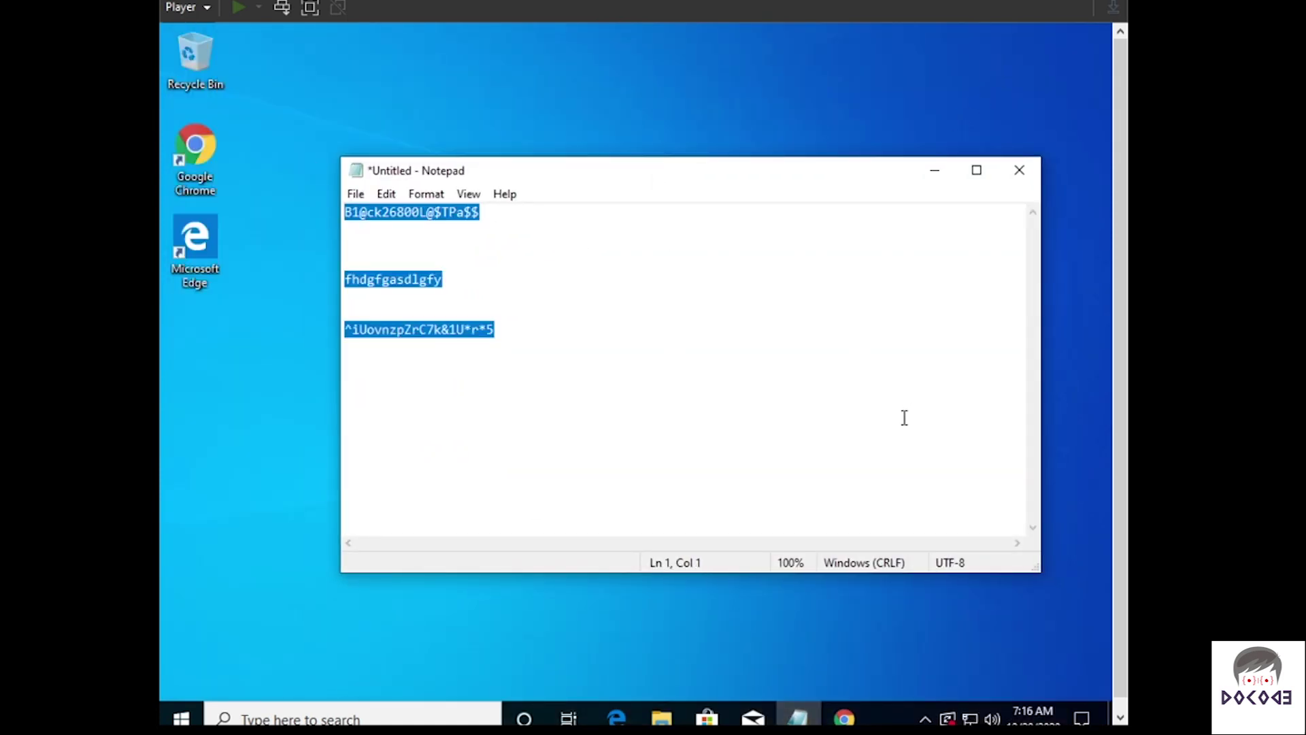
pyautogui.hotkey('ctrl', 'a')
pyautogui.click(641, 333)
pyautogui.hotkey('ctrl', 'a')
pyautogui.click(635, 210)
pyautogui.hotkey('ctrl', 'a')
pyautogui.click(536, 362)
pyautogui.hotkey('ctrl', 'a')
pyautogui.click(632, 443)
pyautogui.hotkey('ctrl', 'a')
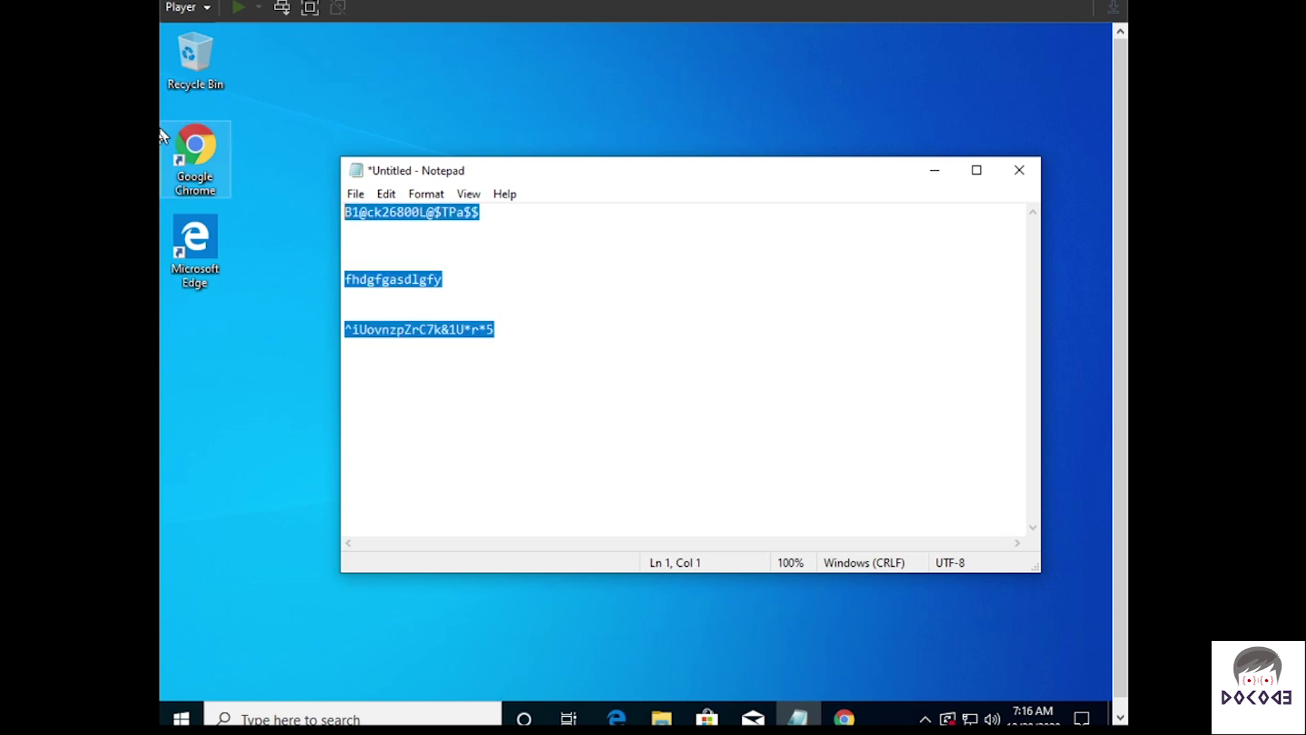